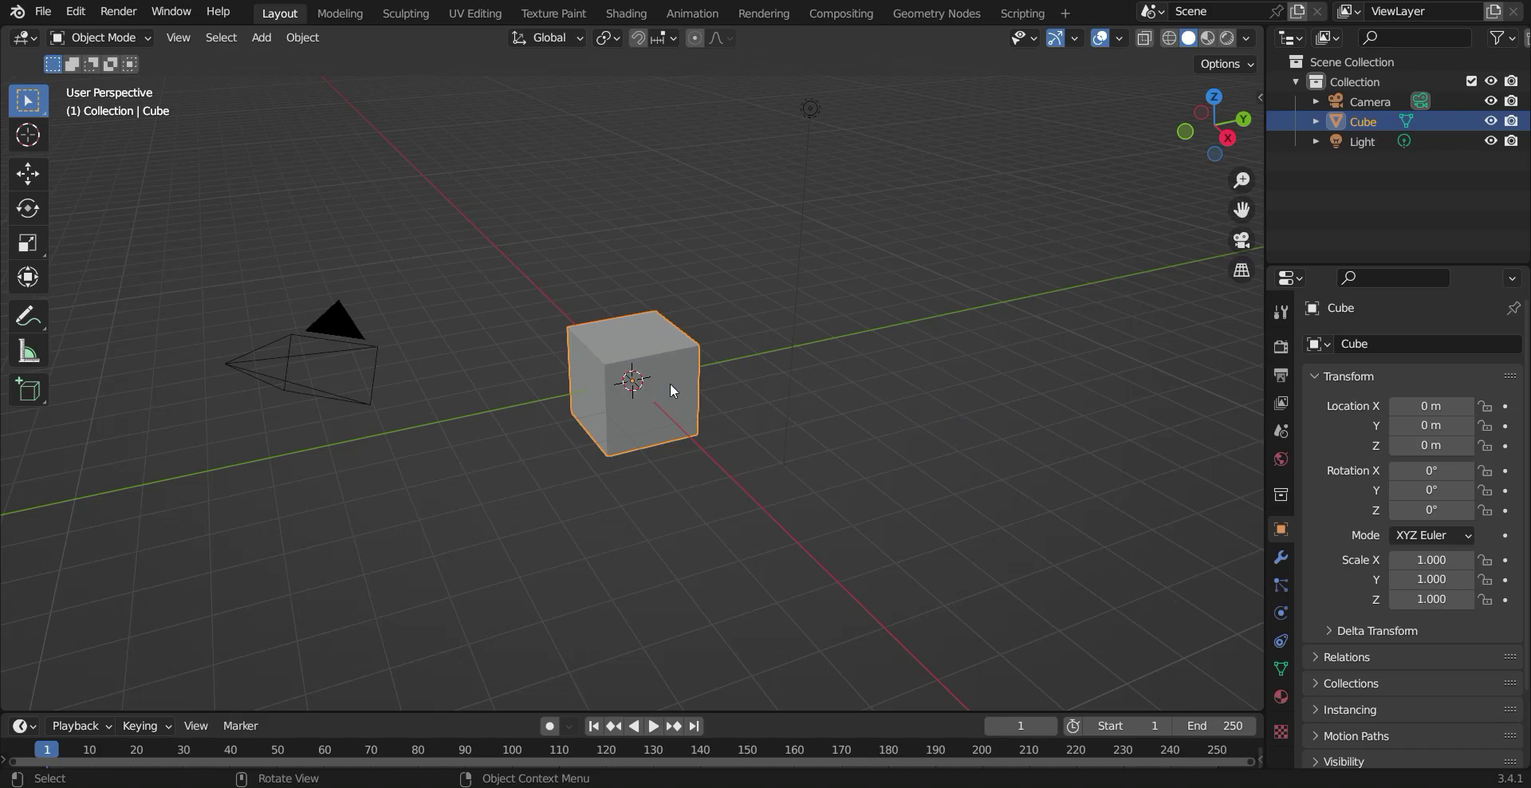
Add a Bevel modifier to the default cube.
left_click(1281, 560)
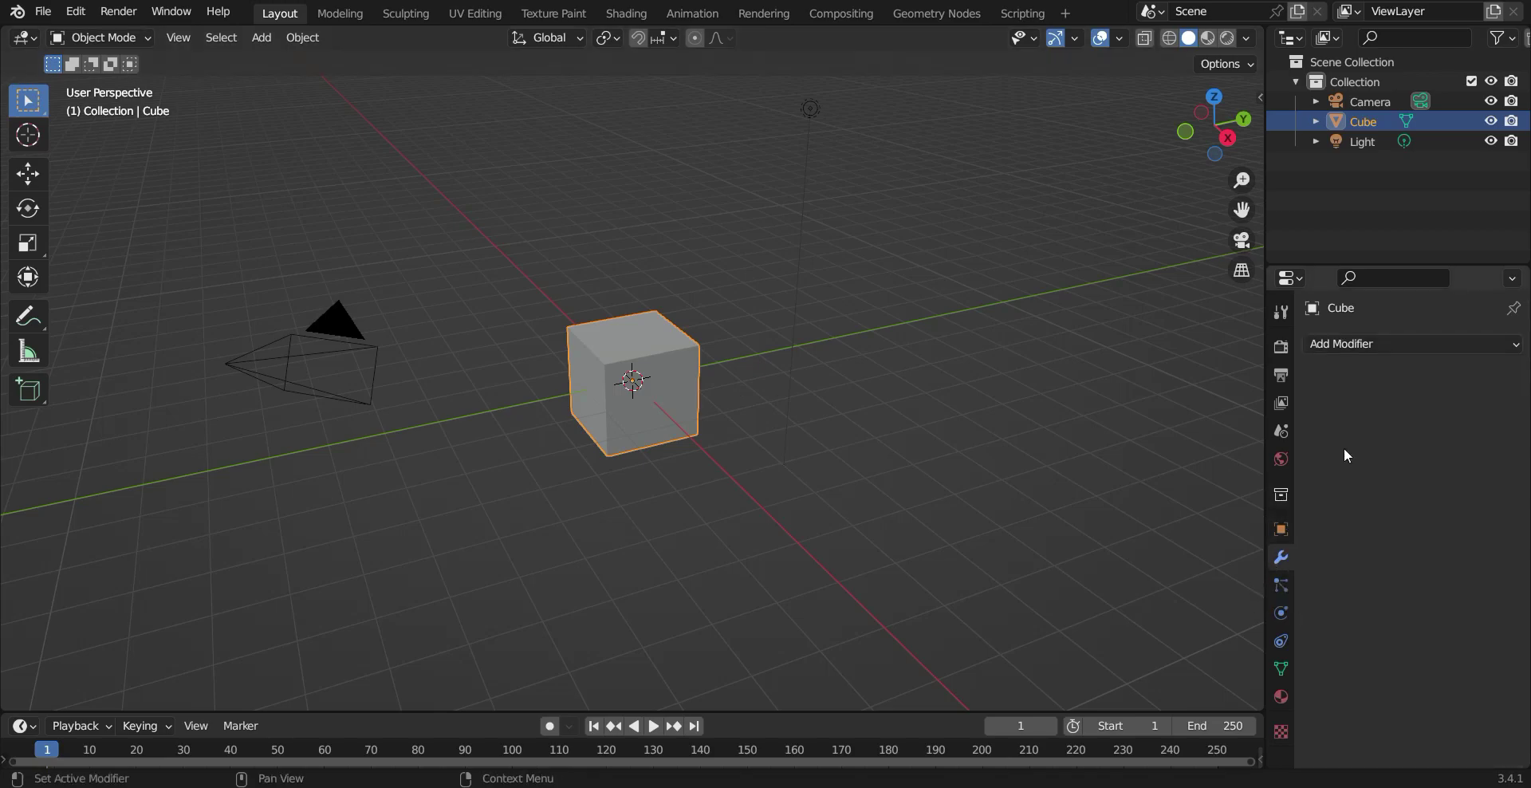
left_click(1404, 346)
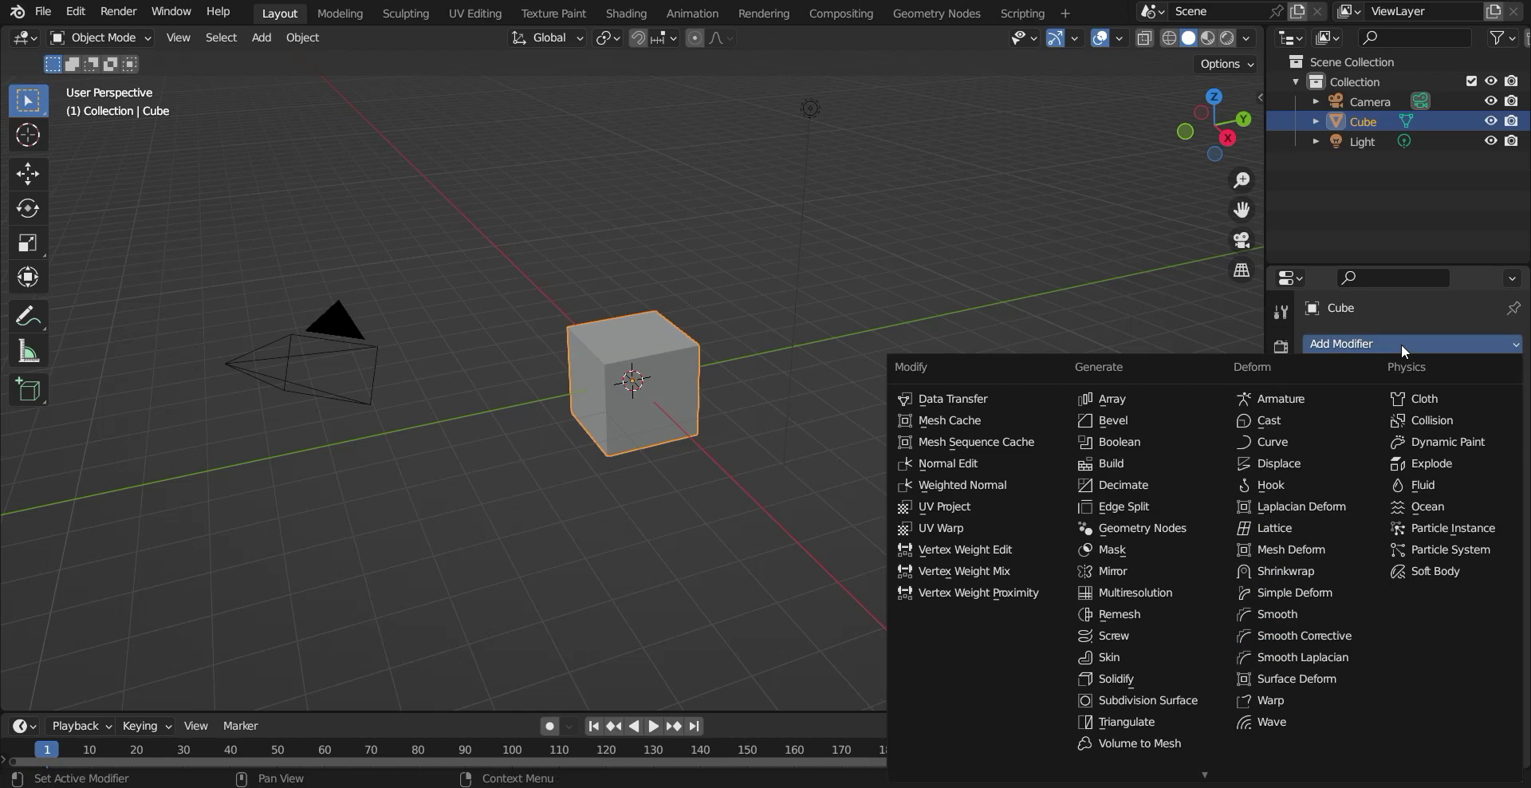
left_click(1137, 423)
middle_click_drag(1135, 425, 831, 502)
scroll(830, 495, "up", 2)
middle_click_drag(744, 369, 799, 390)
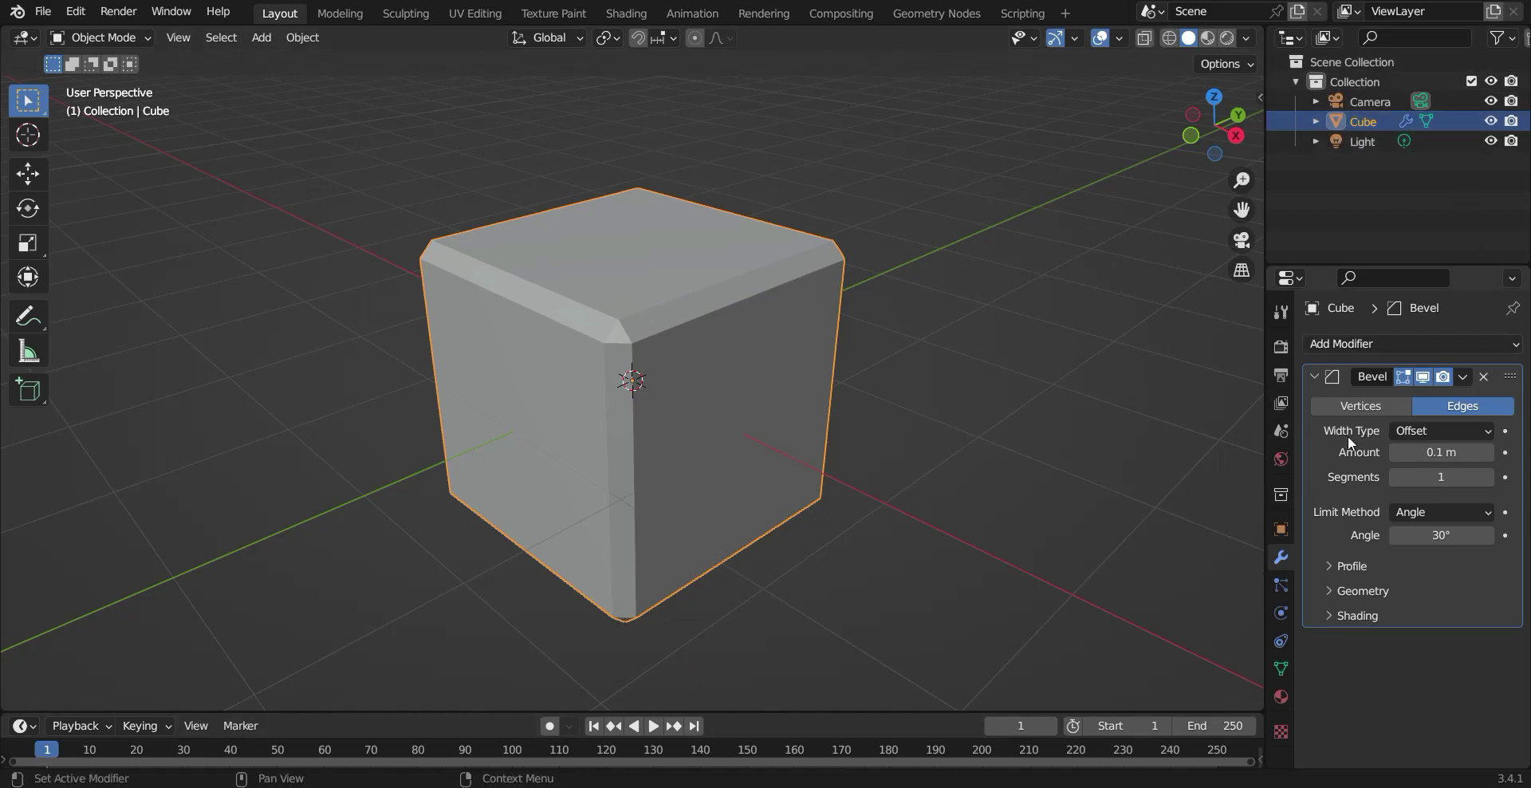
Keep the bevel's width type at Offset, try a 0.51 m amount, and reduce it to 0.17 m.
left_click(1455, 426)
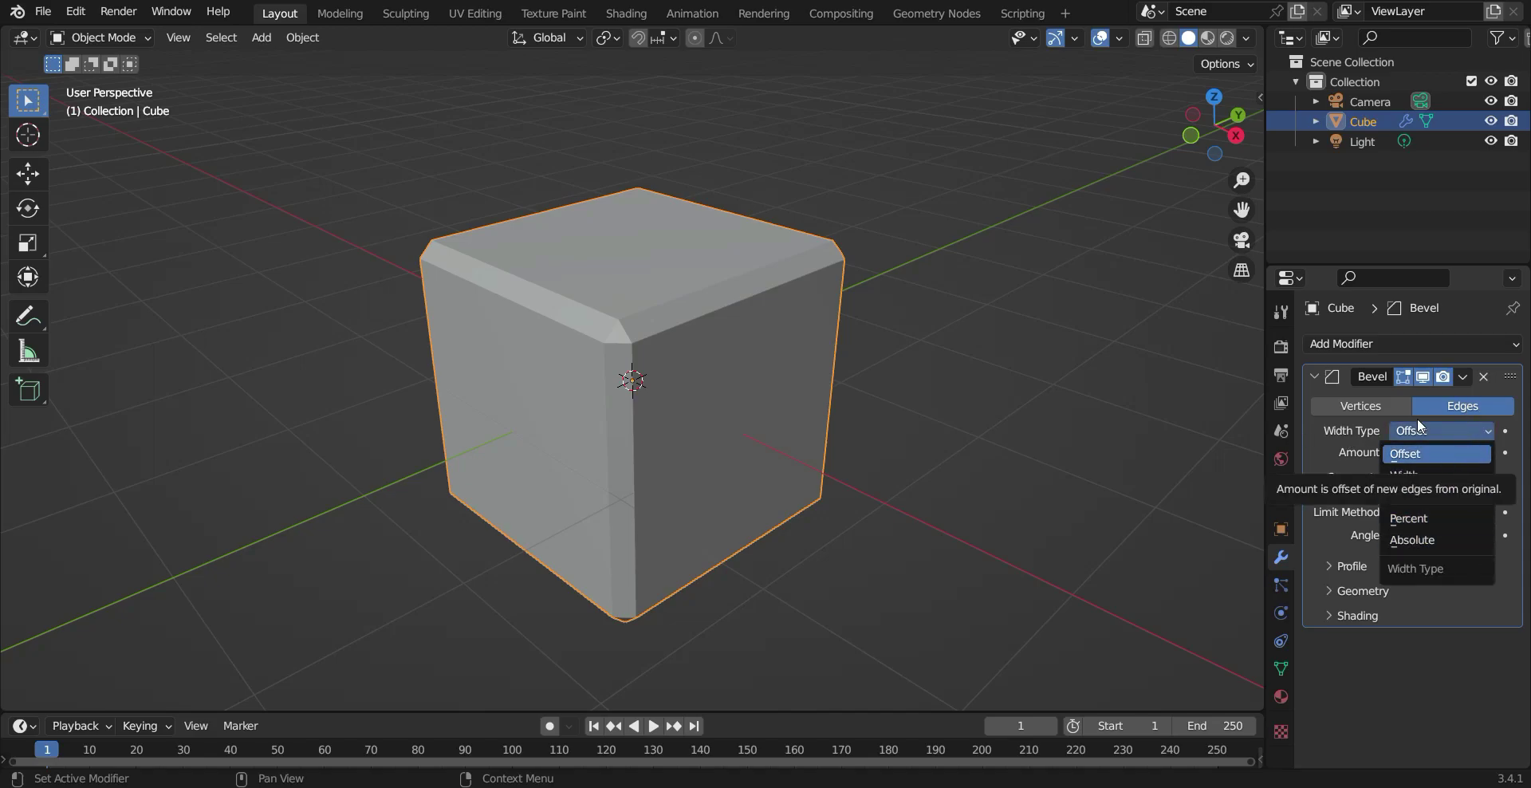
left_click(1434, 441)
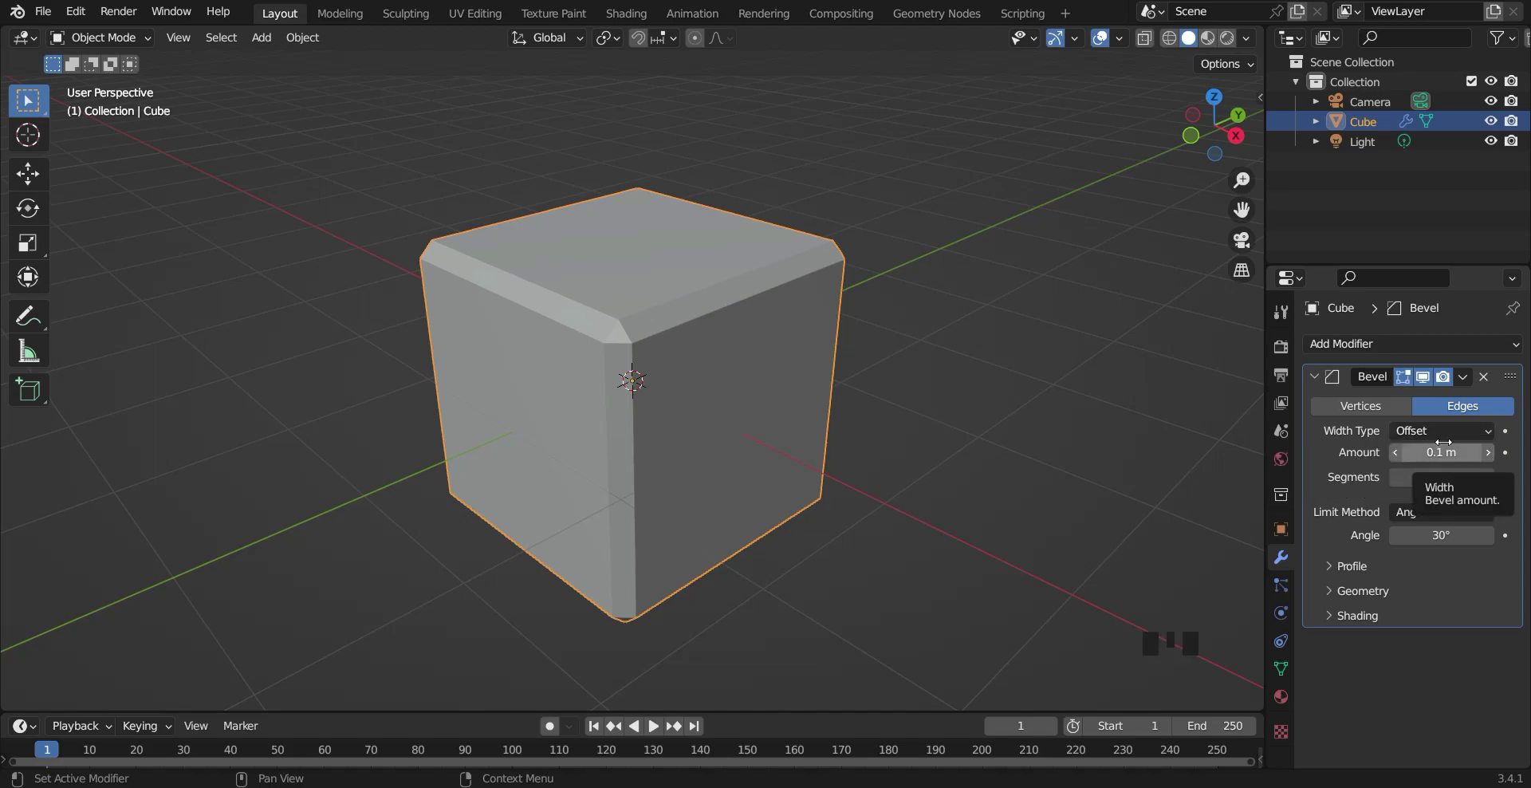
left_click_drag(1436, 453, 1514, 453)
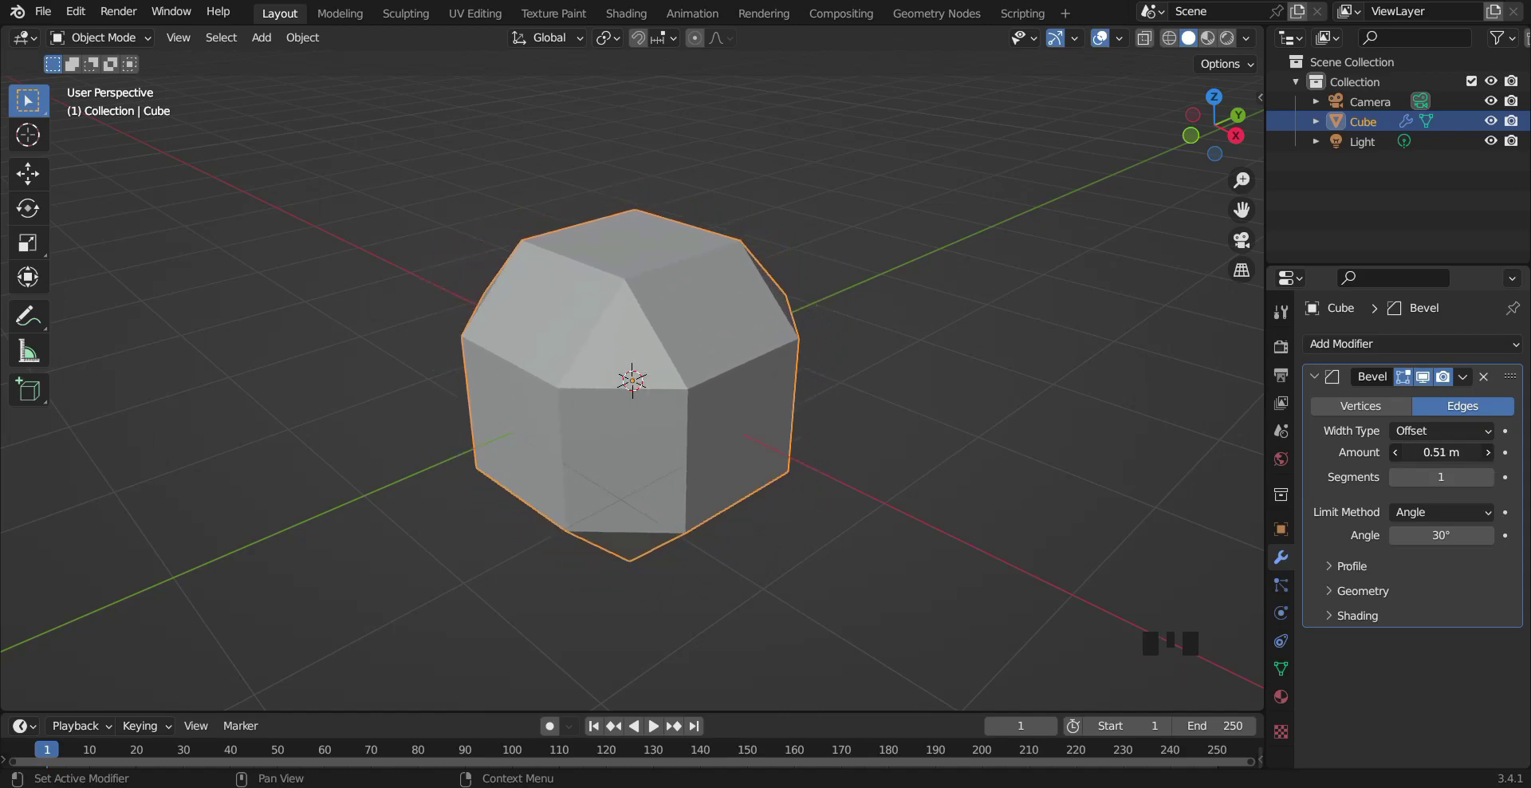
middle_click_drag(892, 423, 806, 516)
left_click_drag(1442, 453, 1390, 452)
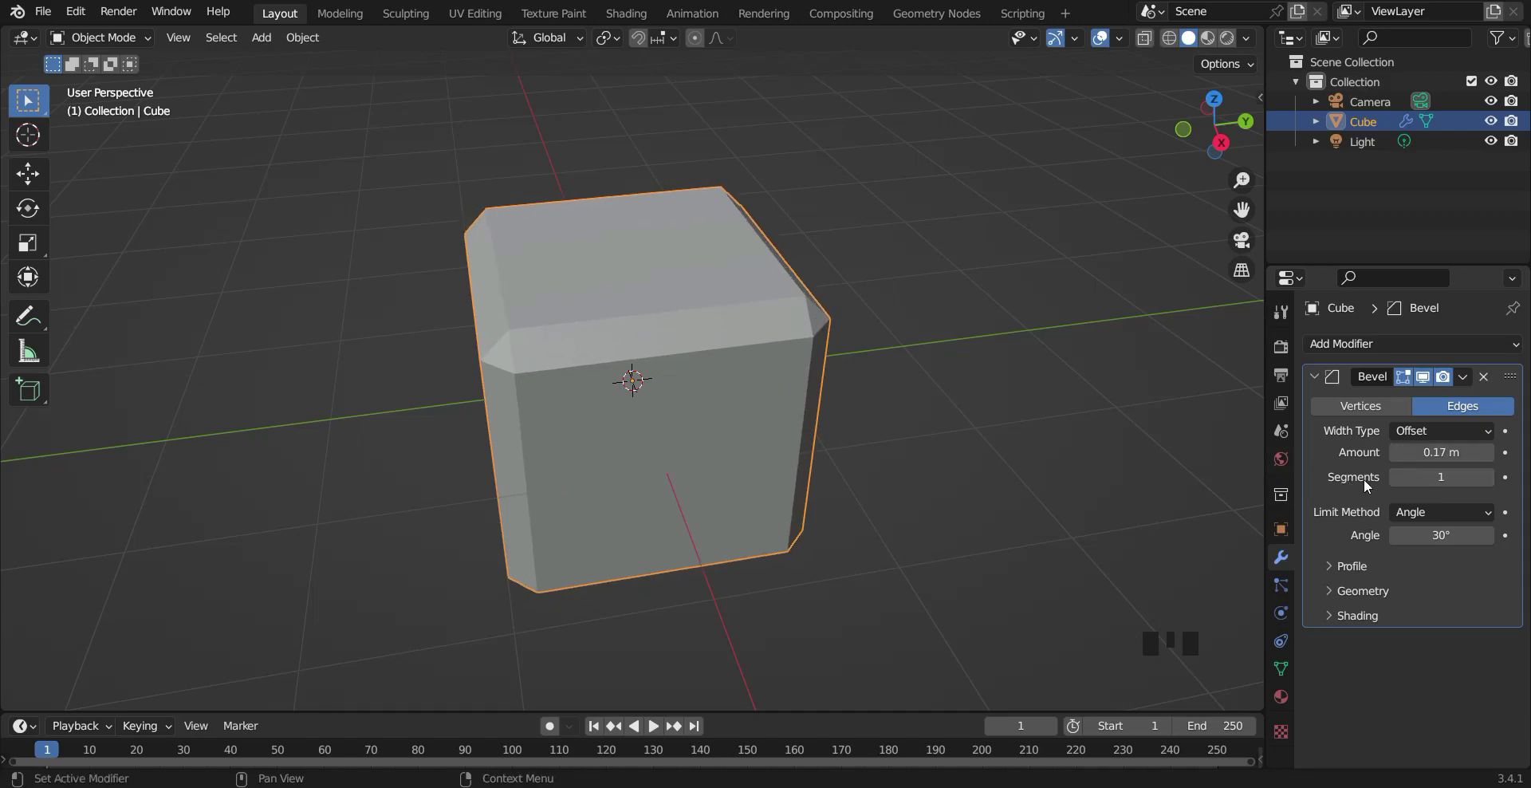
Set the cube's bevel to 6 segments.
left_click(1489, 478)
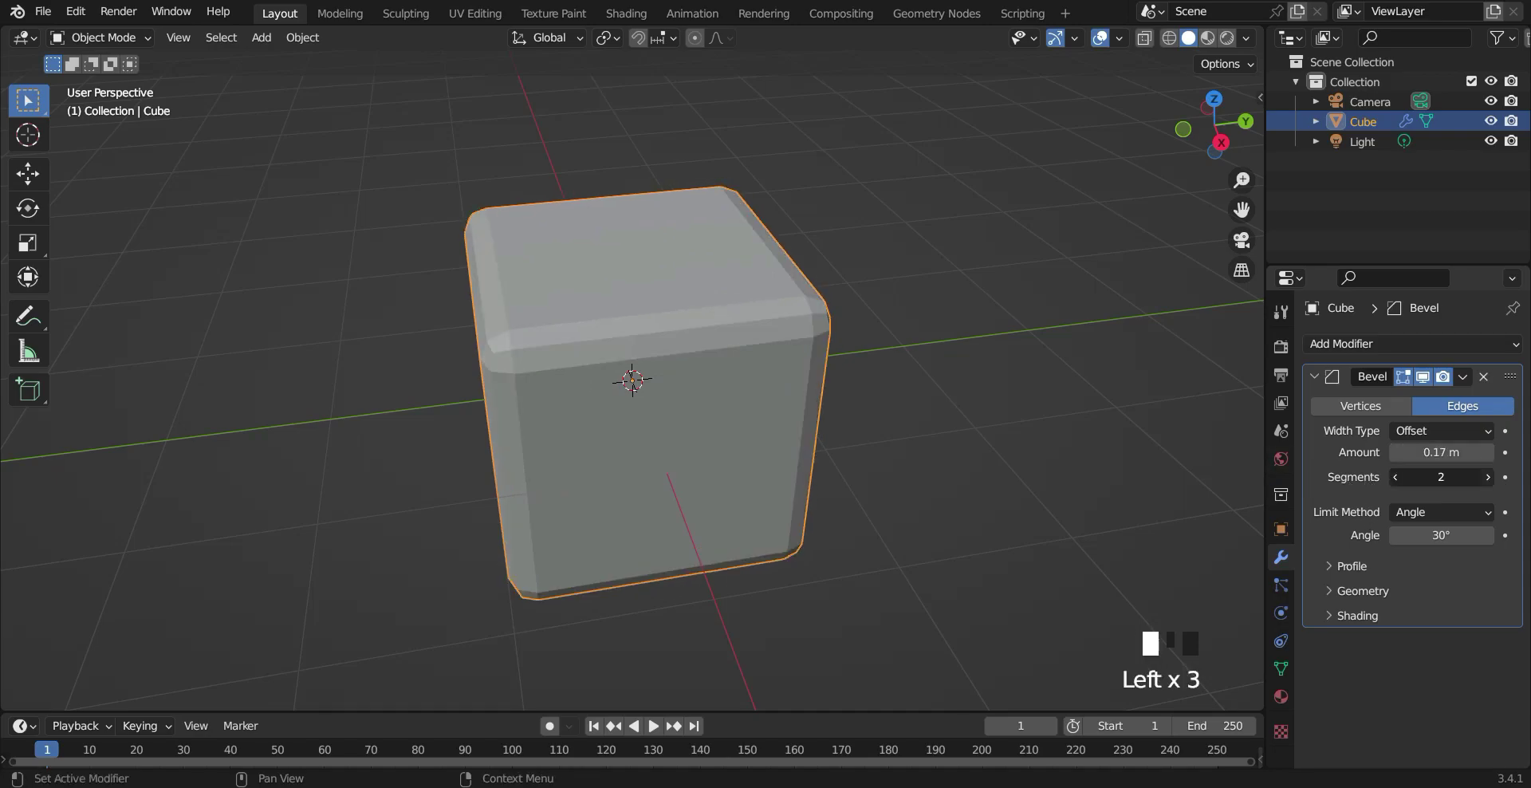
left_click(1488, 478)
middle_click_drag(1176, 424, 2, 447)
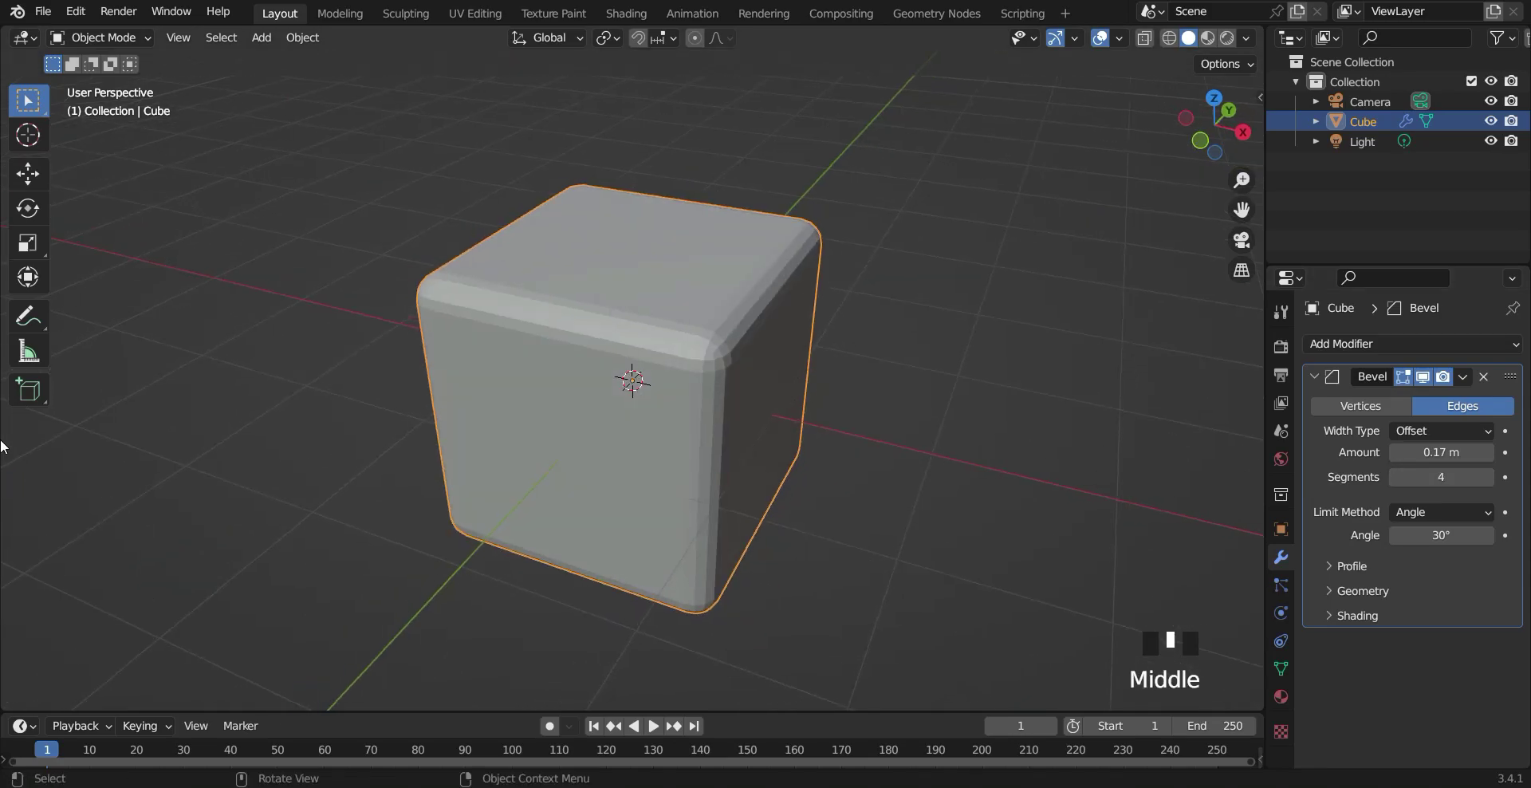
scroll(691, 366, "up", 5)
scroll(883, 352, "down", 2)
middle_click_drag(882, 352, 882, 362)
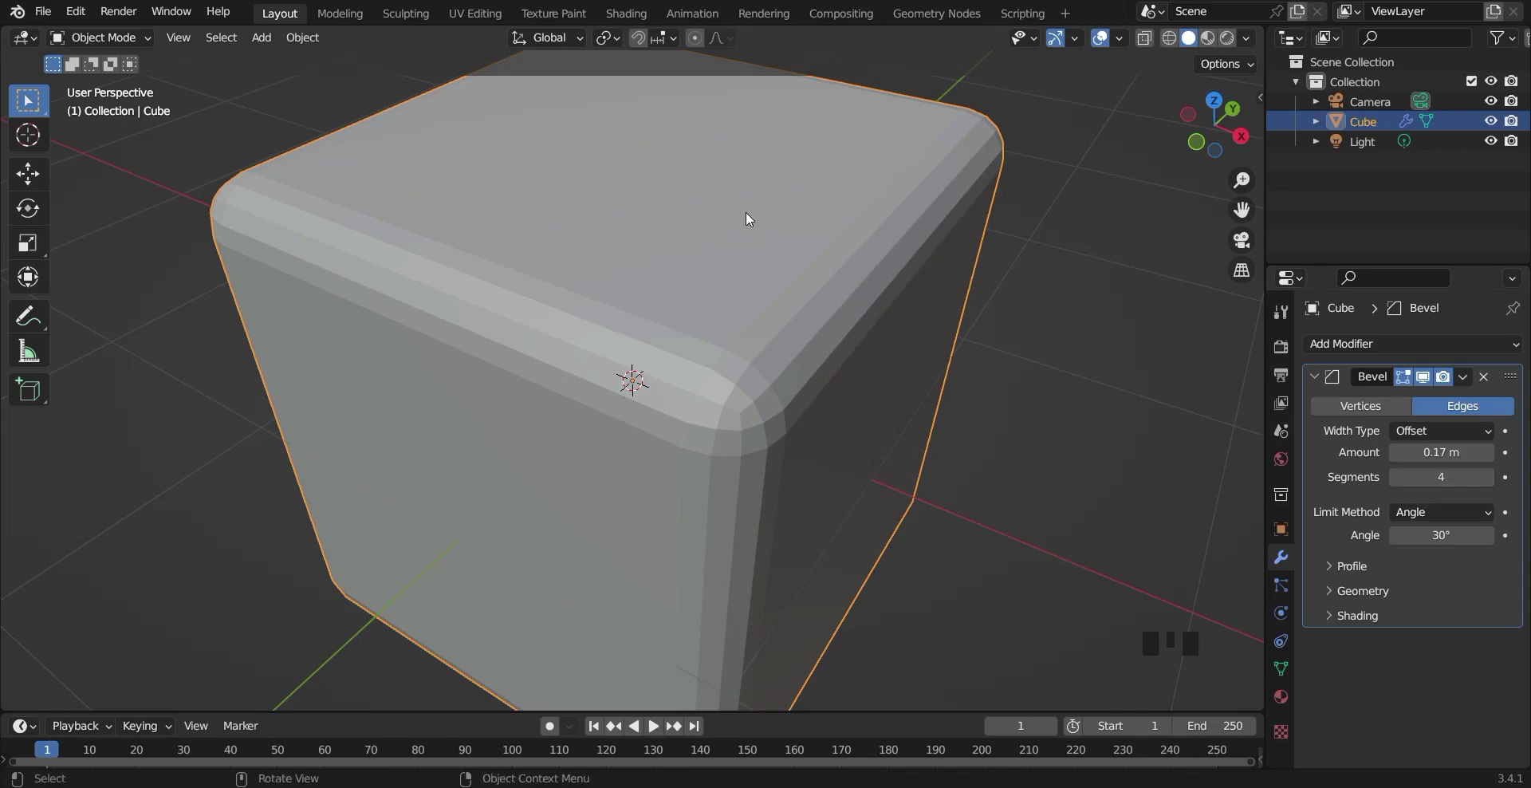
left_click(1489, 477)
left_click(1488, 477)
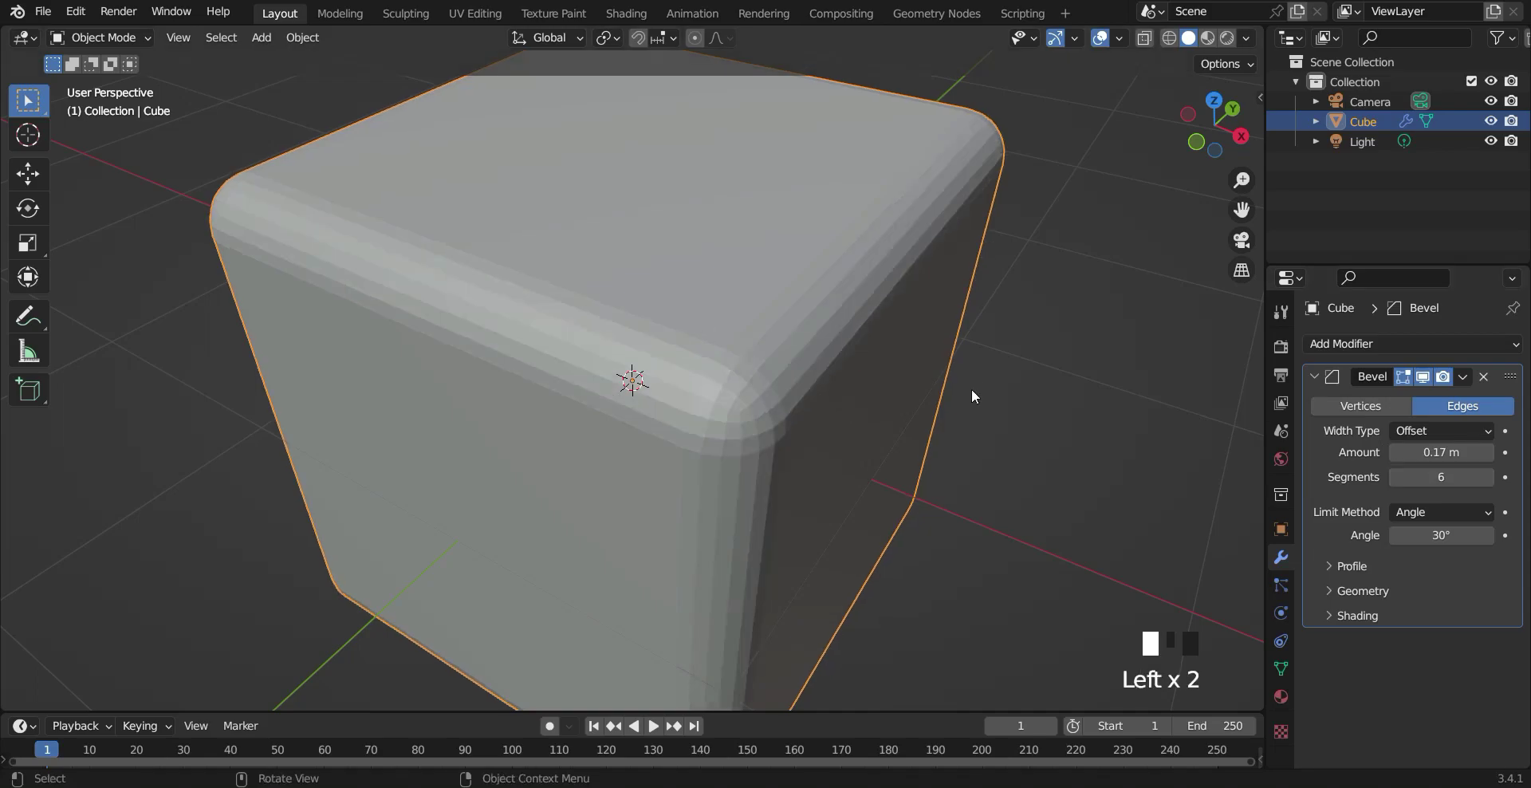
Try the bevel's Width type with an amount of 0.28 m and its Depth type with 0.11 m.
left_click(1458, 430)
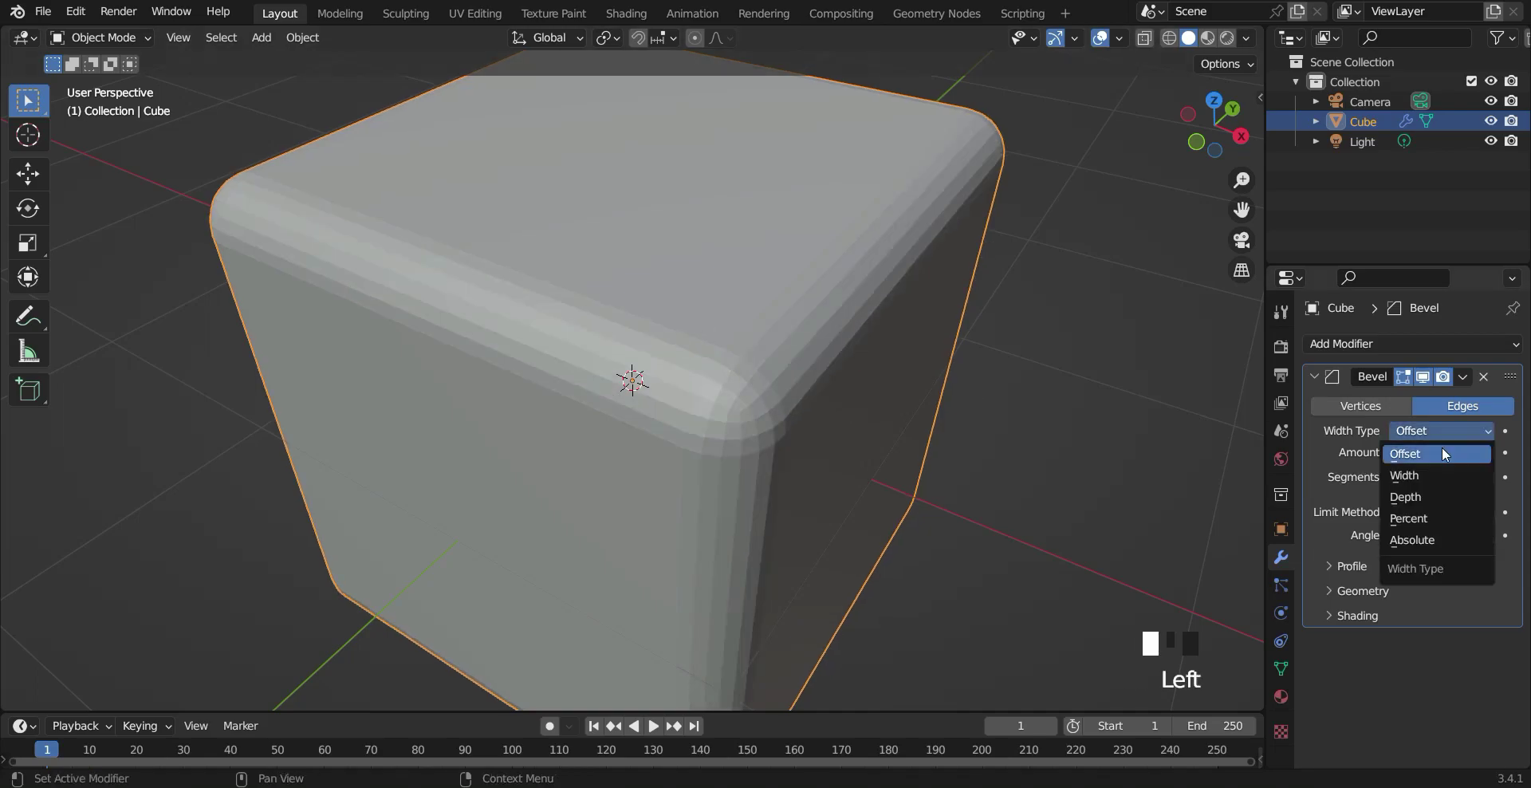
left_click(1430, 475)
mouse_move(1461, 451)
left_mouse_down()
mouse_move(1408, 451)
mouse_move(1430, 450)
left_mouse_up()
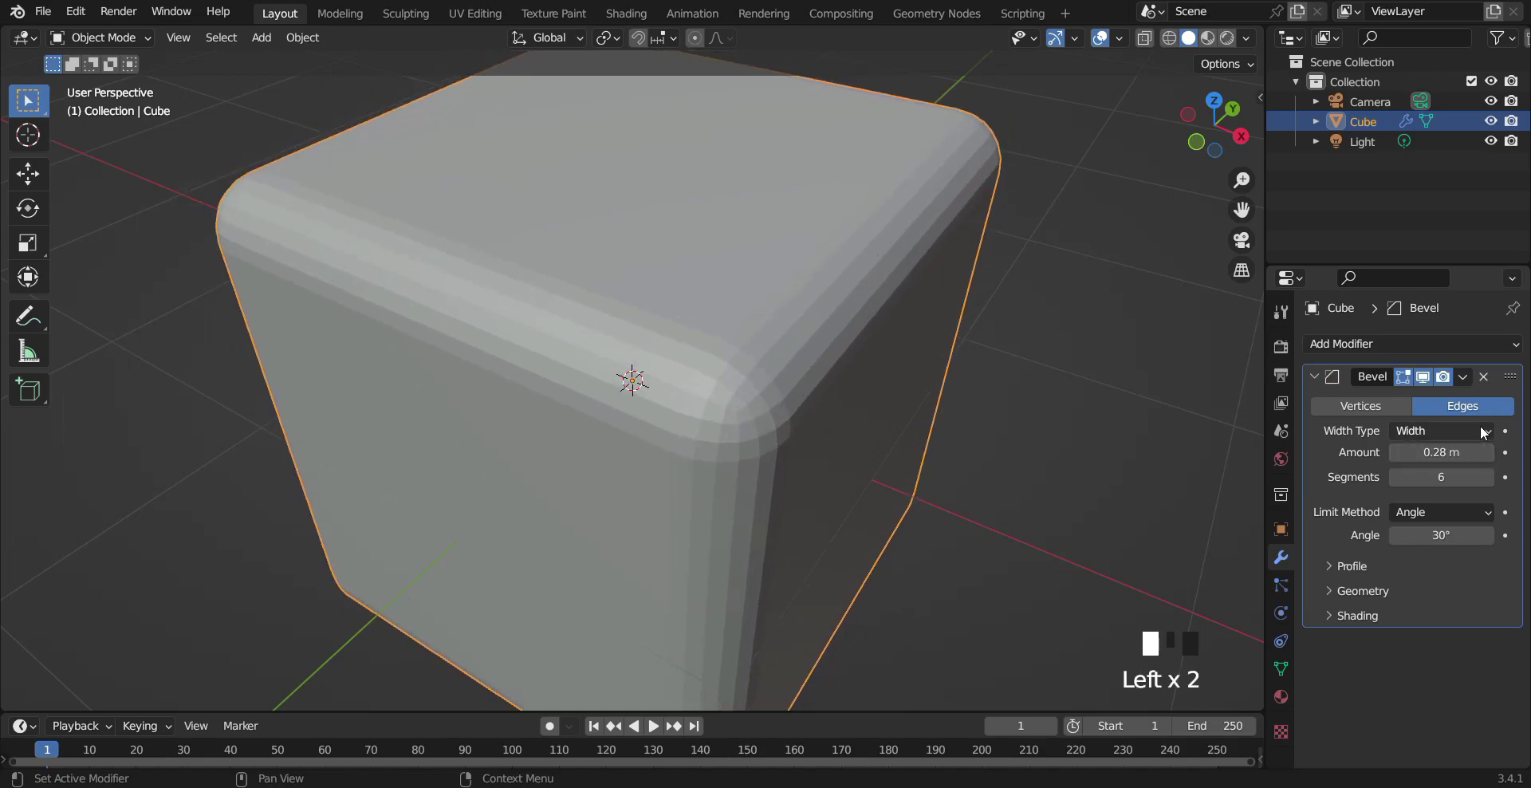
left_click(1469, 431)
left_click(1427, 497)
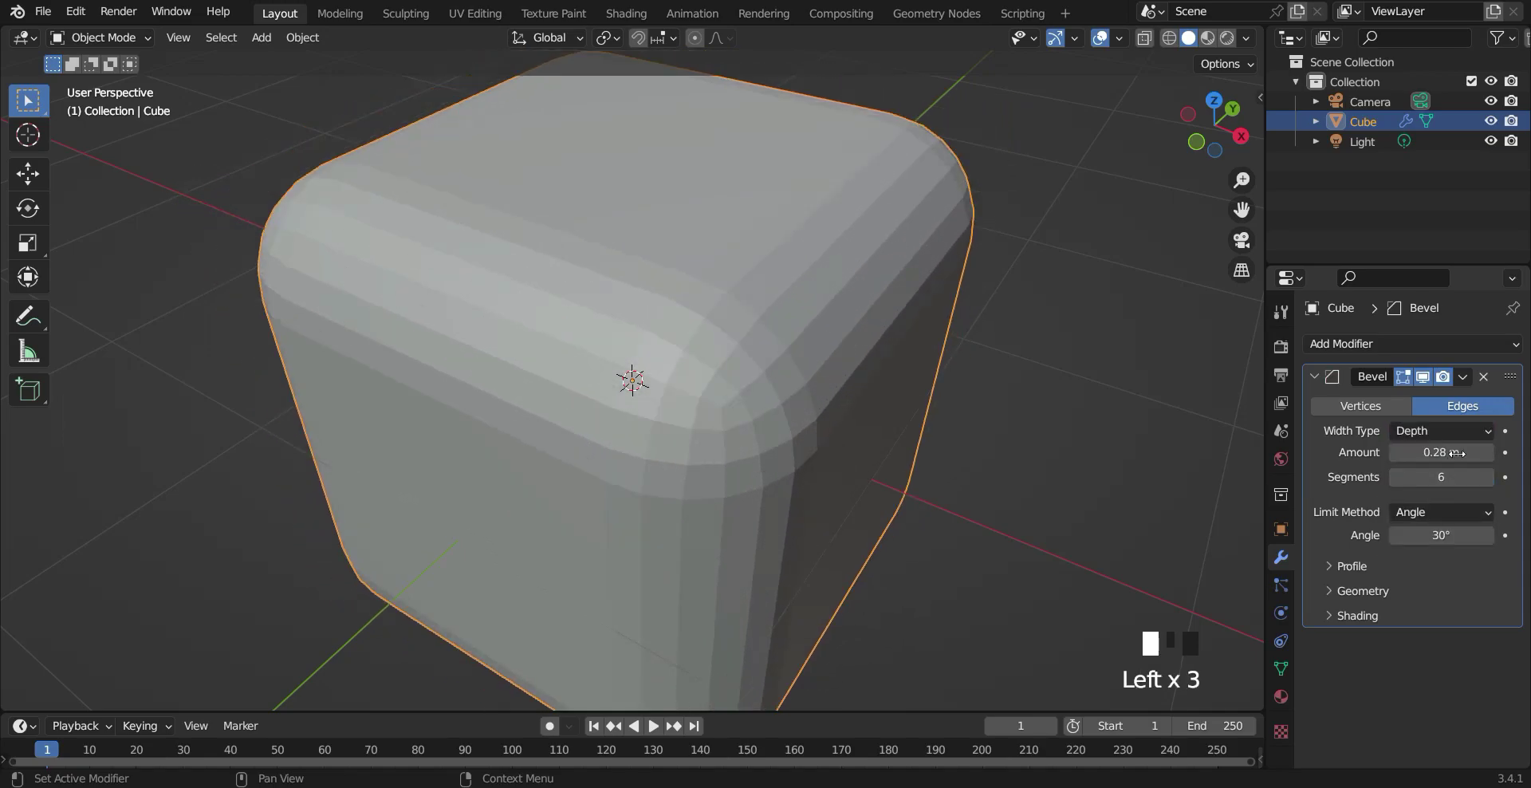
mouse_move(1442, 452)
left_mouse_down()
mouse_move(1419, 452)
mouse_move(1459, 453)
mouse_move(1428, 452)
left_mouse_up()
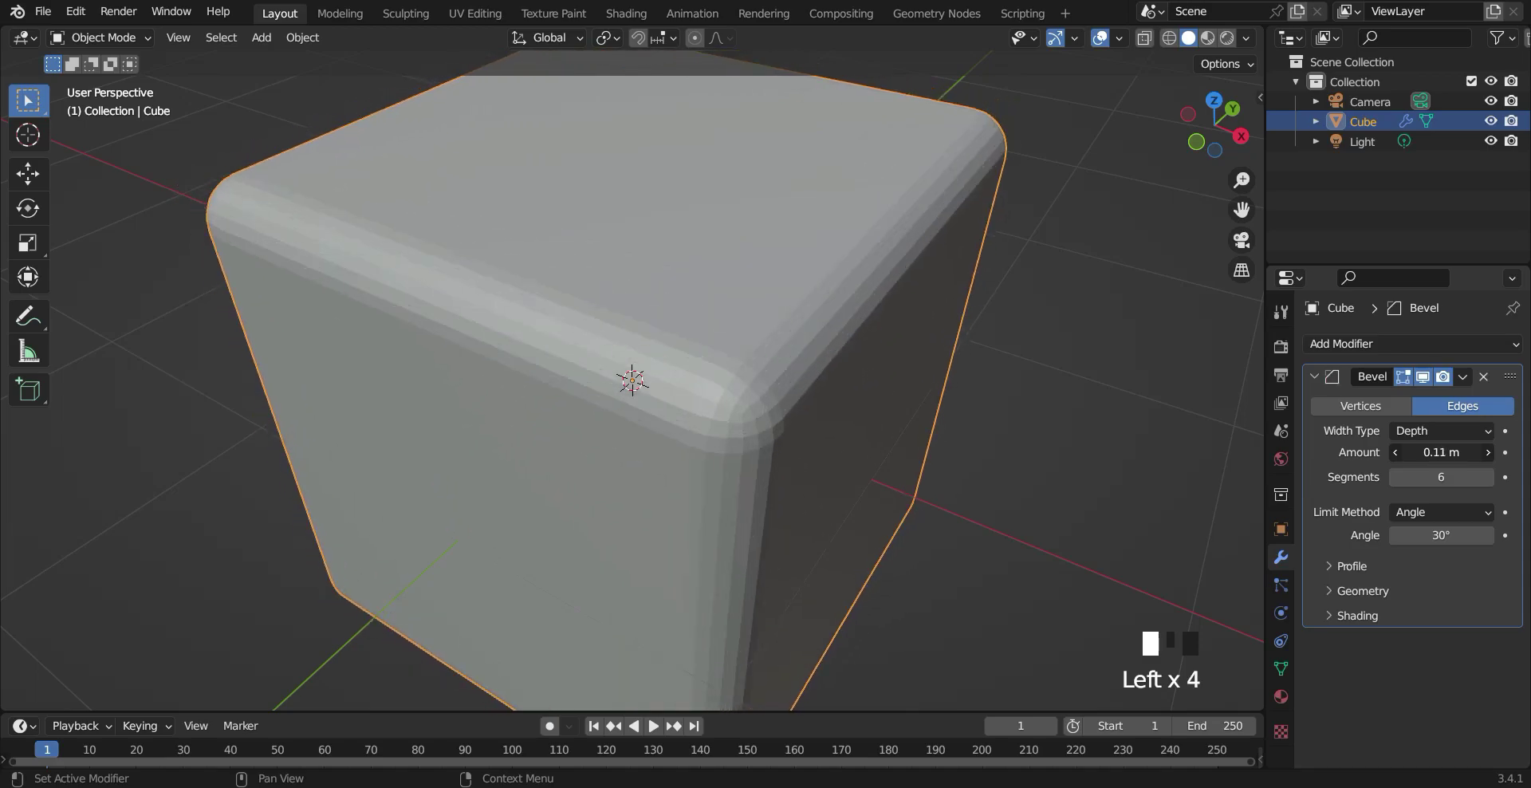
Try the bevel's Percent width type with a width of 43.39%.
left_click(1423, 431)
left_click(1428, 518)
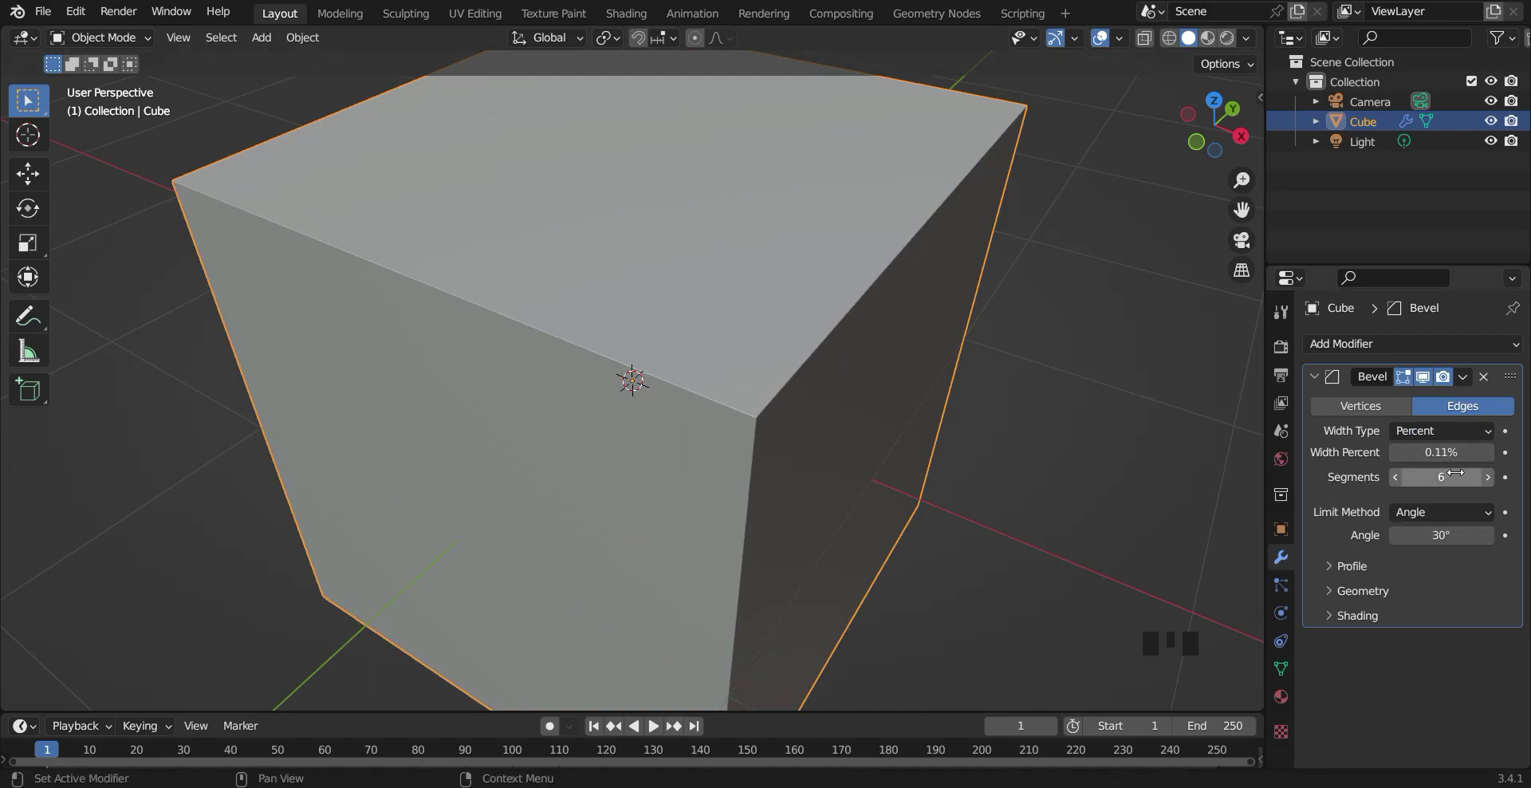
mouse_move(1435, 453)
left_mouse_down()
mouse_move(1515, 452)
mouse_move(1442, 452)
left_mouse_up()
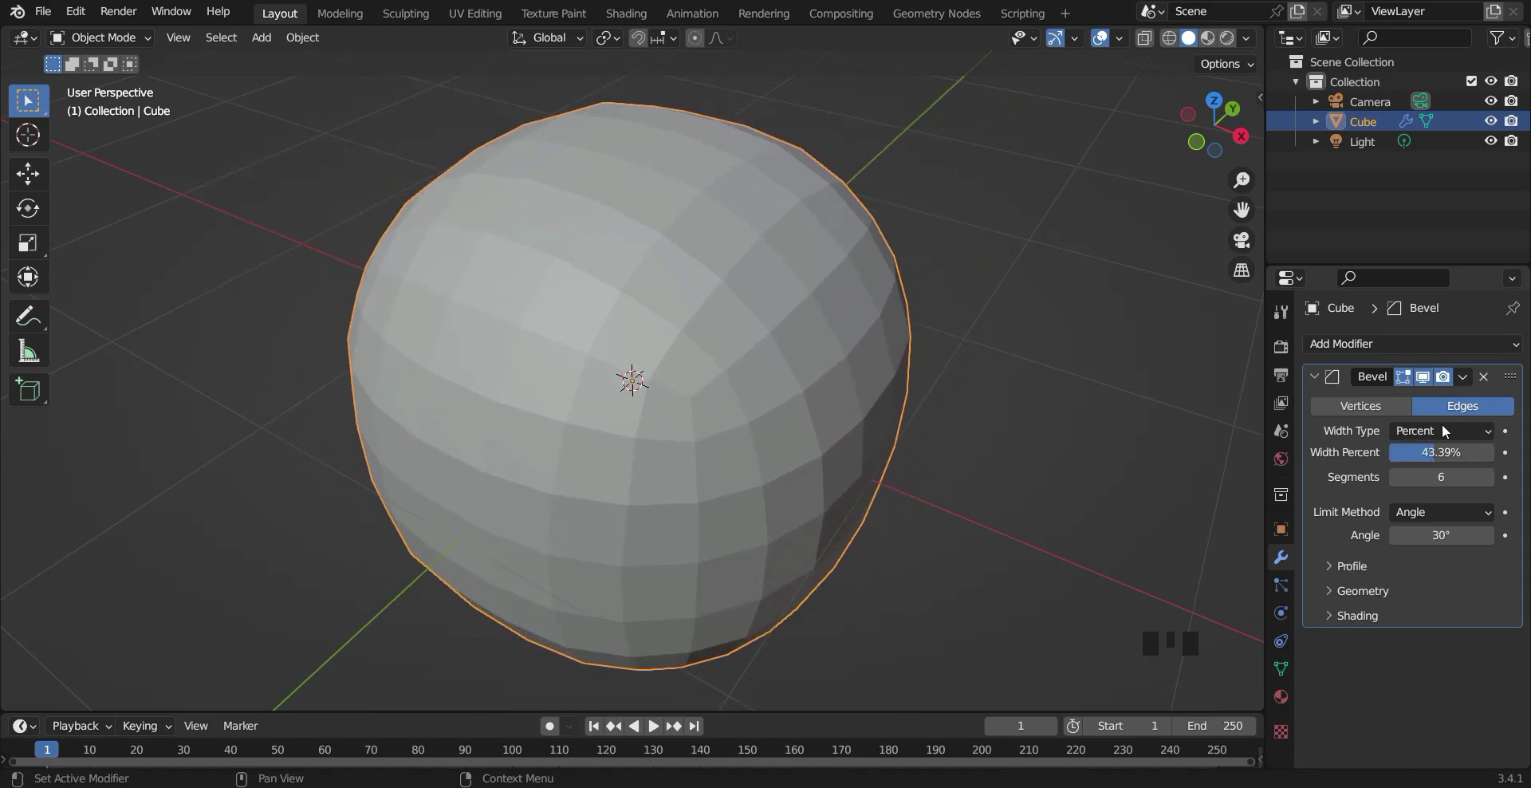
Return the bevel's width type to Offset and set its amount to 0.1336 m.
left_click(1442, 431)
left_click(1453, 453)
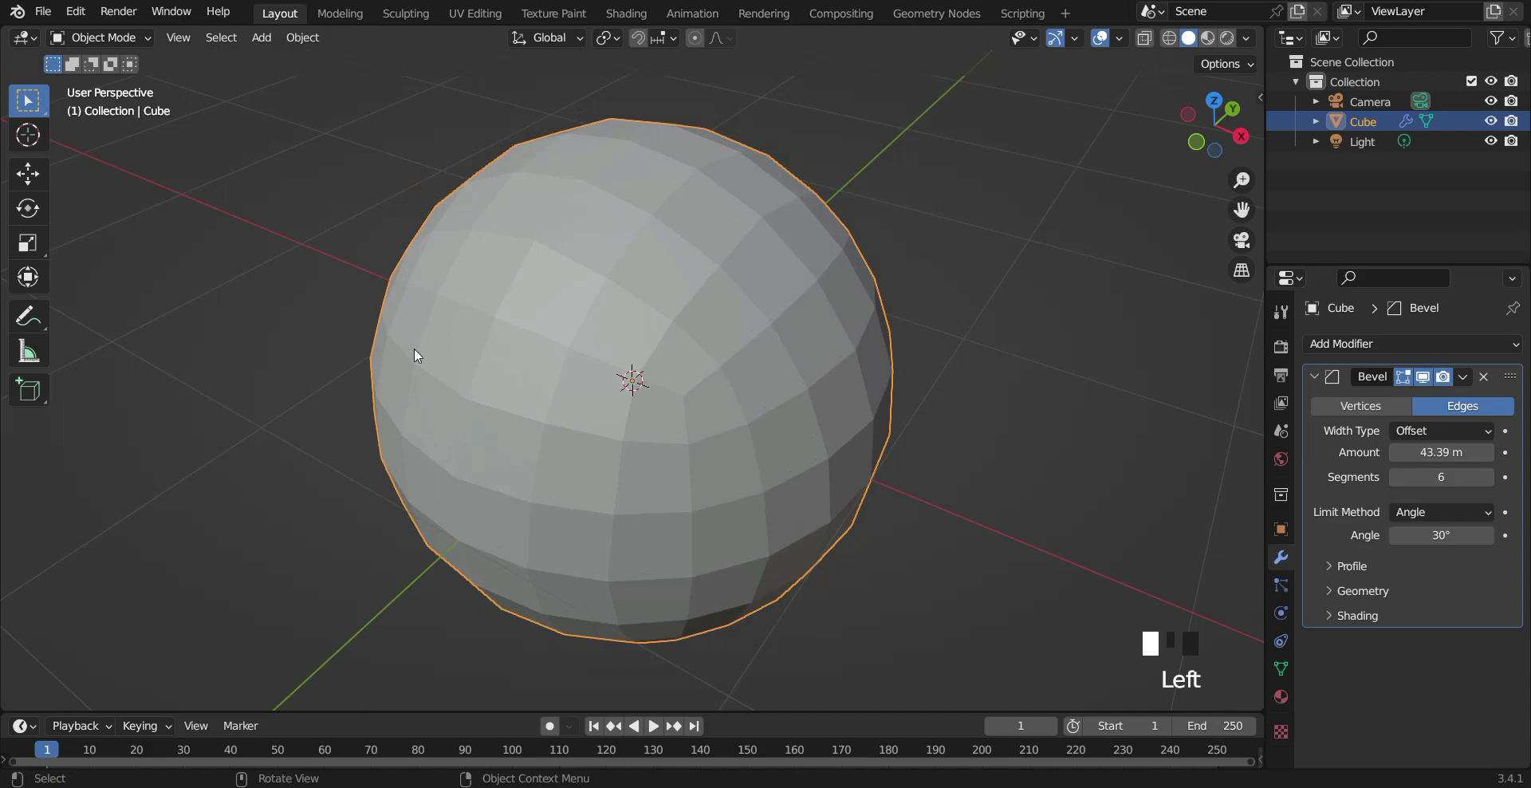
mouse_move(1441, 452)
left_mouse_down()
mouse_move(1420, 452)
mouse_move(1455, 452)
left_mouse_up()
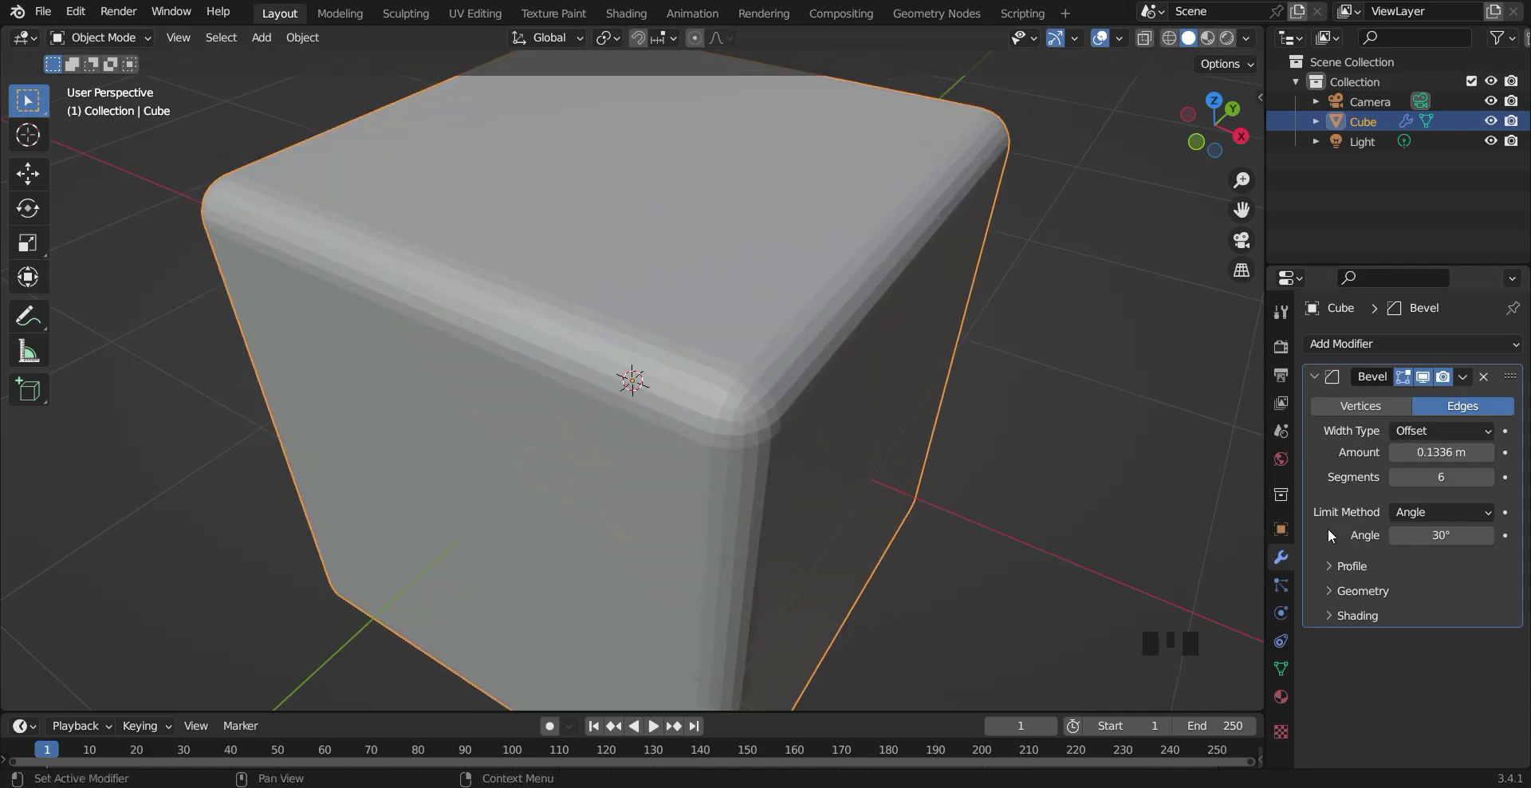
scroll(1099, 432, "down", 3)
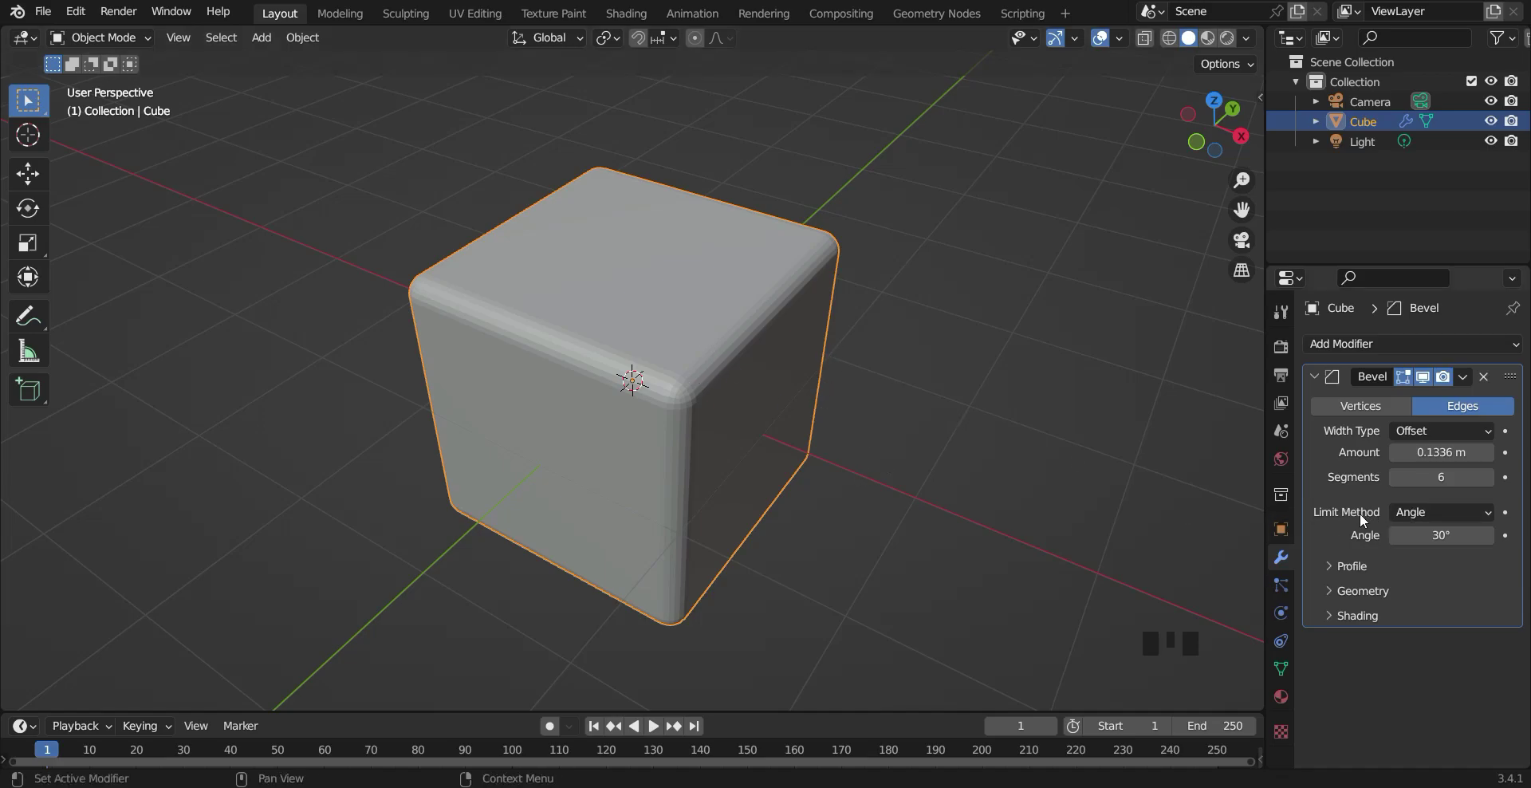
Try the bevel's Weight, Angle and Vertex Group limit methods, and settle on Weight.
left_click(1458, 514)
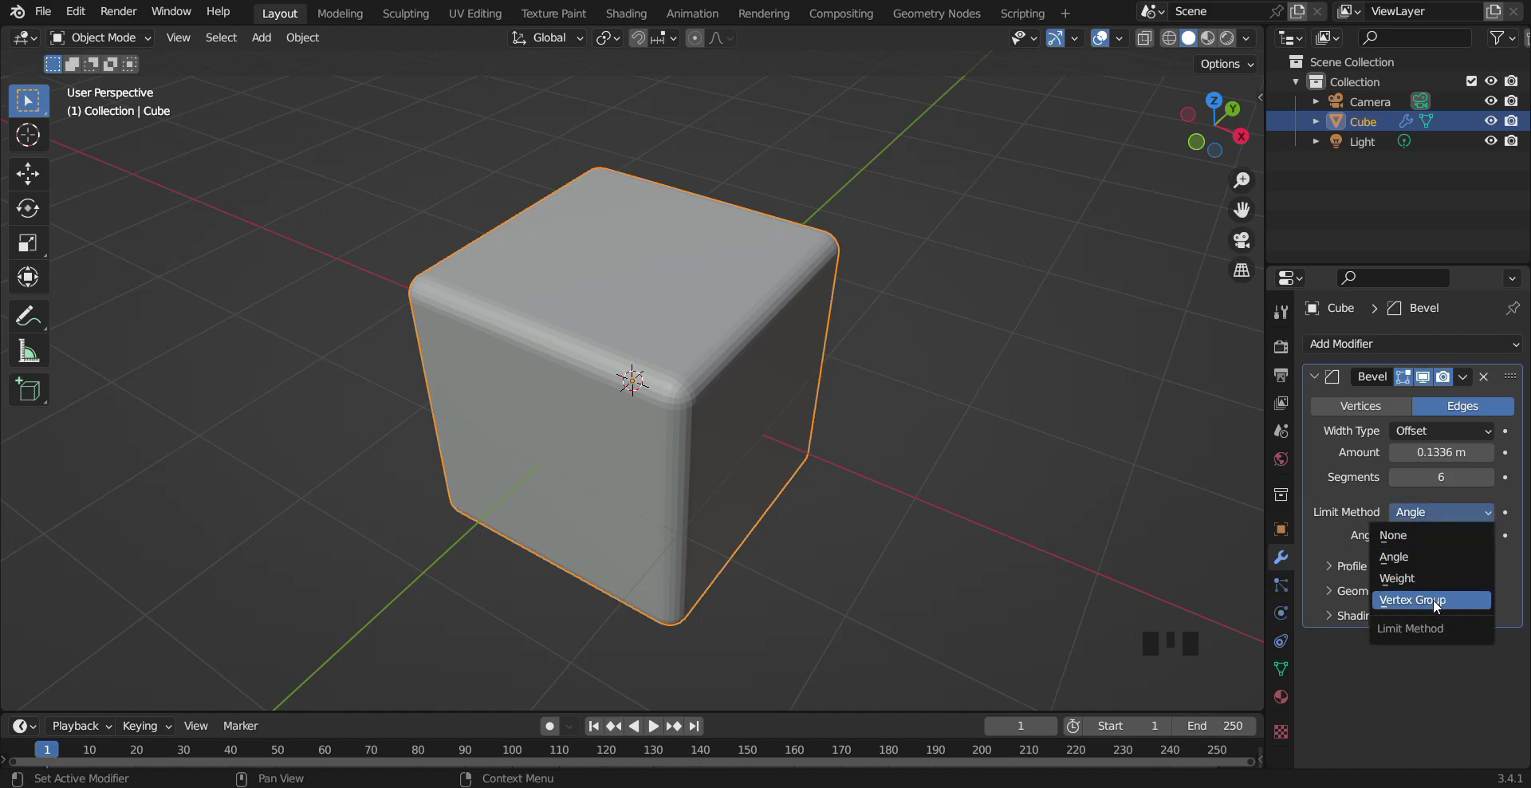
left_click_drag(1433, 600, 1457, 567)
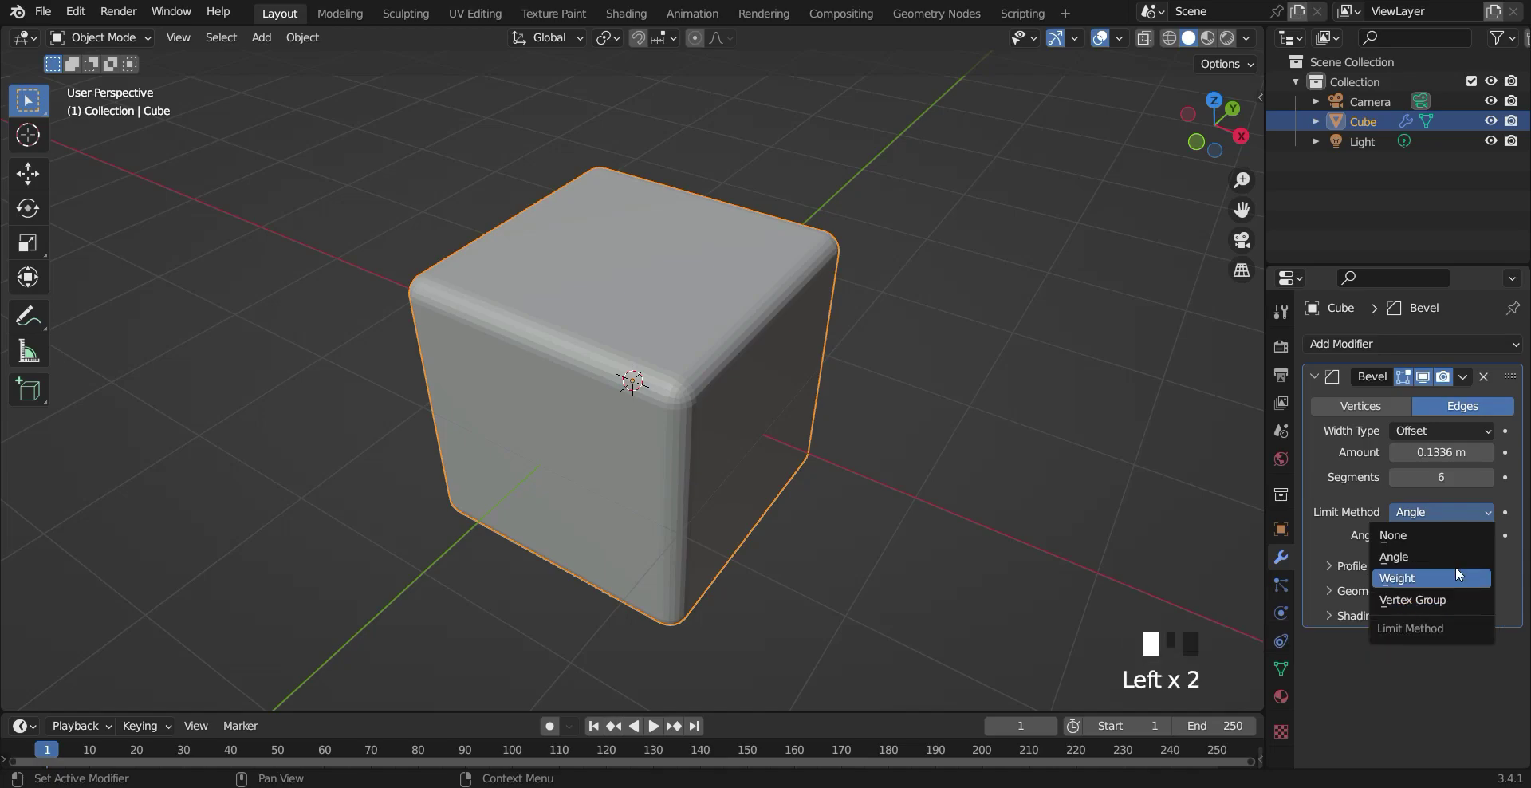
left_click(1410, 579)
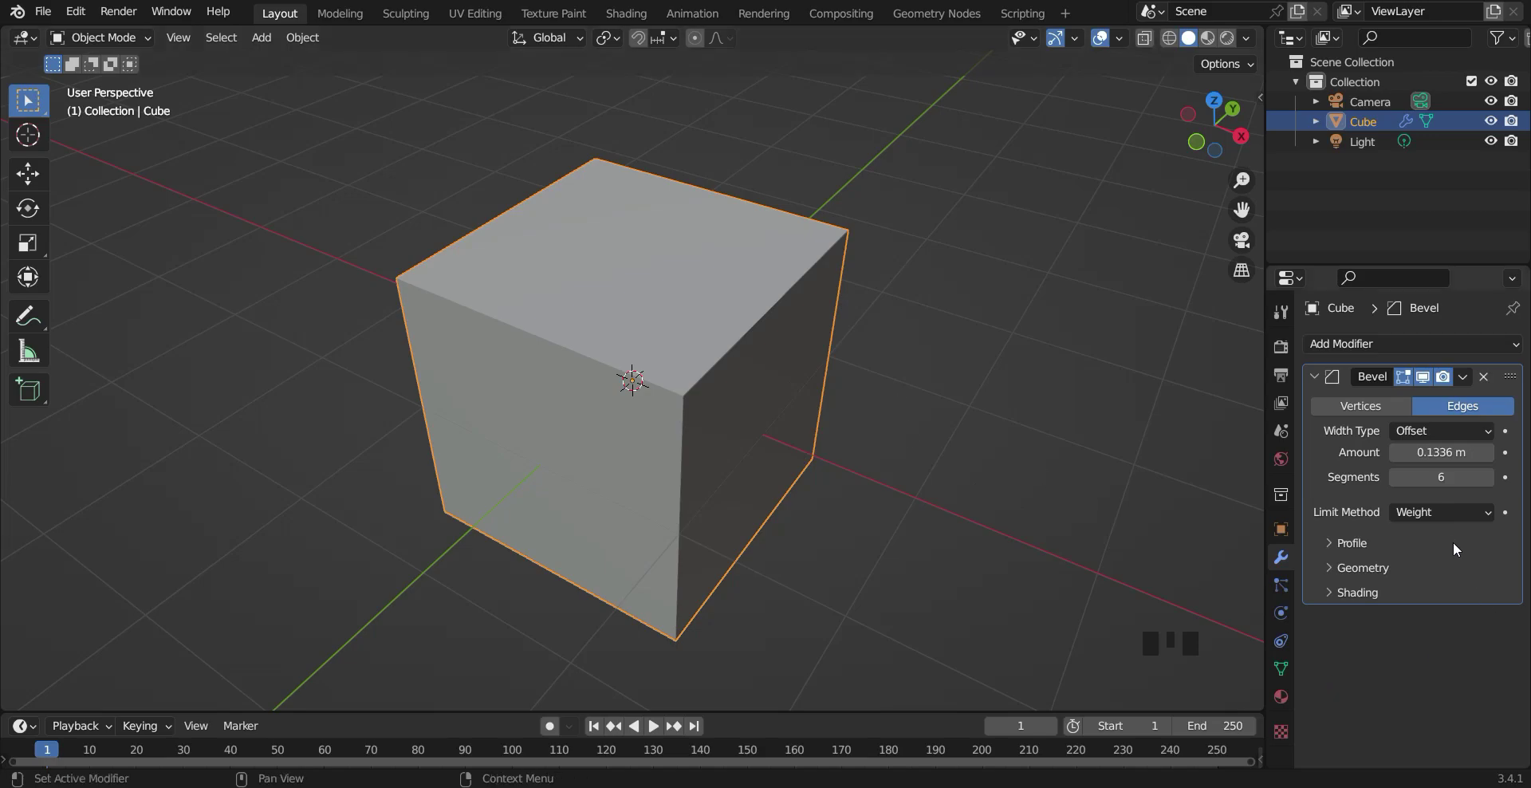
left_click(1447, 511)
left_click_drag(1414, 557, 1414, 557)
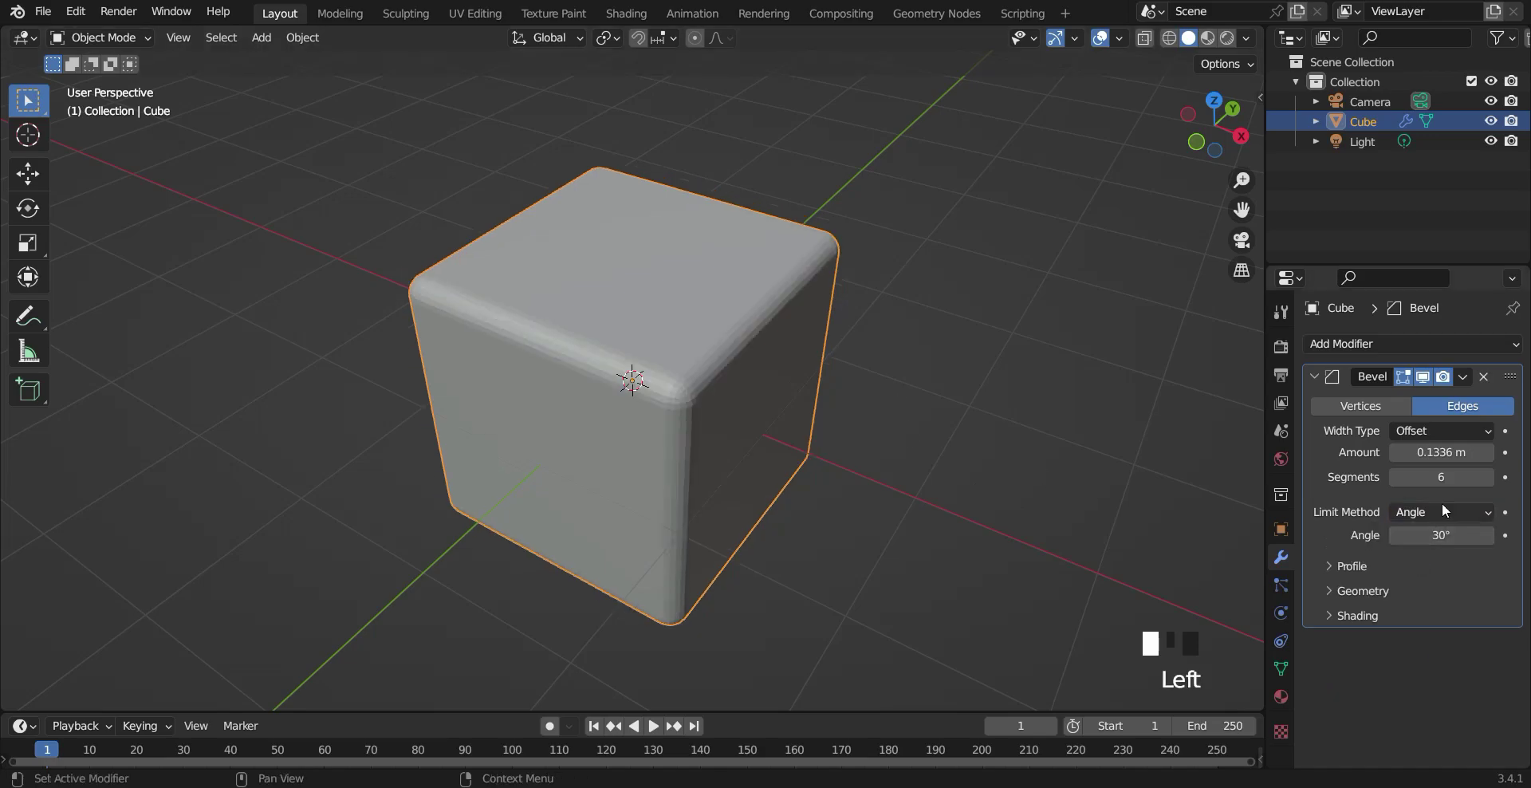
left_click_drag(1442, 507, 1408, 604)
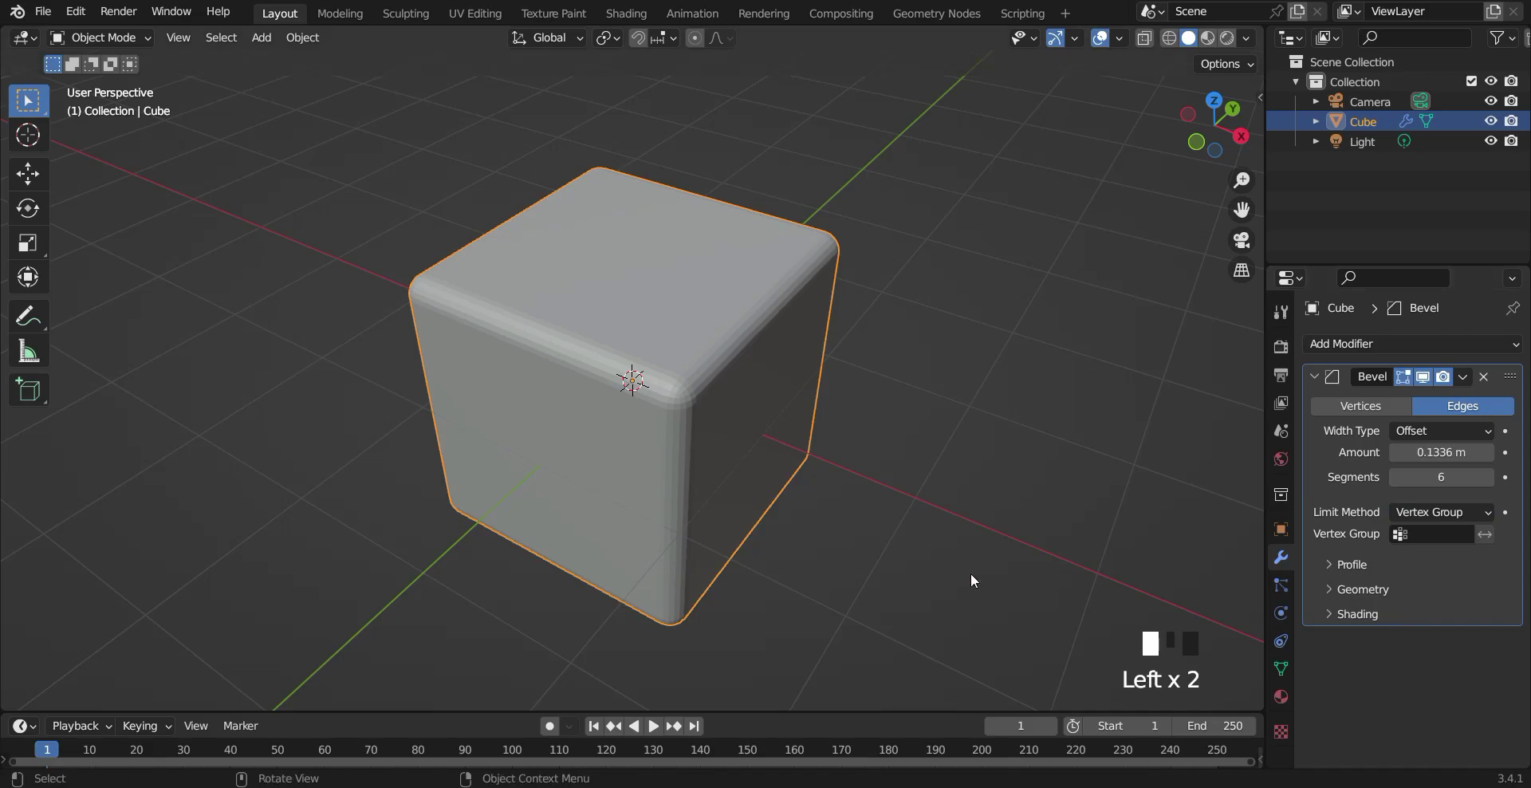
left_click(1472, 513)
left_click(1420, 581)
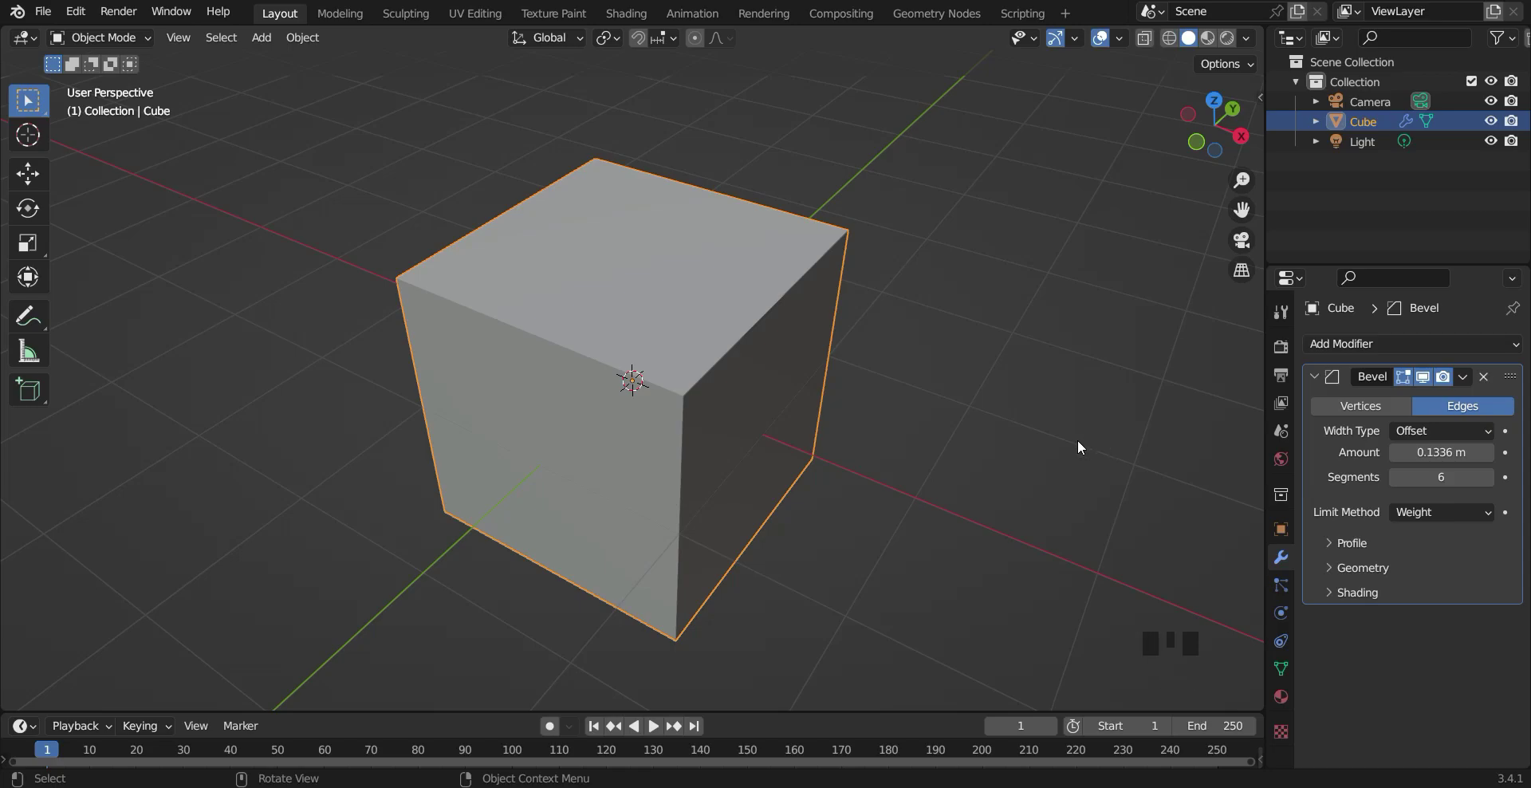
In Edit Mode, select the cube's top edge on the positive X side and set its edge bevel weight to 0.32.
key("Tab")
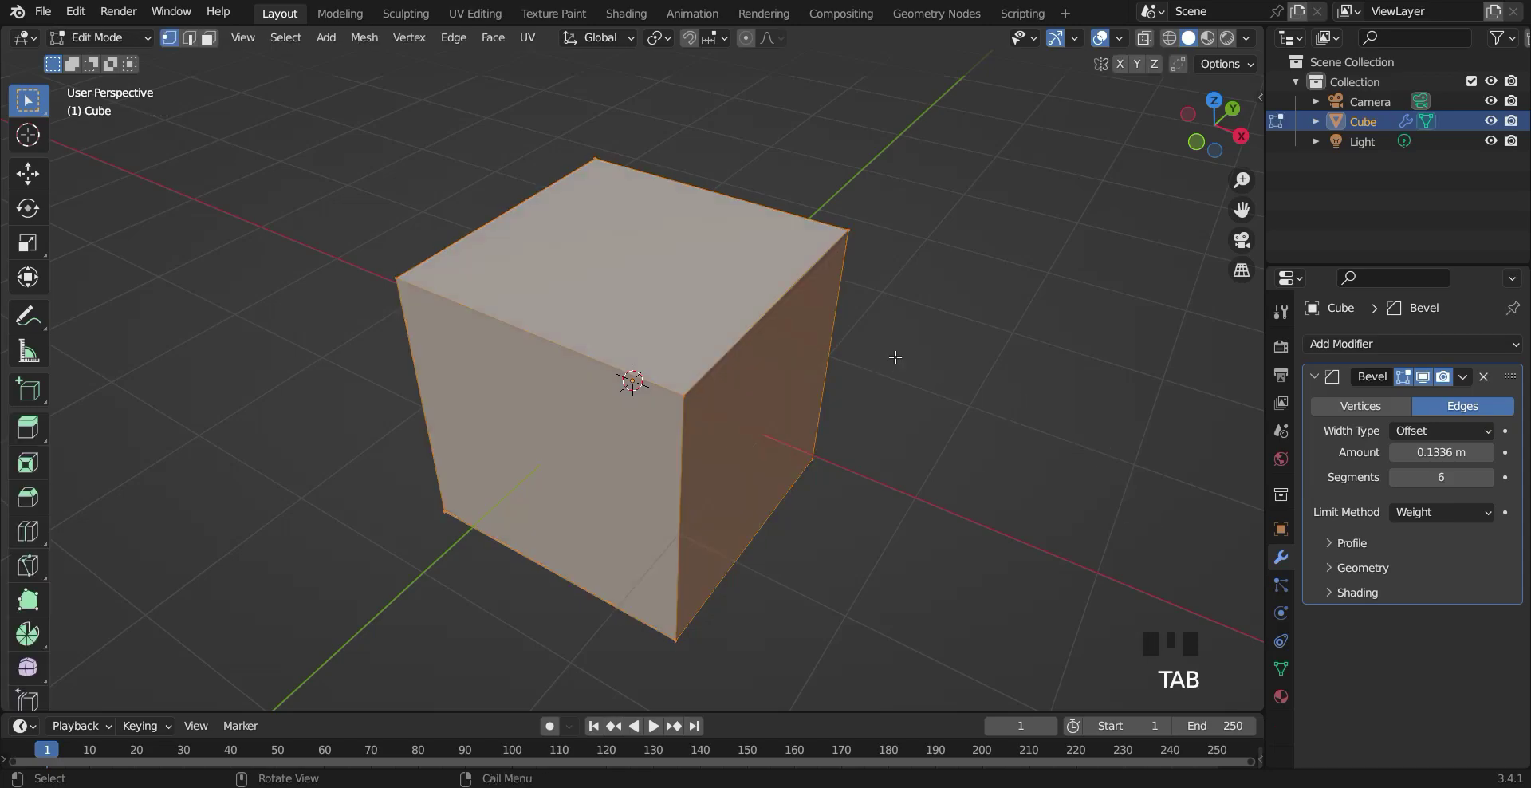
left_click(189, 38)
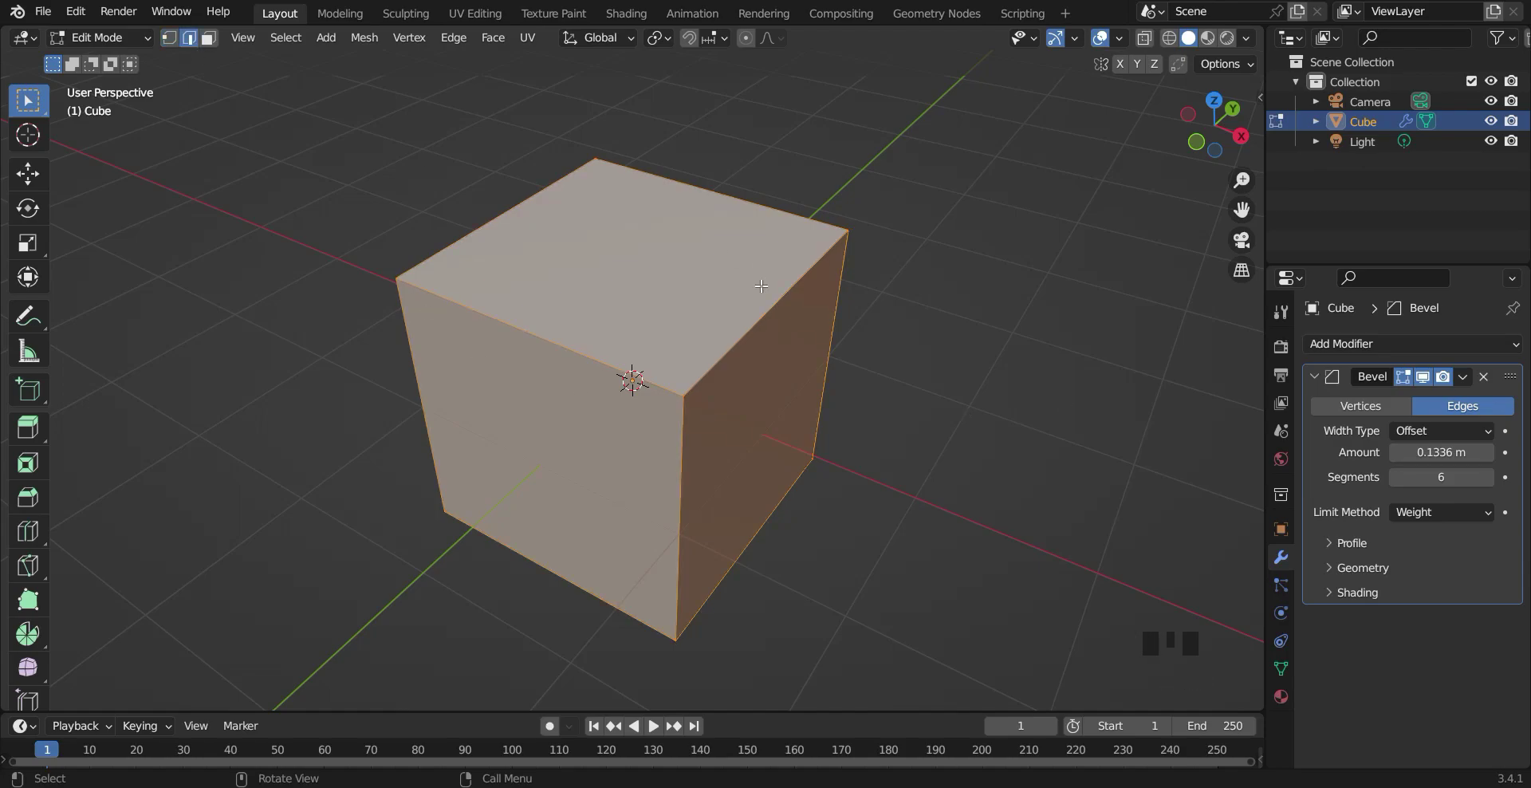
left_click(761, 321)
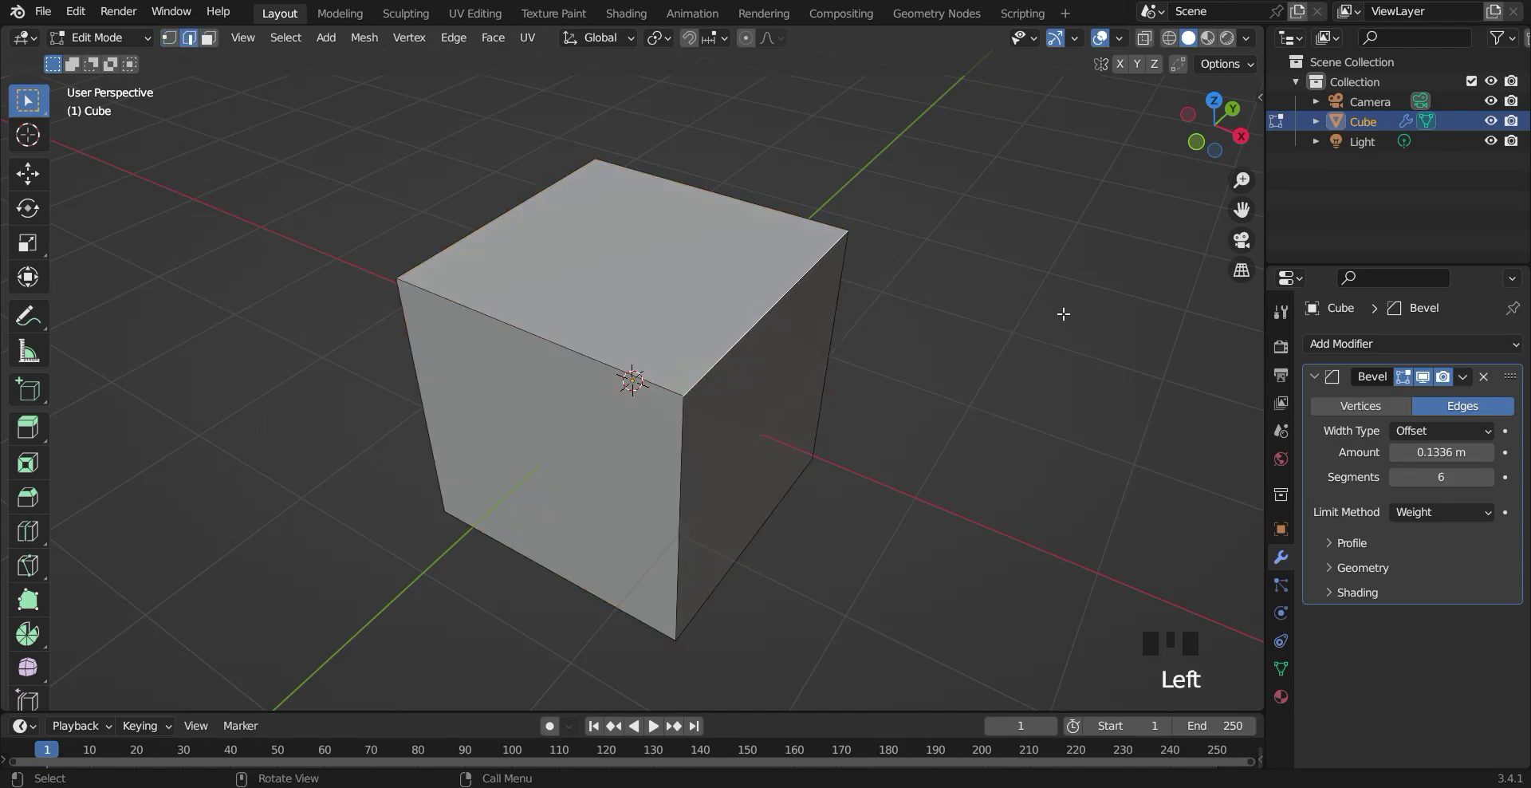
key("n")
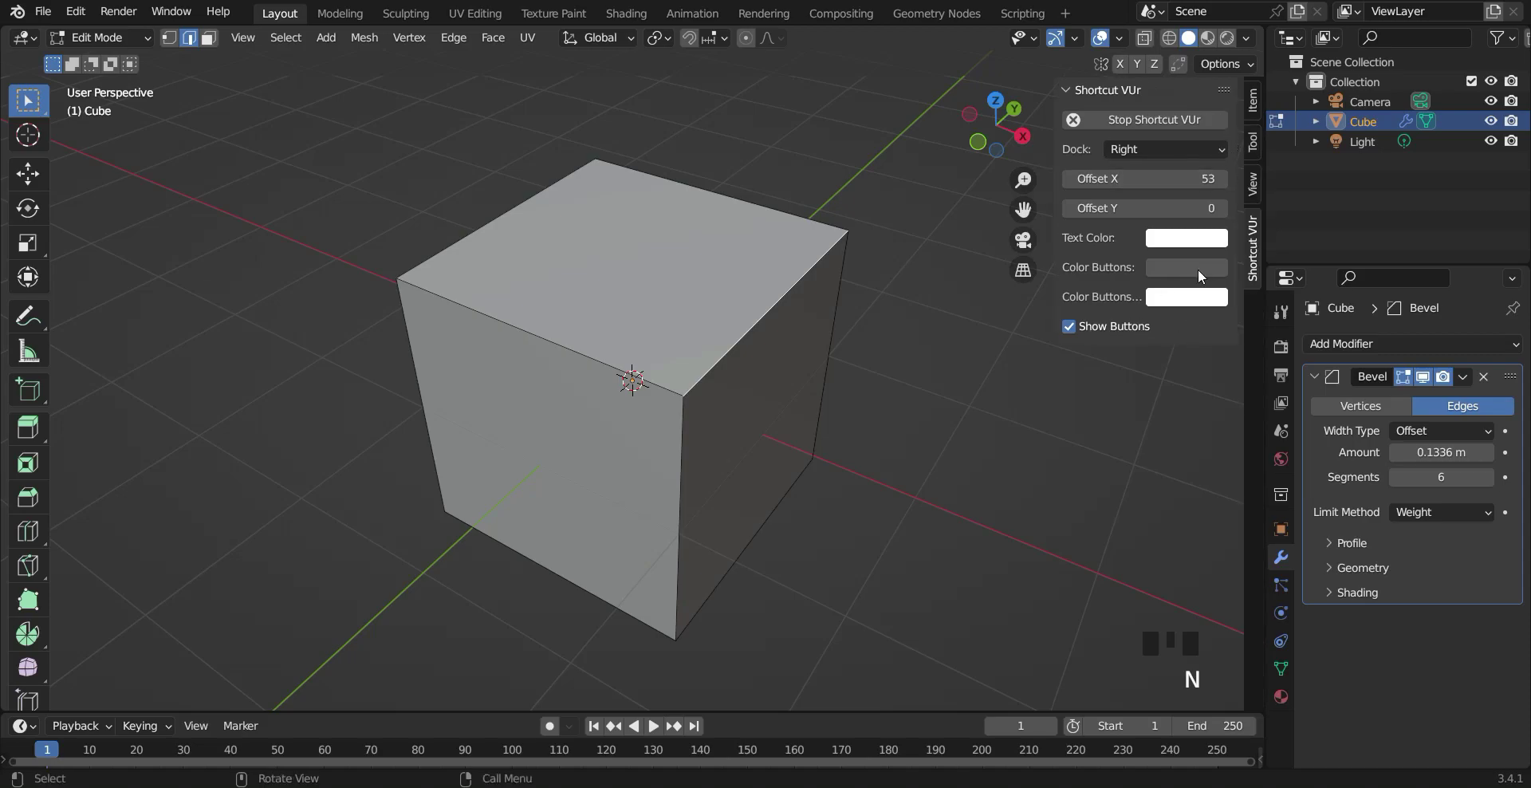
left_click(1254, 102)
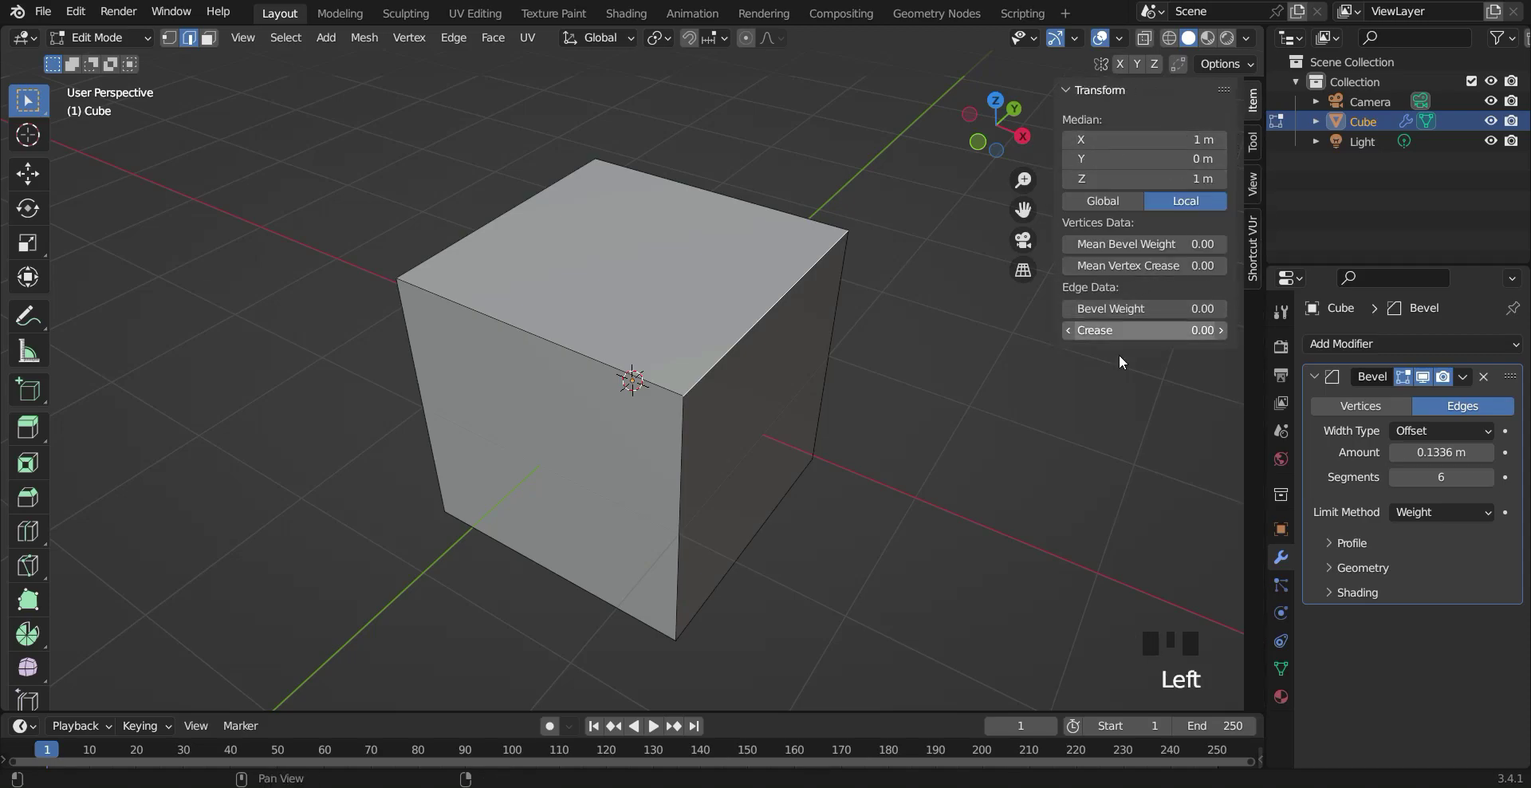
left_click(1255, 99)
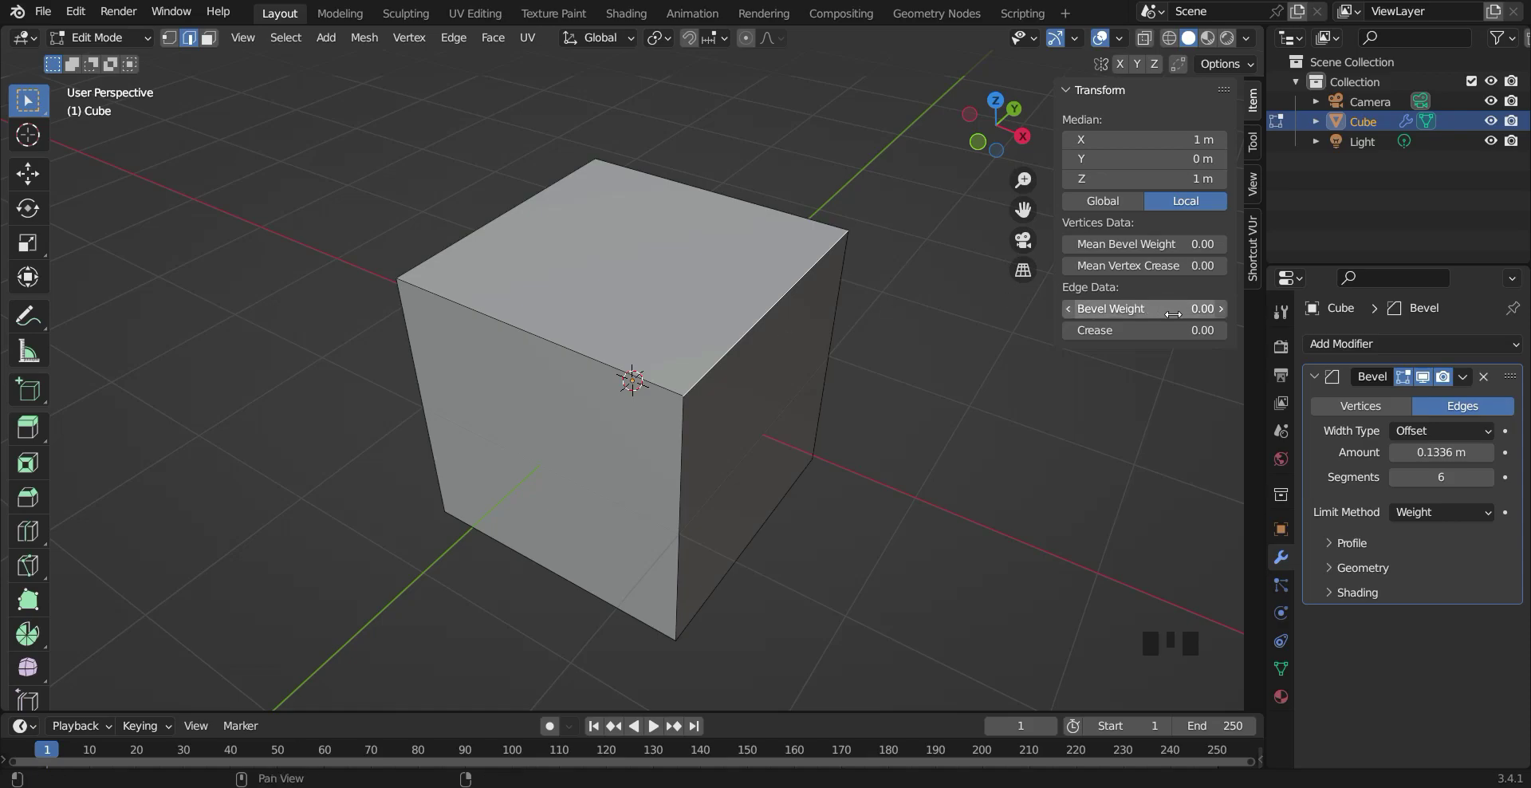
left_click_drag(1177, 315, 1205, 314)
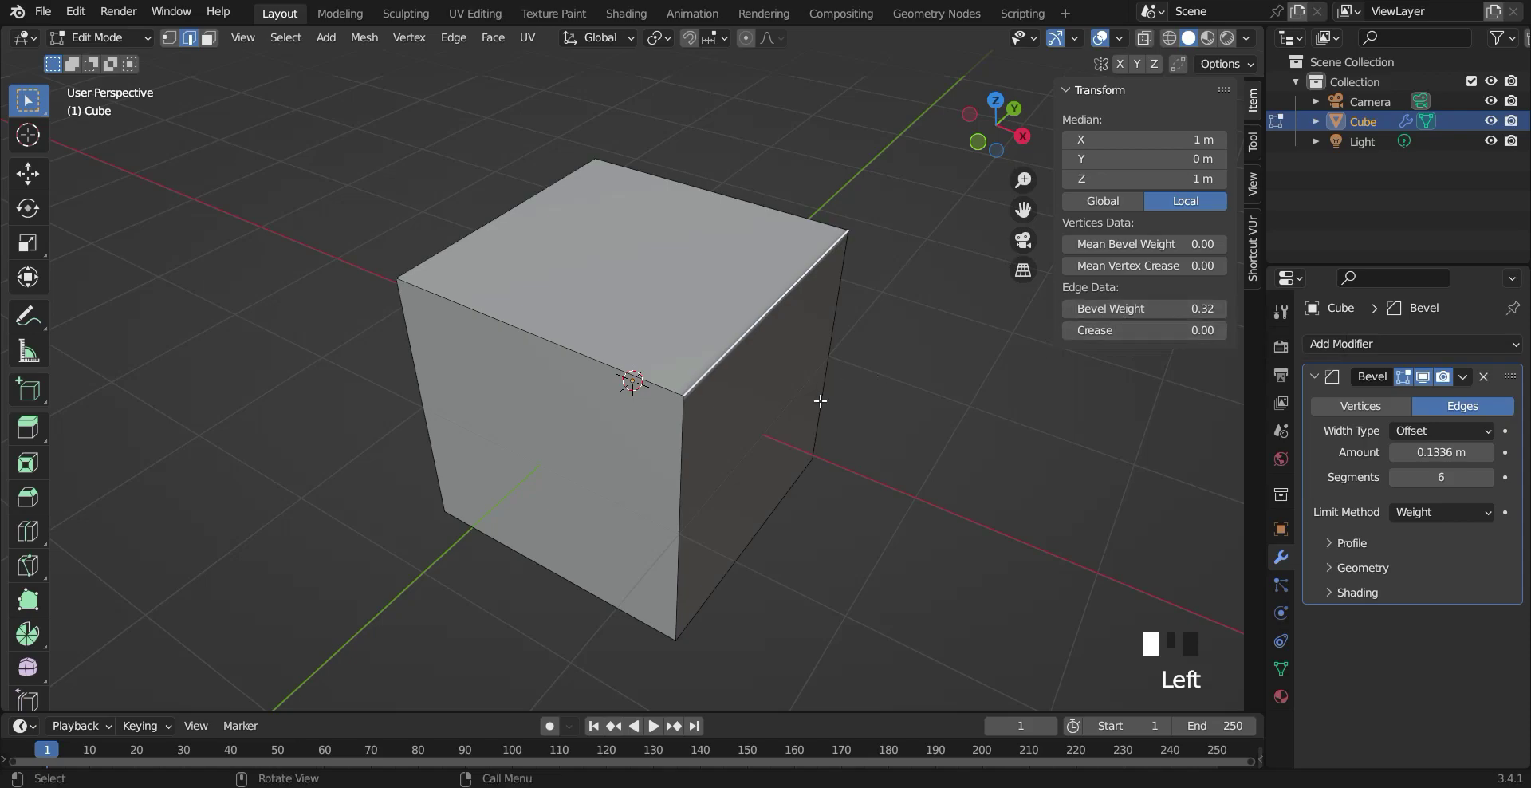
Set the selected top edge's bevel weight to 0.1.
scroll(906, 406, "up", 4)
mouse_move(973, 424)
middle_mouse_down()
mouse_move(986, 405)
mouse_move(968, 410)
middle_mouse_up()
left_click(1202, 311)
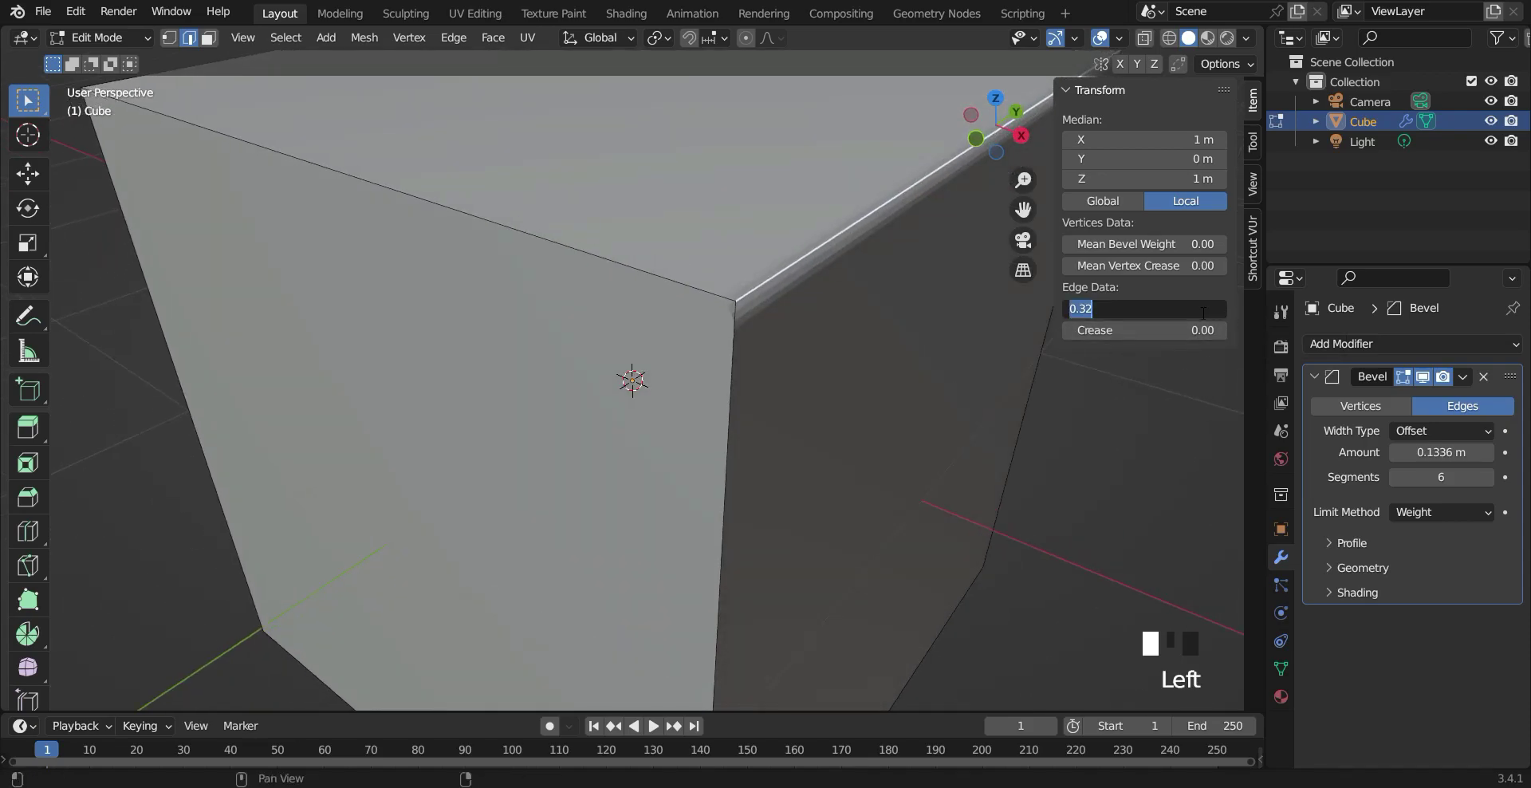
type("0.1")
key("Return")
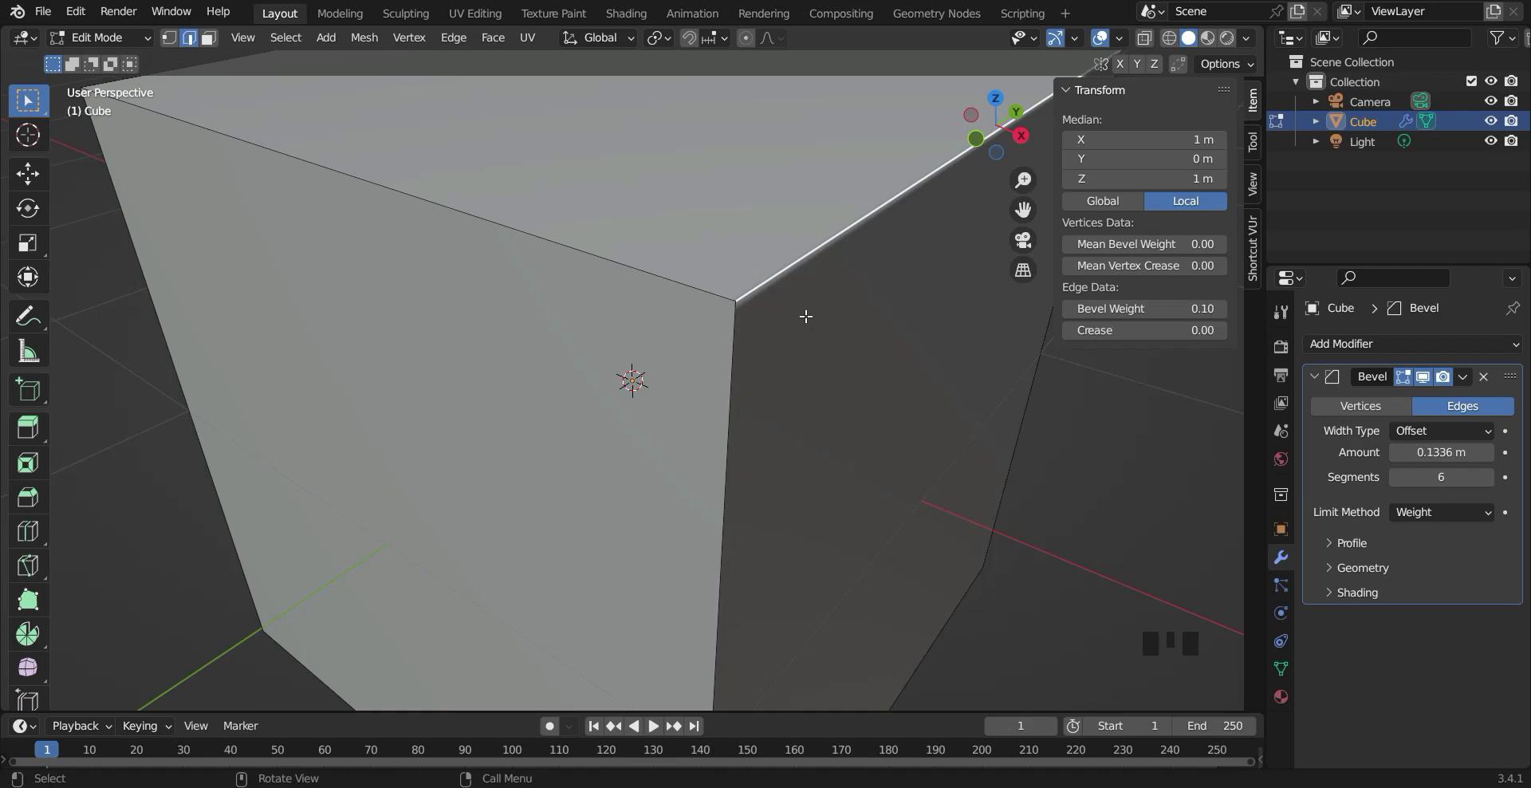
Raise the bevel amount to 3.584 m.
scroll(806, 316, "down", 2)
left_click_drag(1442, 452, 1525, 452)
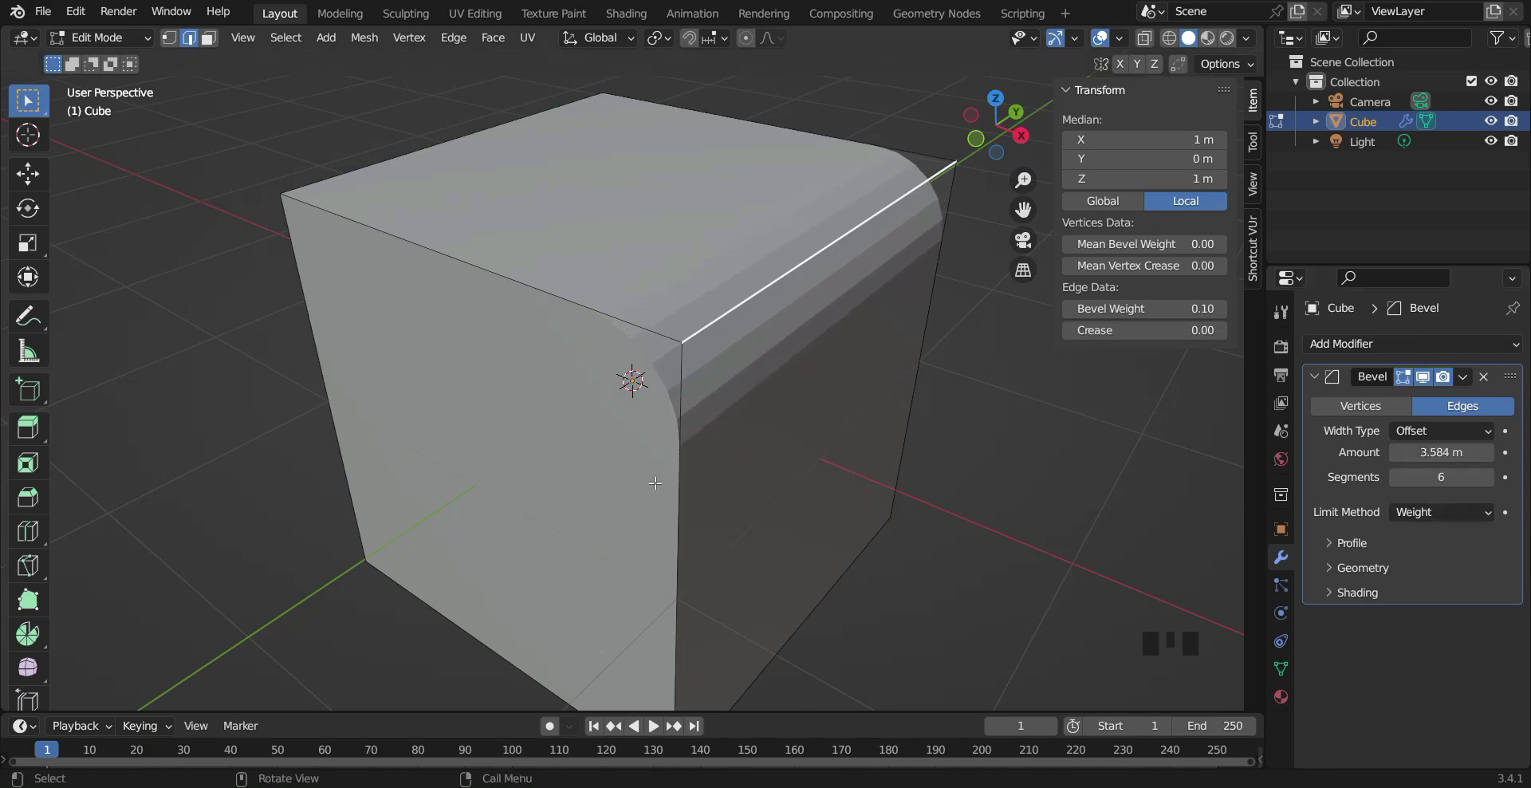
Select the cube's top edge on the negative X side and set its edge bevel weight to 0.5.
scroll(649, 479, "down", 2)
middle_click_drag(649, 478, 694, 437)
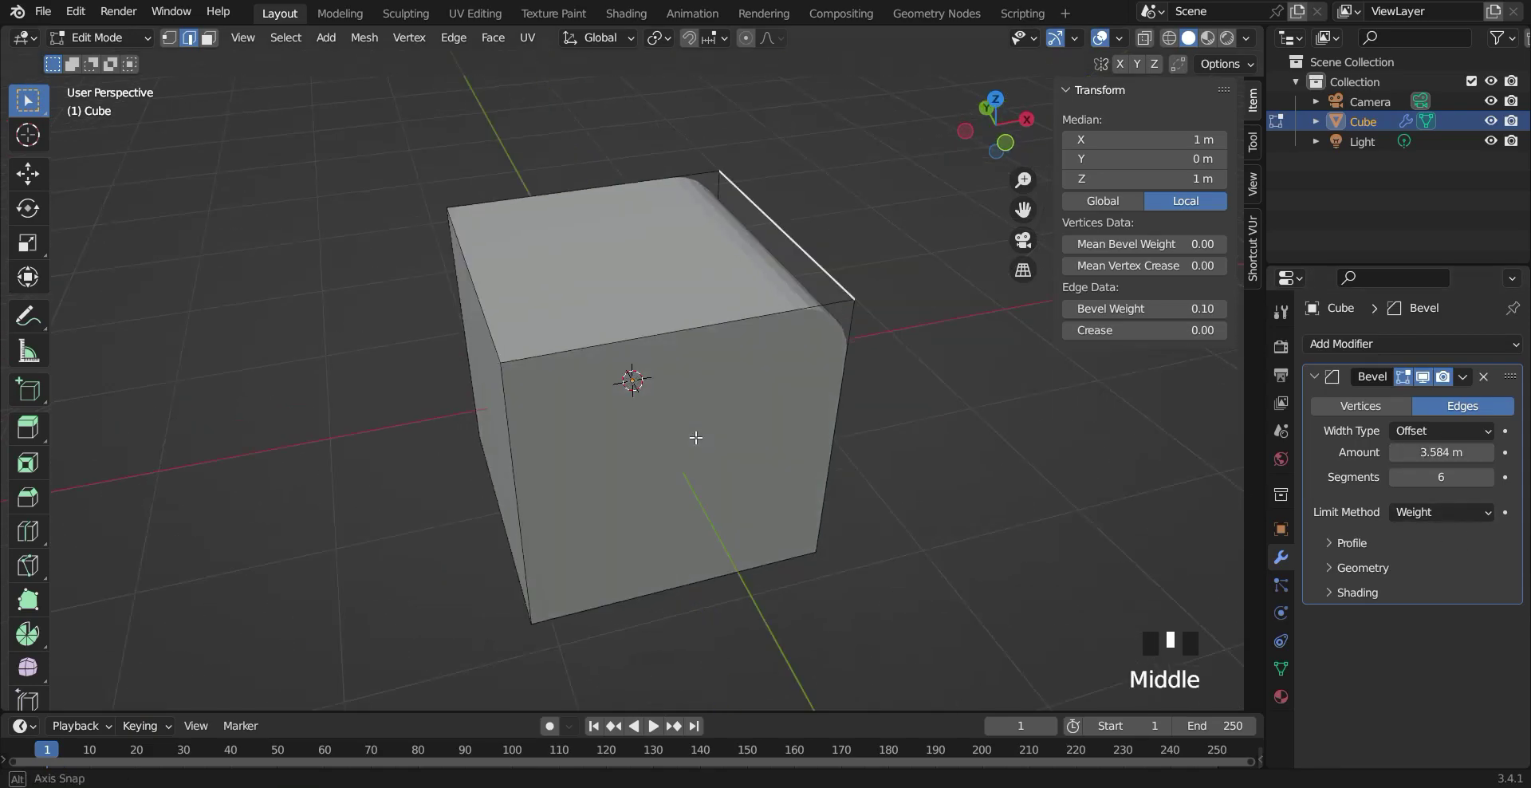
left_click(483, 307)
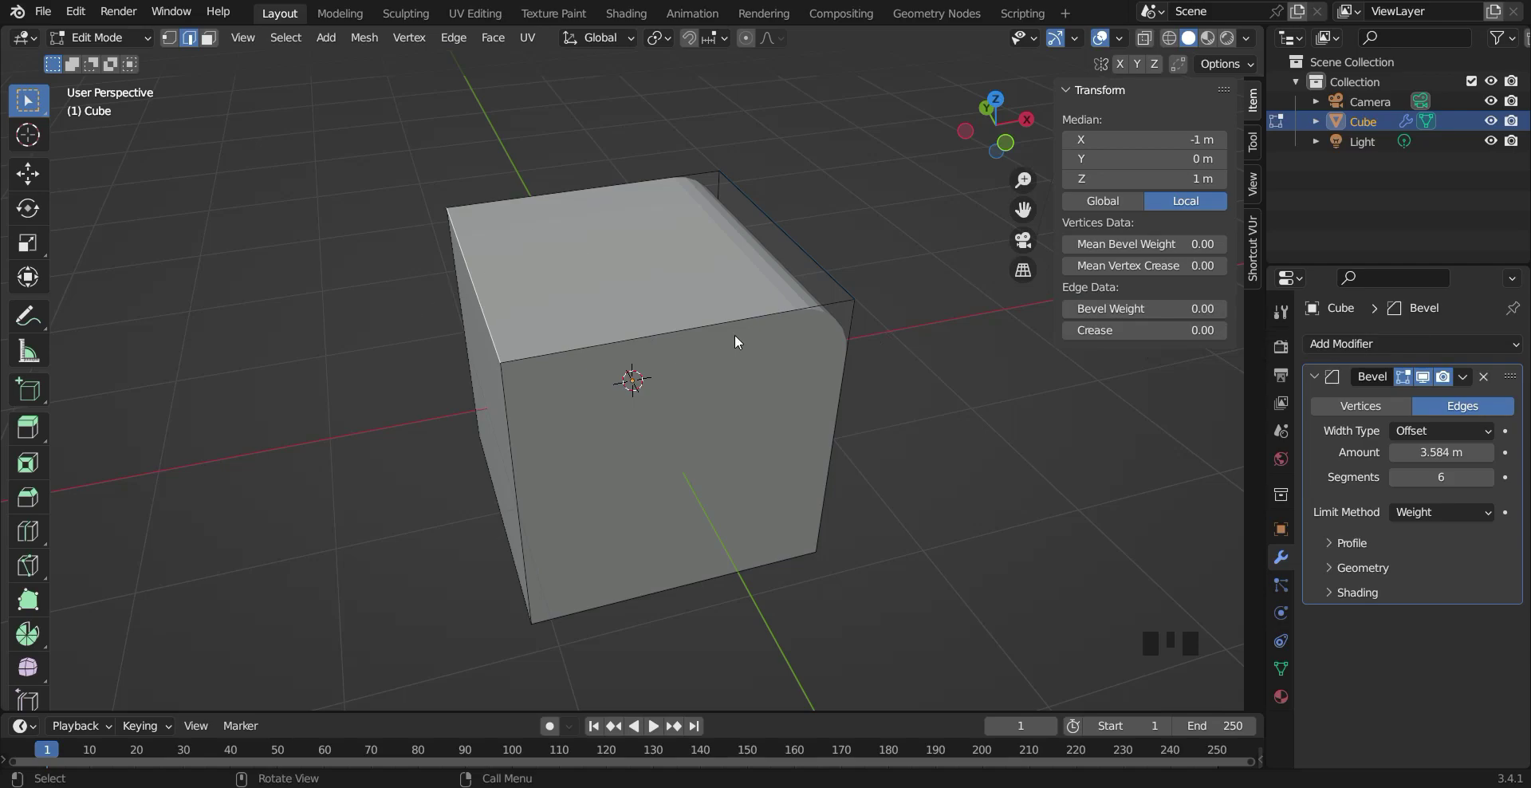
left_click(1198, 309)
type(".")
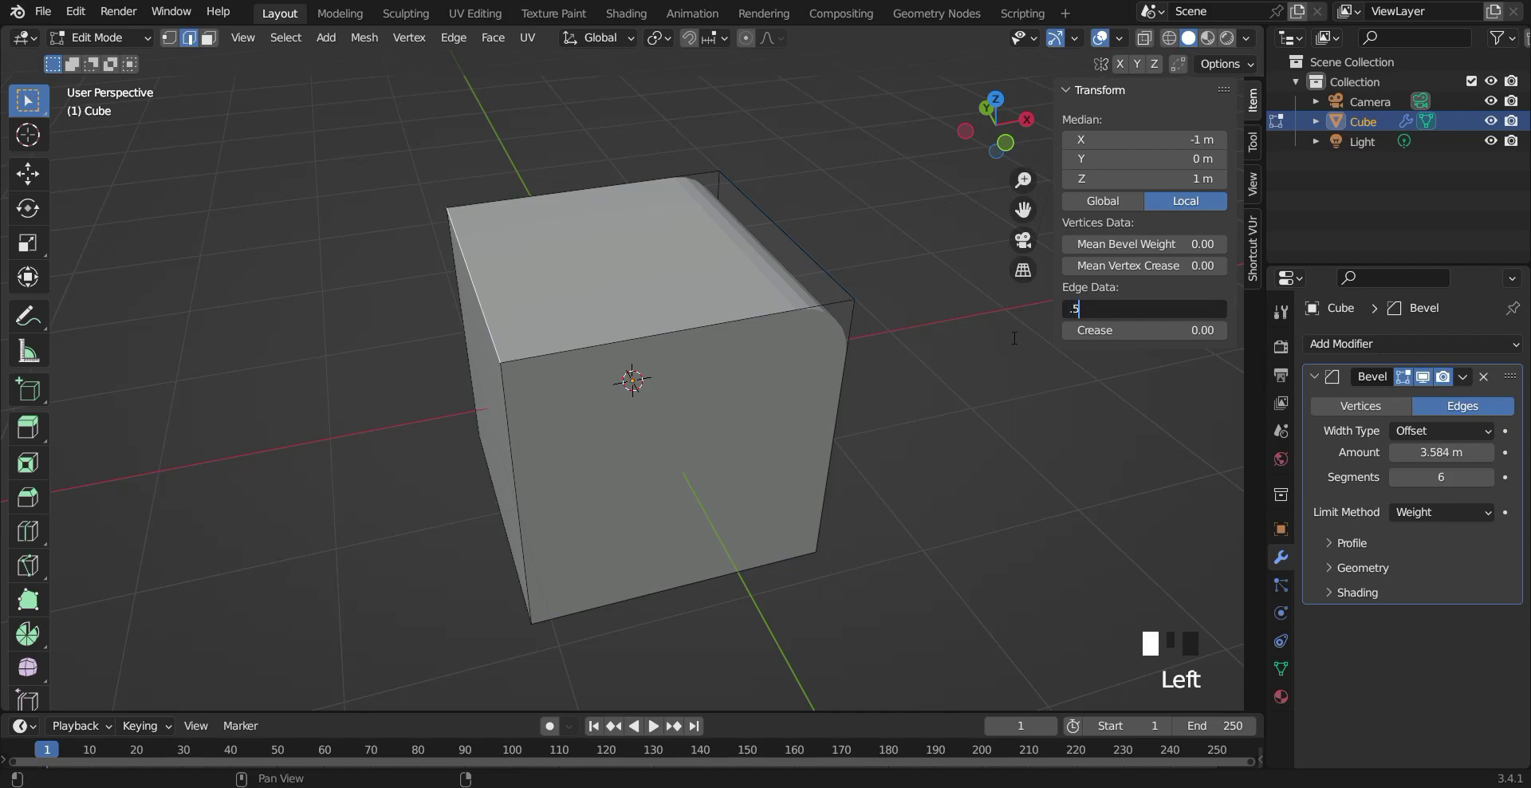
type("5")
key("Return")
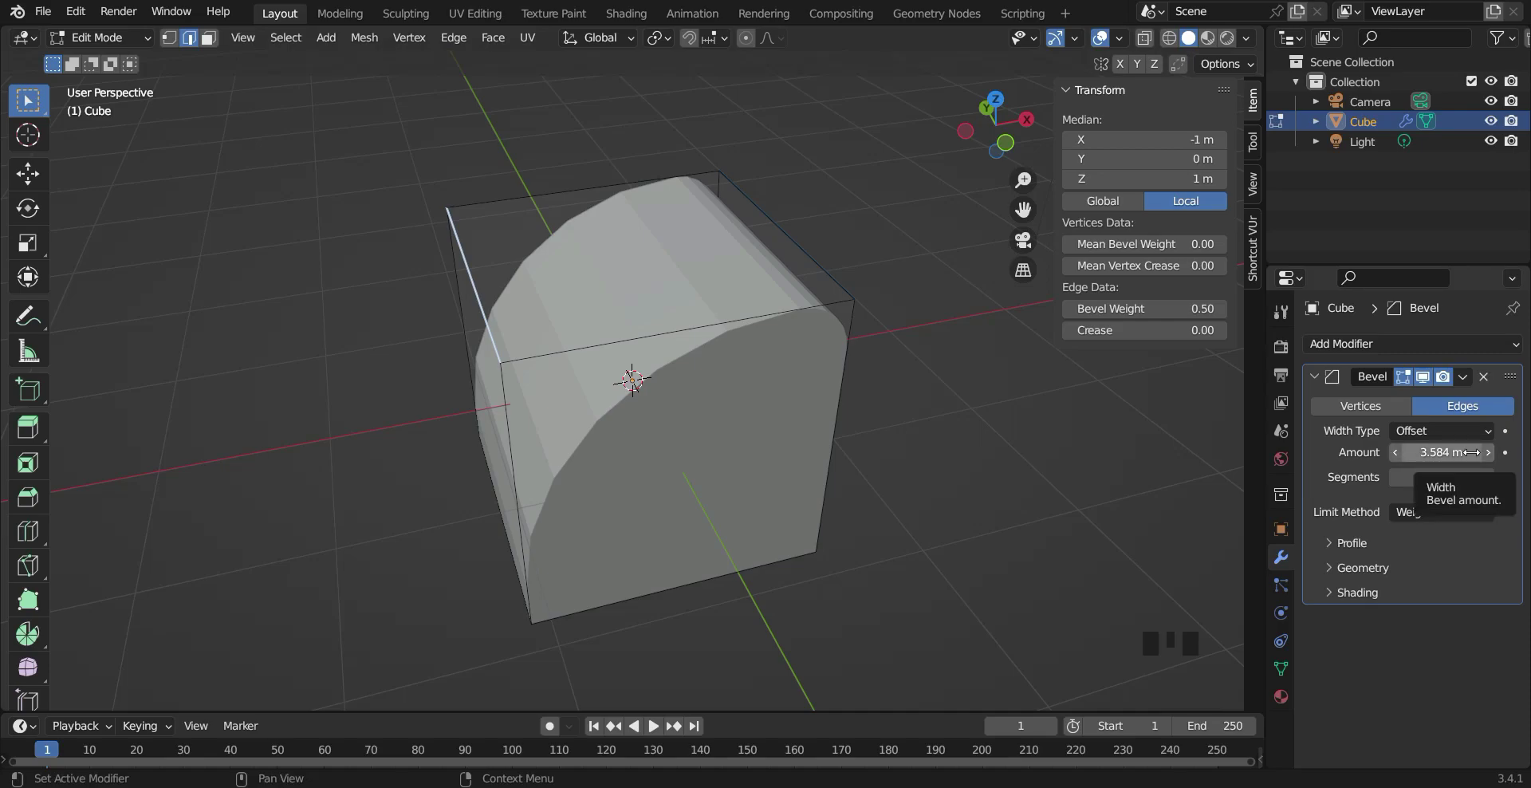
Reduce the bevel amount to 0.2236 m.
left_click_drag(1472, 452, 1397, 452)
middle_click_drag(899, 396, 974, 410)
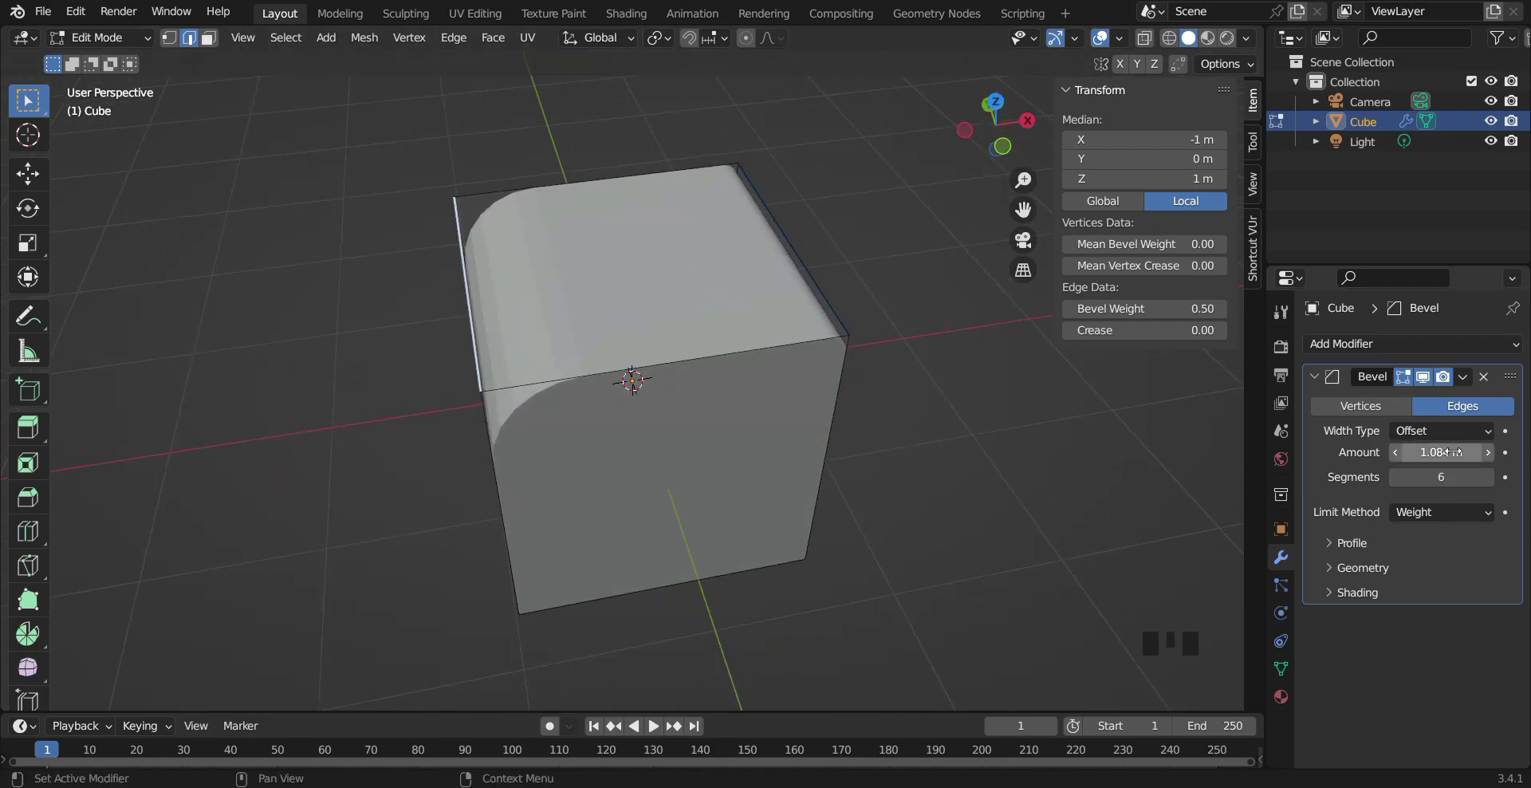
left_click_drag(1451, 452, 1425, 452)
Set the bevel's limit method to Vertex Group and hide the viewport's transform sidebar.
left_click(1439, 510)
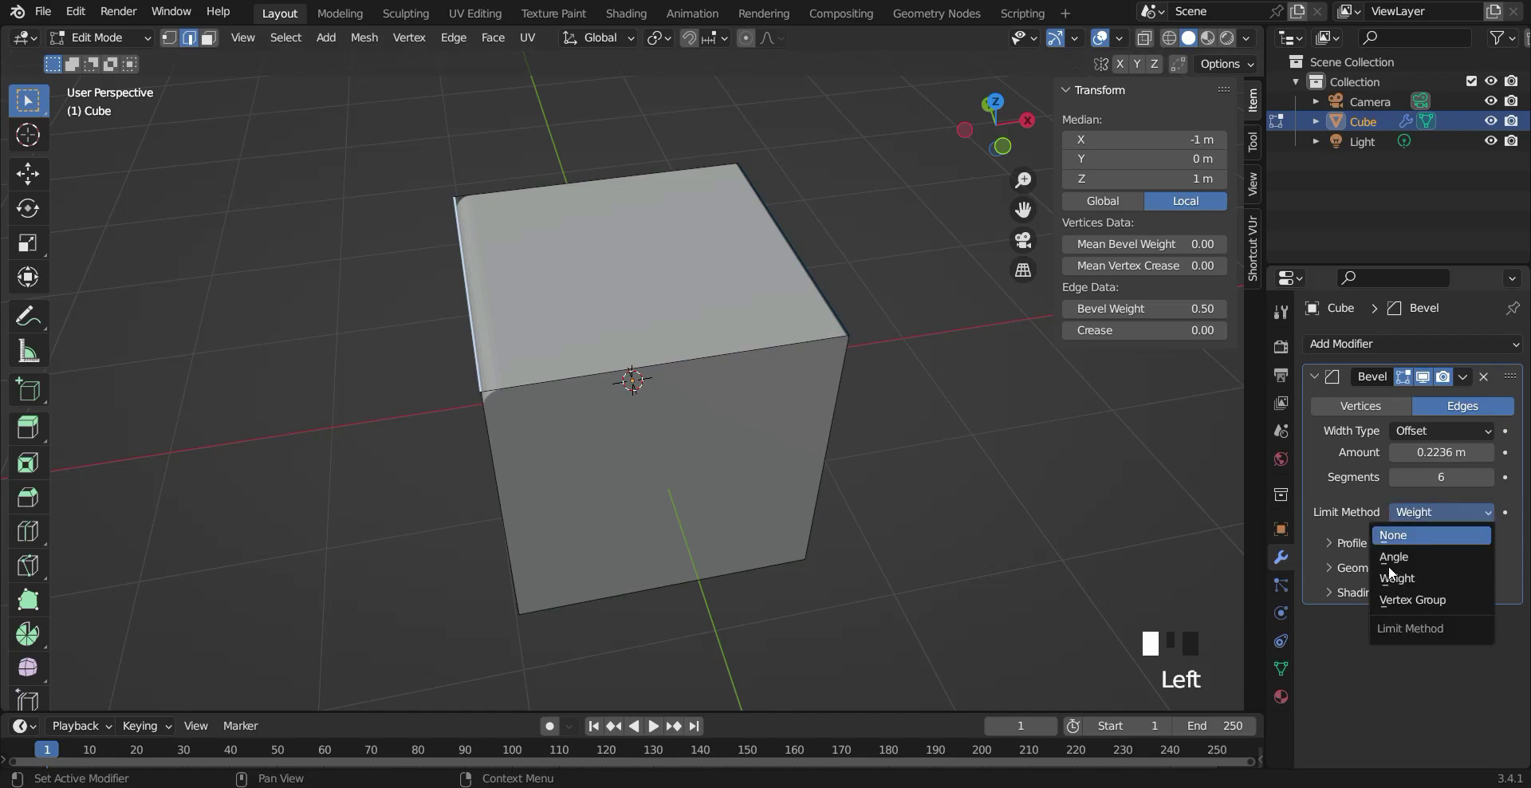
left_click(1412, 598)
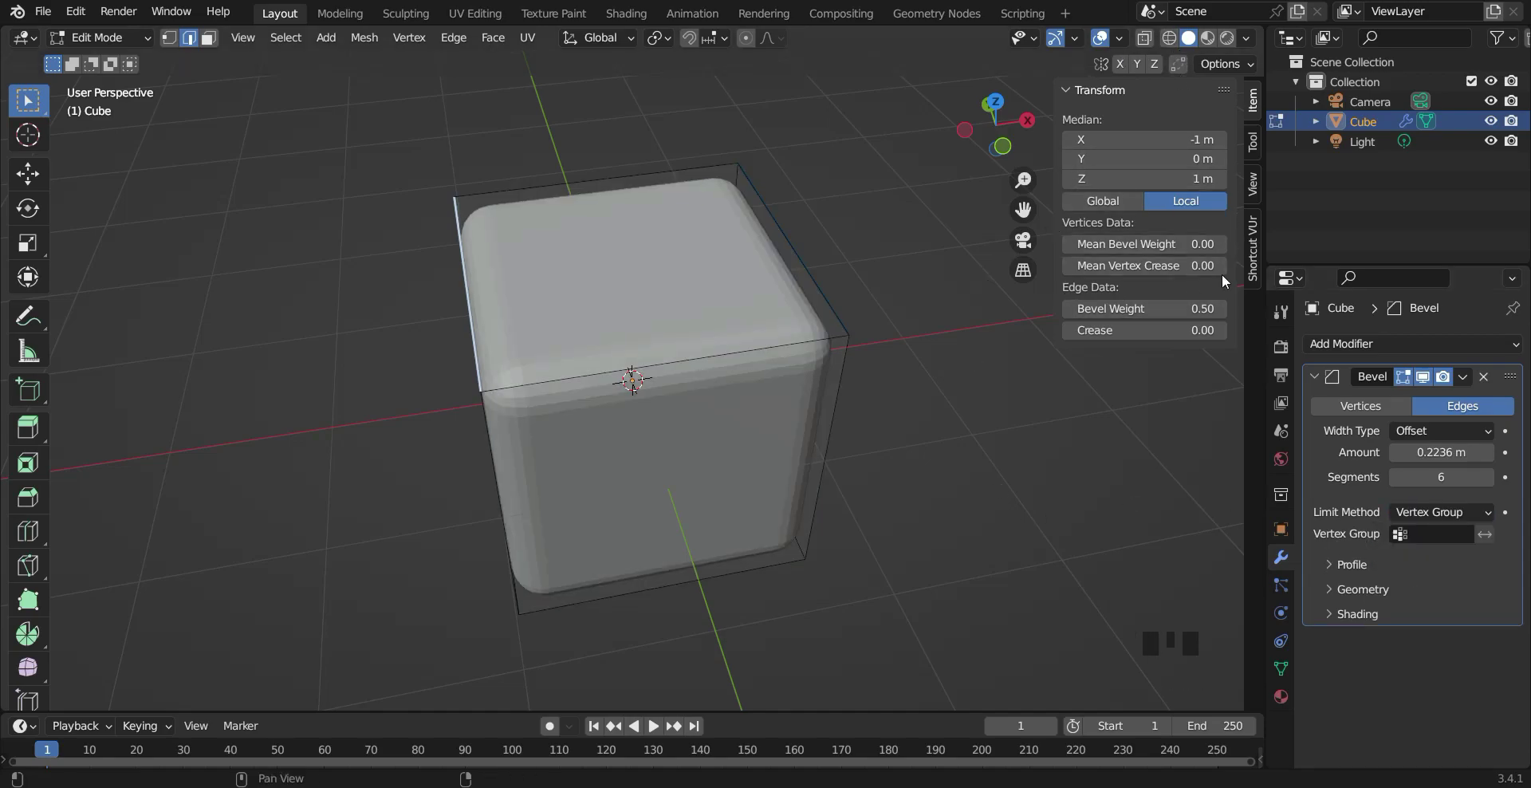
key("n")
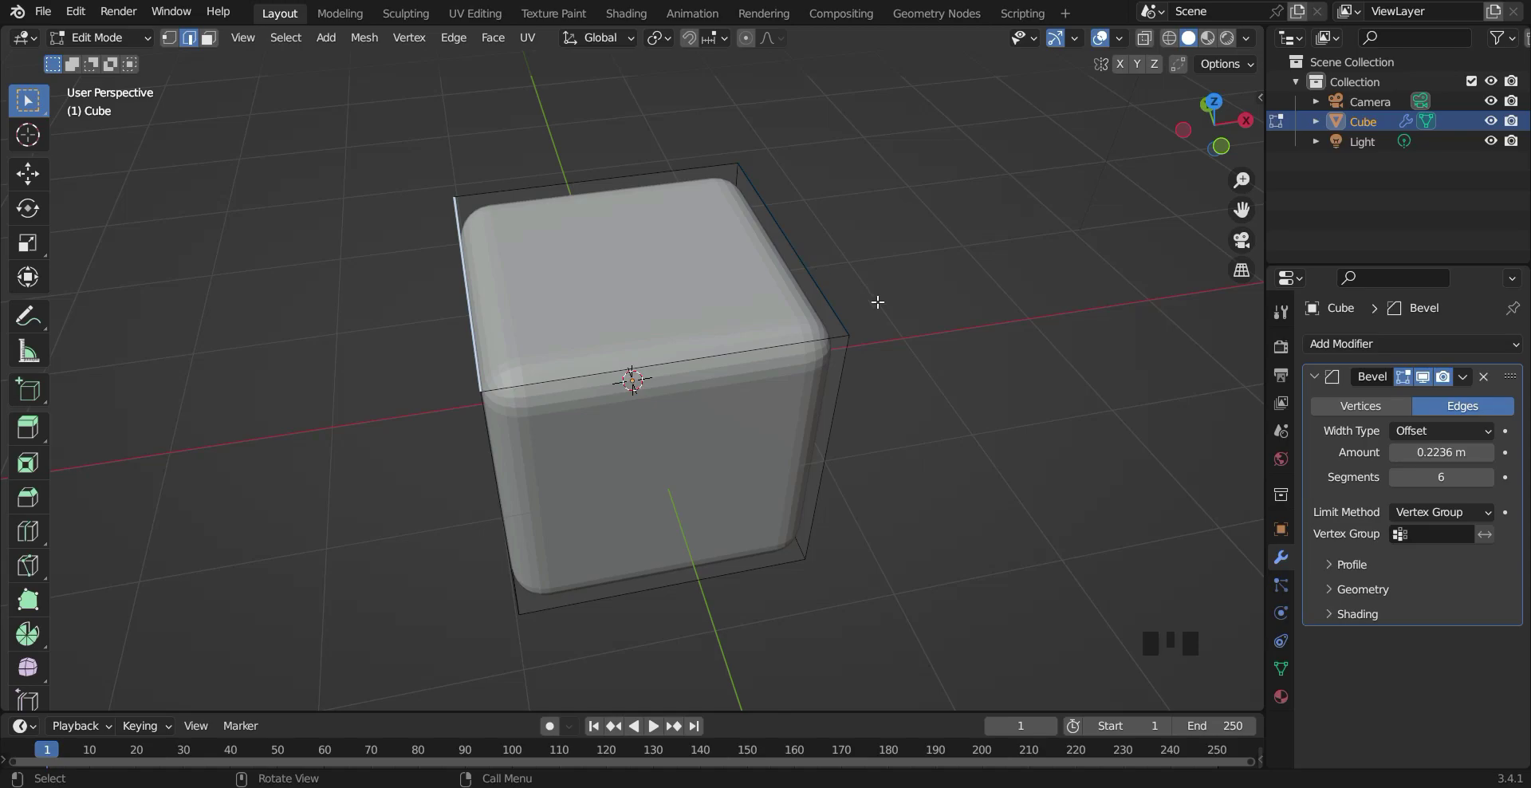
Switch to vertex selection and extend the selection to all four corner vertices of the cube's top face.
left_click(168, 38)
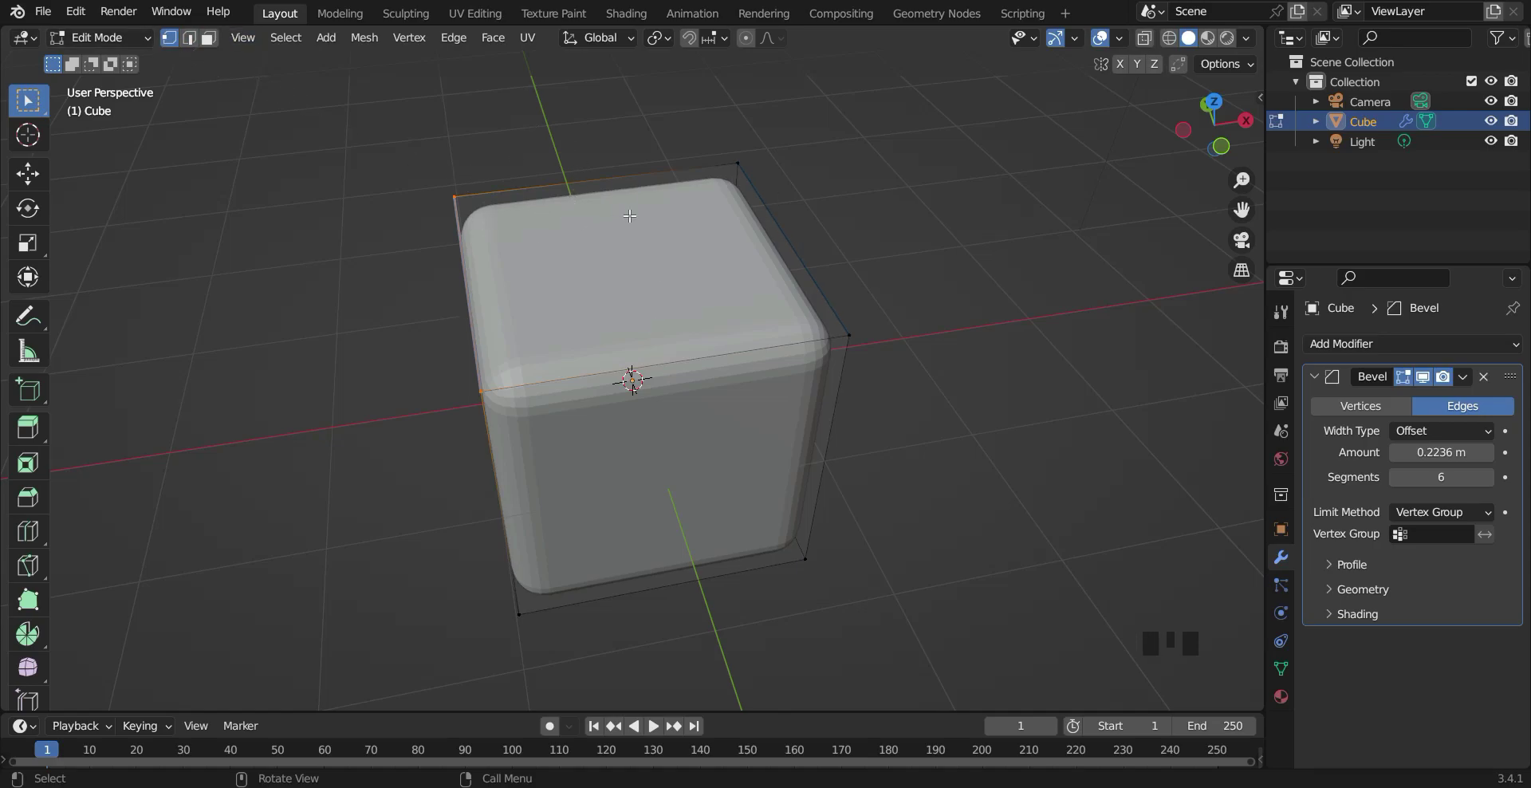
left_click(731, 162, "shift")
left_click(847, 335, "shift")
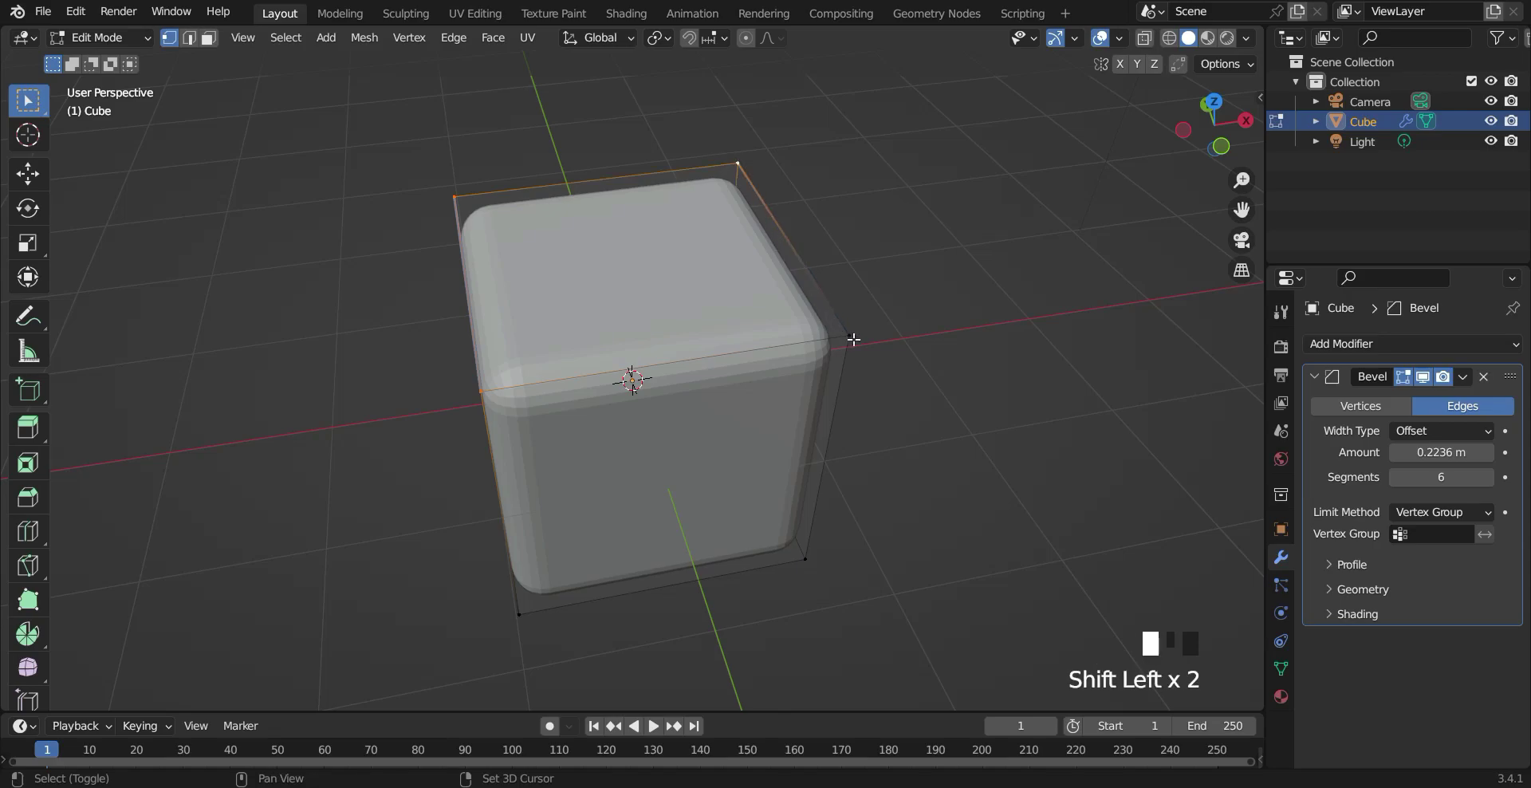
left_click(484, 389, "shift")
left_click(486, 389, "shift")
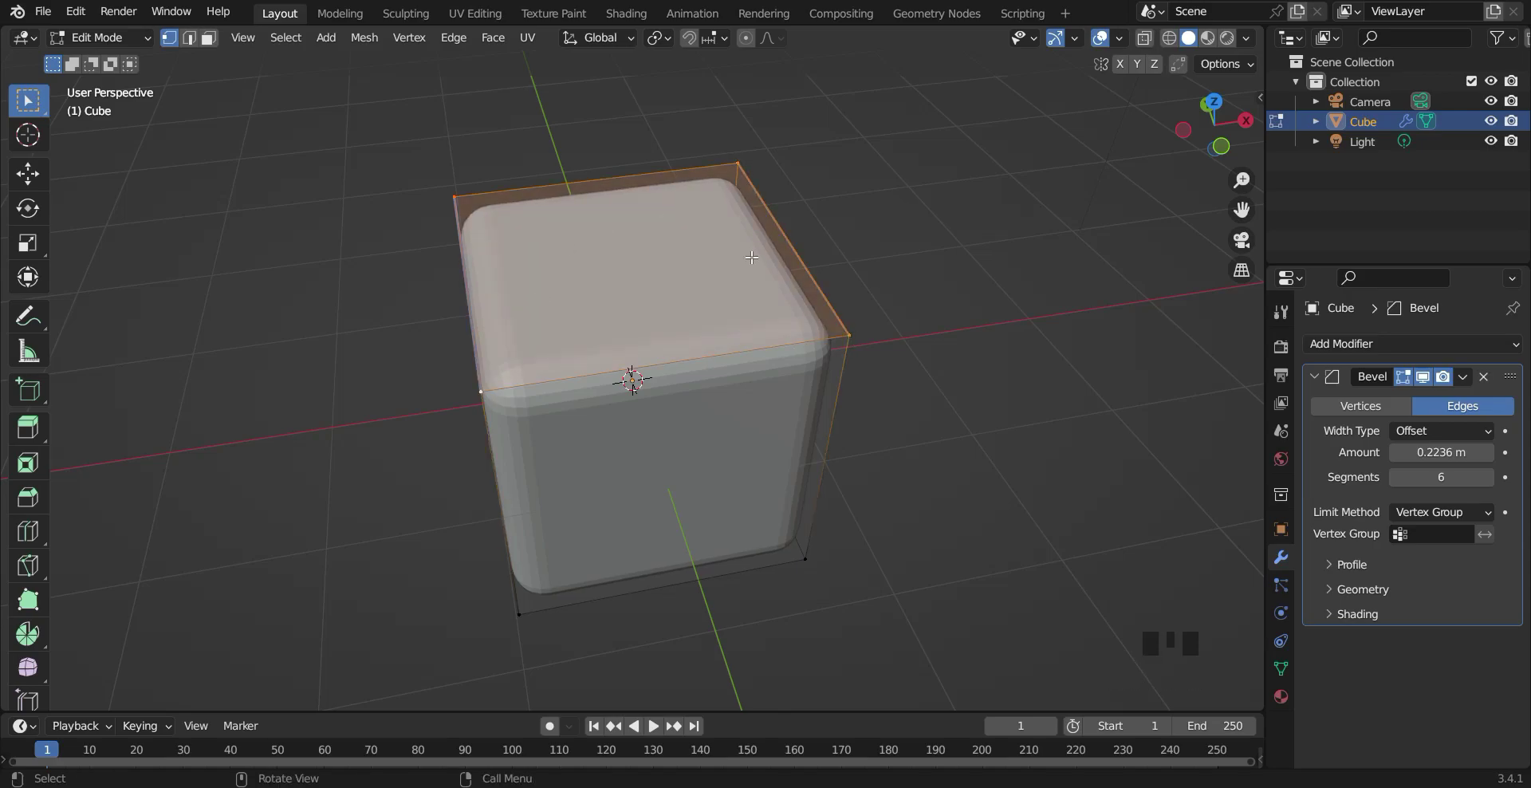
Create a vertex group named top and assign the four selected top vertices to it with a weight of 1.000.
left_click(1282, 668)
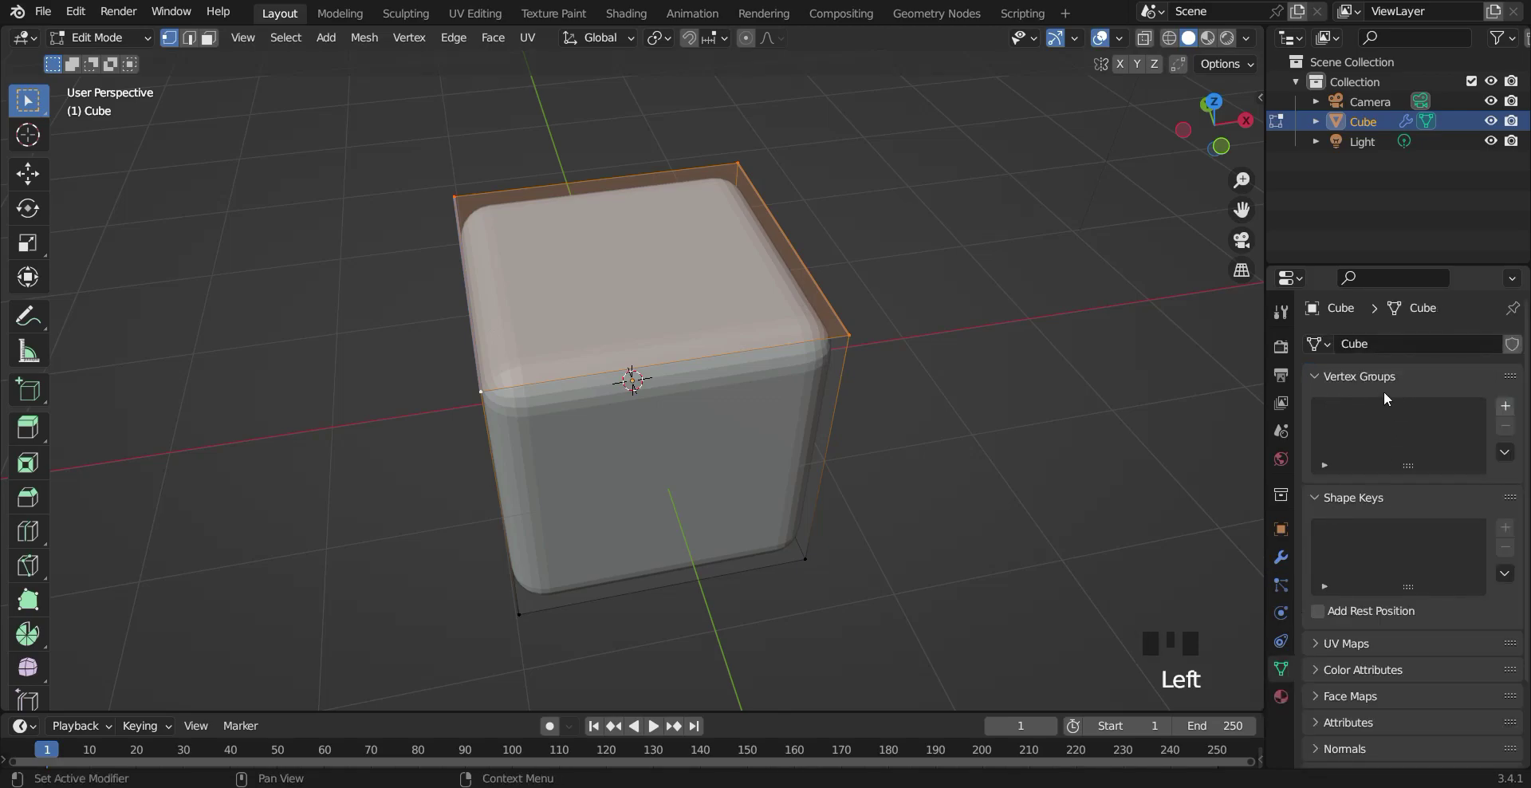
left_click(1507, 407)
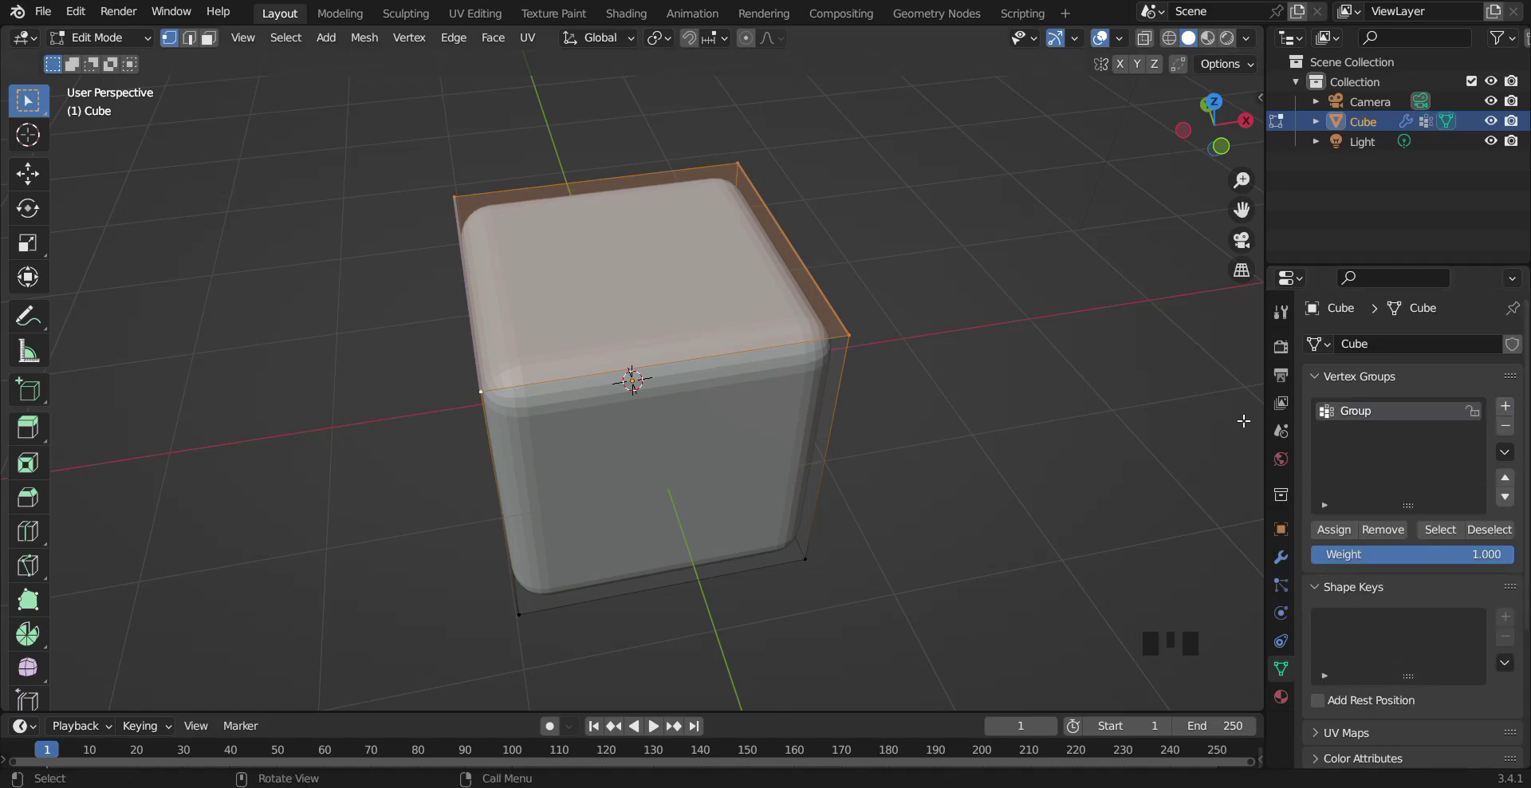
double_click(1366, 410)
type("top")
key("Return")
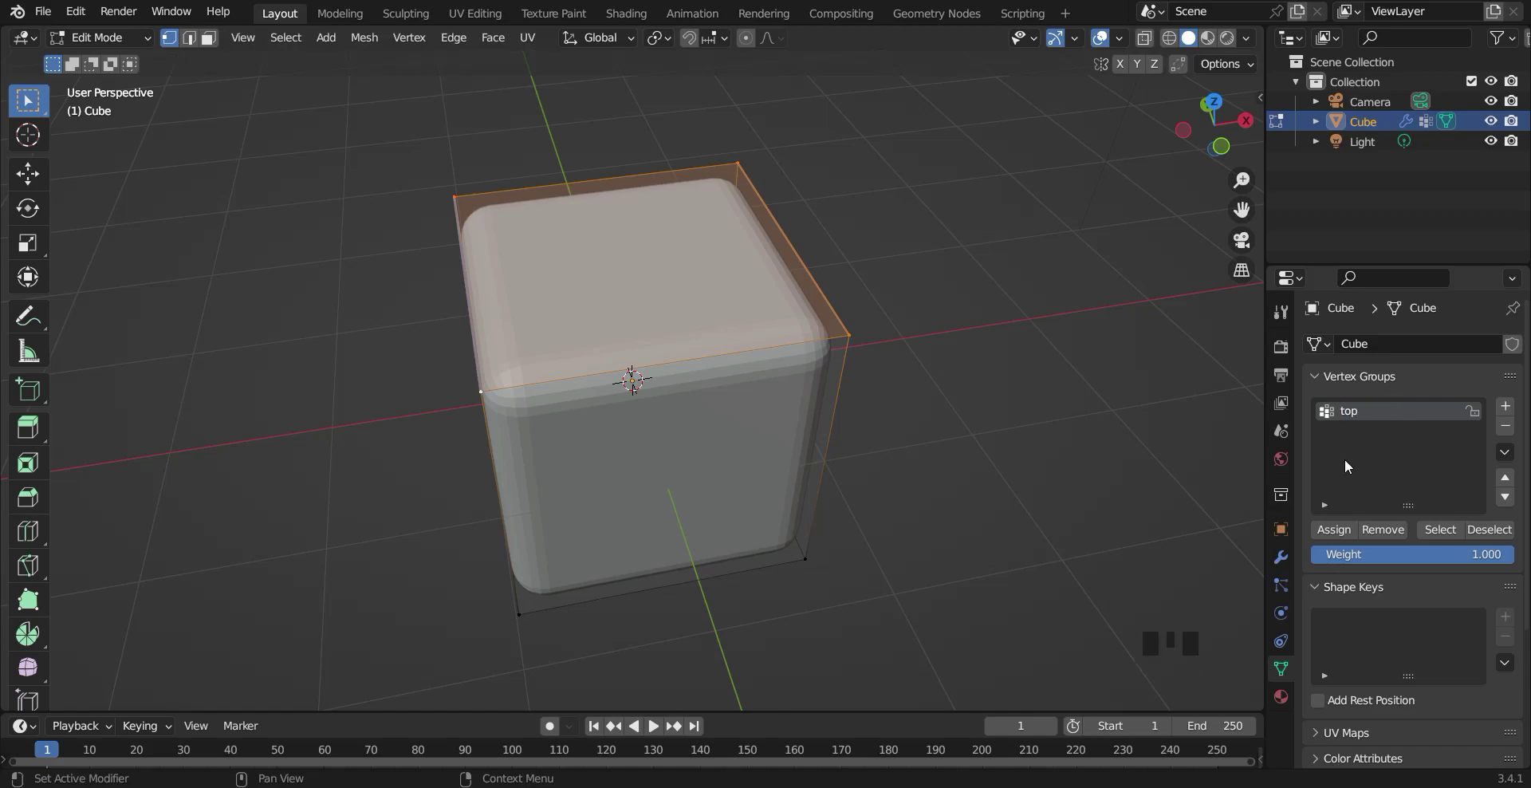
left_click(1330, 530)
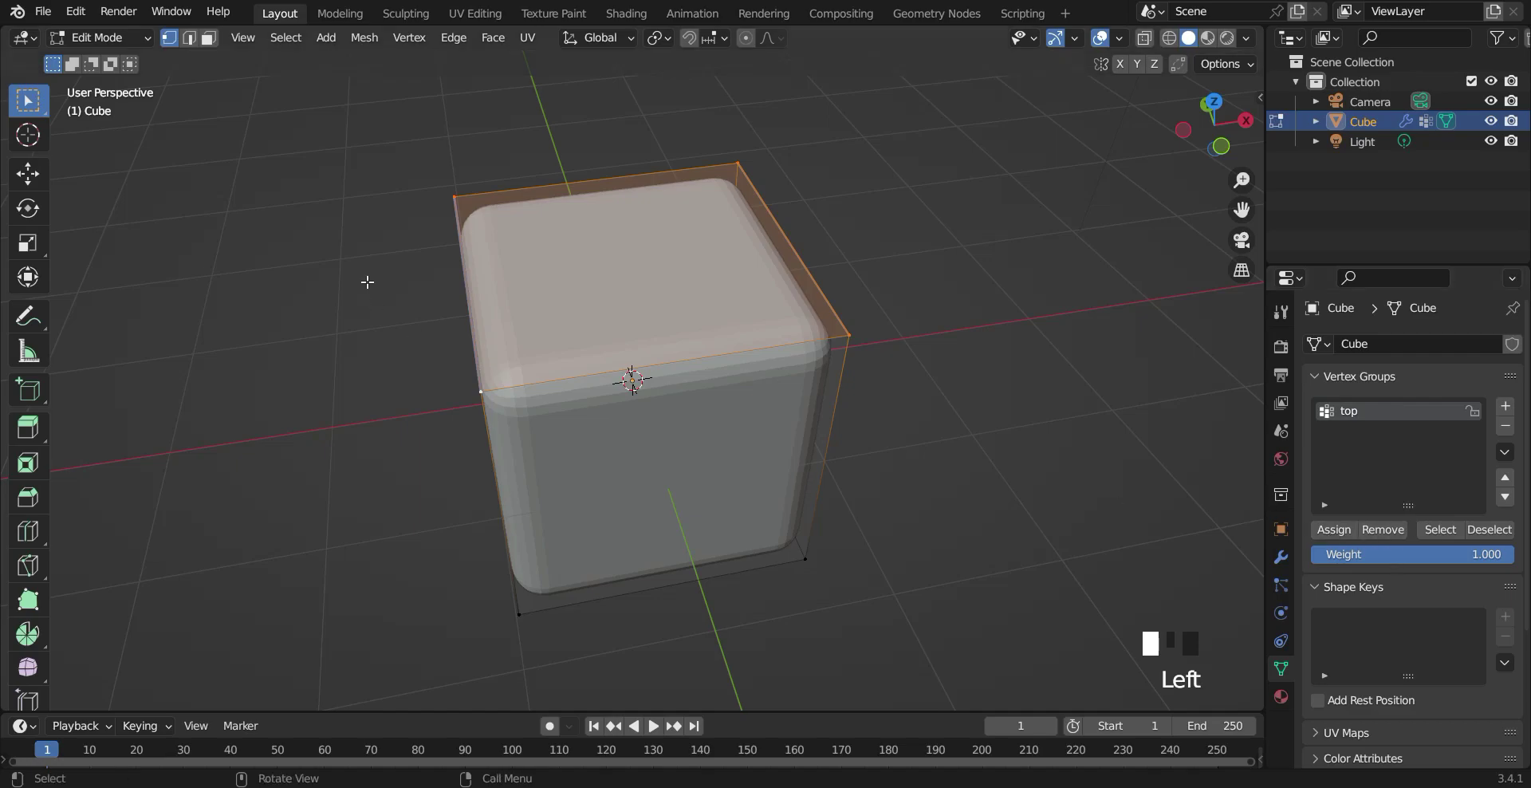
Limit the bevel to the top vertex group, with an amount of 0.3636 m and 5 segments.
left_click(1283, 557)
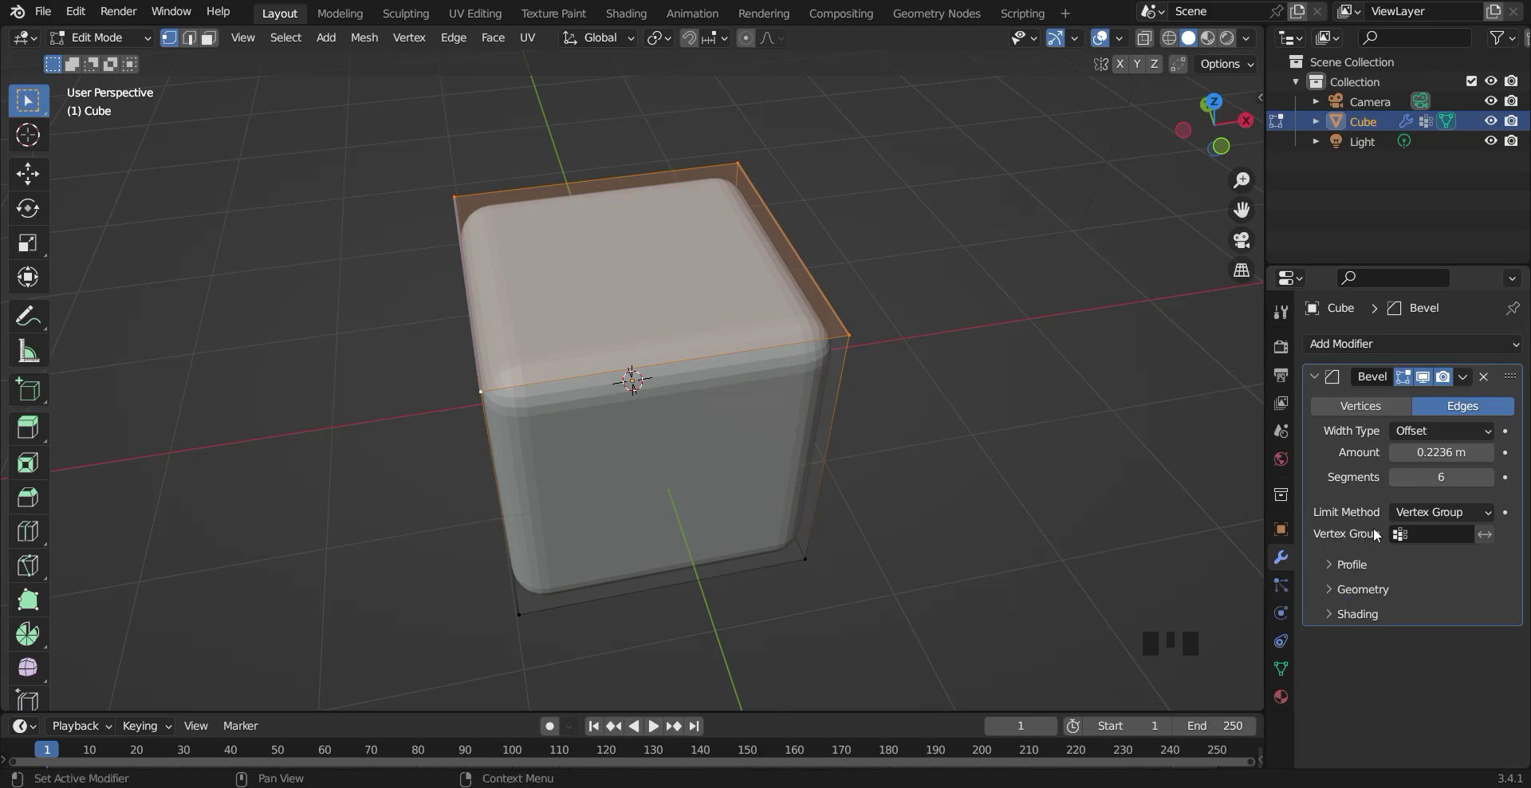
left_click(1436, 534)
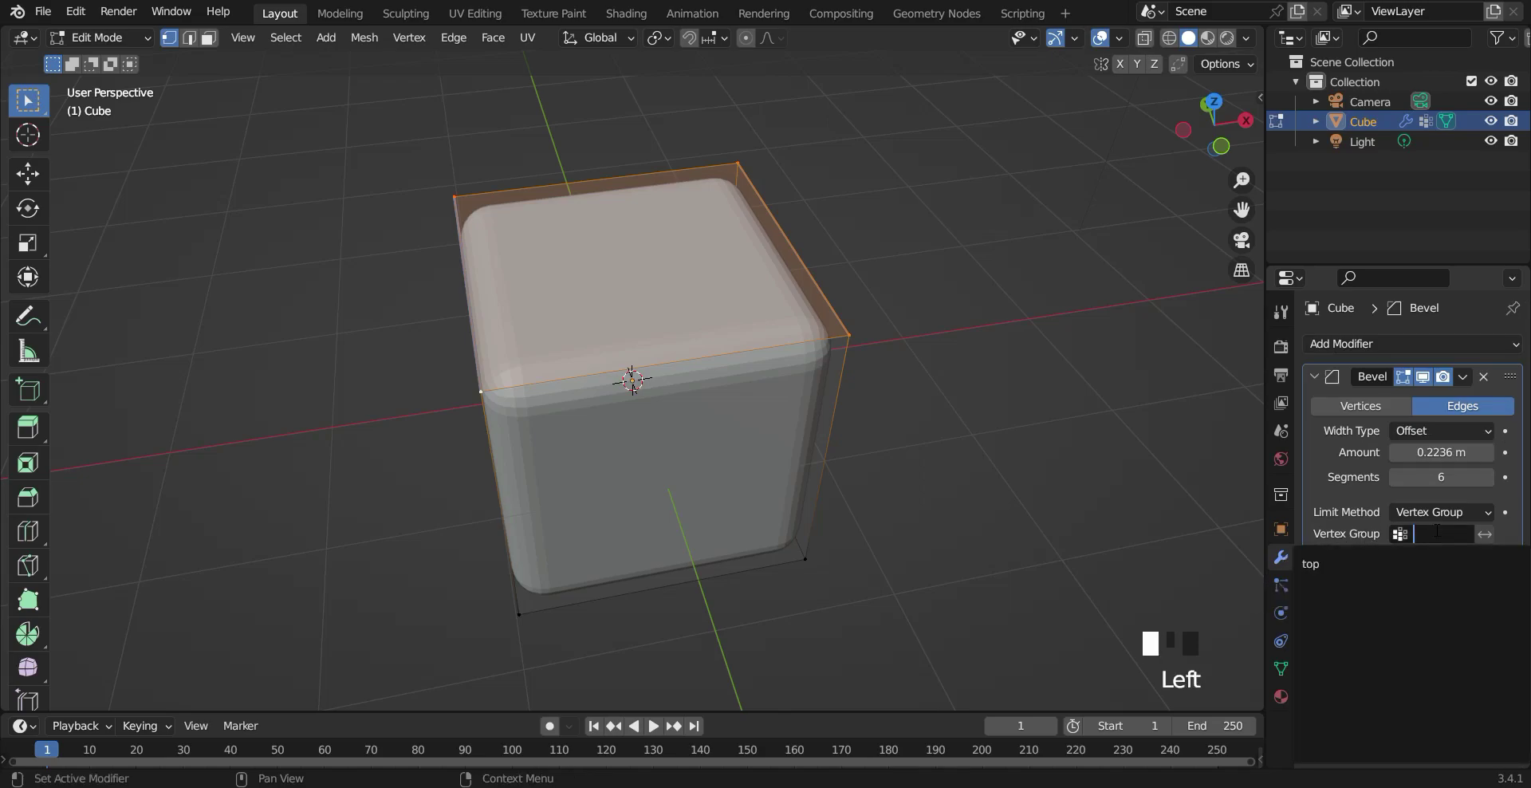
left_click(1345, 566)
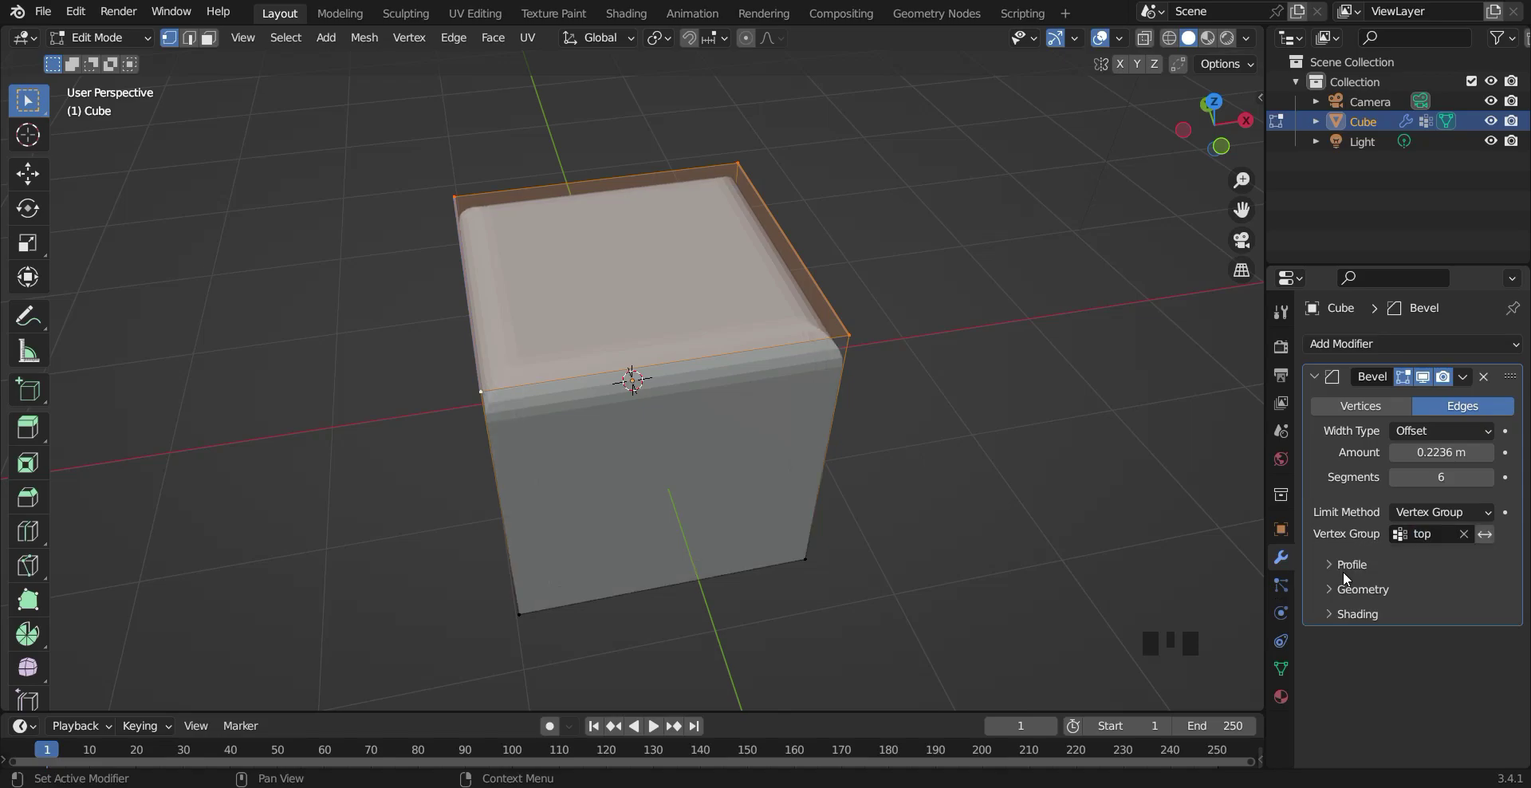
middle_click_drag(1005, 539, 559, 547)
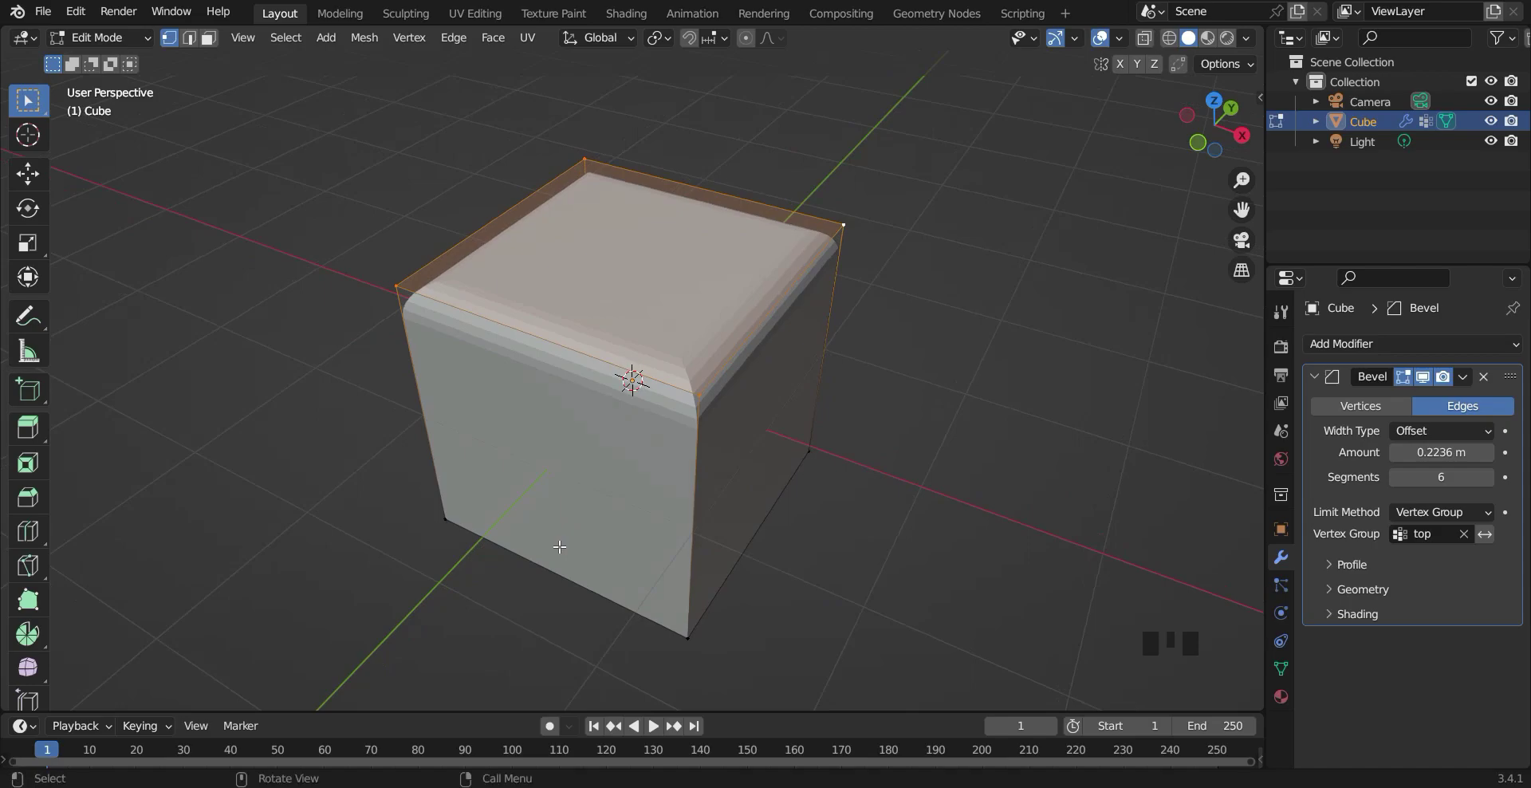
mouse_move(1440, 452)
left_mouse_down()
mouse_move(1491, 453)
mouse_move(1456, 452)
mouse_move(1445, 478)
mouse_move(1476, 478)
mouse_move(1440, 478)
left_mouse_up()
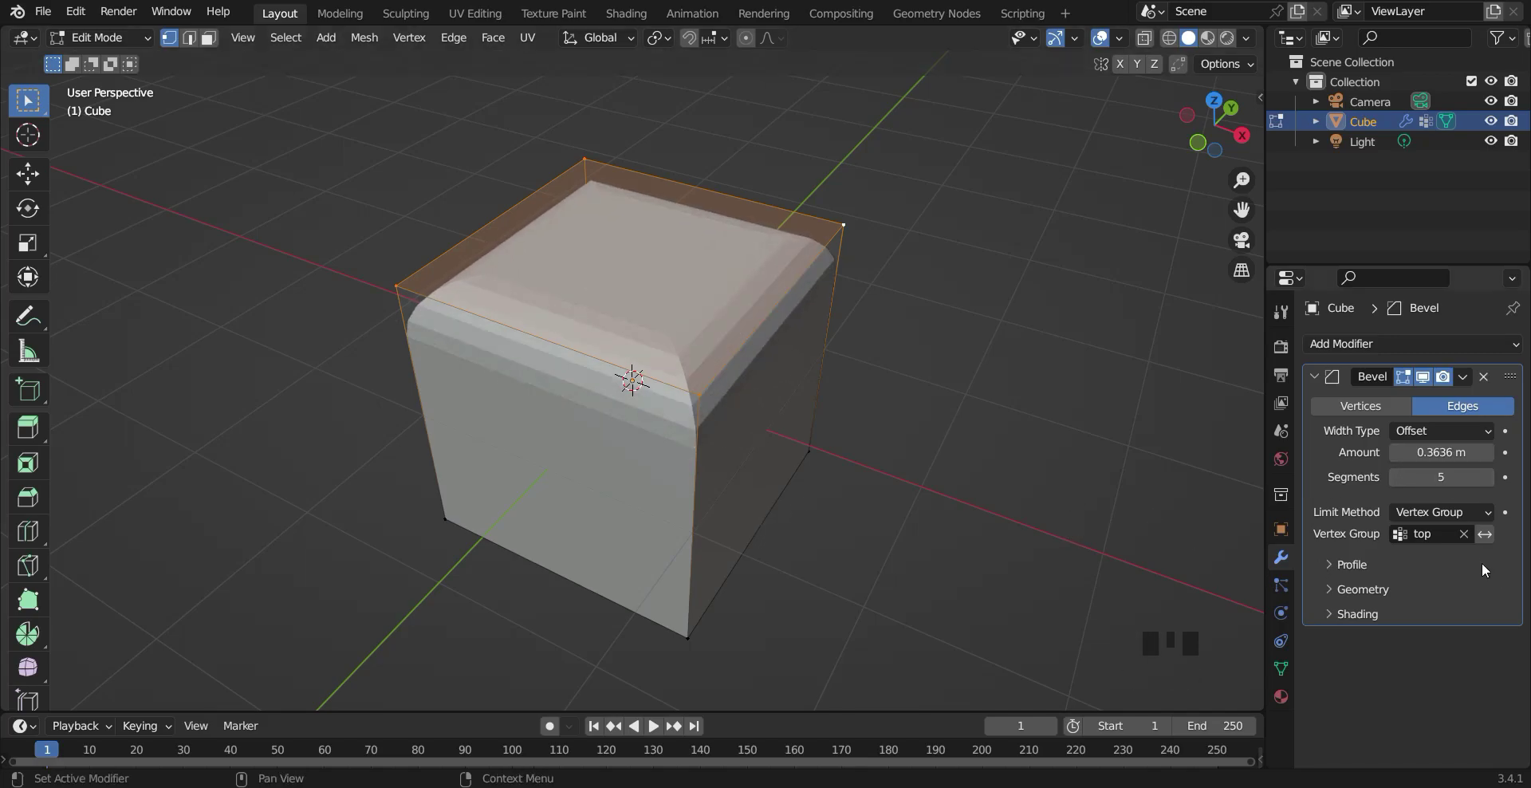
Clear the bevel's vertex group, switch its limit method to Angle and set its amount to 0.1536 m.
left_click(1466, 534)
left_click(1469, 512)
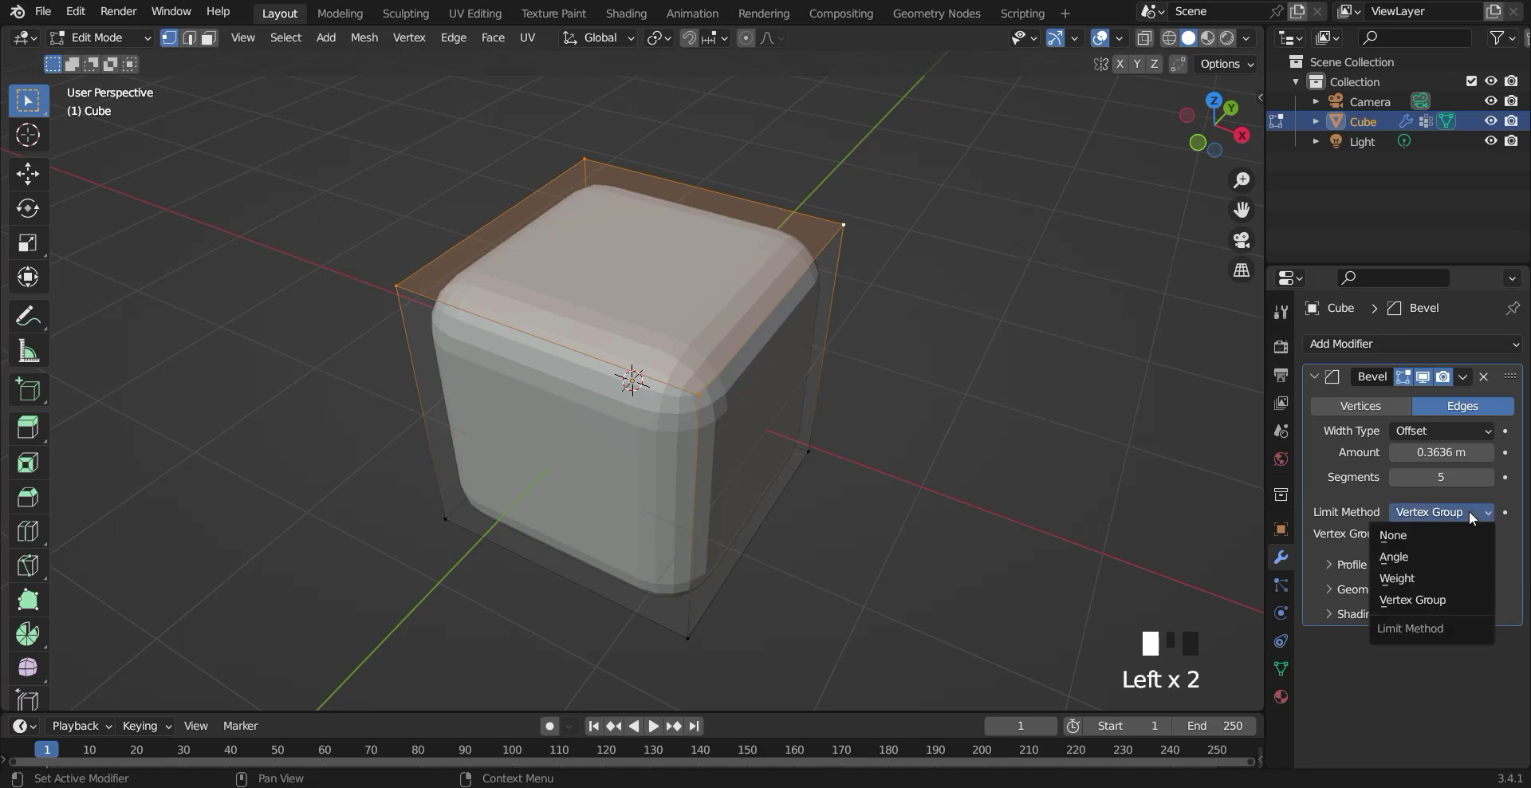
left_click(1415, 554)
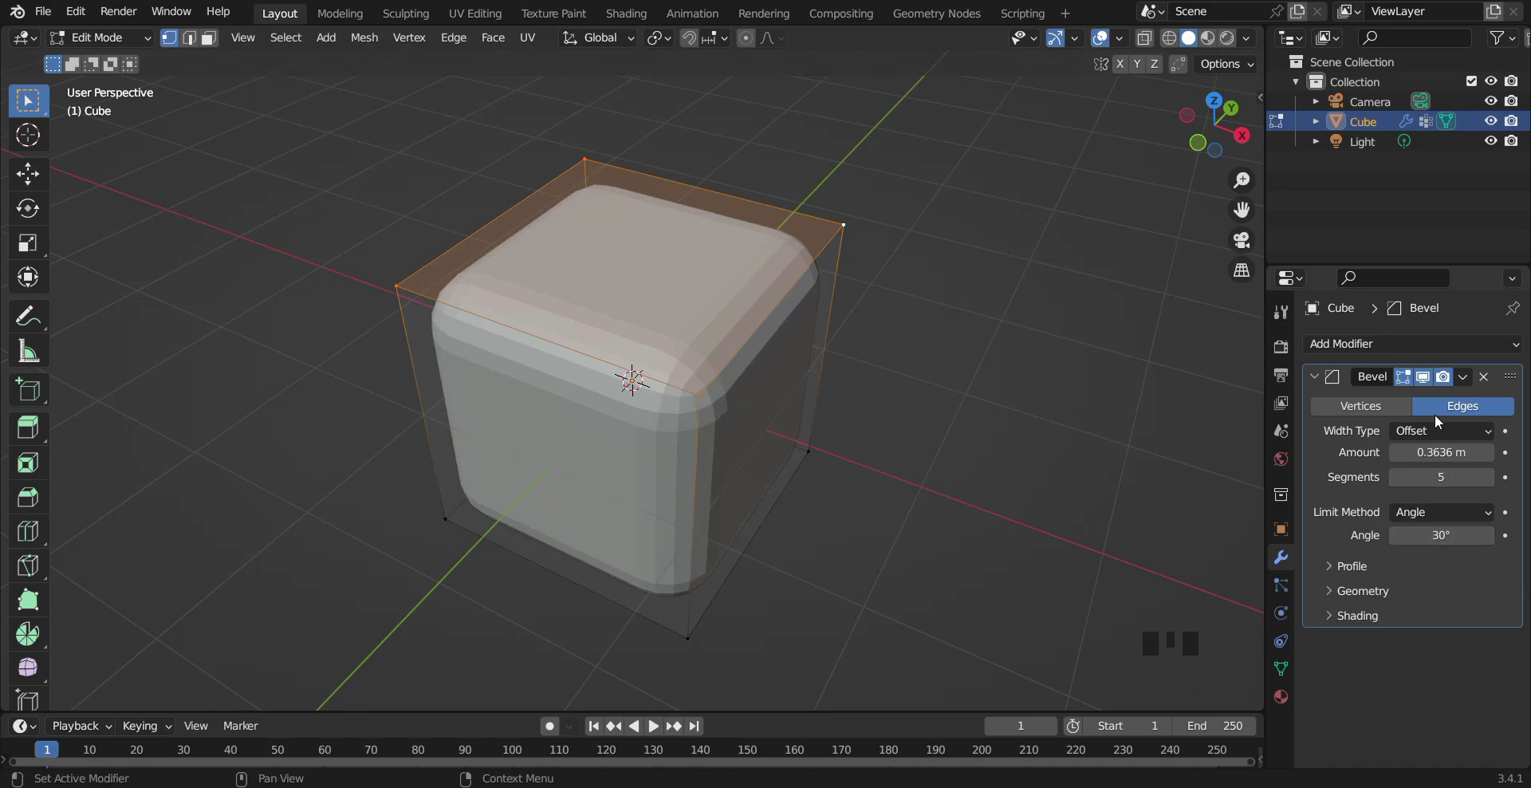
left_click_drag(1440, 452, 1405, 452)
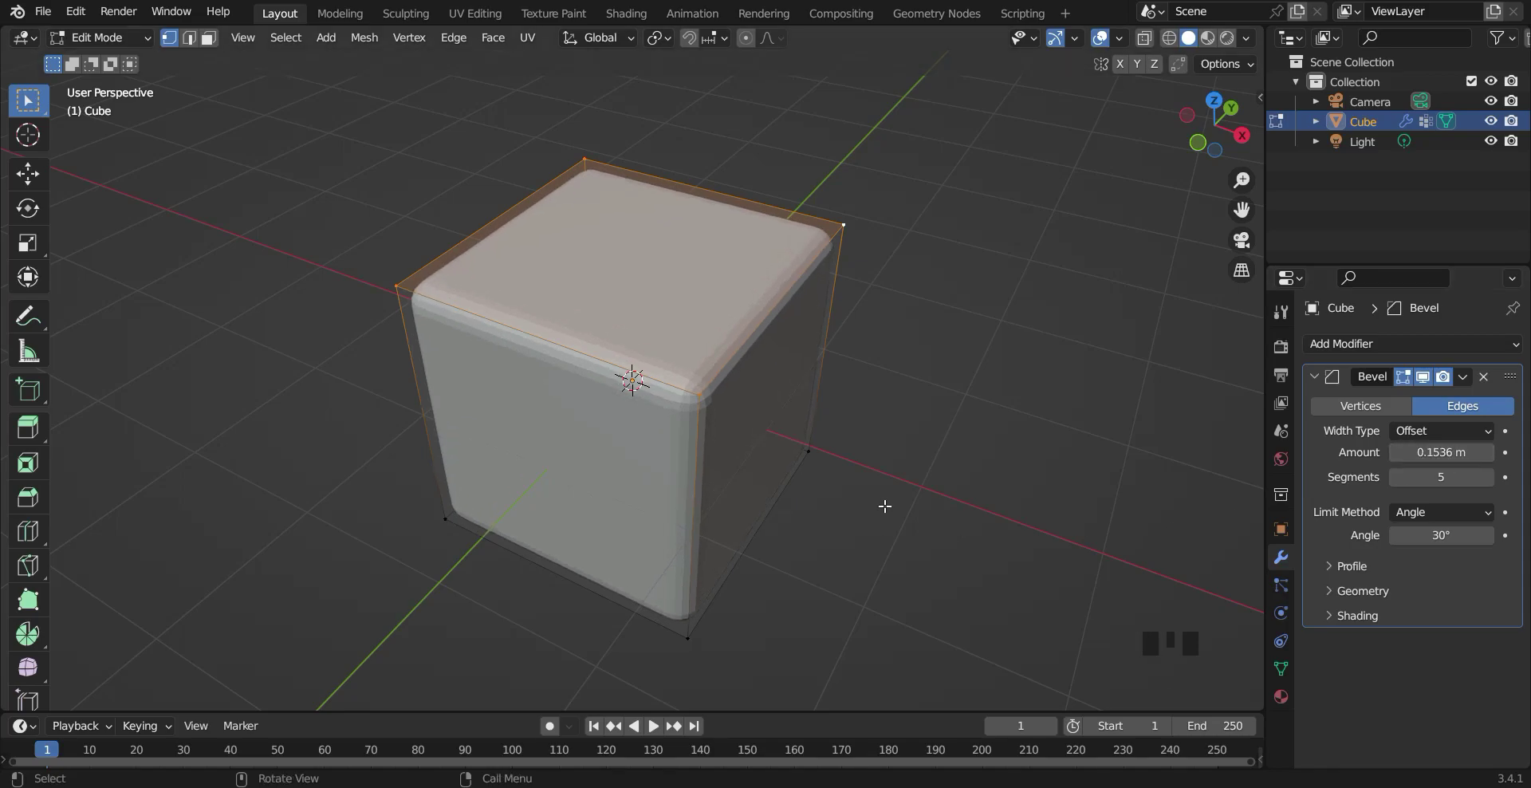
Switch to face selection and delete the cube's front, back and negative X side faces.
key("3")
middle_click_drag(837, 528, 896, 471)
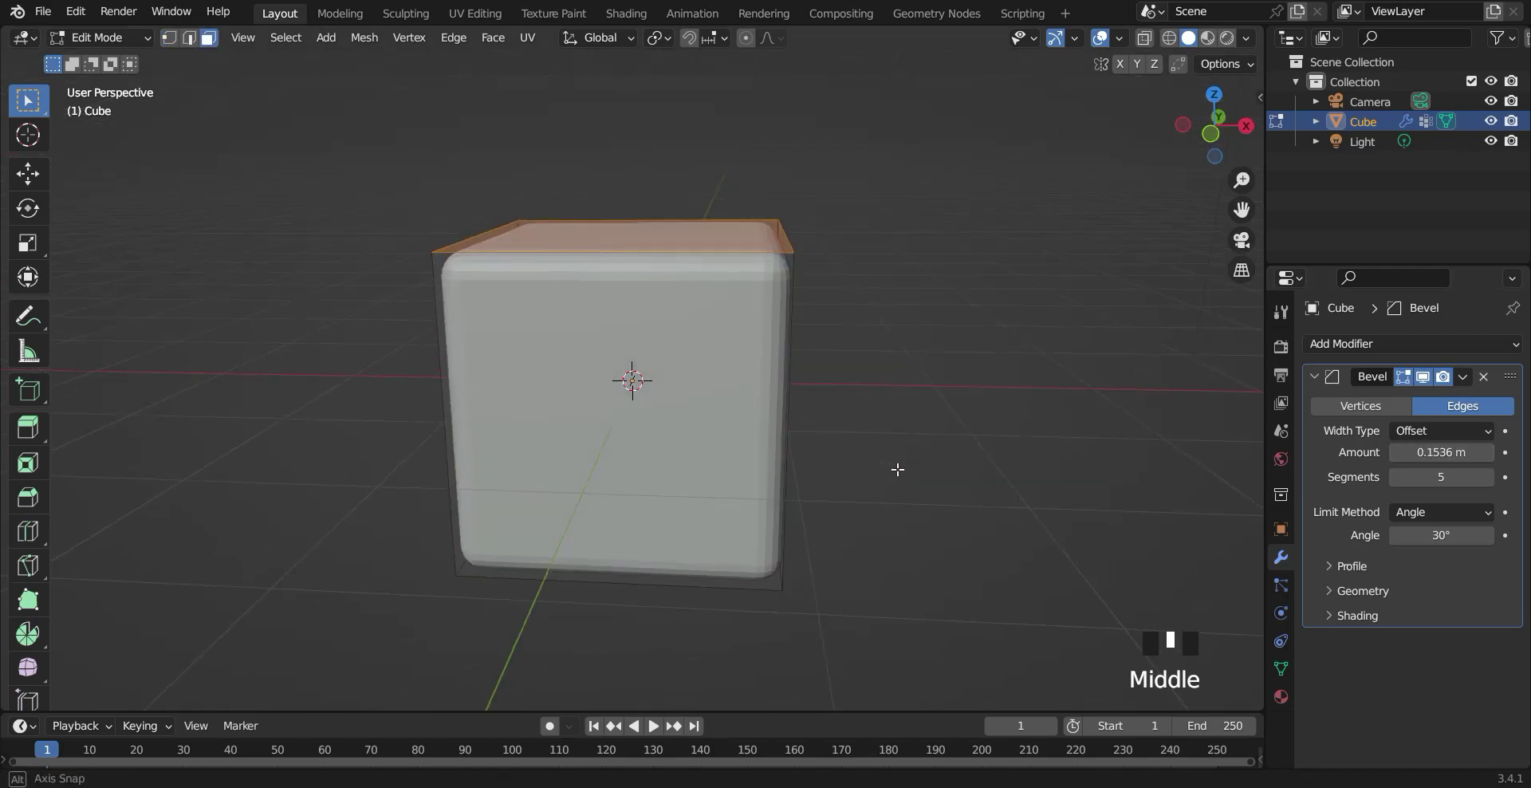
left_click(514, 427)
key("x")
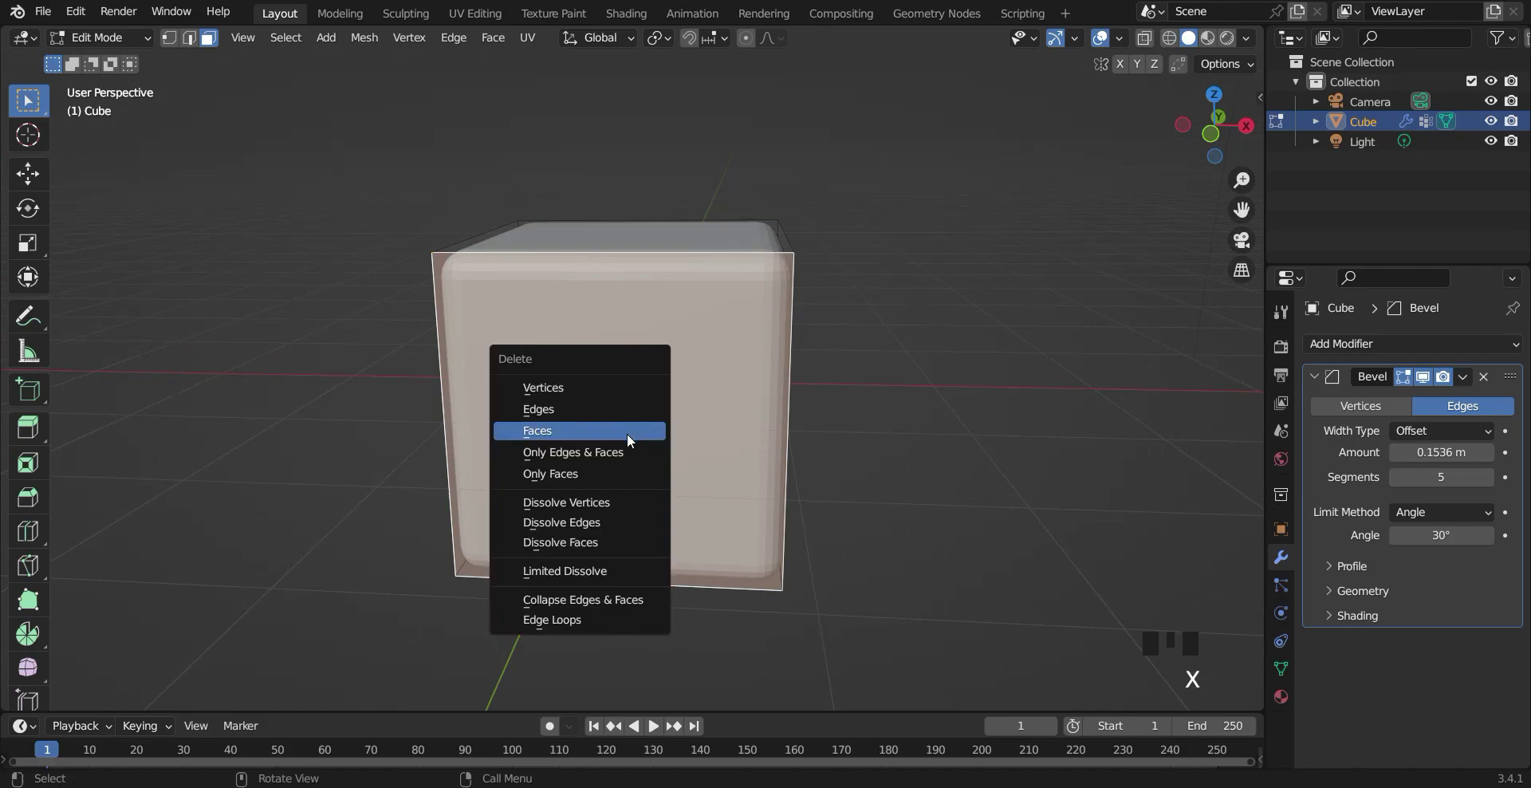
left_click(625, 434)
key("x")
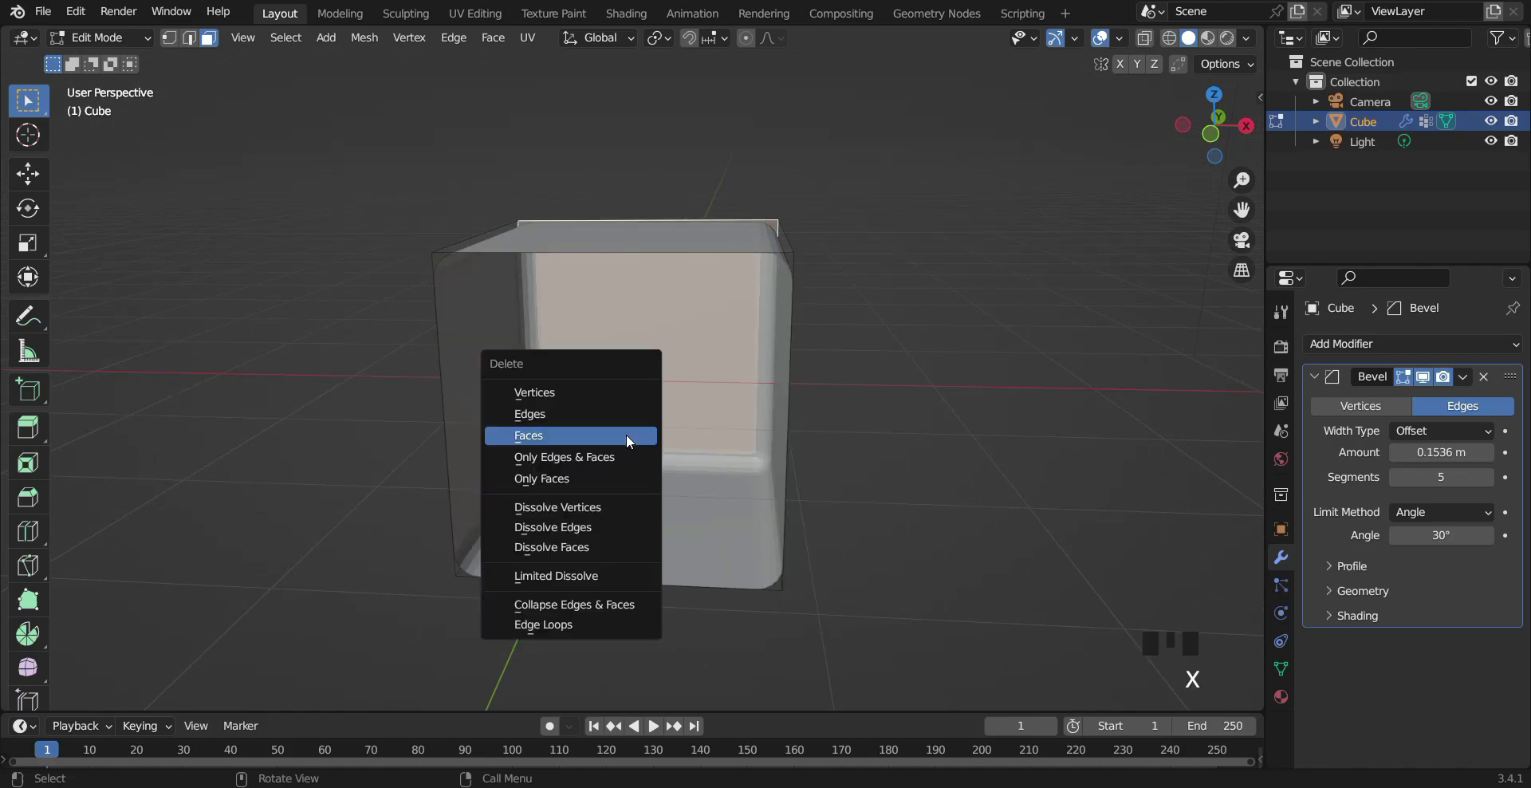
left_click(625, 434)
left_click(475, 444)
key("x")
left_click(476, 442)
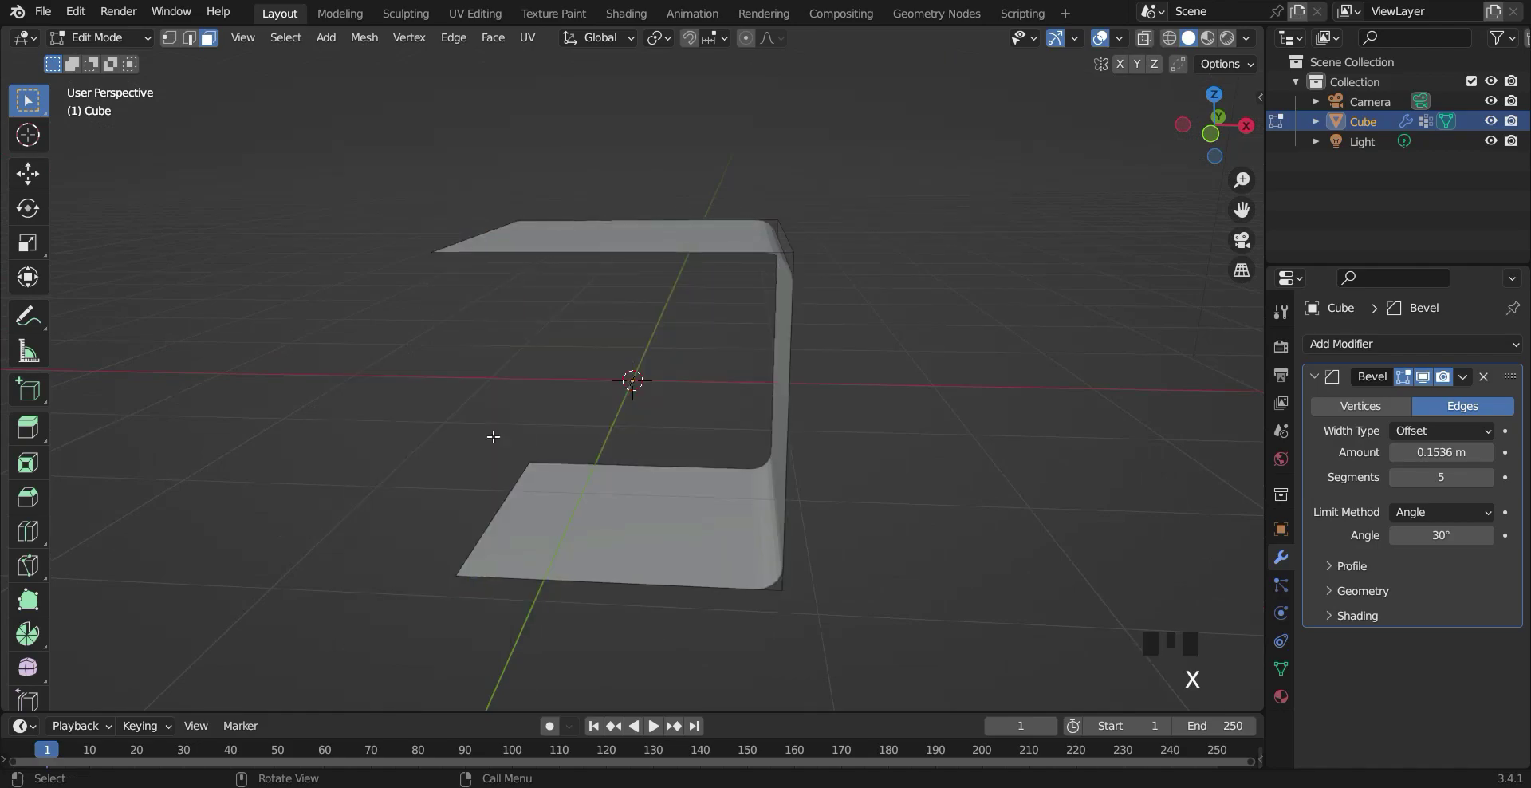
Examine the bevelled corners between the three remaining faces from above, below and the side.
middle_click_drag(981, 436, 989, 487)
scroll(961, 427, "up", 2)
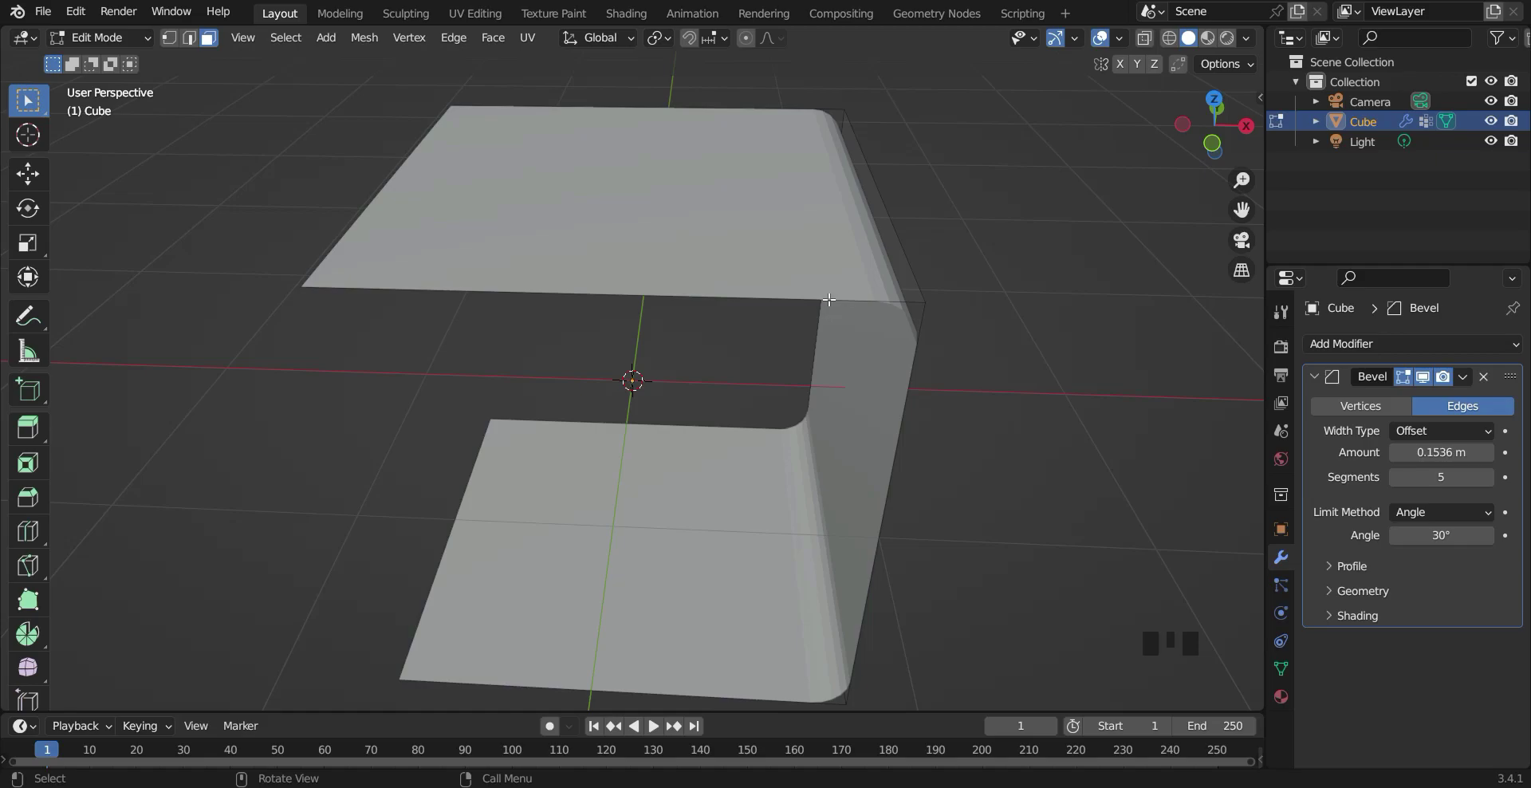
scroll(941, 469, "down", 2)
middle_click_drag(984, 554, 974, 423)
scroll(917, 576, "up", 2)
middle_click_drag(1009, 567, 932, 608)
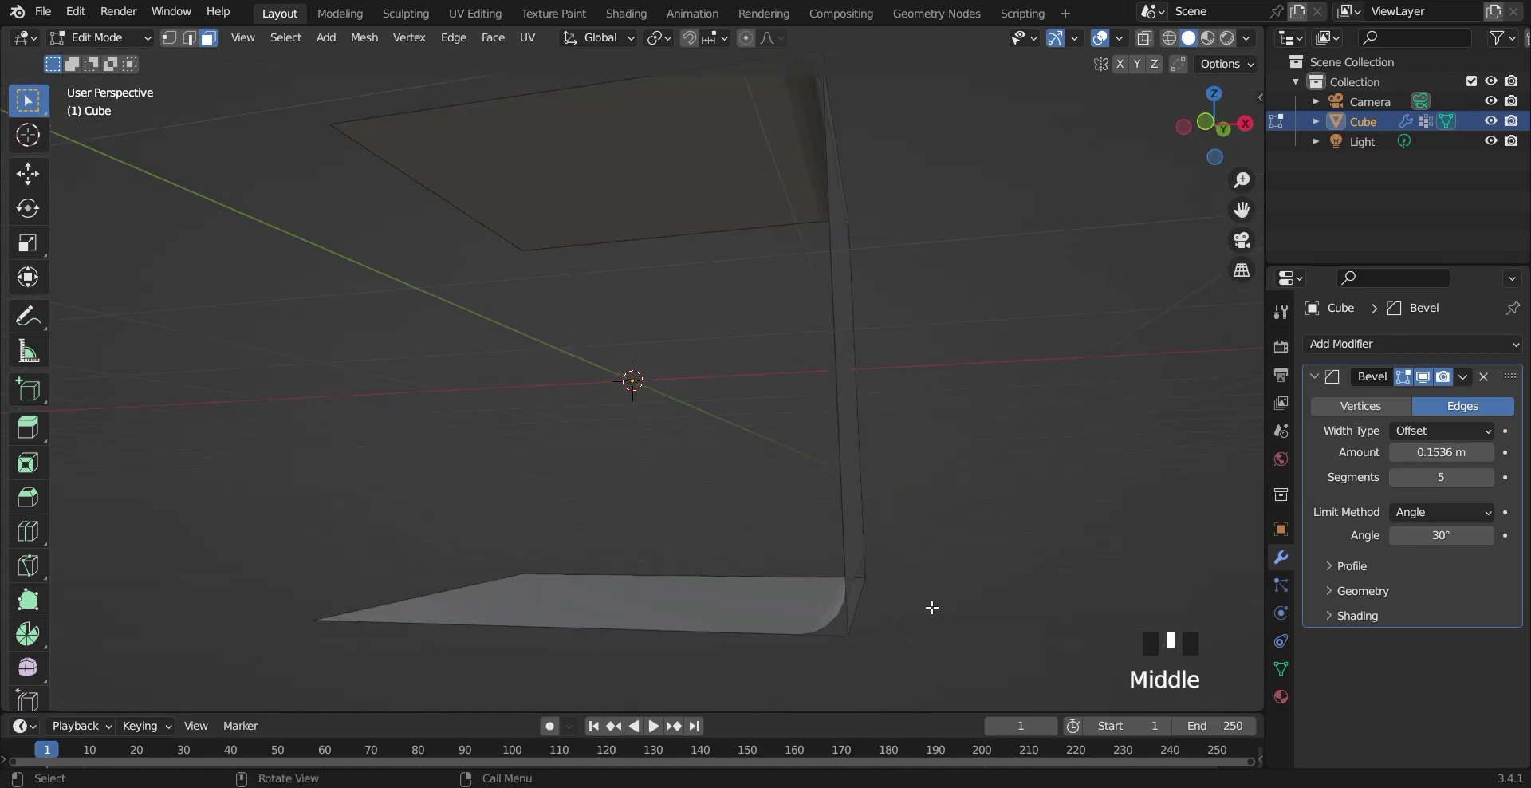
scroll(874, 484, "down", 2)
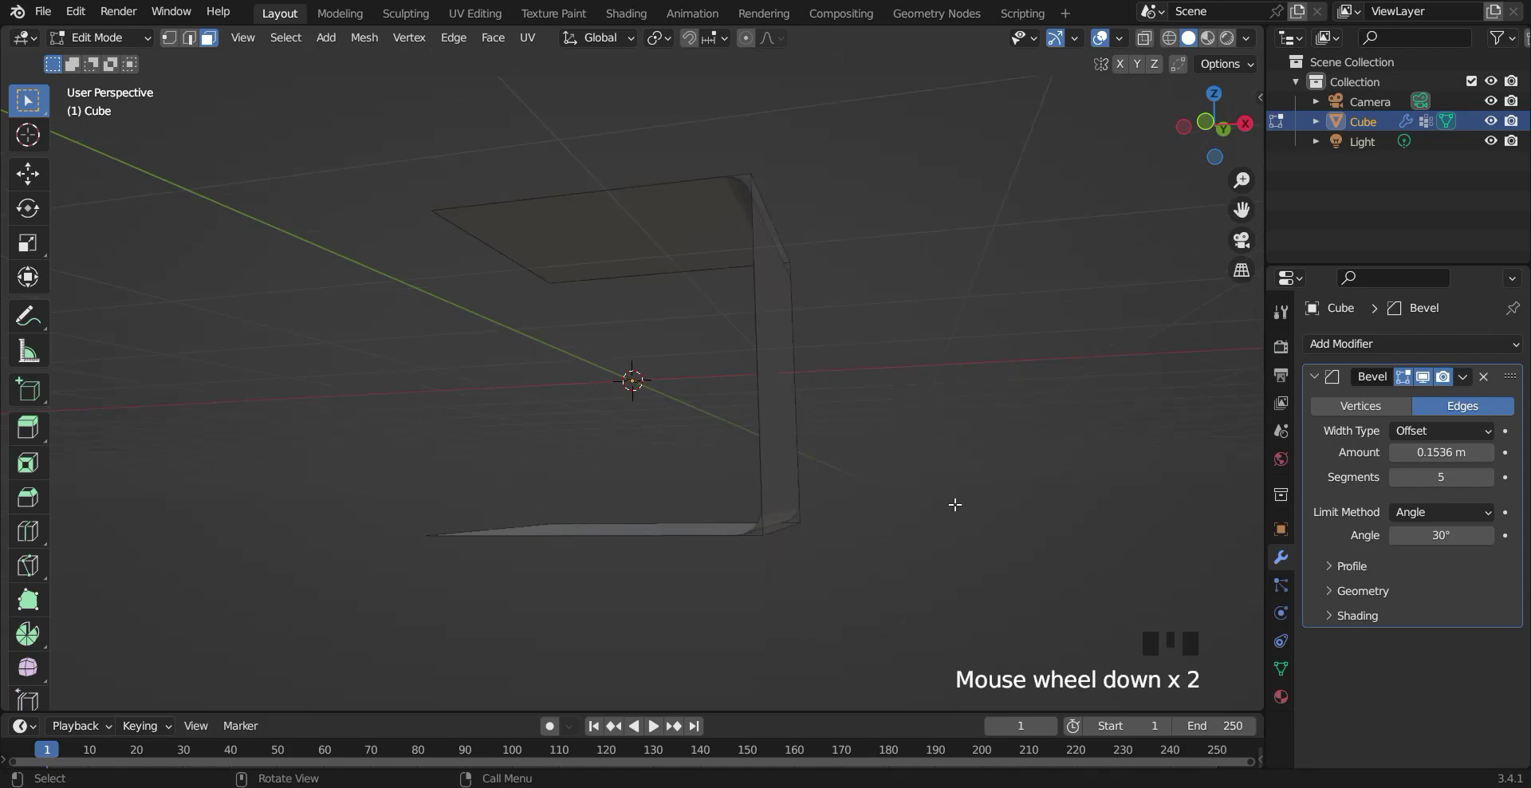
middle_click_drag(955, 504, 1528, 550)
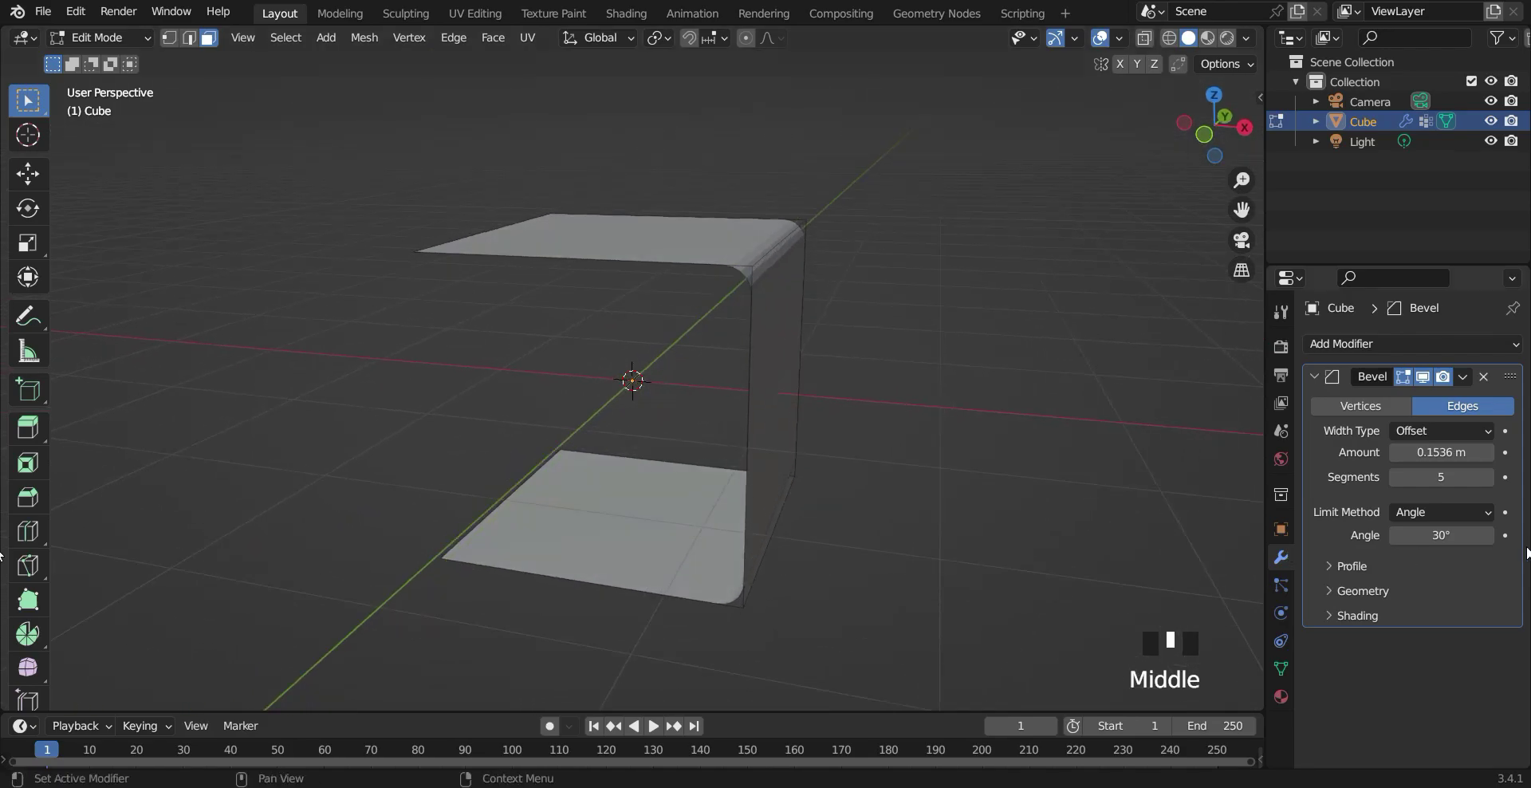
Set the bevel's limit angle to 89° and check the upper corner up close.
left_click(1446, 535)
key("BackSpace")
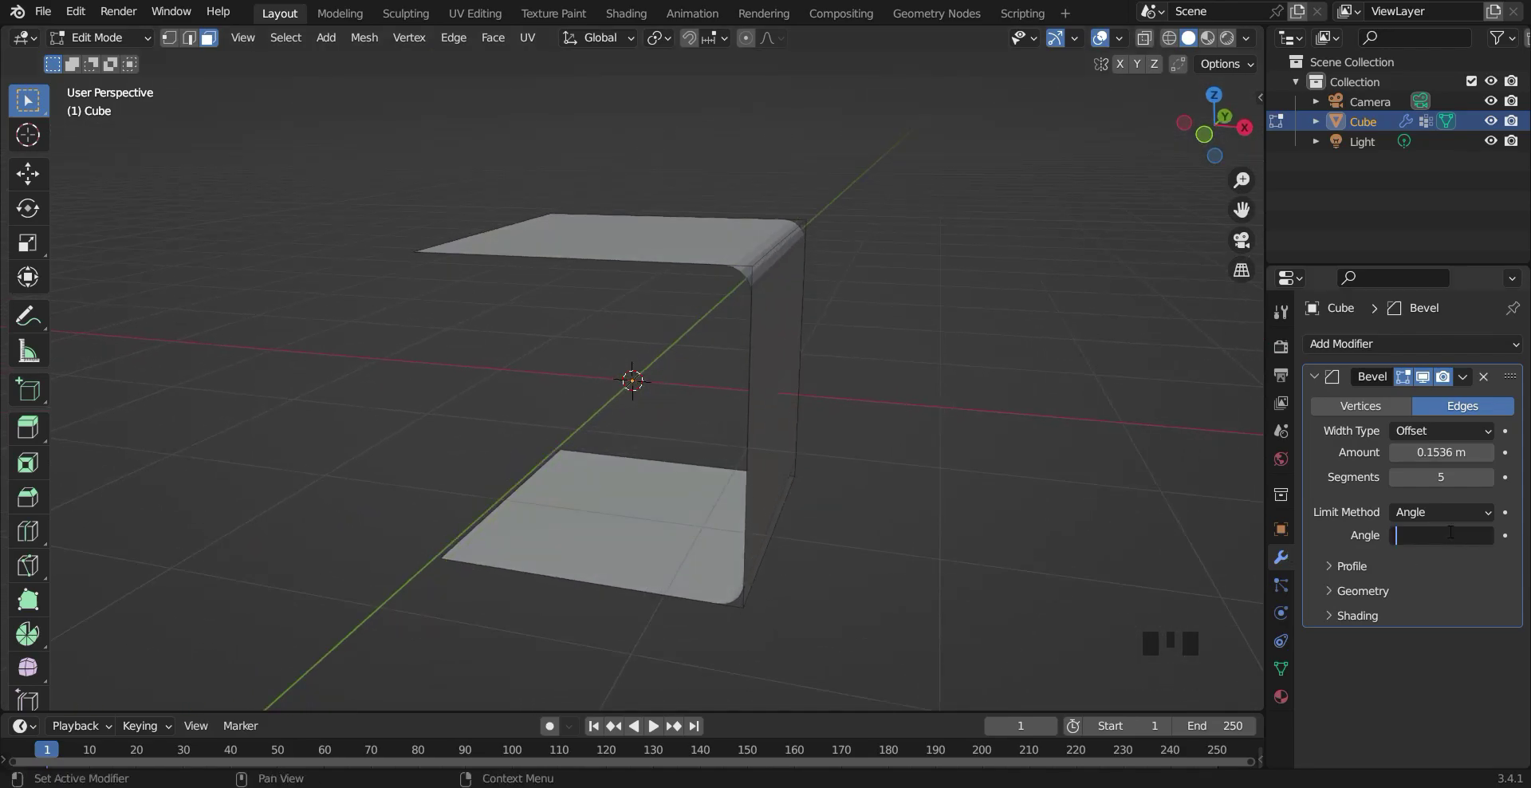
key("Return")
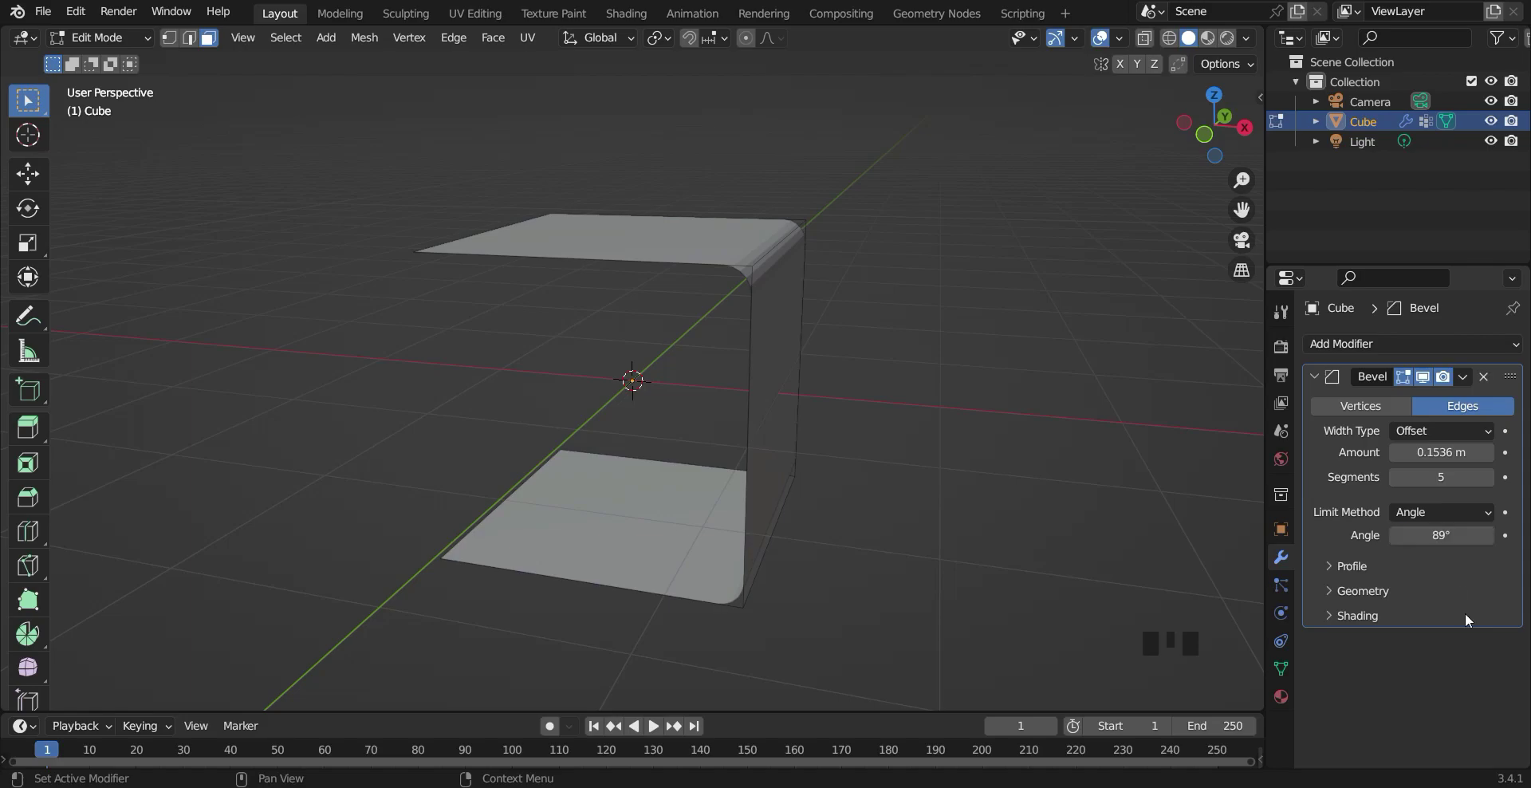
scroll(851, 338, "up", 2)
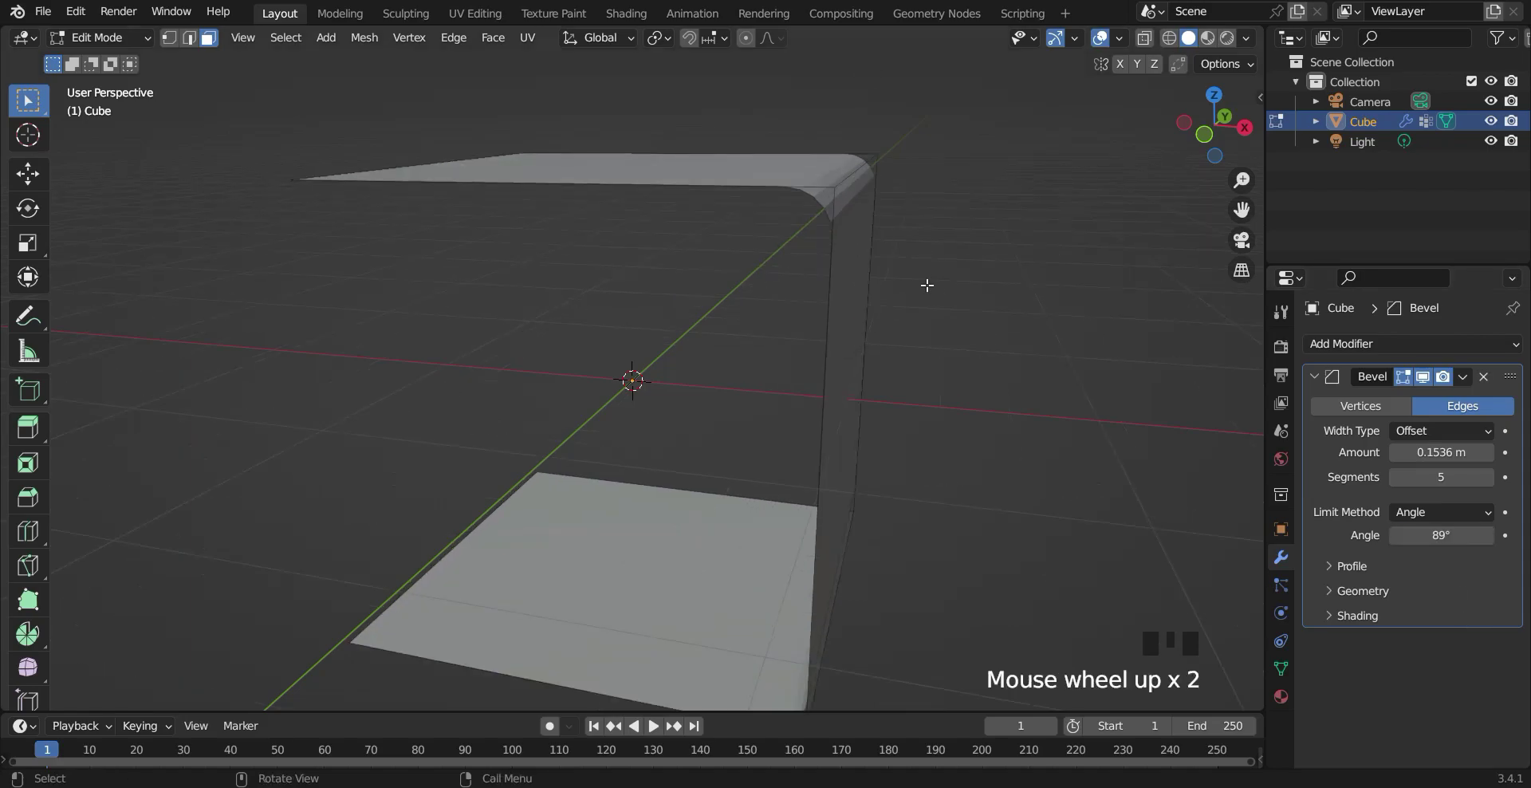
Set the bevel's limit angle to 90° and check the edges between the three faces from several sides.
mouse_move(956, 407)
middle_mouse_down()
mouse_move(954, 345)
mouse_move(957, 424)
middle_mouse_up()
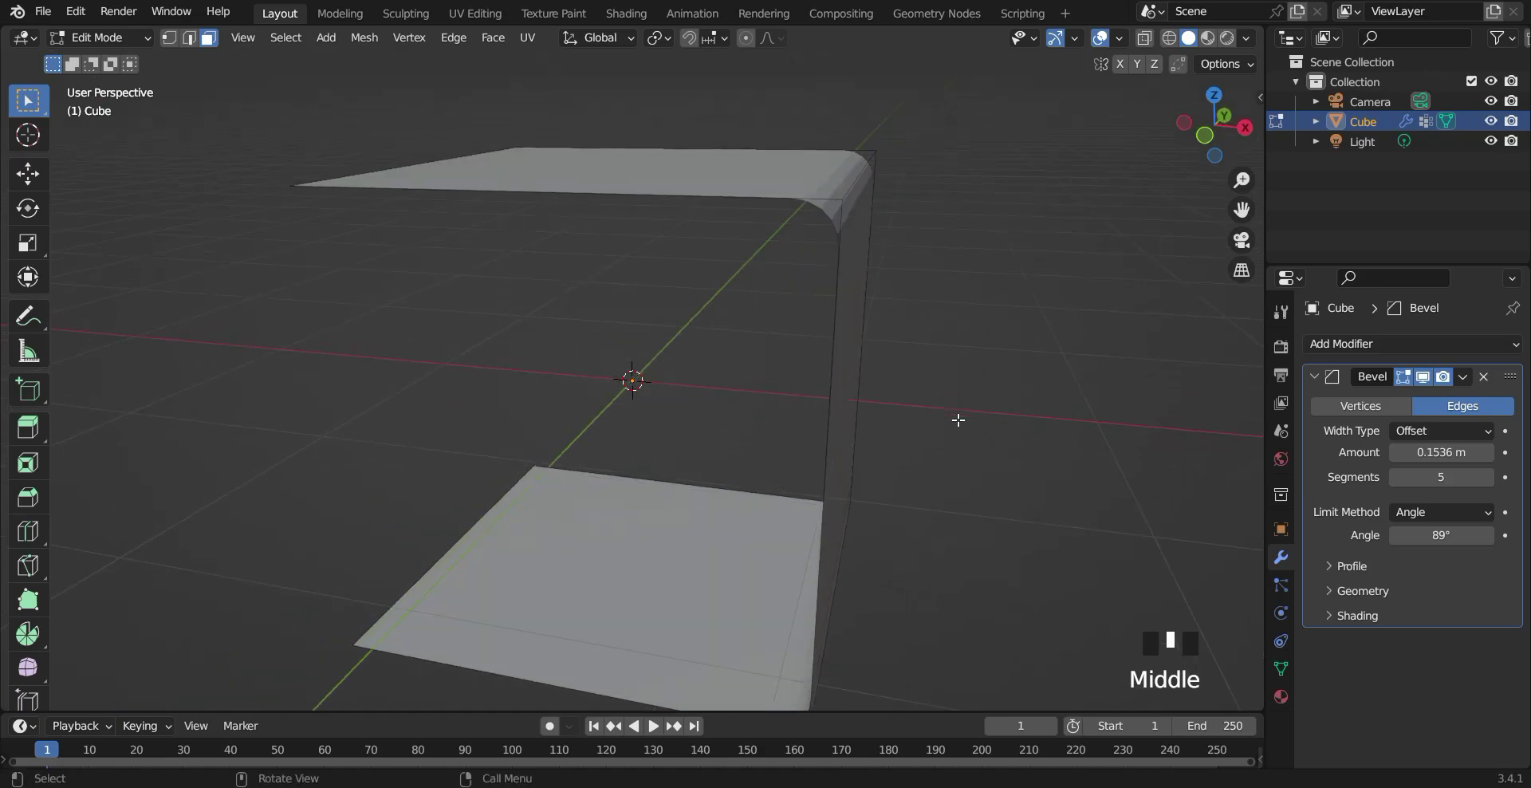
left_click(1442, 535)
type("90")
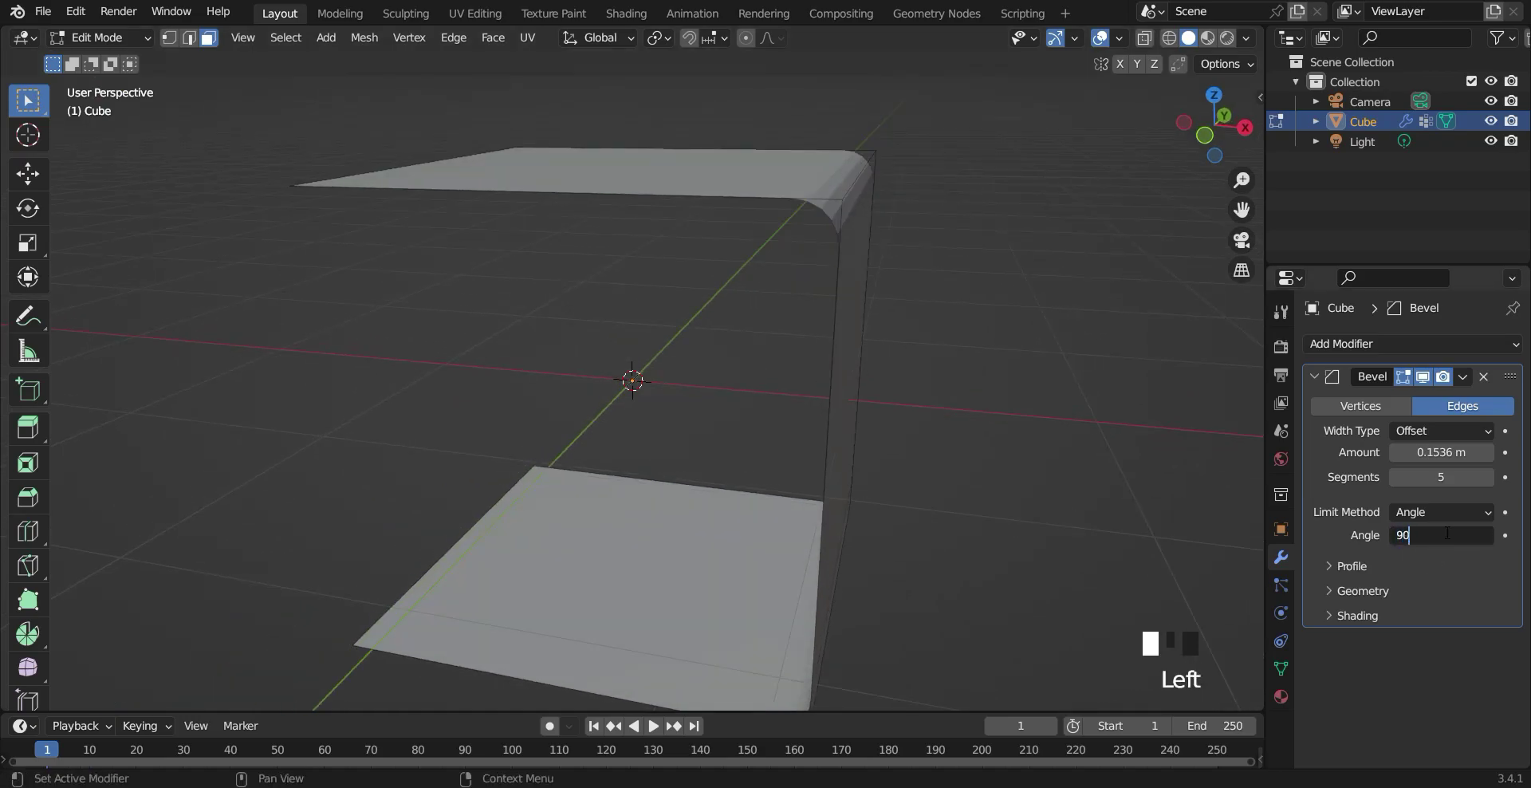
key("Return")
middle_click_drag(944, 256, 1128, 456)
scroll(931, 386, "down", 1)
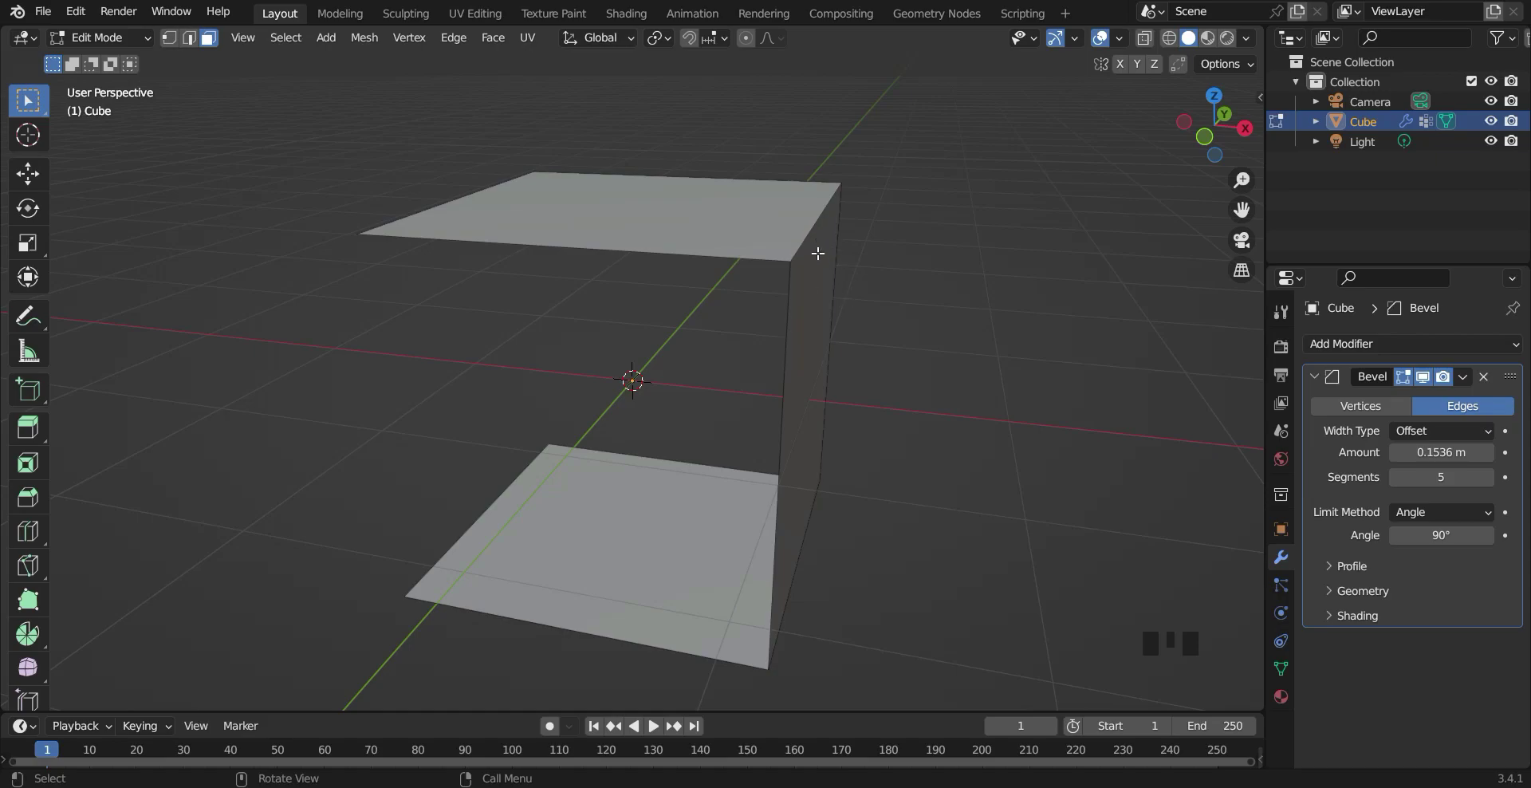
mouse_move(1008, 287)
middle_mouse_down()
mouse_move(933, 300)
mouse_move(1008, 280)
middle_mouse_up()
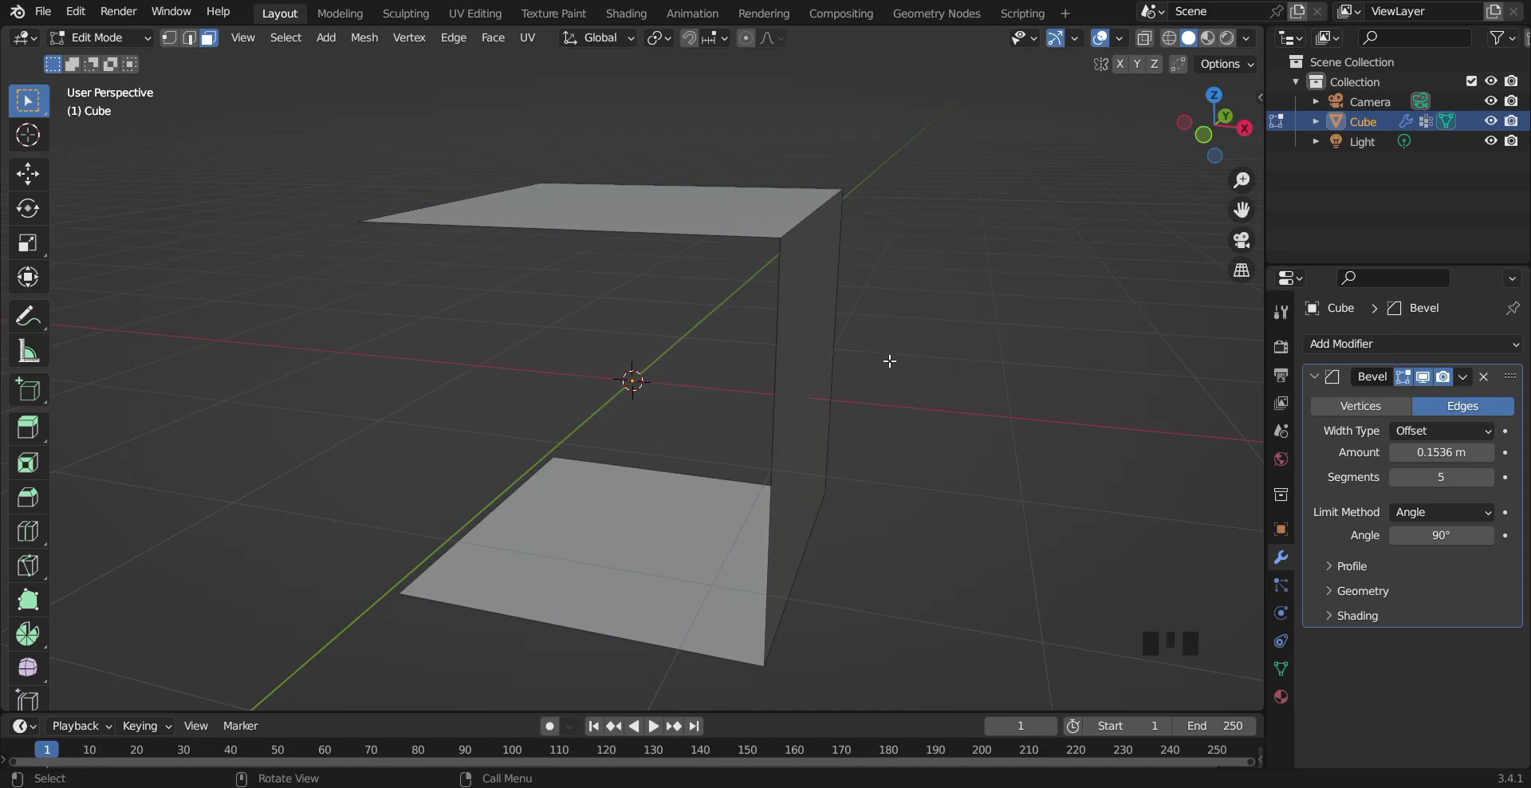
middle_click_drag(890, 361, 759, 227)
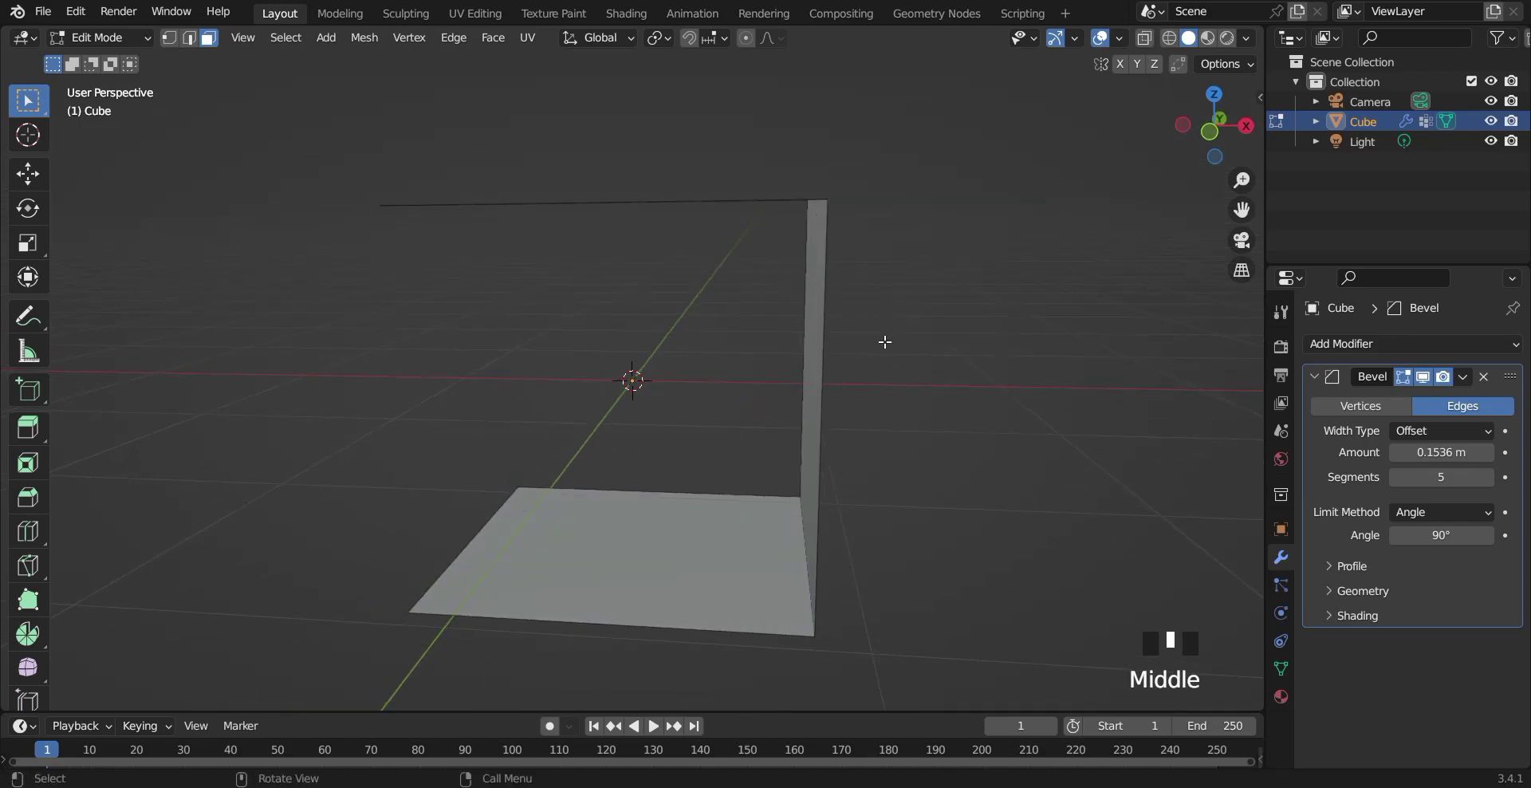
middle_click_drag(961, 338, 863, 265)
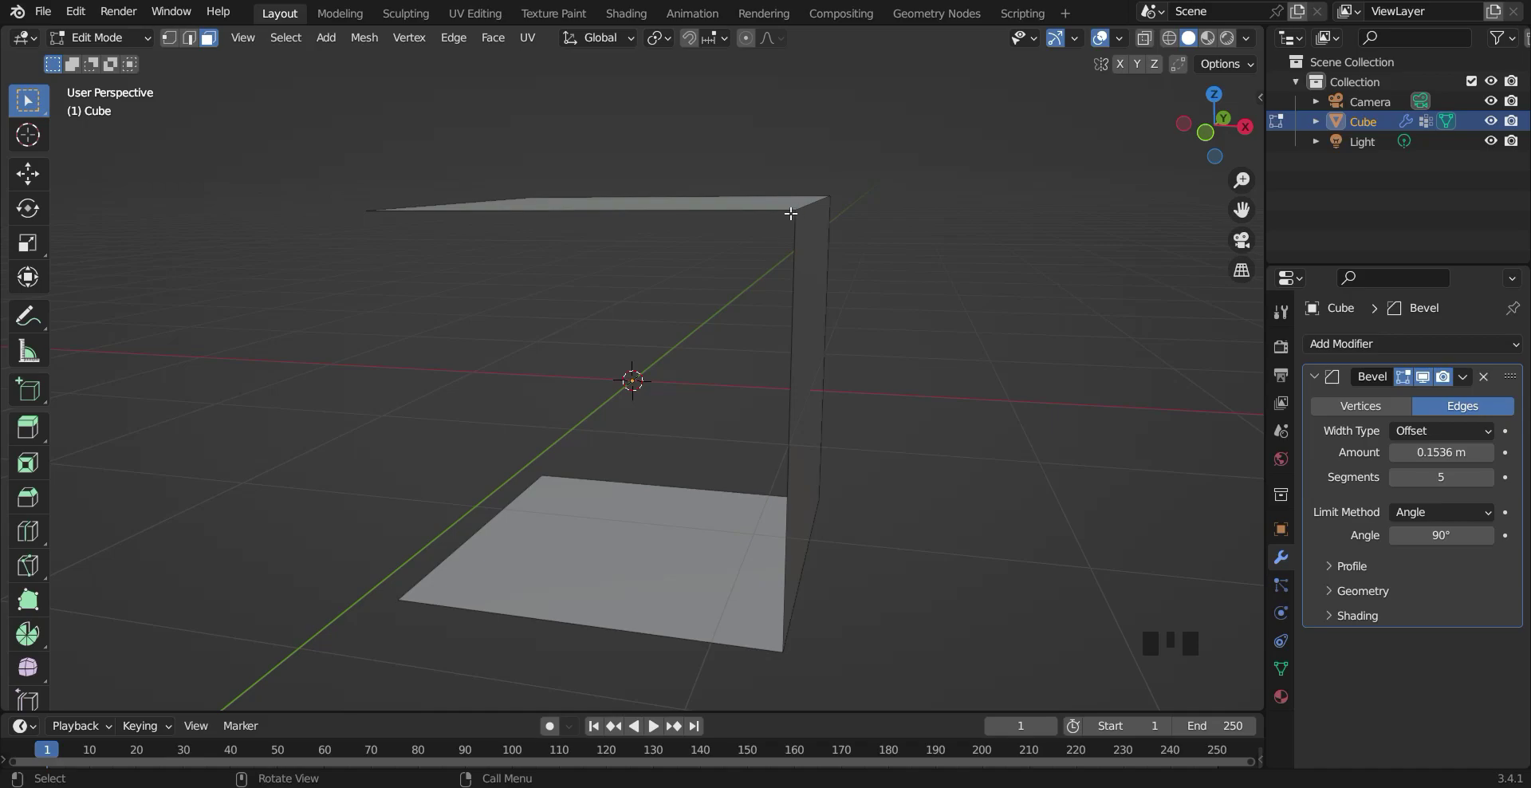
Turn on the Edge Angle overlay, switch to edge selection and show the angle of the upper shared edge.
left_click(1119, 39)
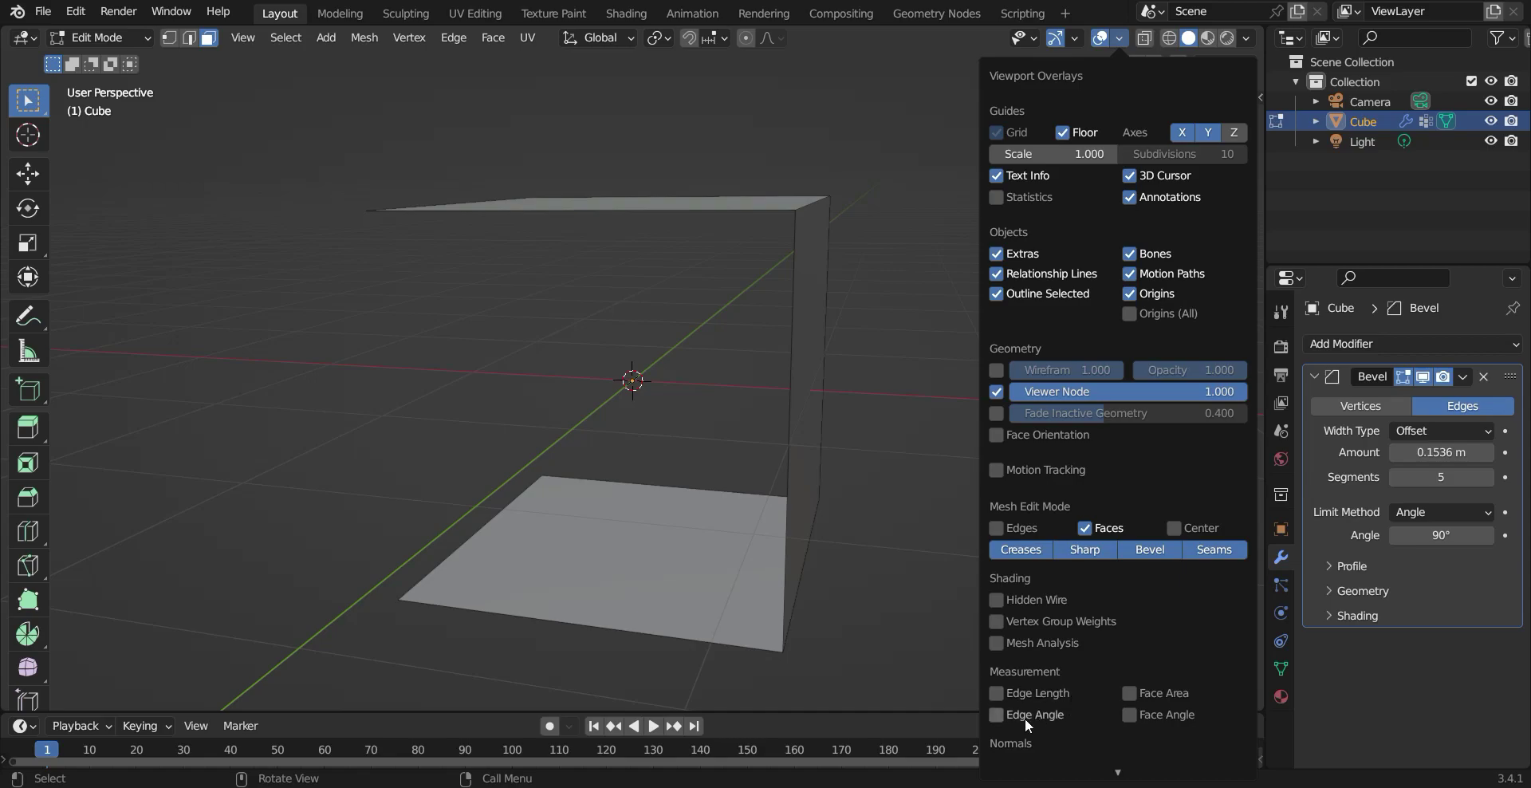
left_click(998, 714)
mouse_move(967, 315)
middle_mouse_down()
mouse_move(902, 352)
mouse_move(965, 335)
middle_mouse_up()
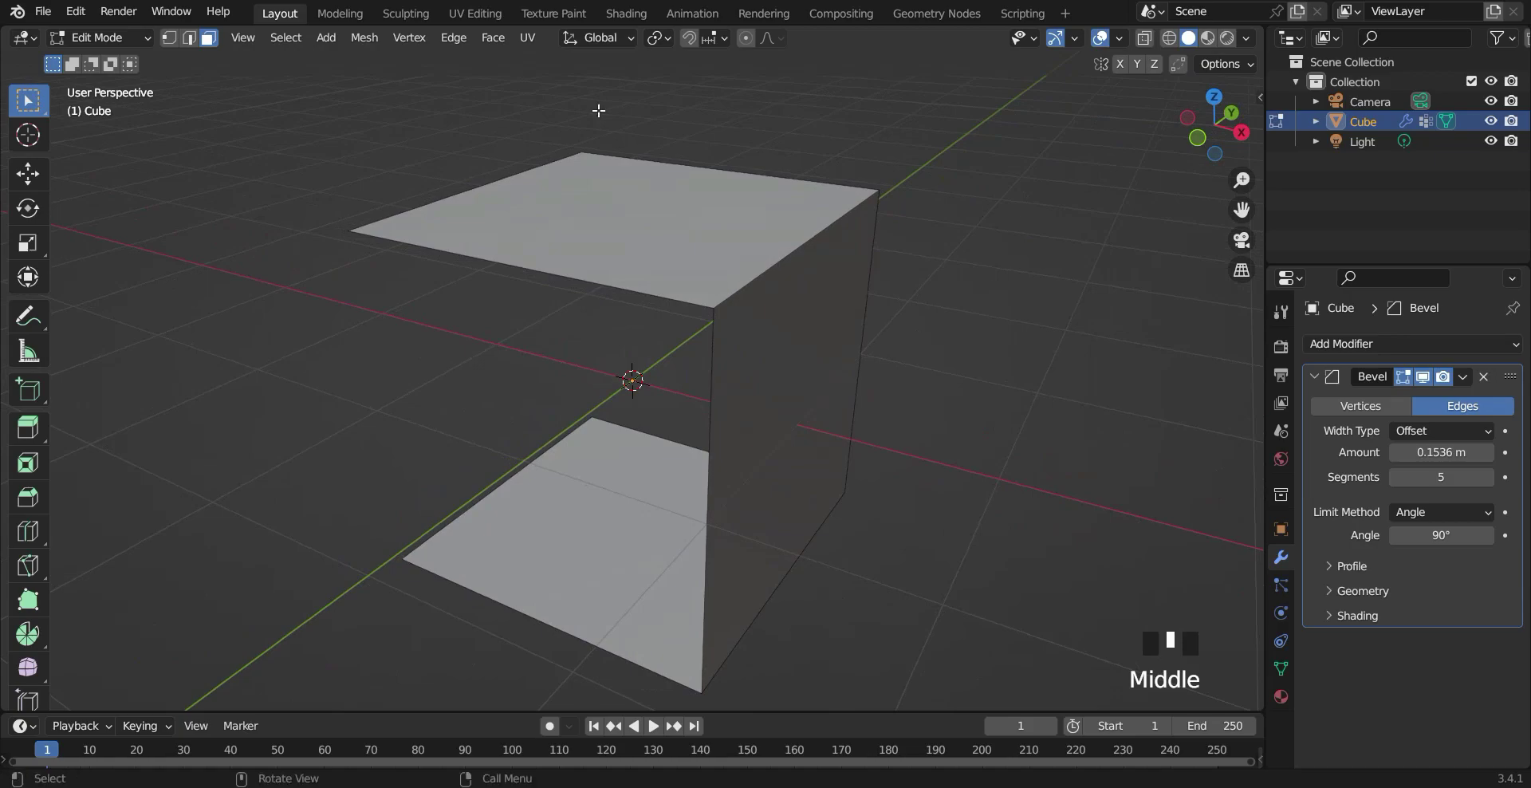
left_click(189, 37)
left_click(810, 253)
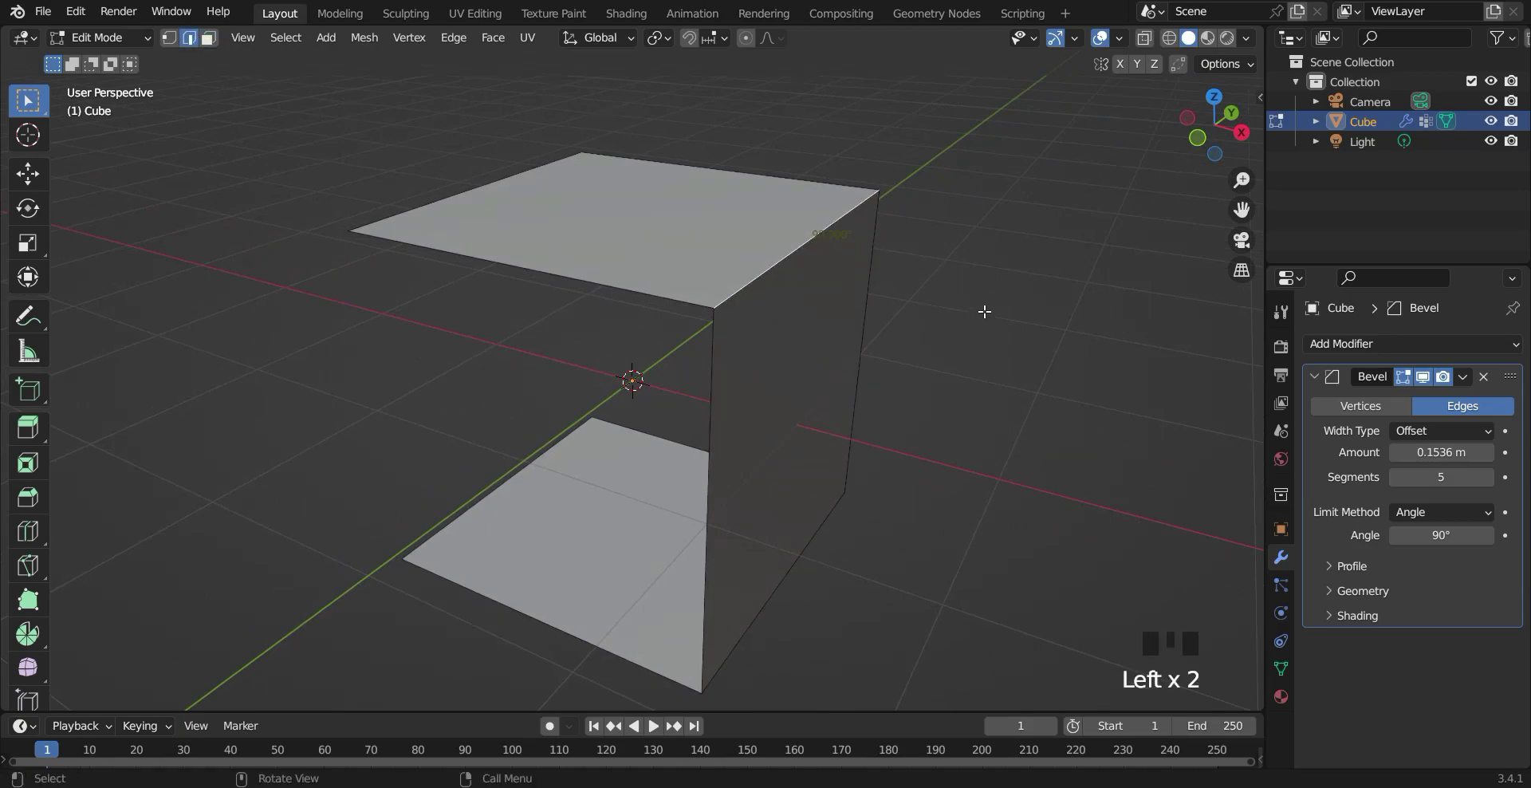
middle_click_drag(985, 312, 995, 354)
scroll(907, 388, "up", 2)
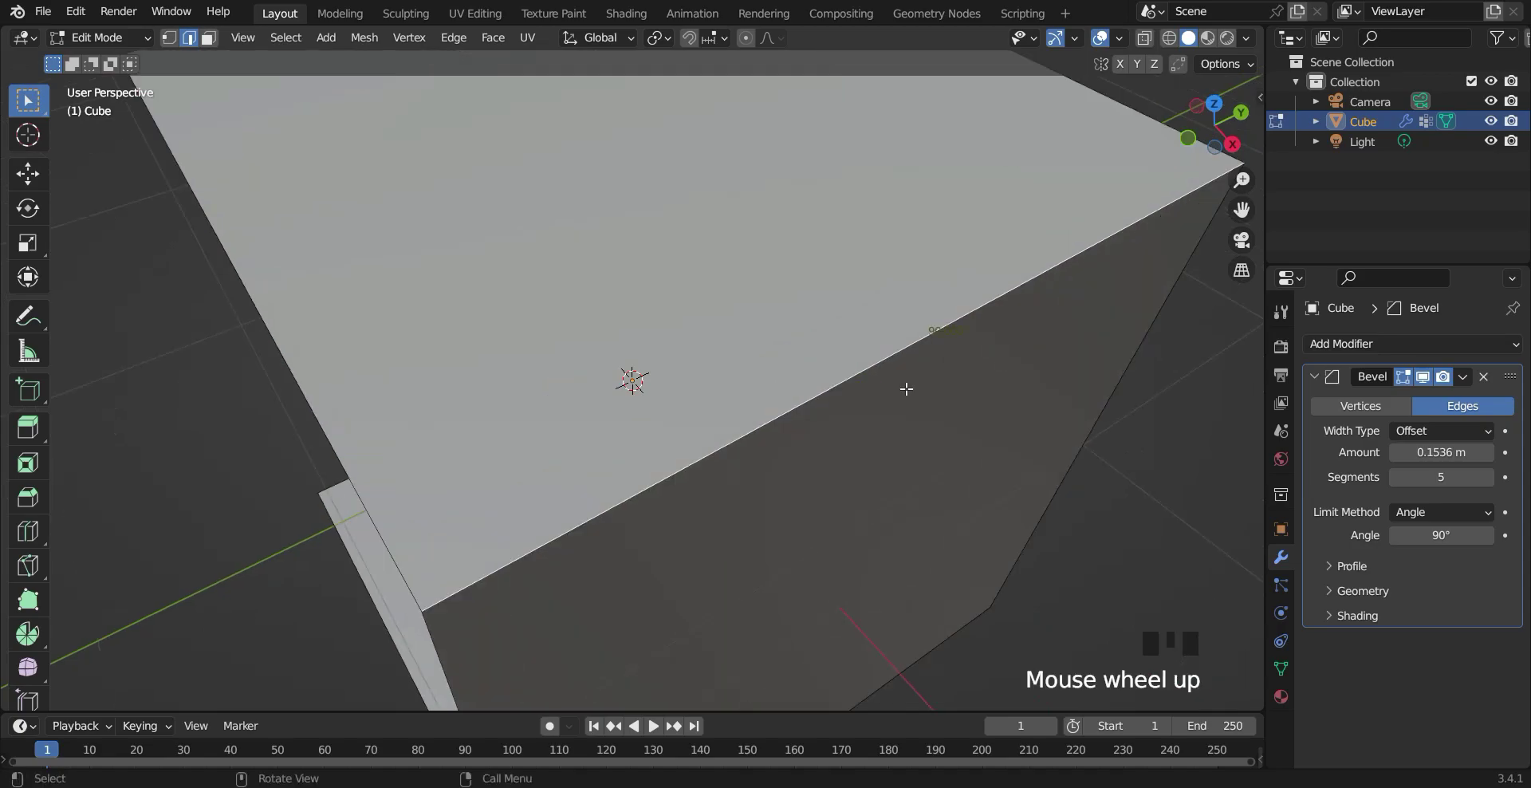
Select the lower shared edge and the upper one in turn to compare their edge angles.
middle_click_drag(907, 388, 693, 416)
scroll(877, 293, "down", 5)
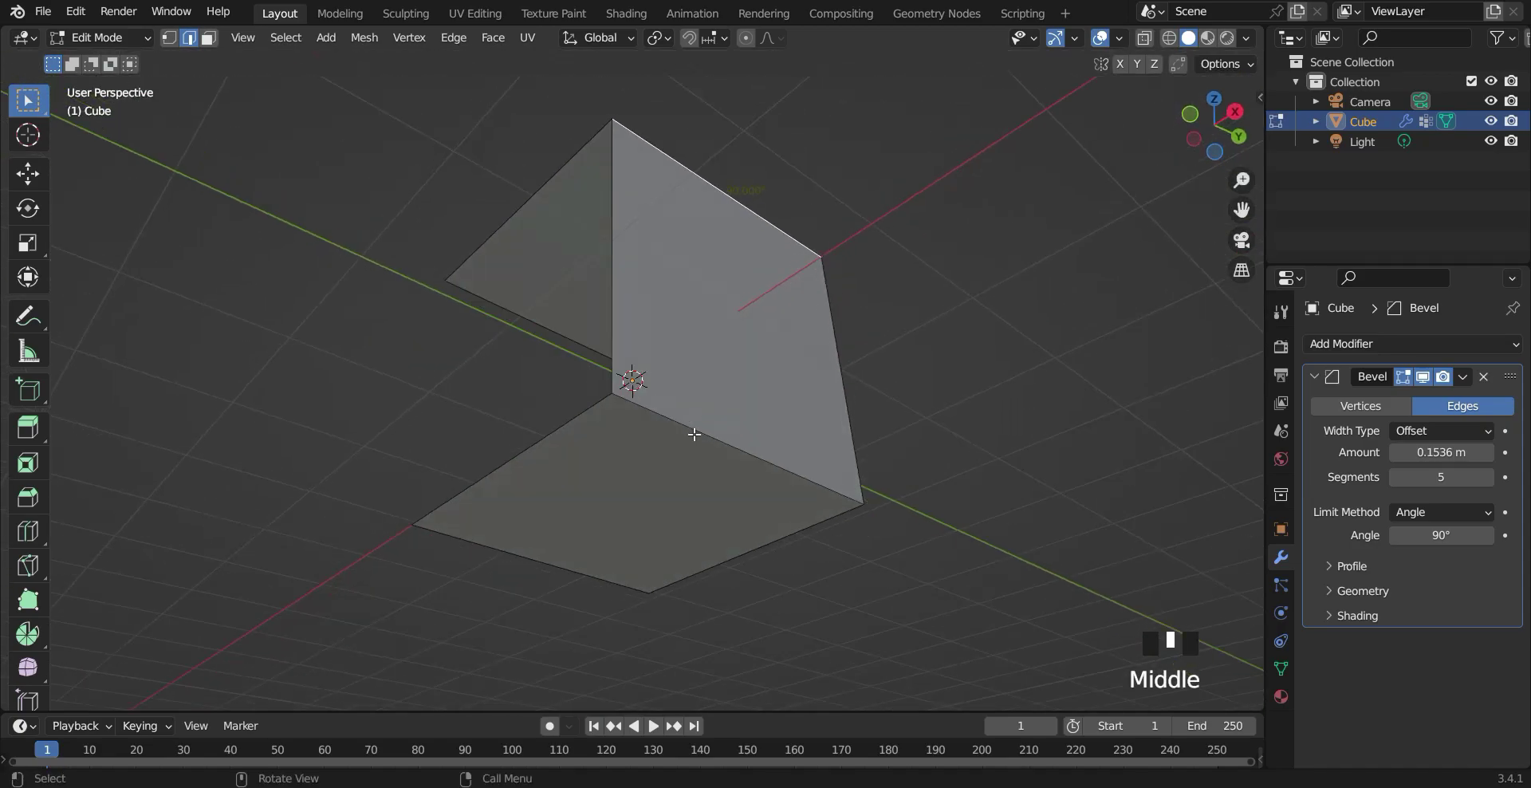
left_click(694, 433)
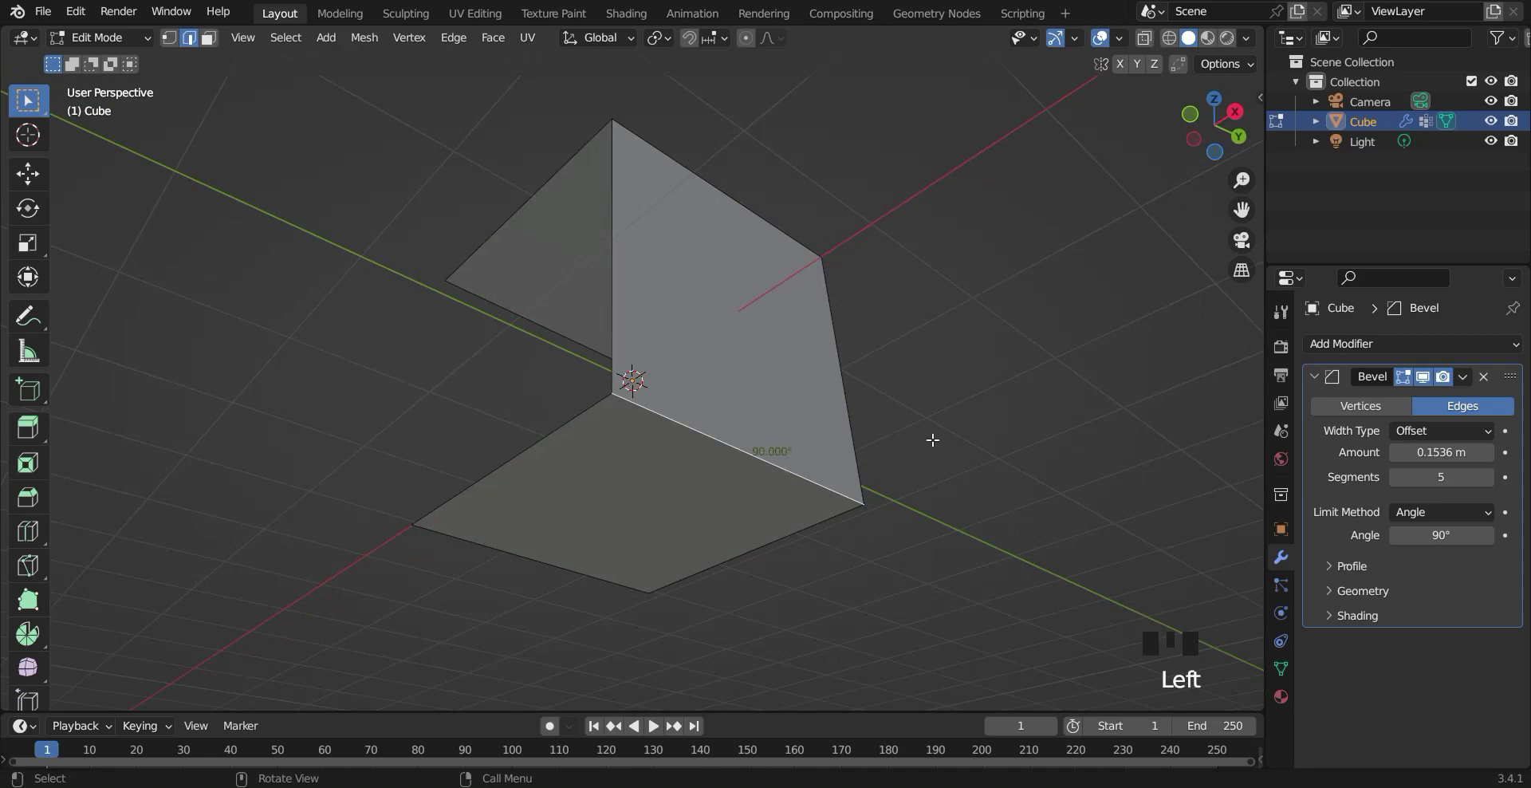
middle_click_drag(933, 397, 707, 423)
left_click(679, 276)
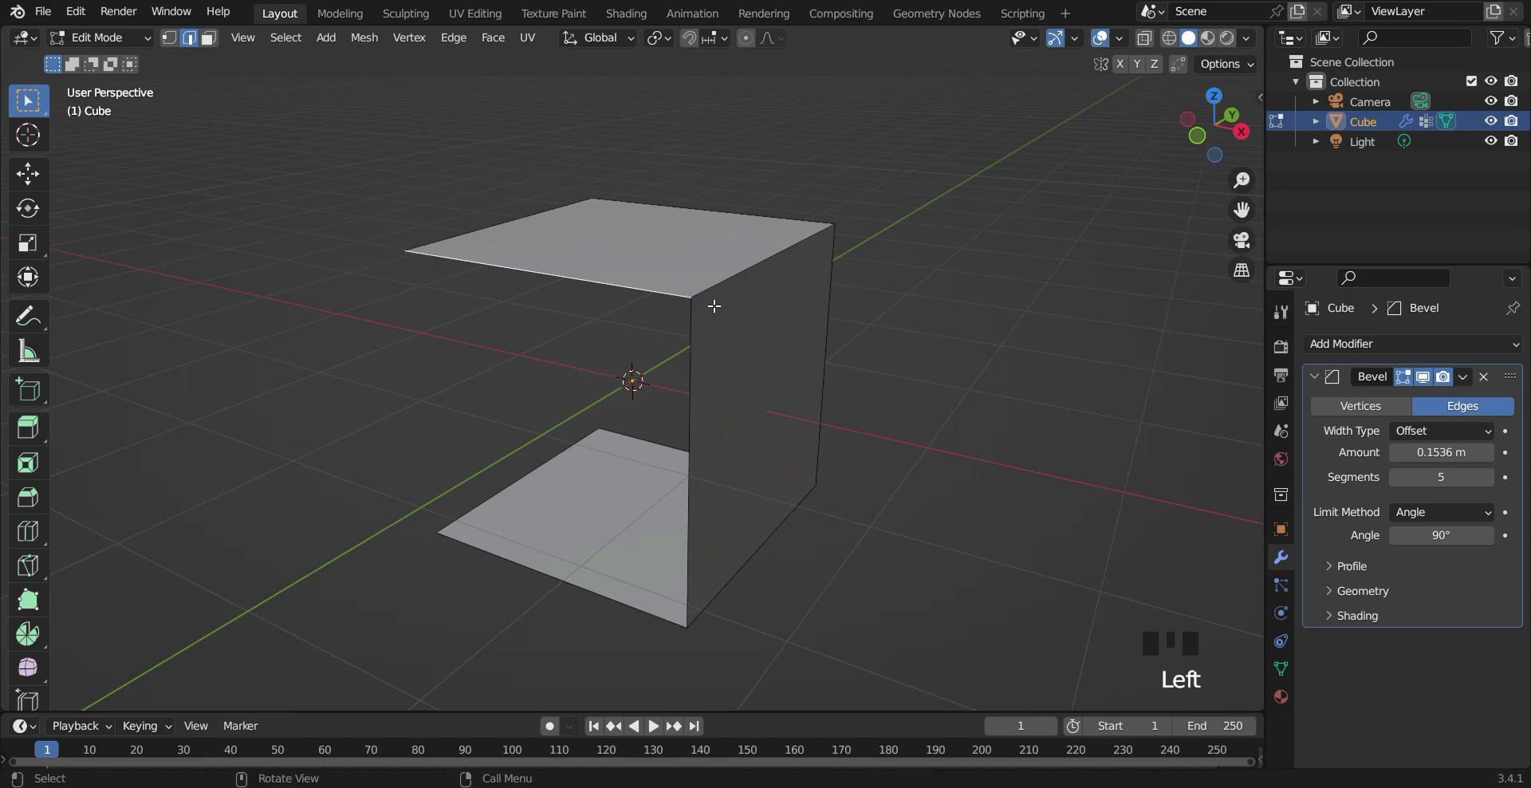
left_click(750, 270)
Move the top face's free edge opposite the vertical face downward so that the top face slopes.
left_click(510, 220)
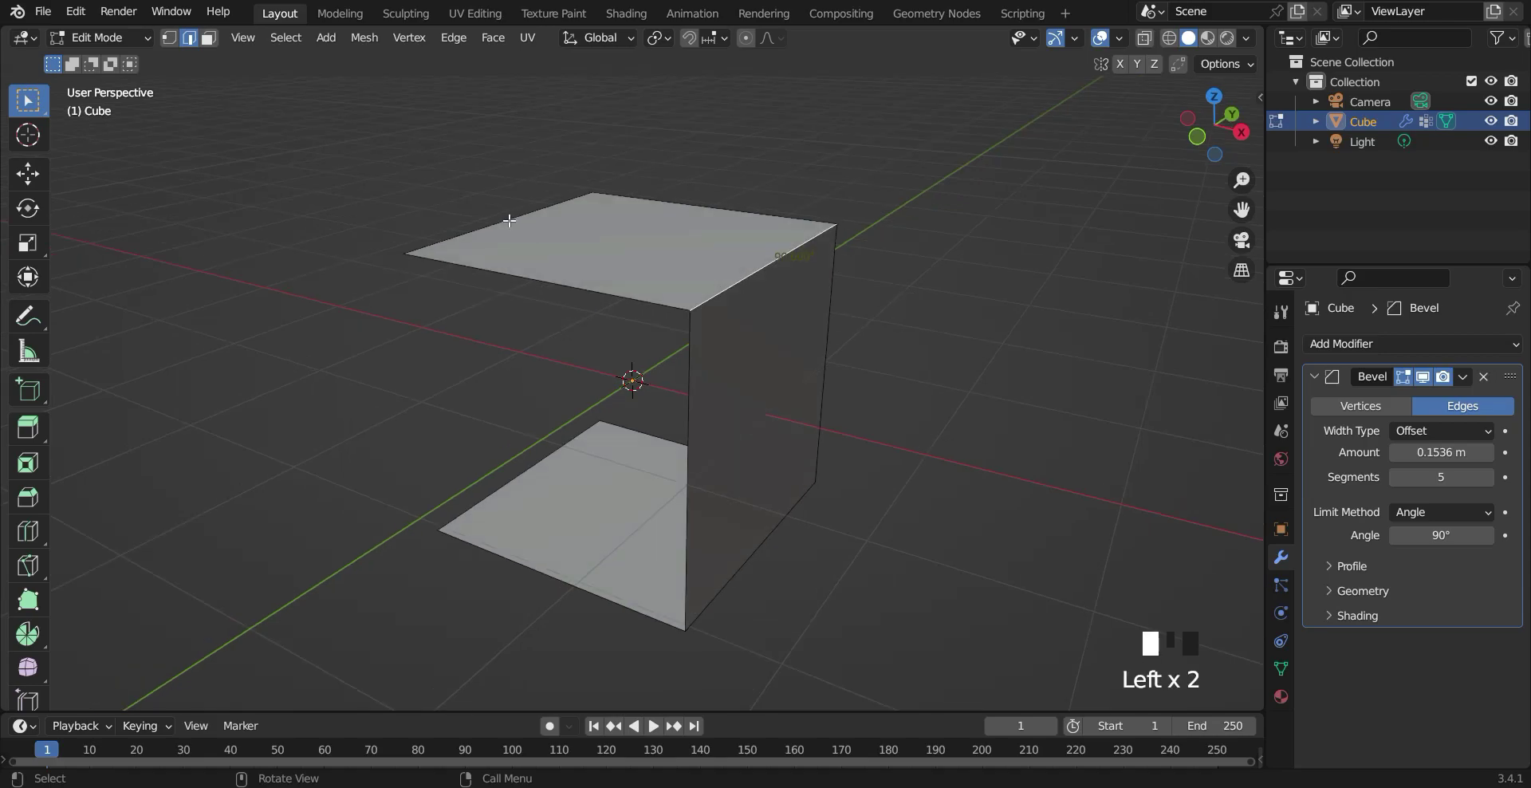
key("g")
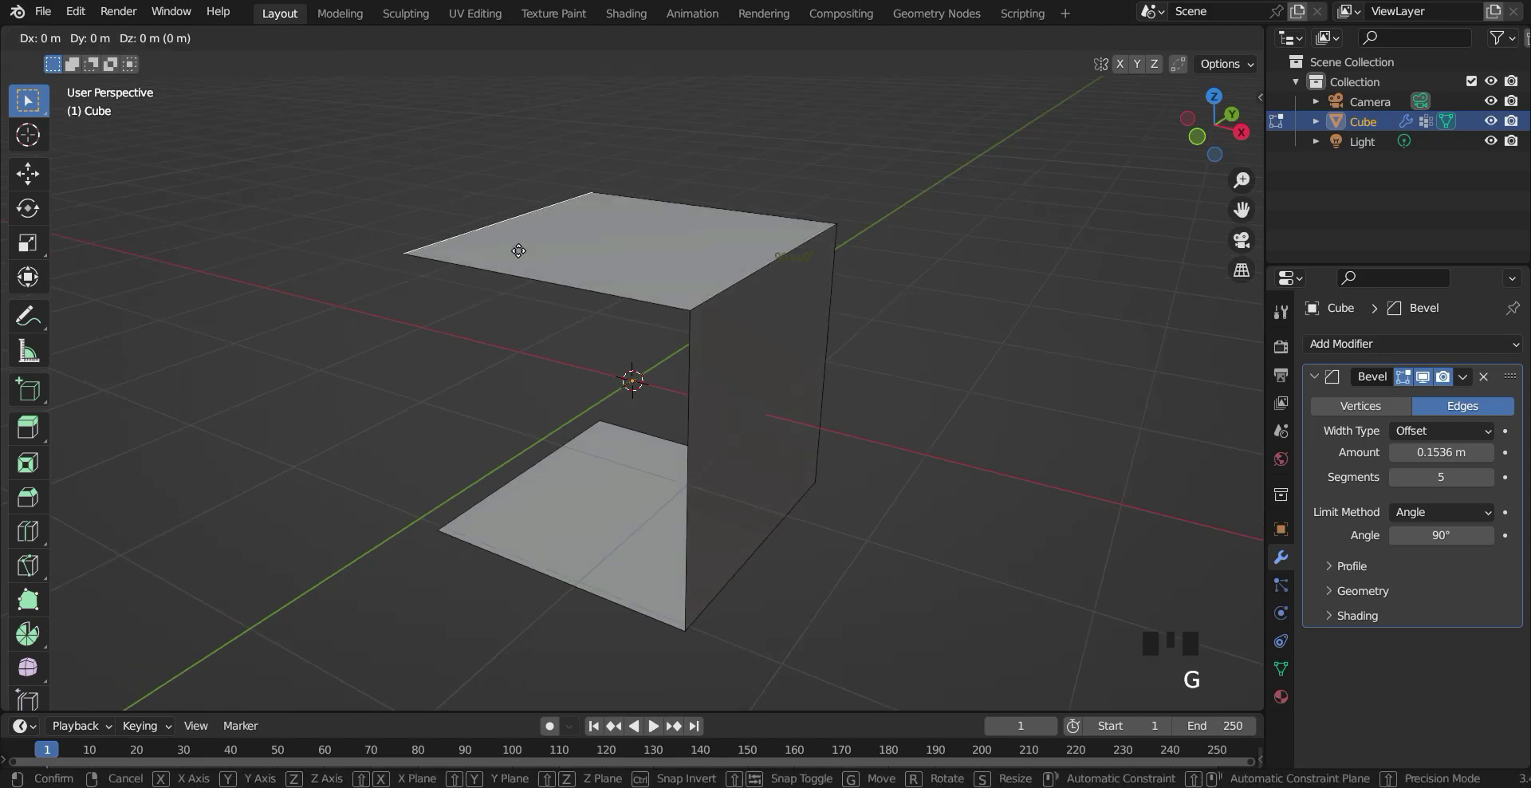
left_click(526, 292)
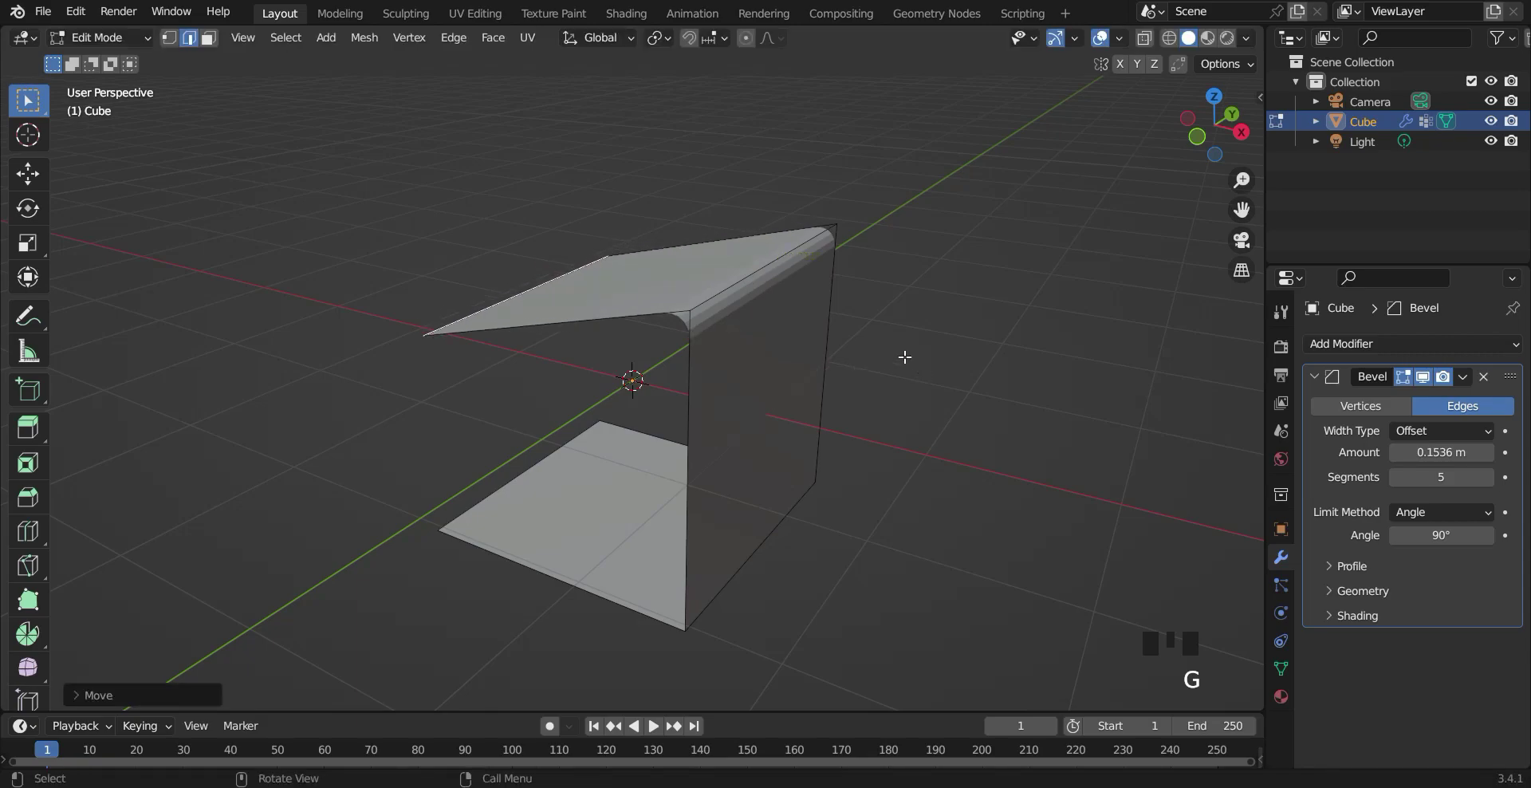
Read the angle at the upper bevelled edge and examine the sloped face and bevel from above, below and the front.
left_click(768, 265)
scroll(1098, 334, "up", 2)
middle_click_drag(1058, 327, 977, 301)
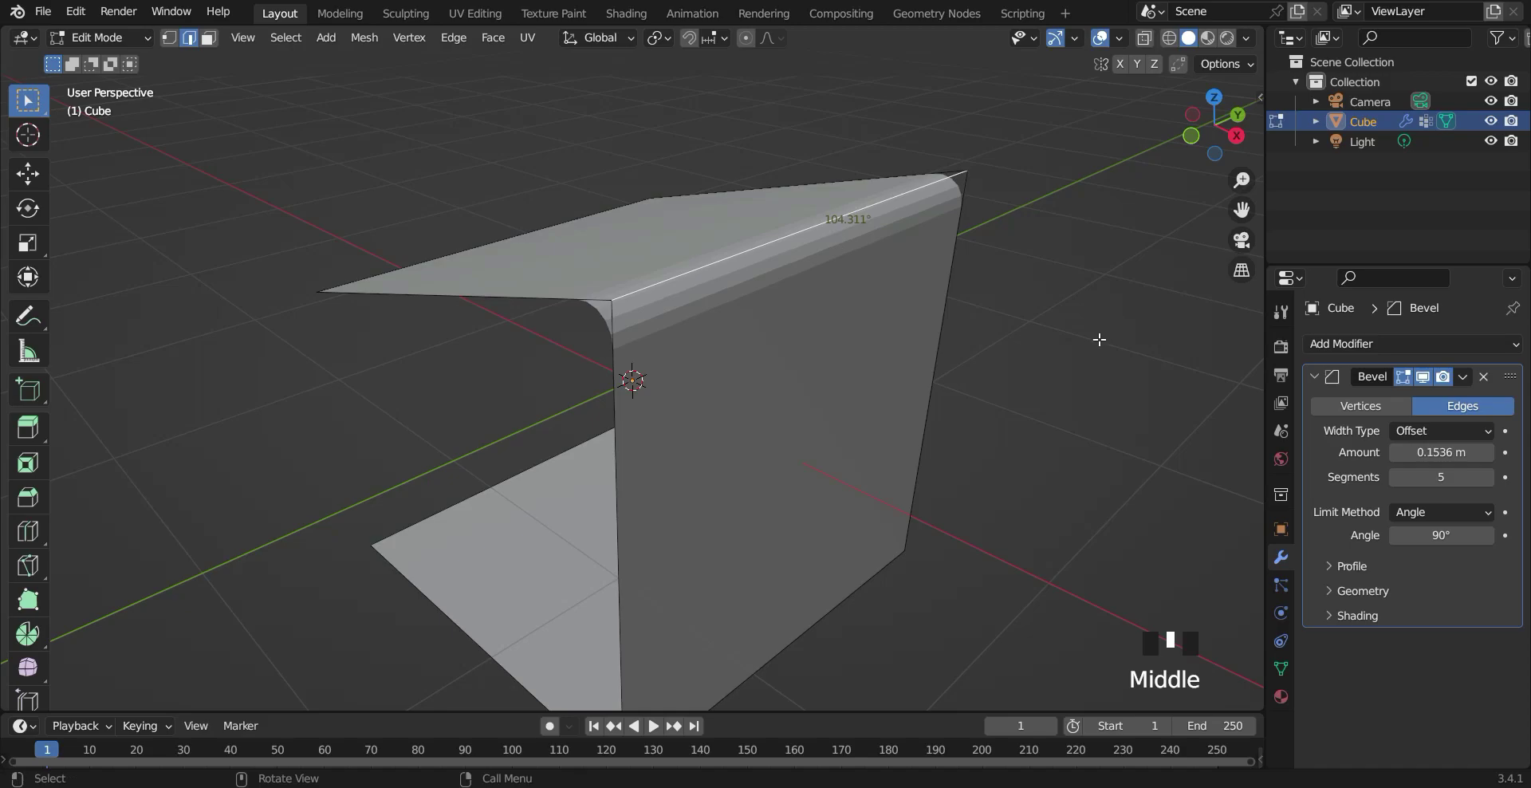
scroll(957, 432, "down", 1)
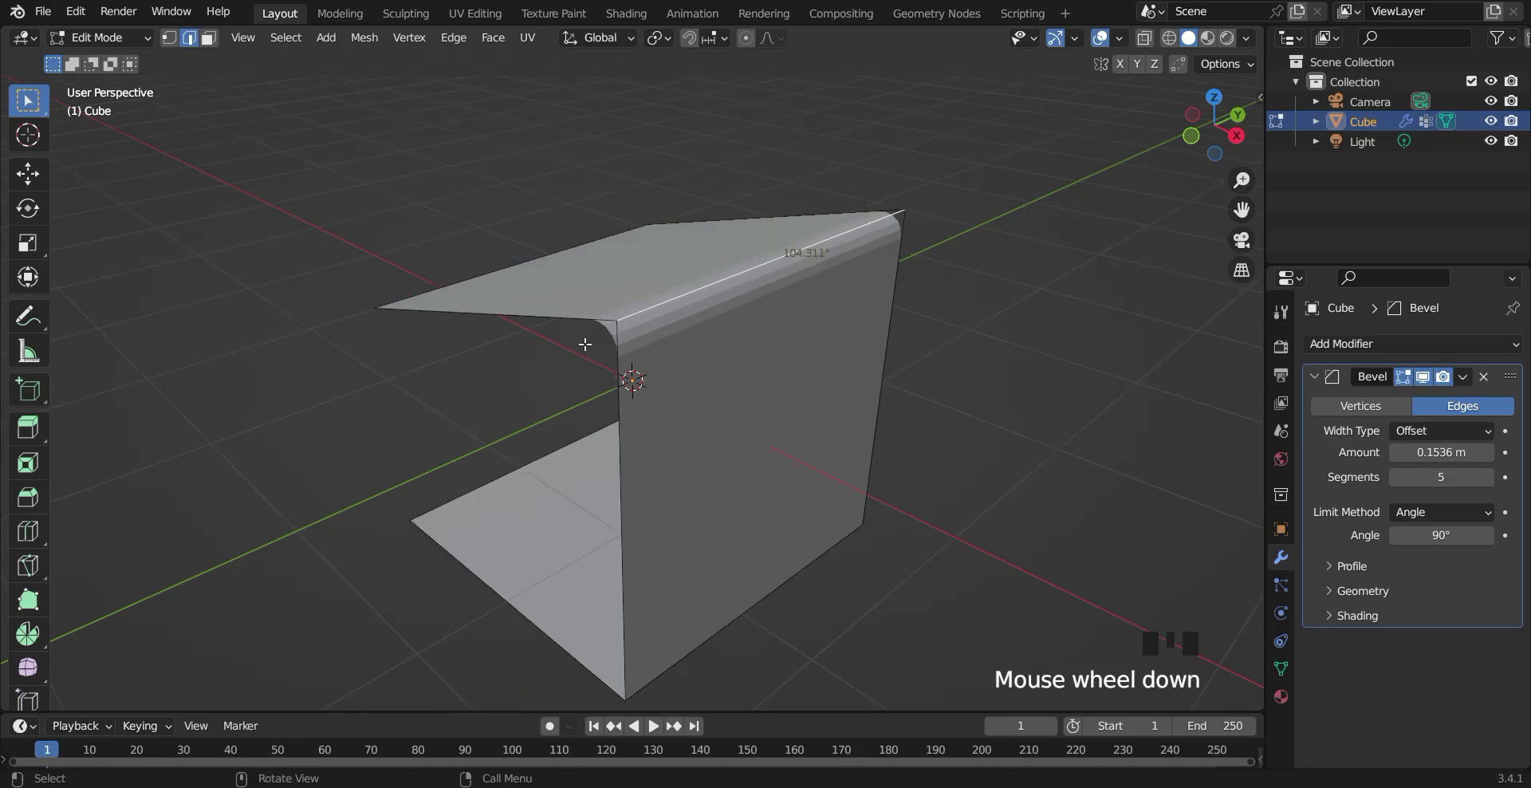
middle_click_drag(586, 345, 741, 330)
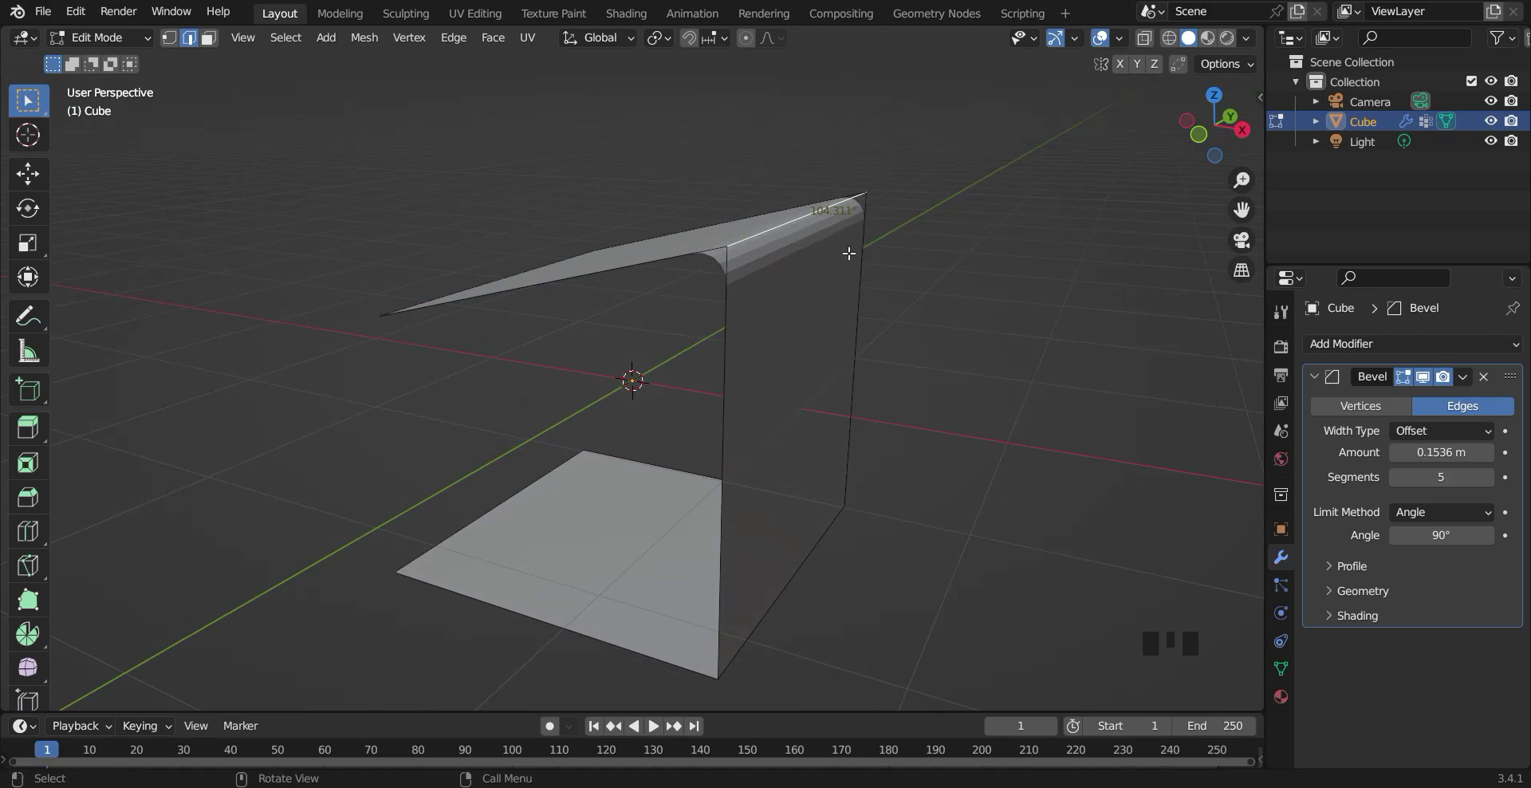
middle_click_drag(831, 582, 871, 580)
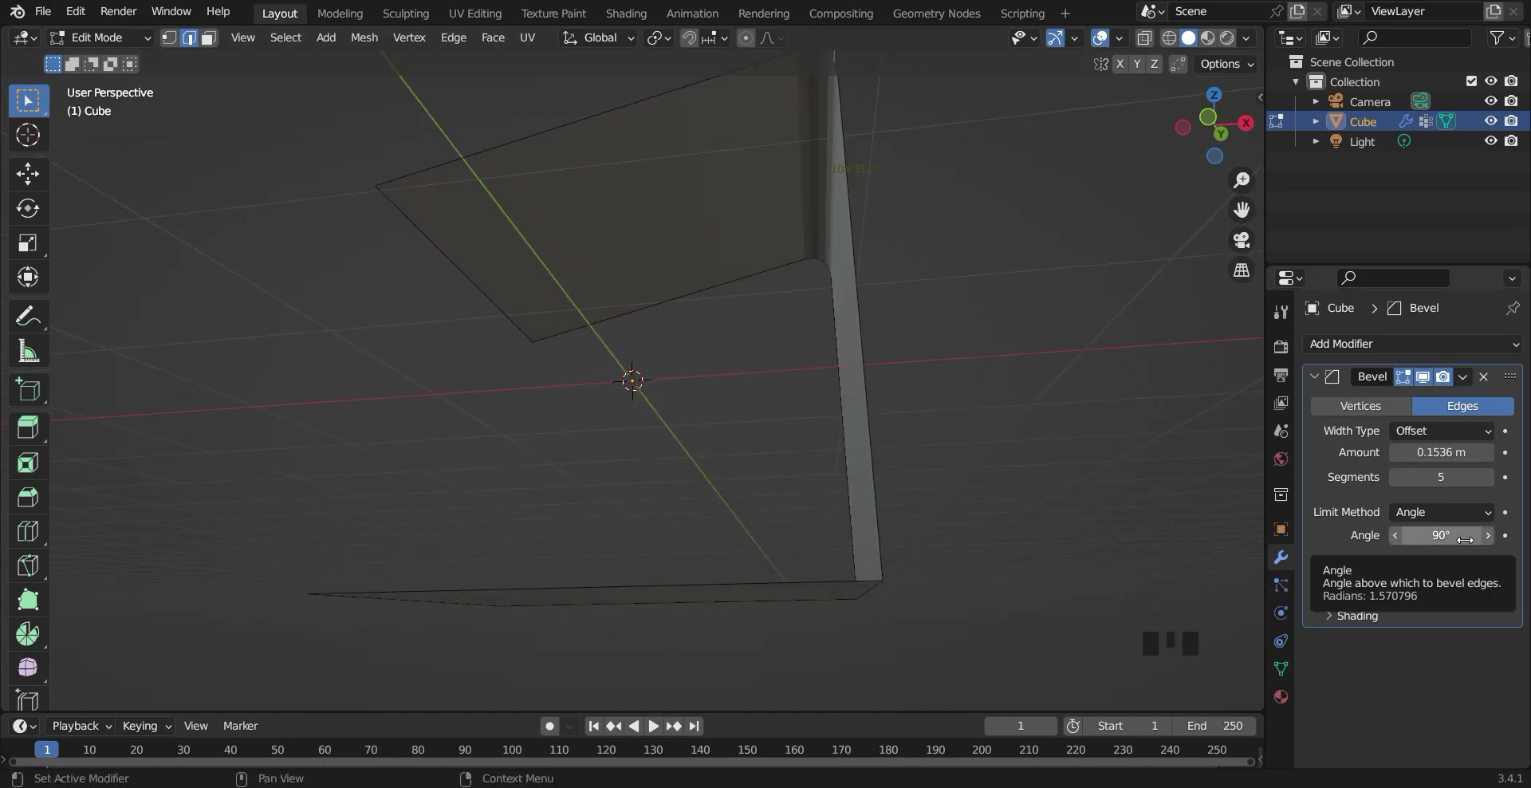
scroll(1066, 495, "down", 3)
middle_click_drag(1066, 495, 1089, 551)
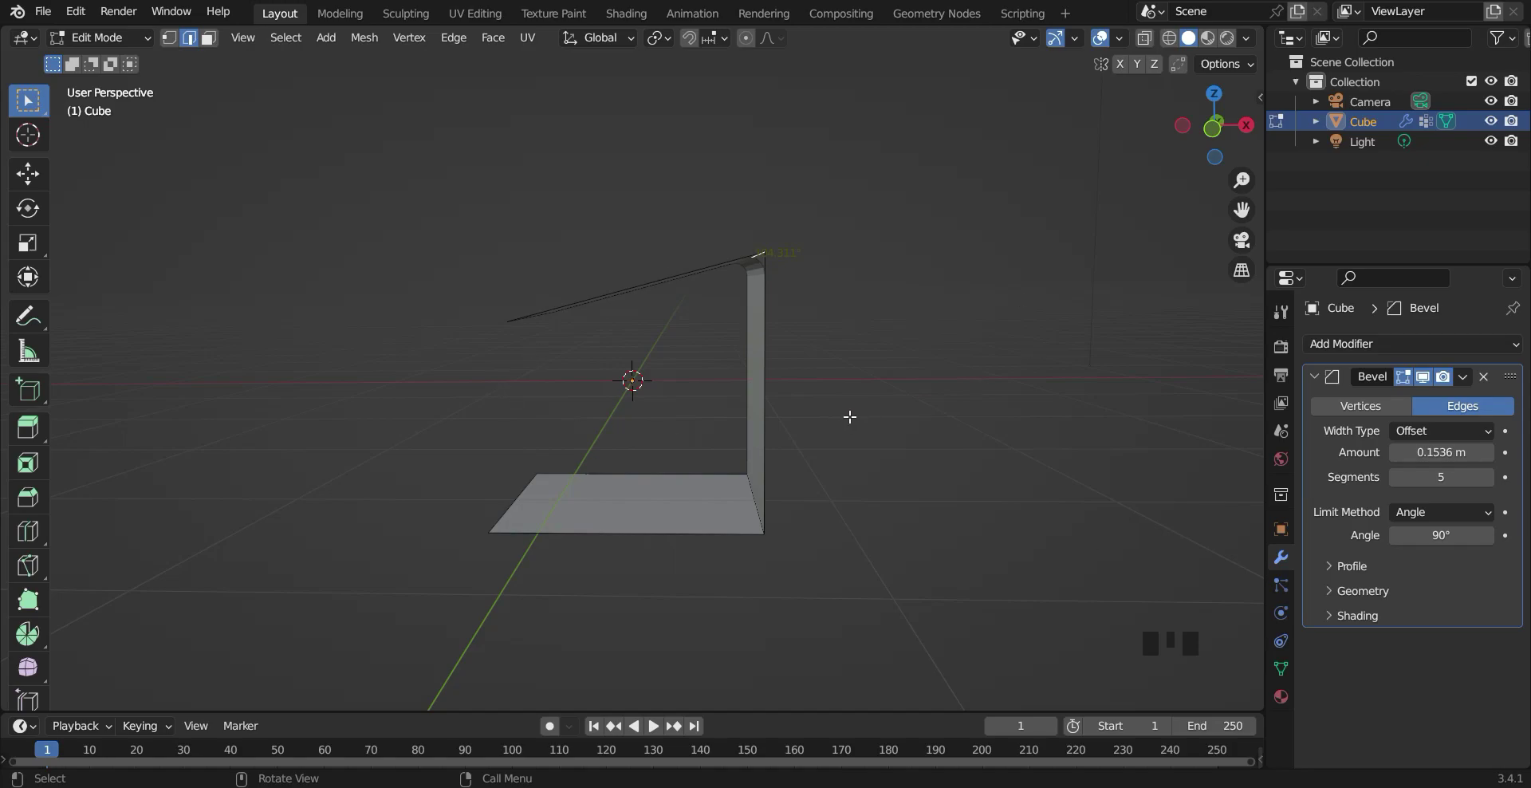
Delete all of the cube's remaining geometry and return to Object Mode.
key("a")
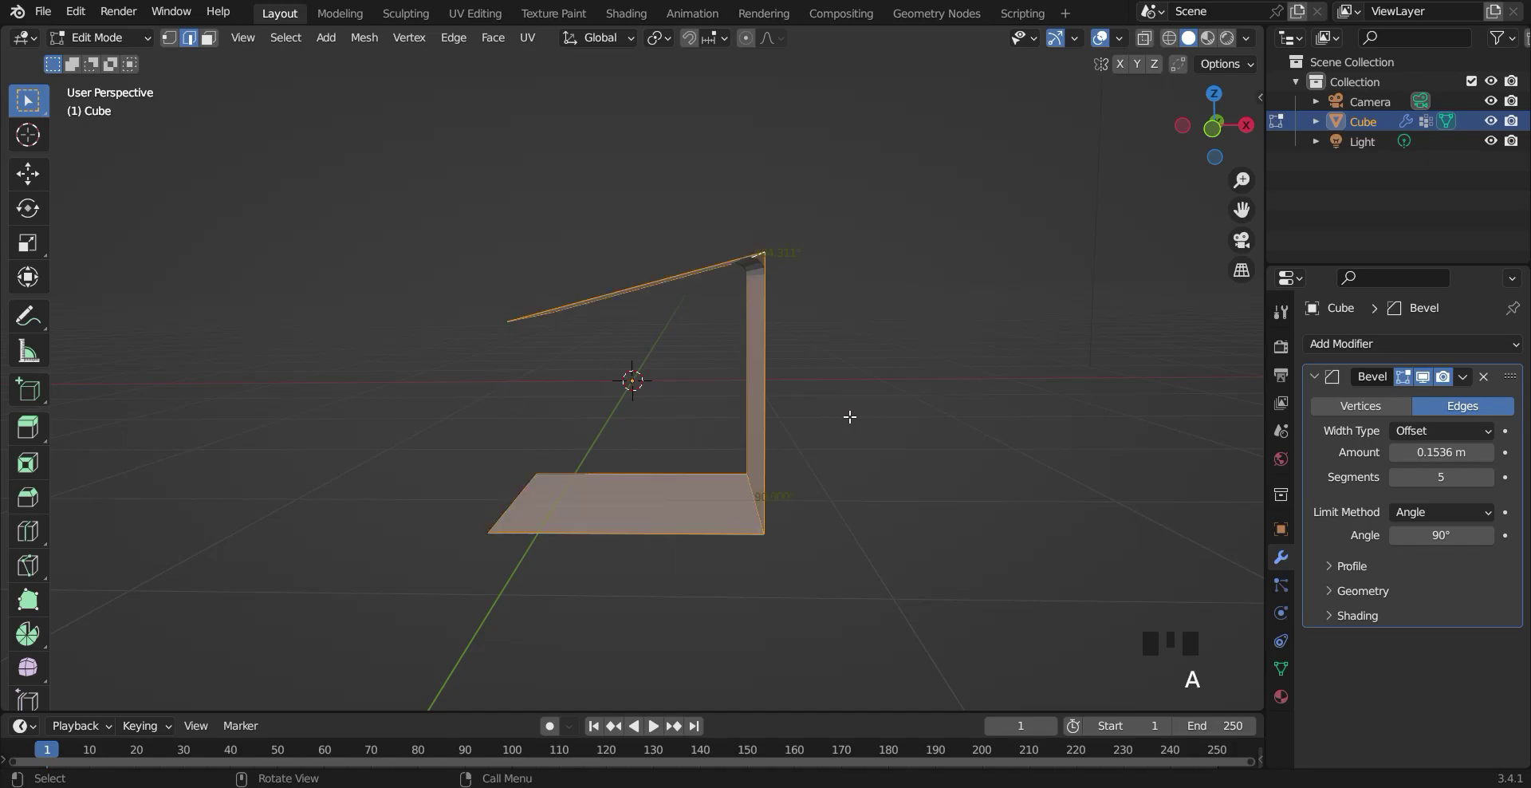
key("x")
left_click(850, 416)
key("Tab")
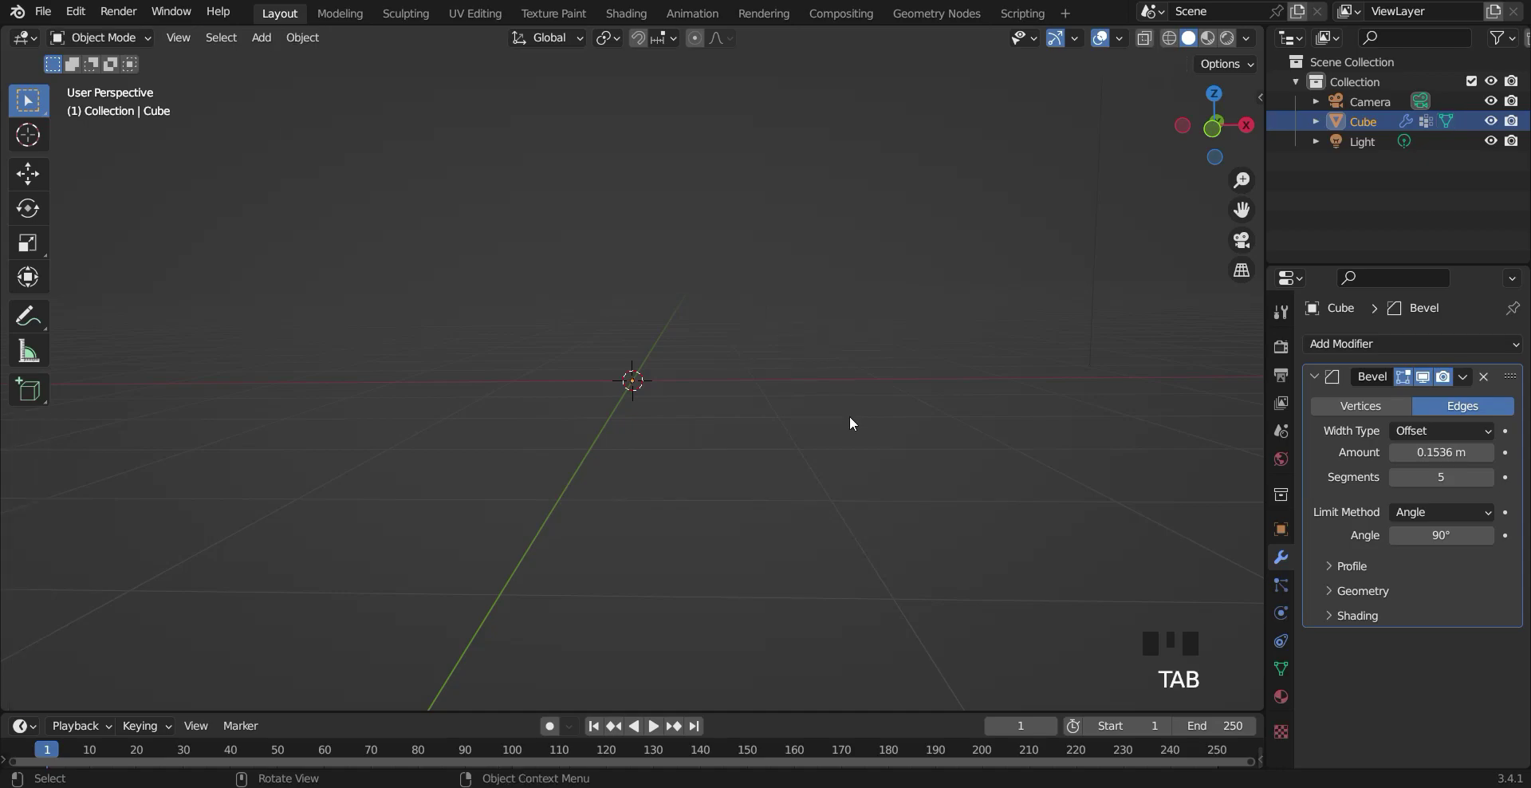
Add a new cube to the scene and give it a Bevel modifier.
key("shift+a")
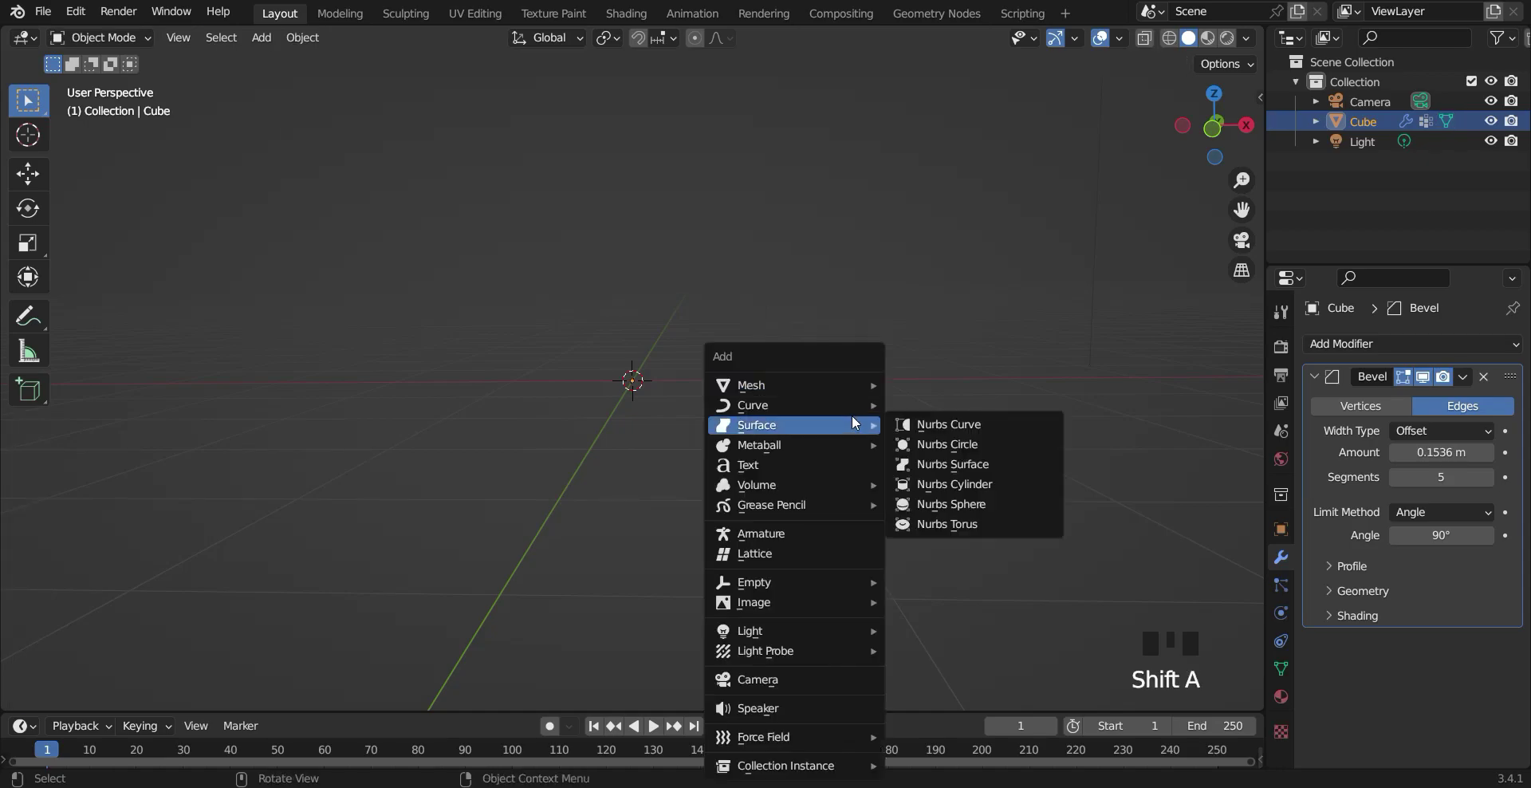
mouse_move(797, 387)
left_click(916, 407)
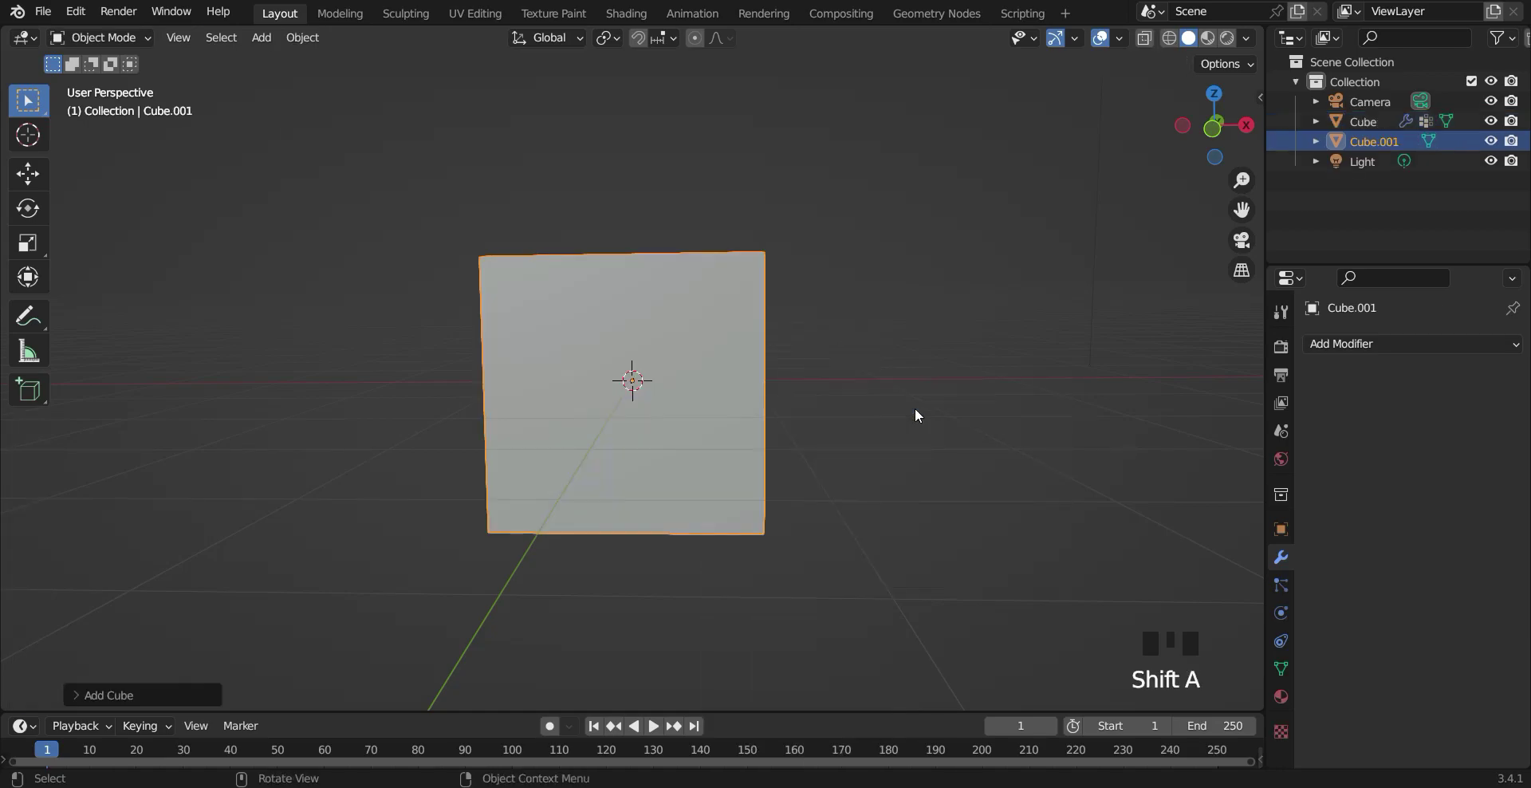
left_click(1382, 345)
left_click(1113, 420)
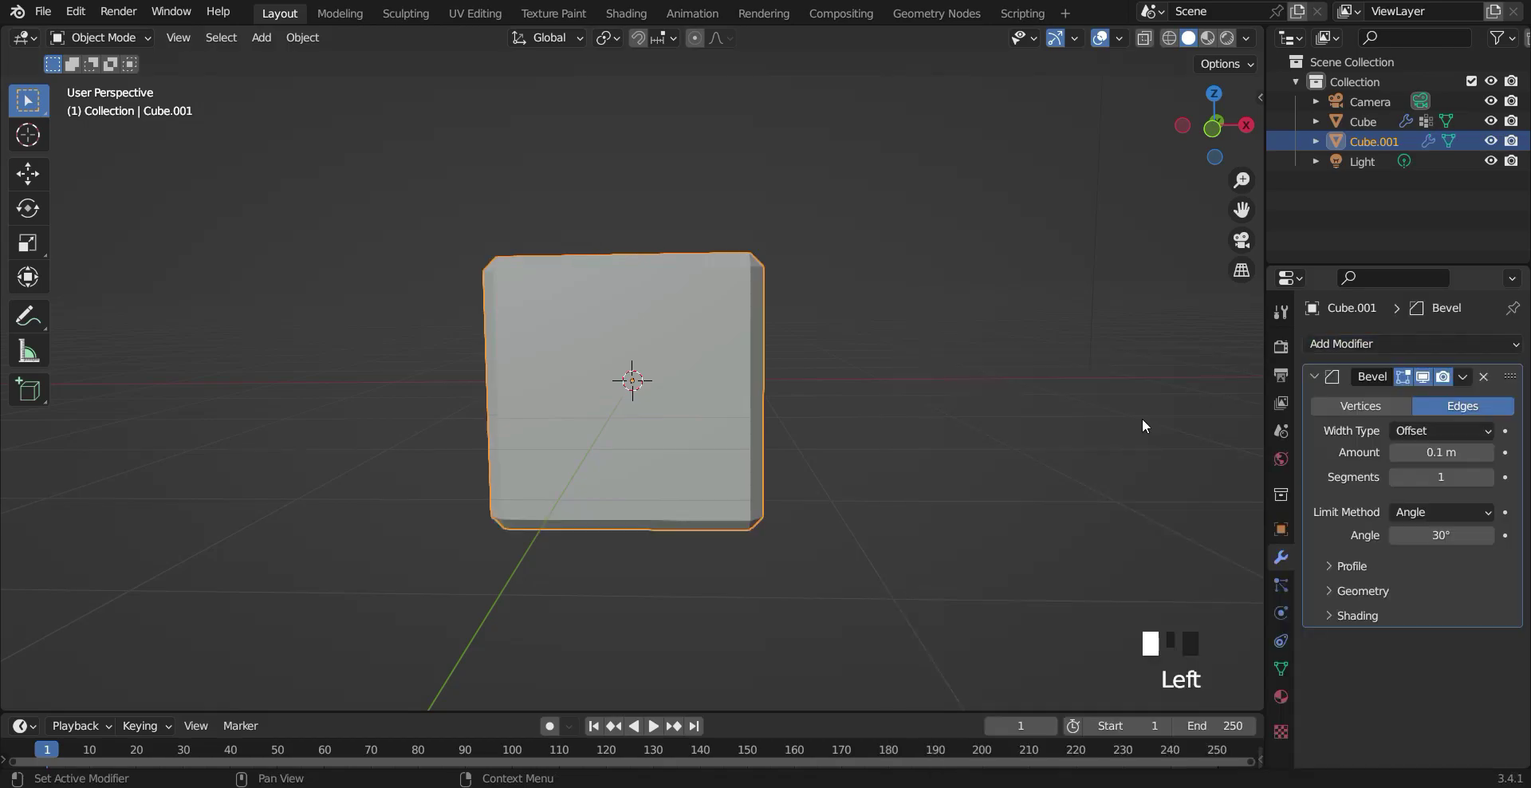
Set the new cube's bevel amount to 0.2 m with 7 segments and show its profile settings.
middle_click_drag(960, 444, 1380, 451)
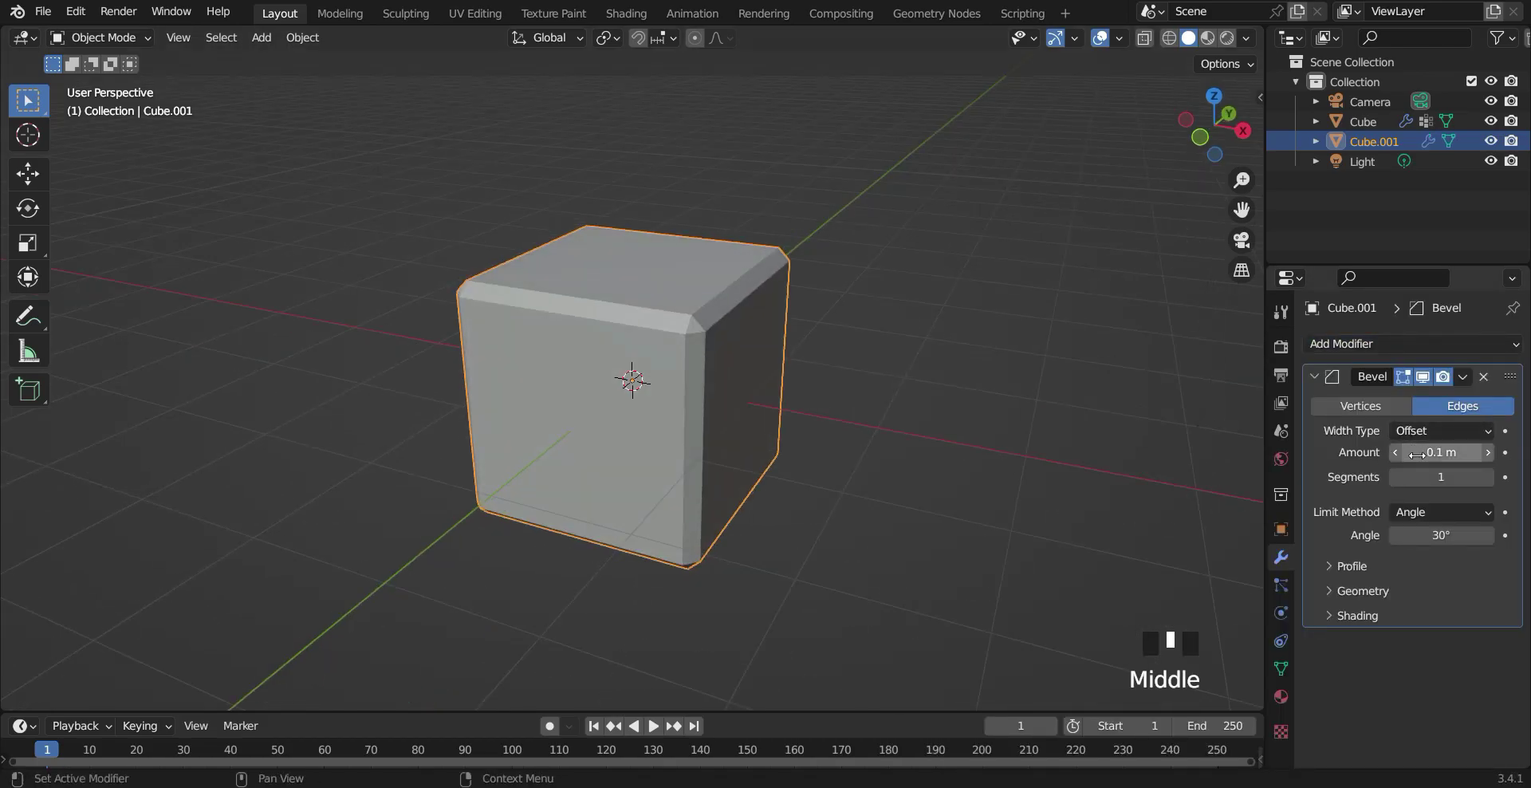
left_click_drag(1428, 452, 1478, 477)
left_click(1331, 565)
scroll(1332, 560, "down", 2)
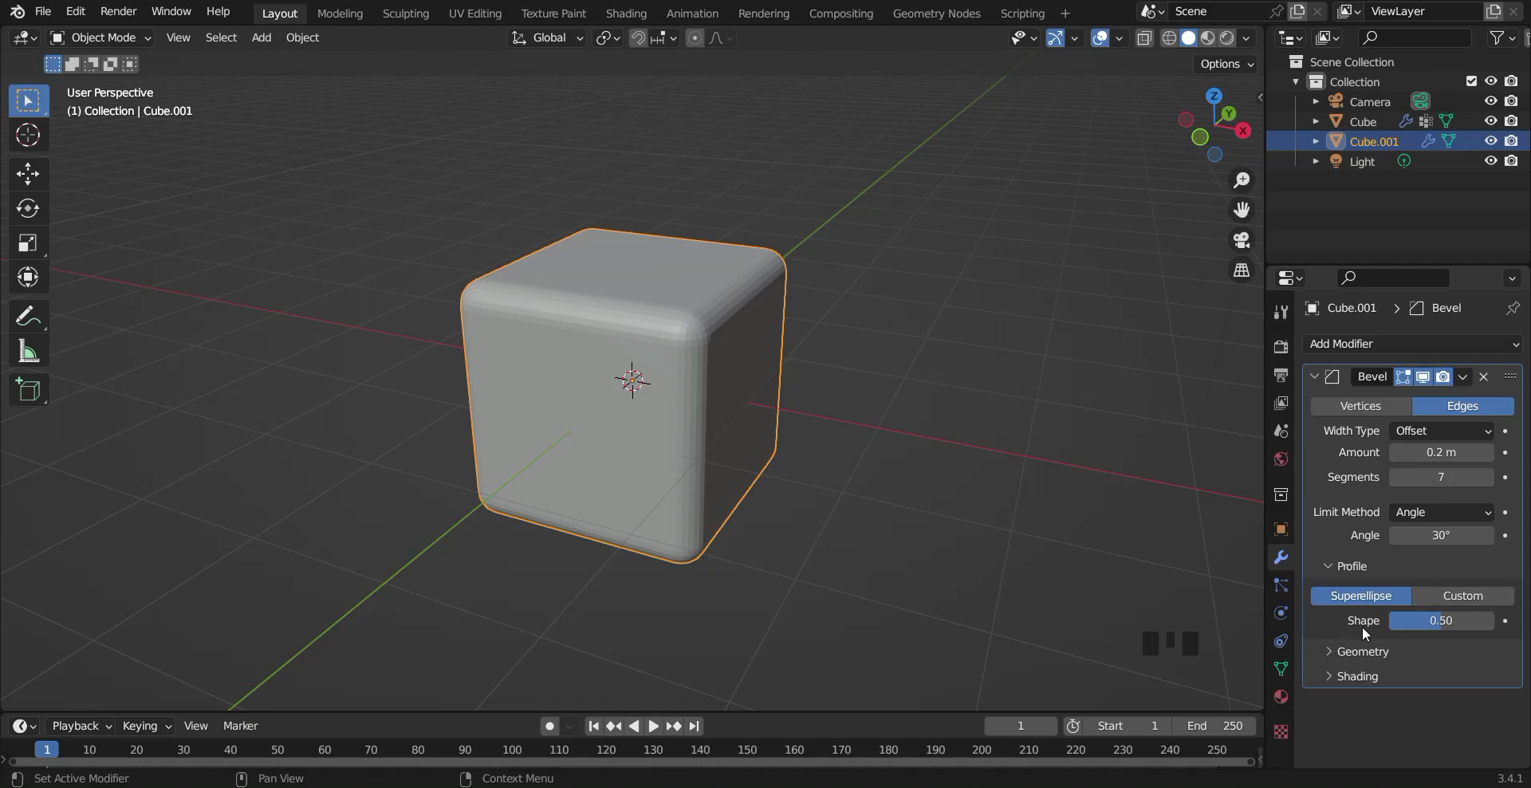
Try different Superellipse shape values on the bevel profile up close and reset the shape to 0.5.
left_click_drag(1443, 623, 1389, 624)
mouse_move(859, 468)
middle_mouse_down()
mouse_move(768, 467)
mouse_move(839, 467)
middle_mouse_up()
scroll(771, 467, "up", 3)
left_click_drag(1443, 625, 1476, 625)
left_click(1435, 621)
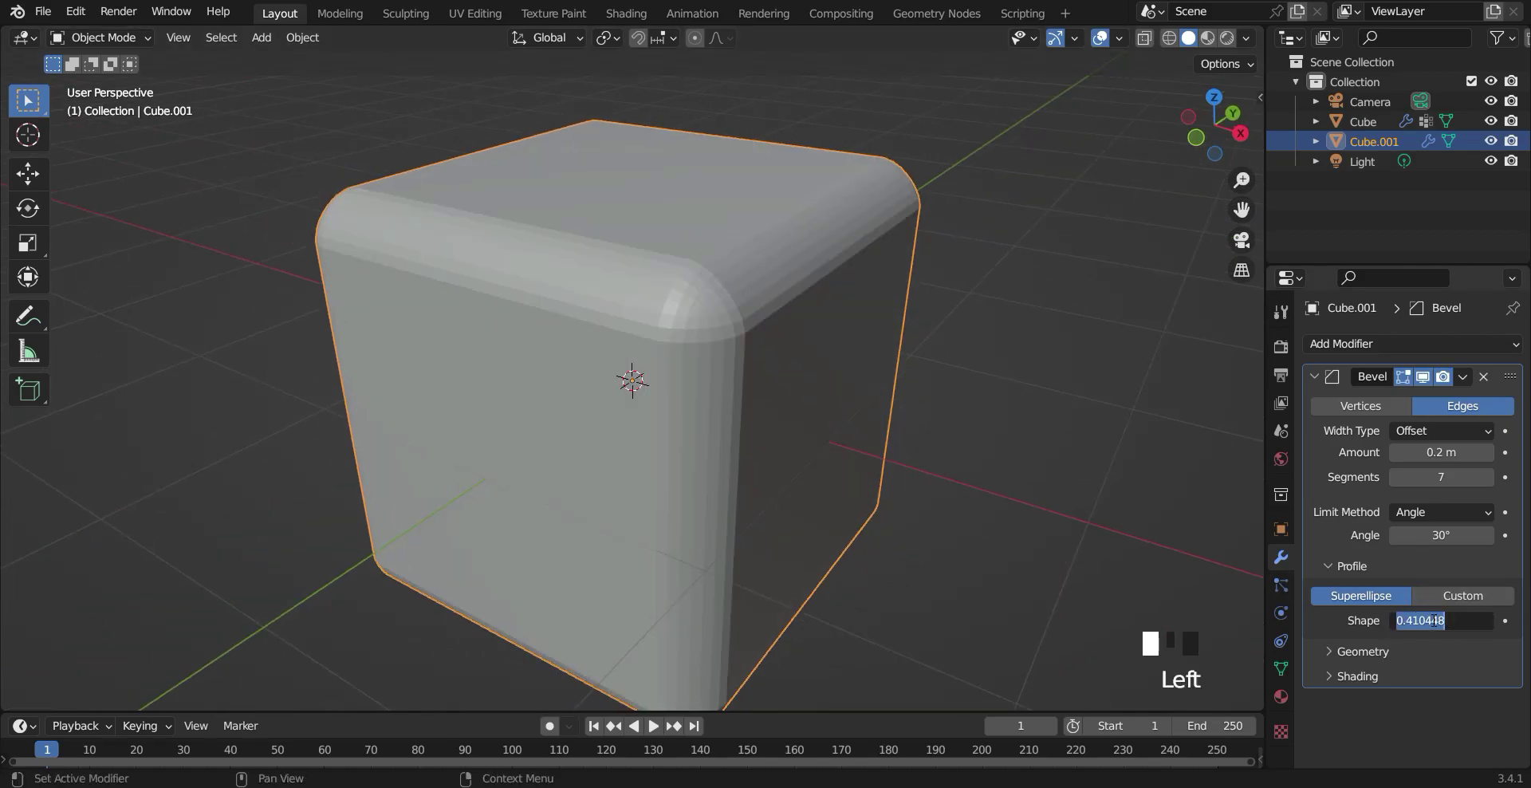
key("BackSpace")
type(".5")
key("Return")
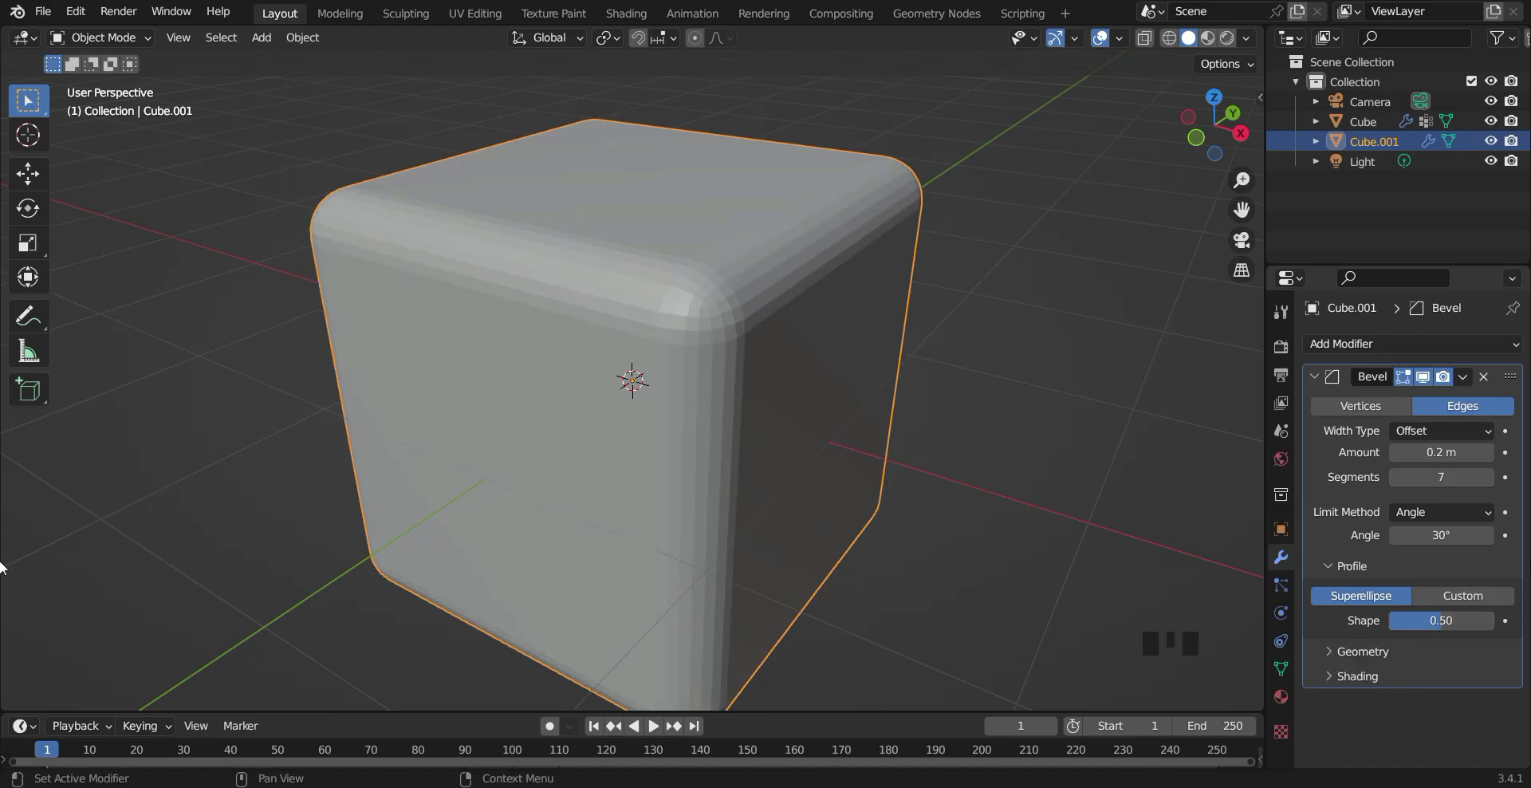
Switch the bevel profile to Custom and bend its curve with added points, including one at about 0.40, 0.31.
left_click(1489, 590)
scroll(1474, 607, "down", 8)
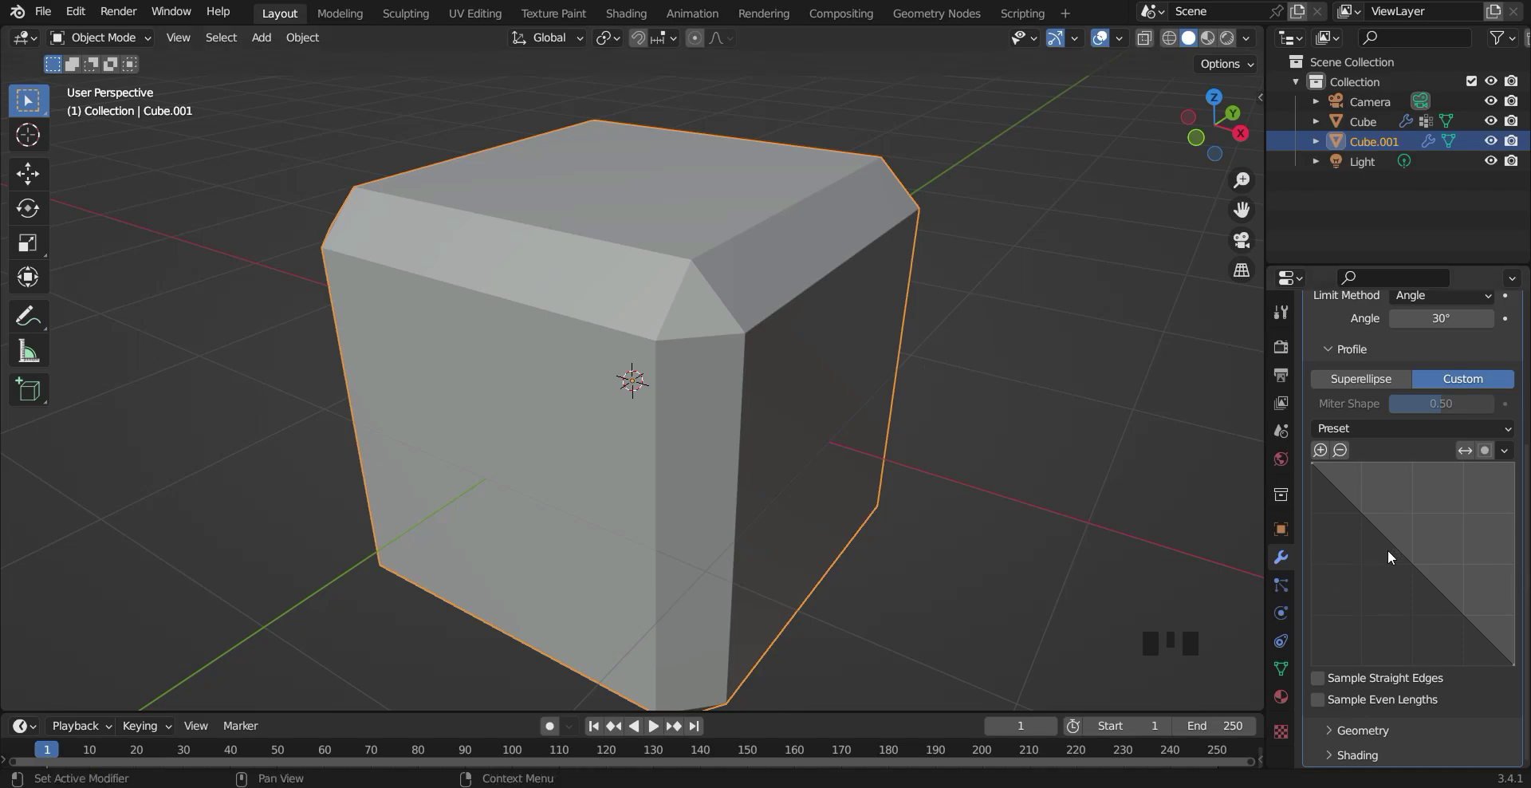
left_click_drag(1352, 497, 1329, 518)
left_click_drag(1368, 563, 1394, 602)
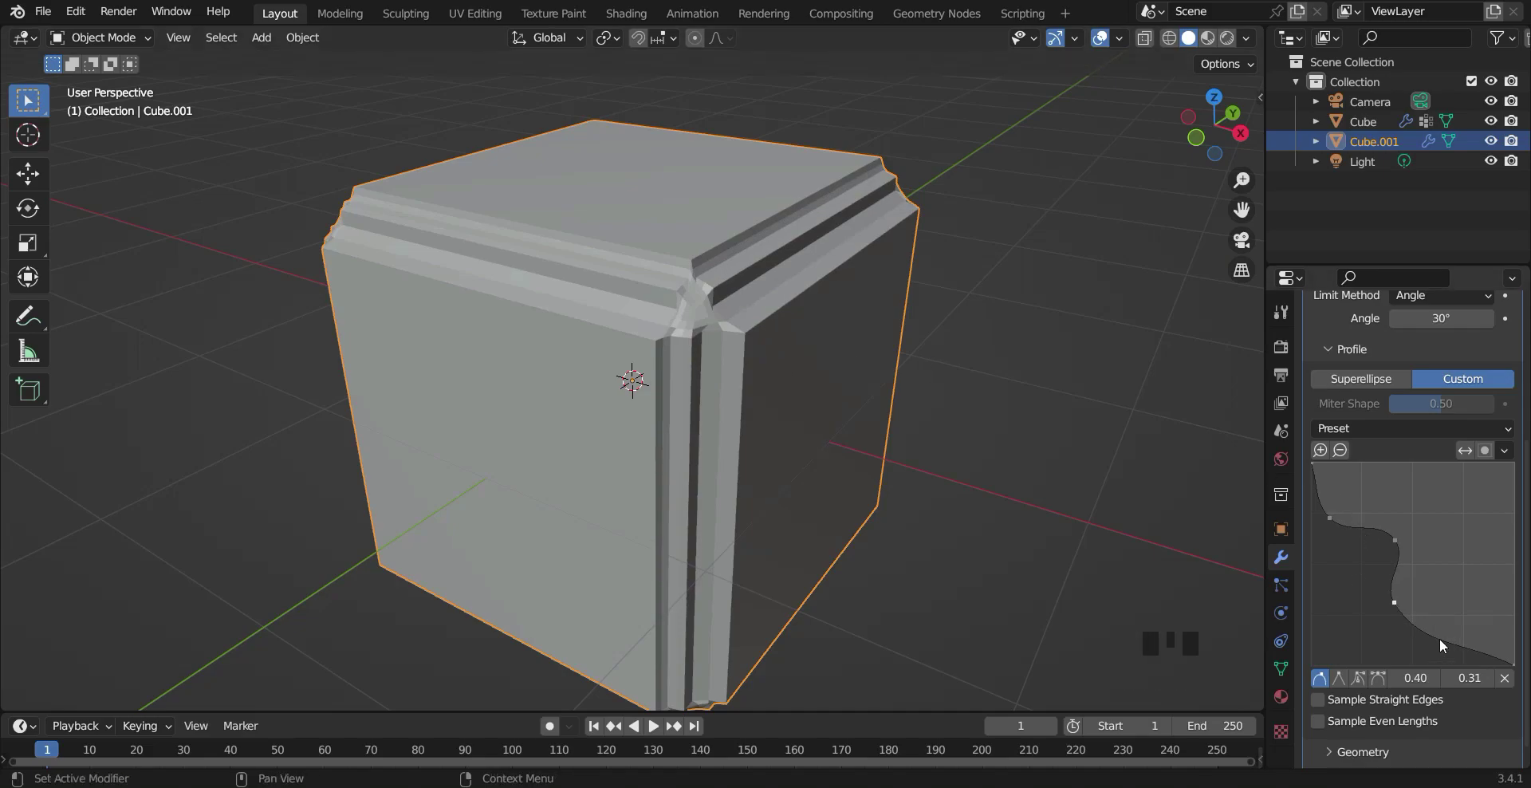
Reshape both ends of the custom profile curve into waves, adding a low point near its end and one at 0.38, 0.84.
mouse_move(1442, 637)
left_mouse_down()
mouse_move(1475, 614)
mouse_move(1419, 648)
left_mouse_up()
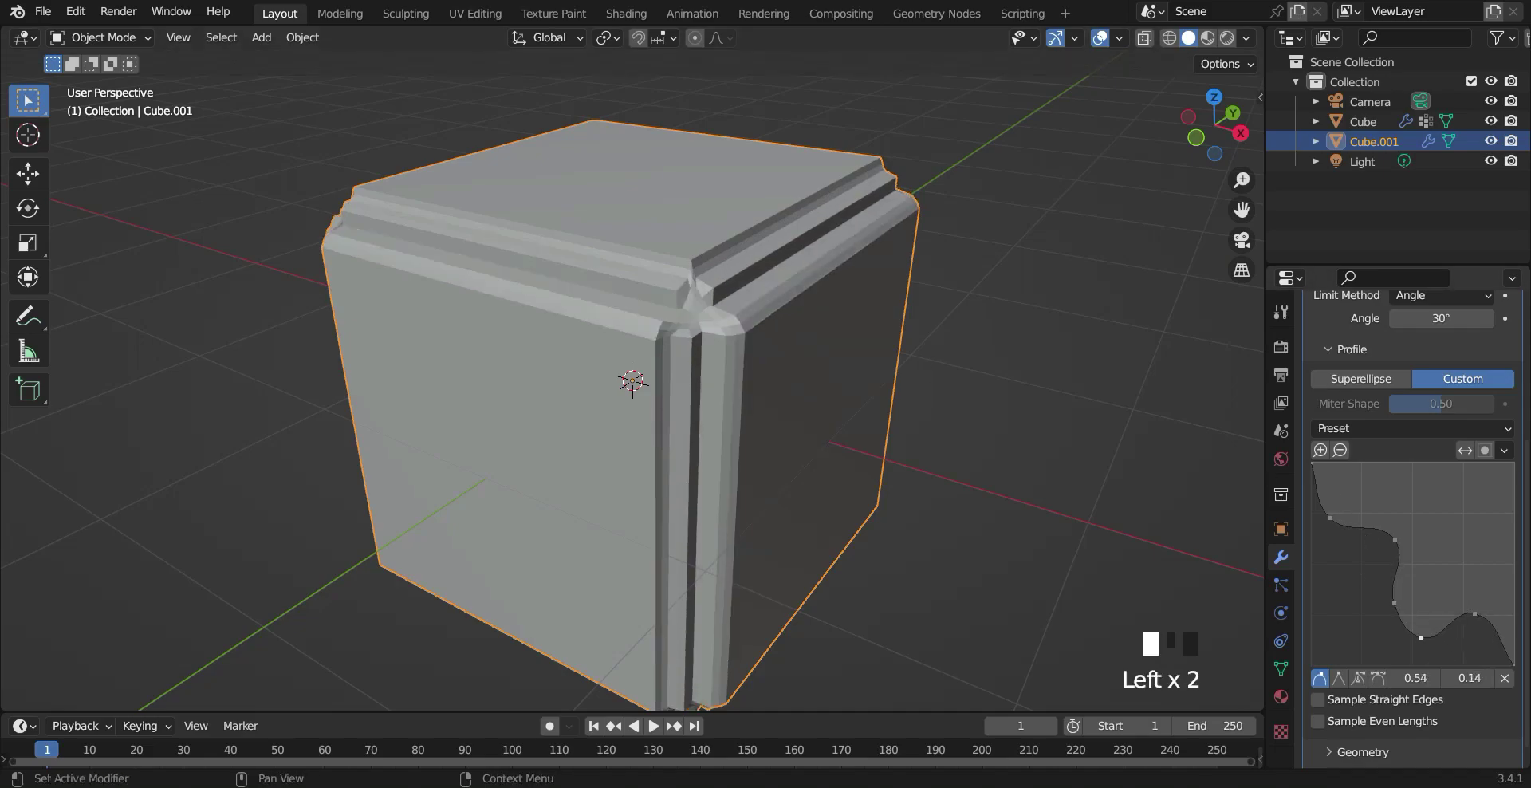
left_click_drag(1361, 529, 1390, 491)
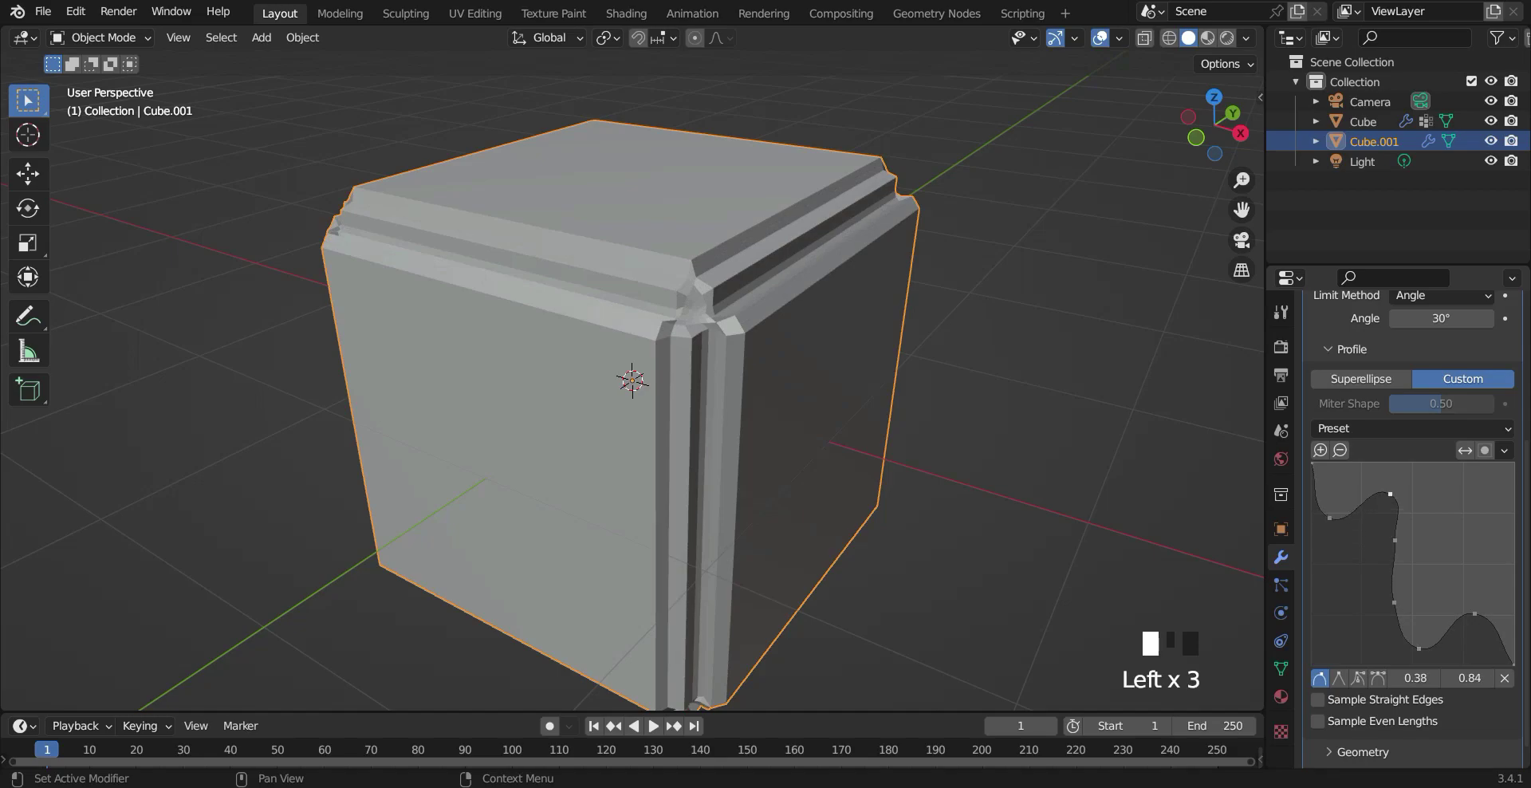
left_click(1390, 492)
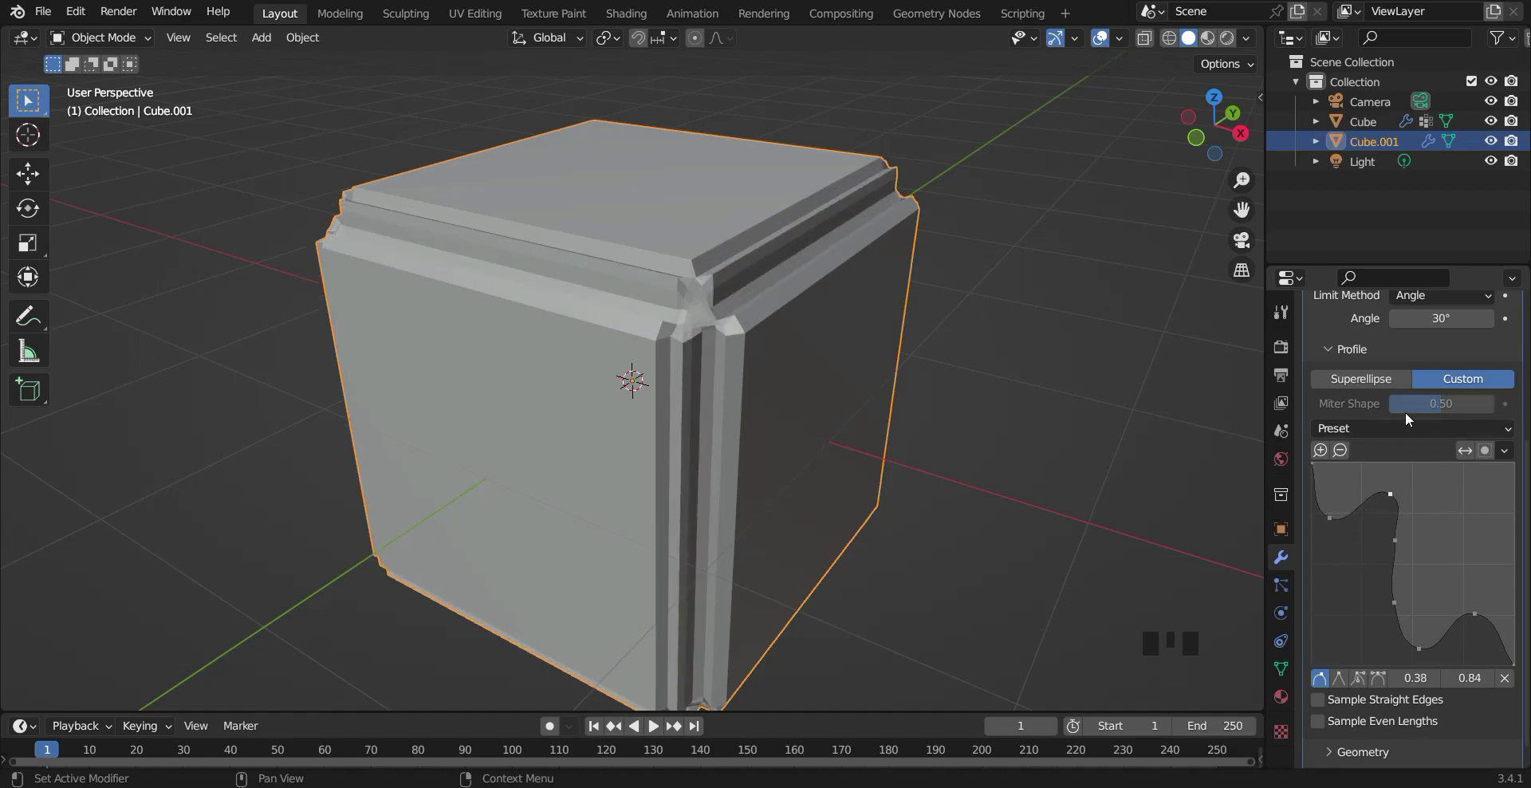
Apply the Steps preset to the custom bevel profile and raise the bevel's segments to 19.
left_click(1396, 429)
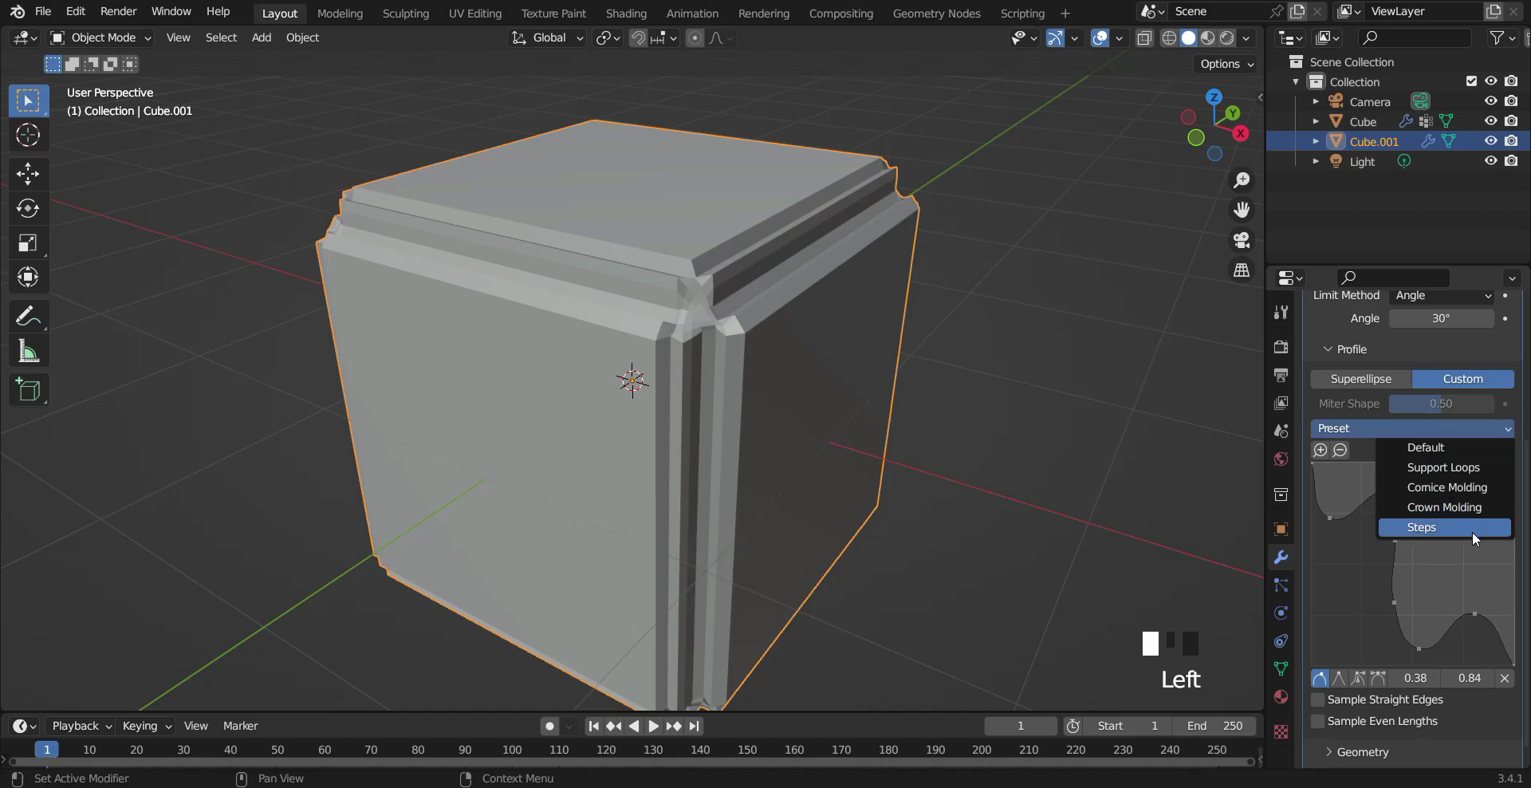
left_click(1431, 431)
left_click(1447, 529)
scroll(1436, 510, "up", 3)
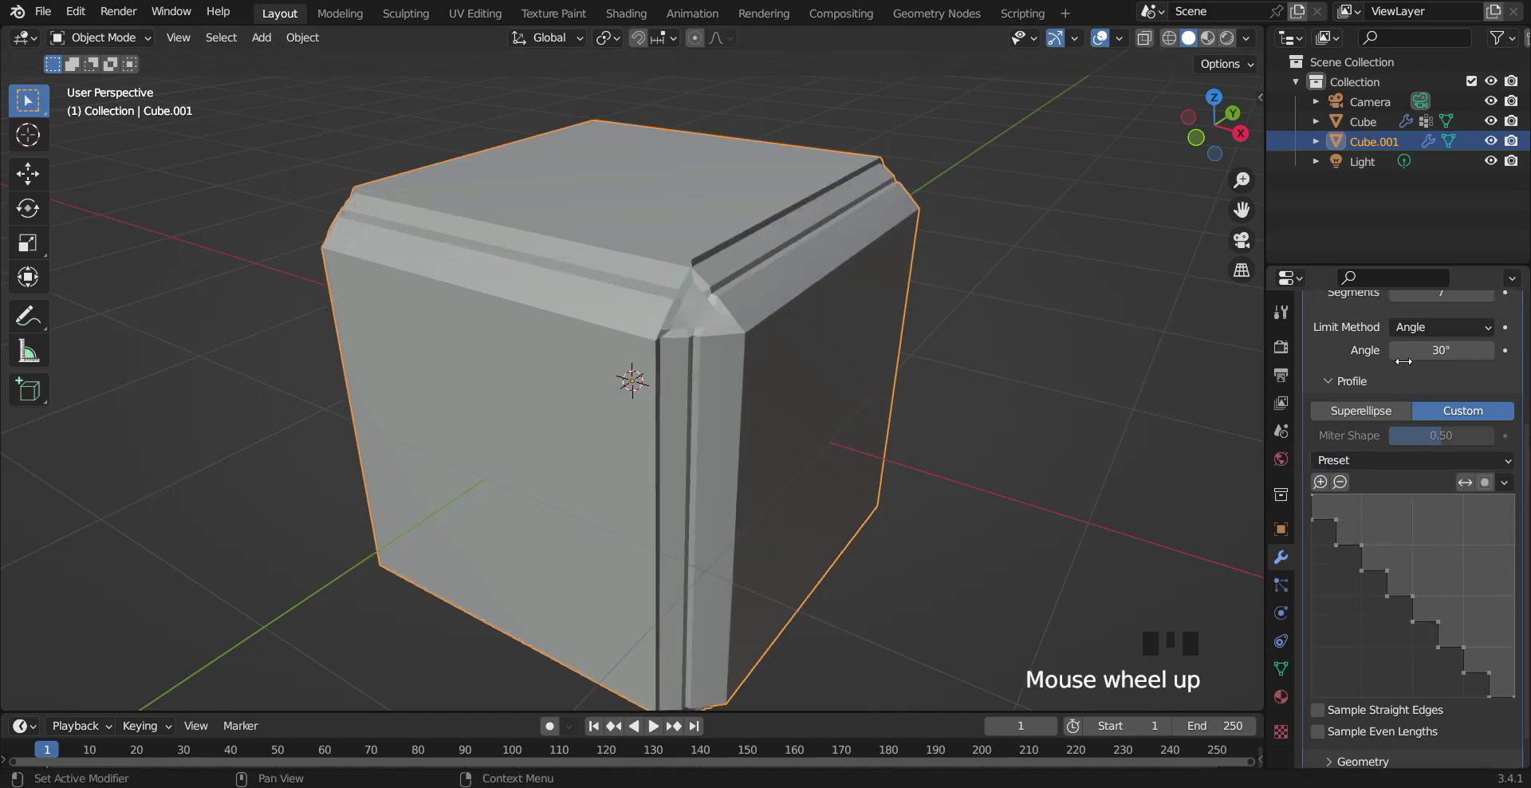
left_click_drag(1441, 356, 1488, 356)
Pull a middle corner point of the stepped profile curve outward and view its effect on the cube's edges.
middle_click_drag(1027, 396, 763, 436)
scroll(730, 421, "up", 3)
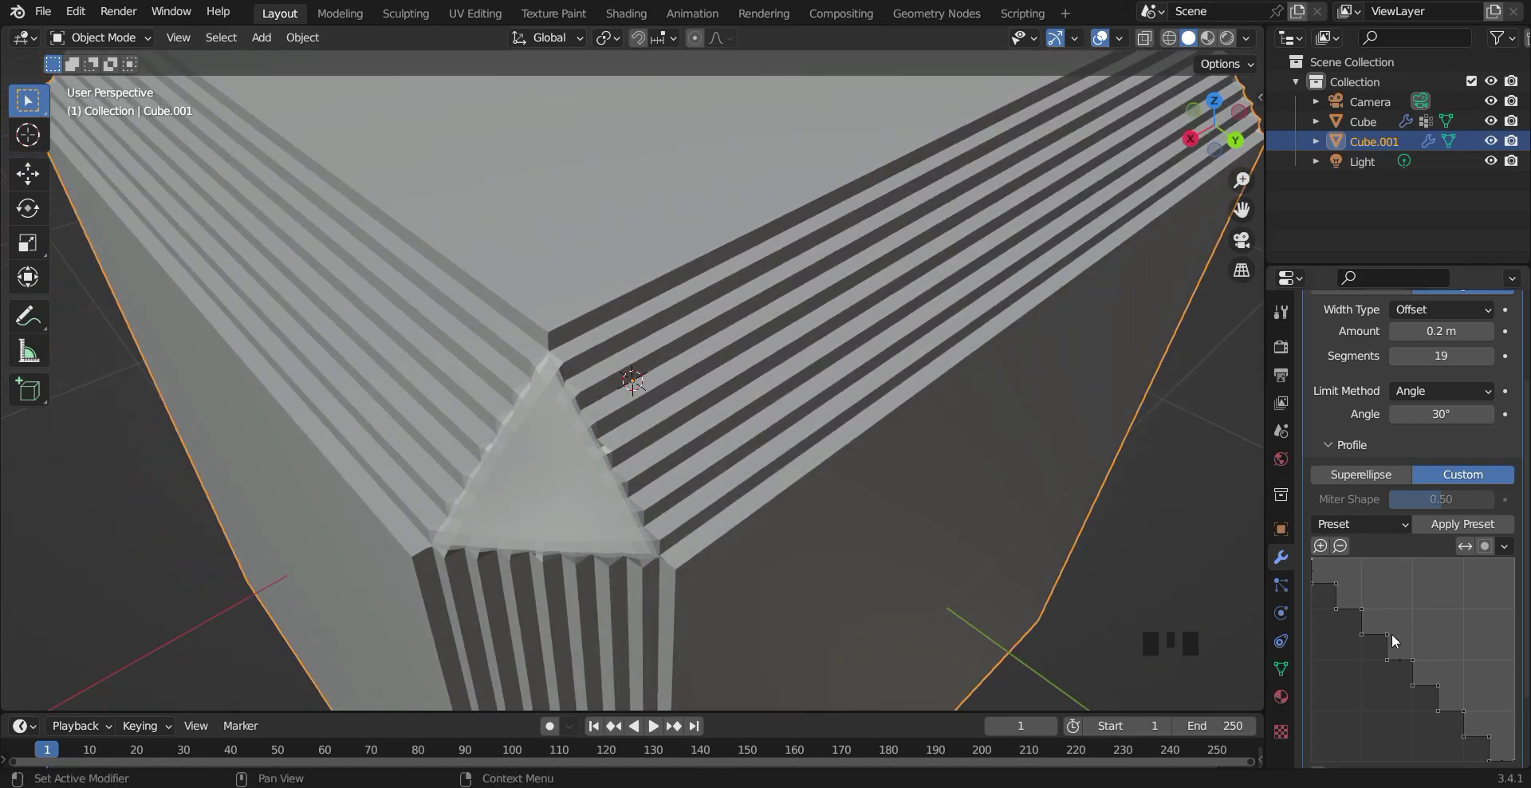
left_click_drag(1388, 635, 1411, 601)
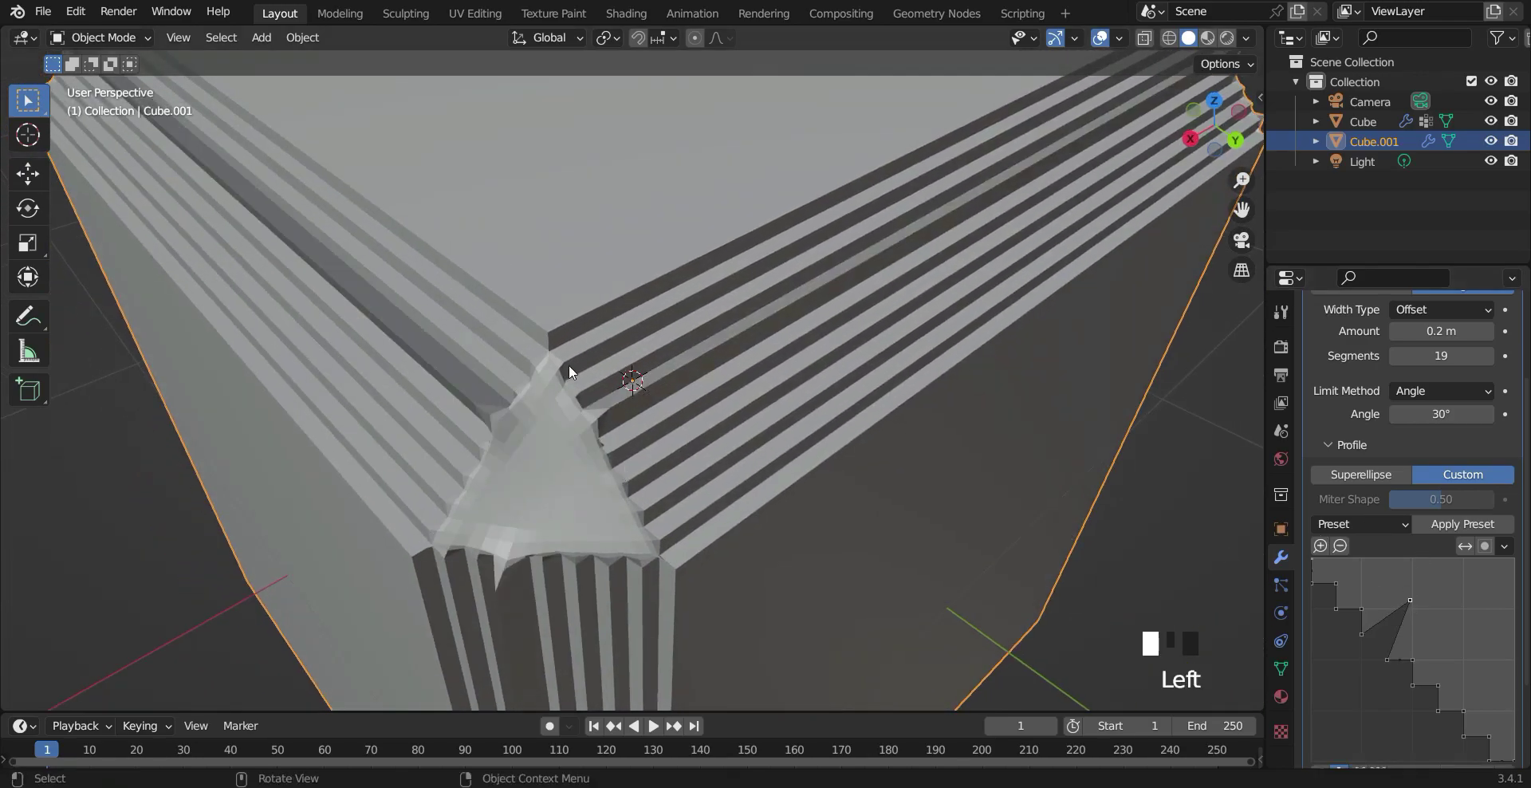
scroll(735, 426, "down", 3)
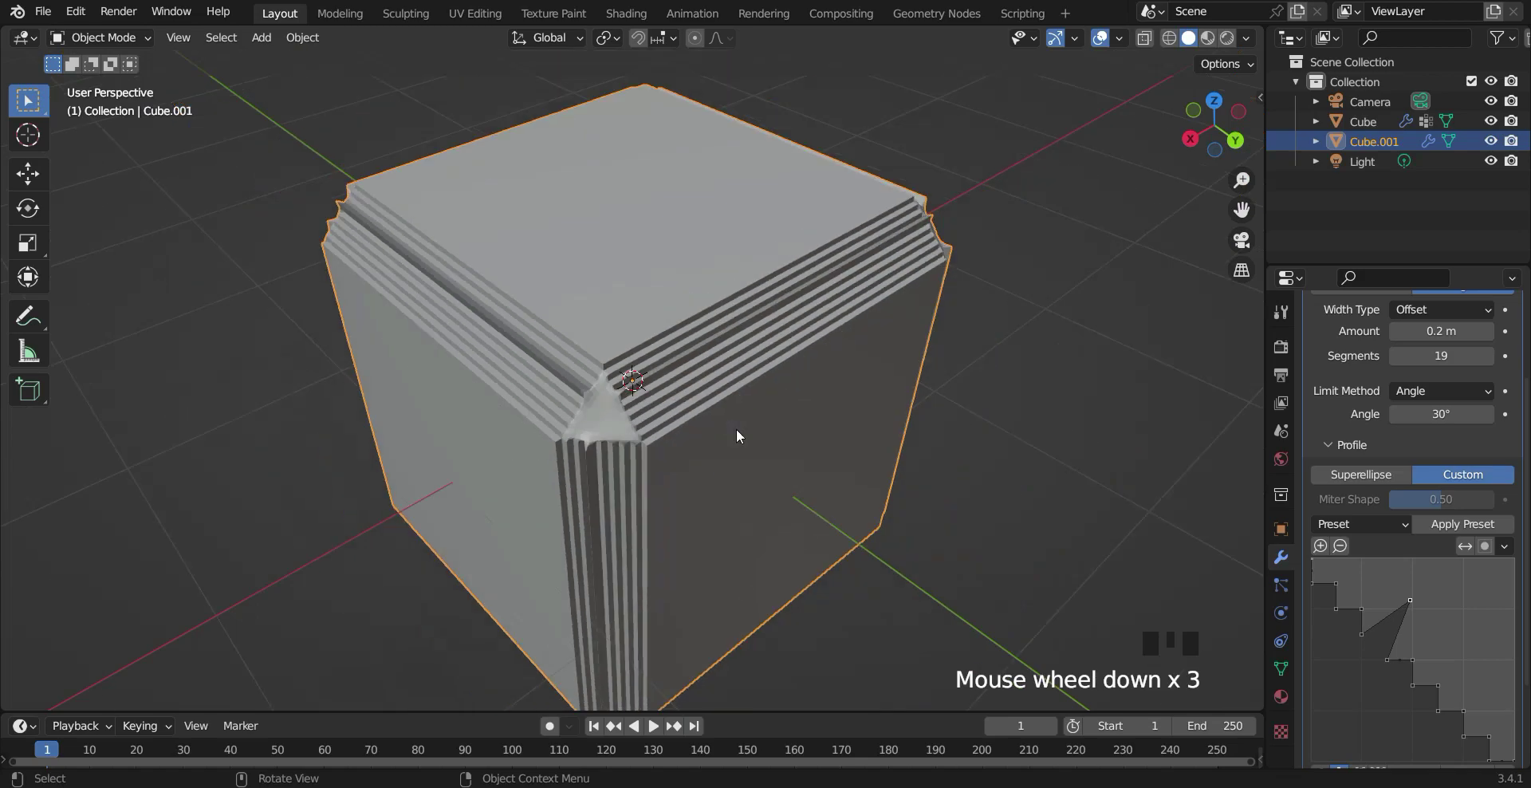
Try the Support Loops and Crown Molding profile presets and inspect the Crown Molding result around the cube.
left_click(1373, 524)
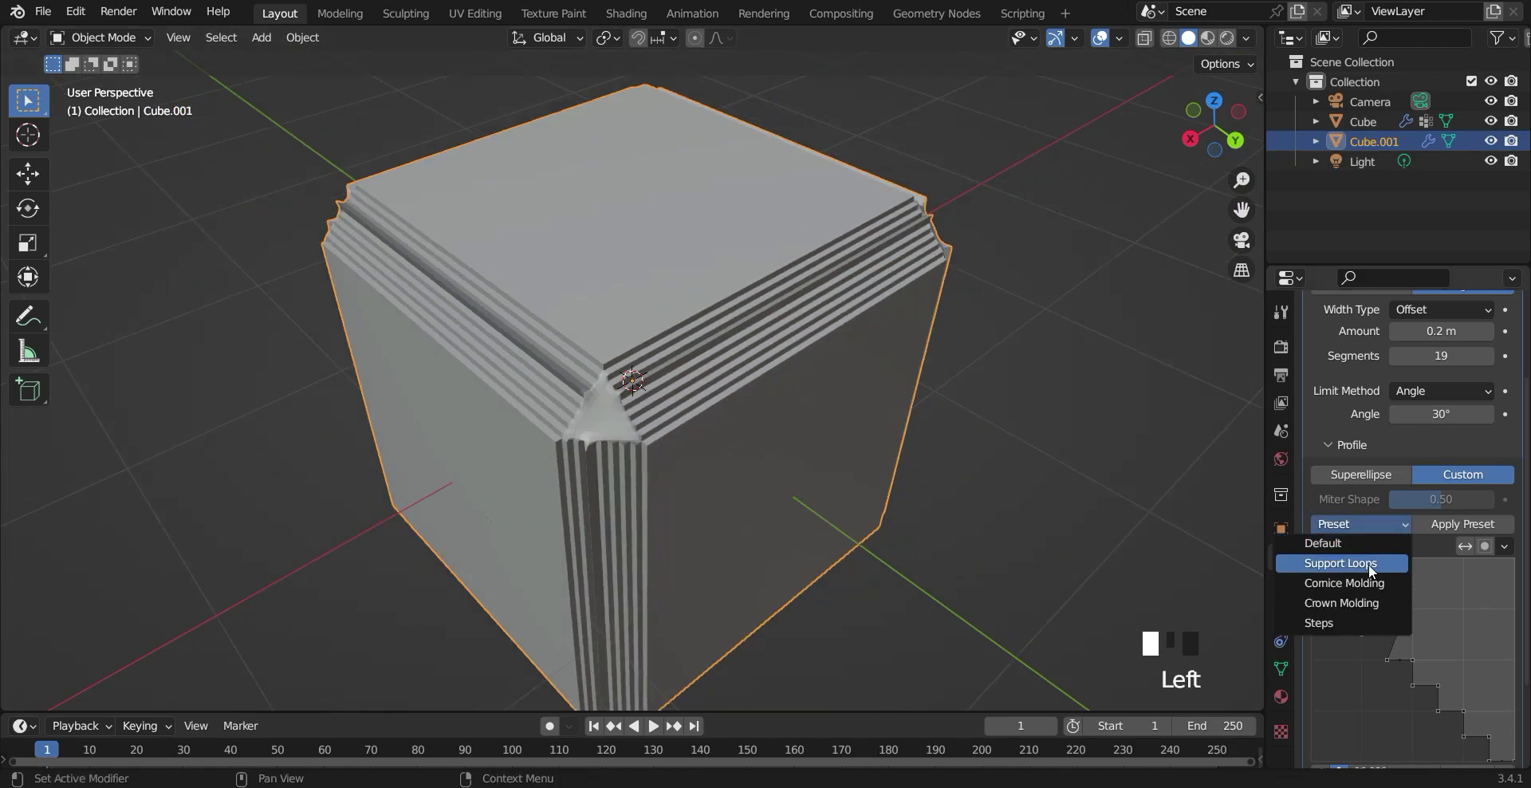
left_click(1369, 563)
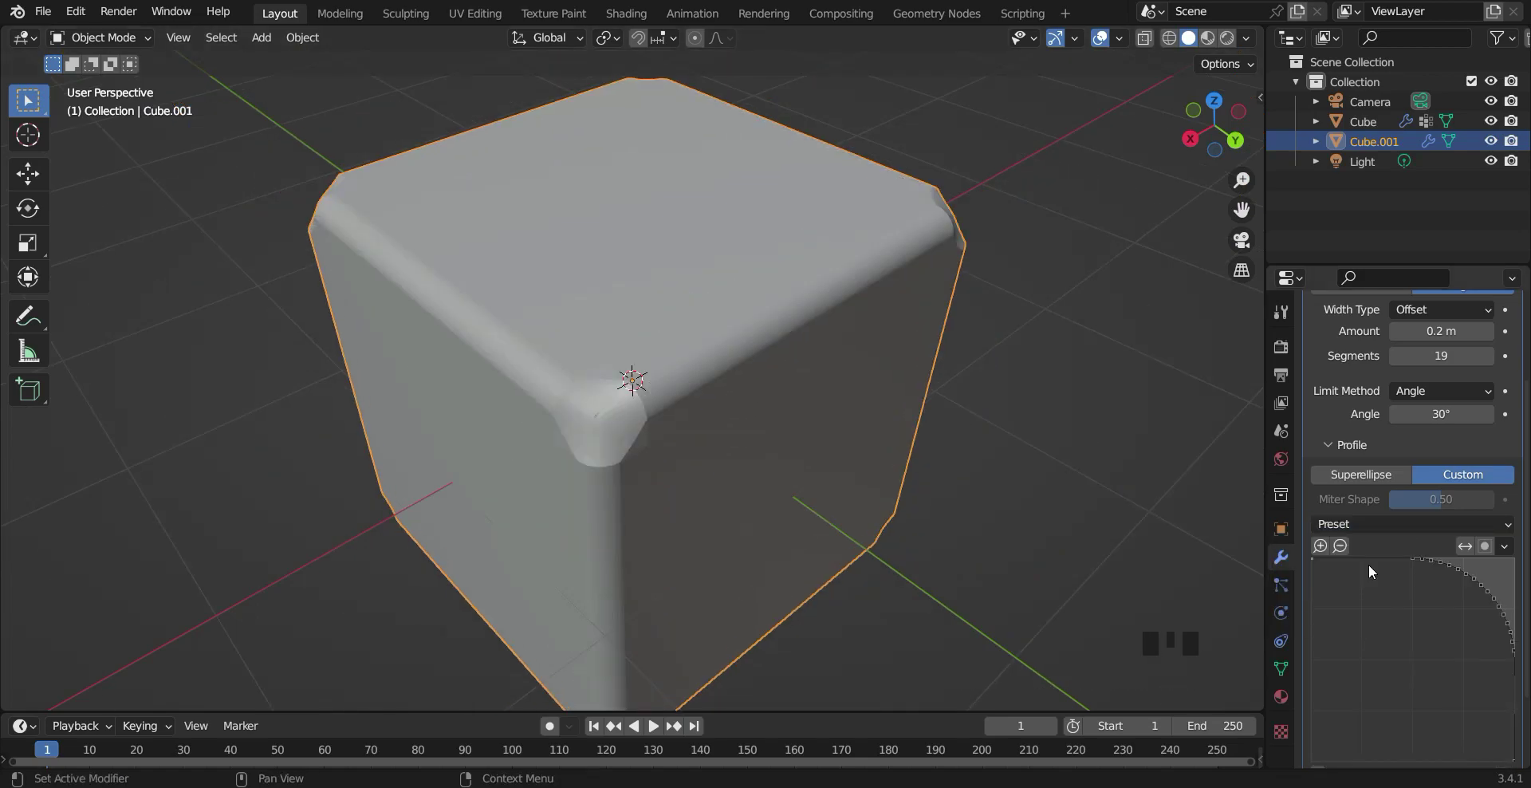
left_click(1375, 519)
left_click(1375, 519)
left_click(1372, 518)
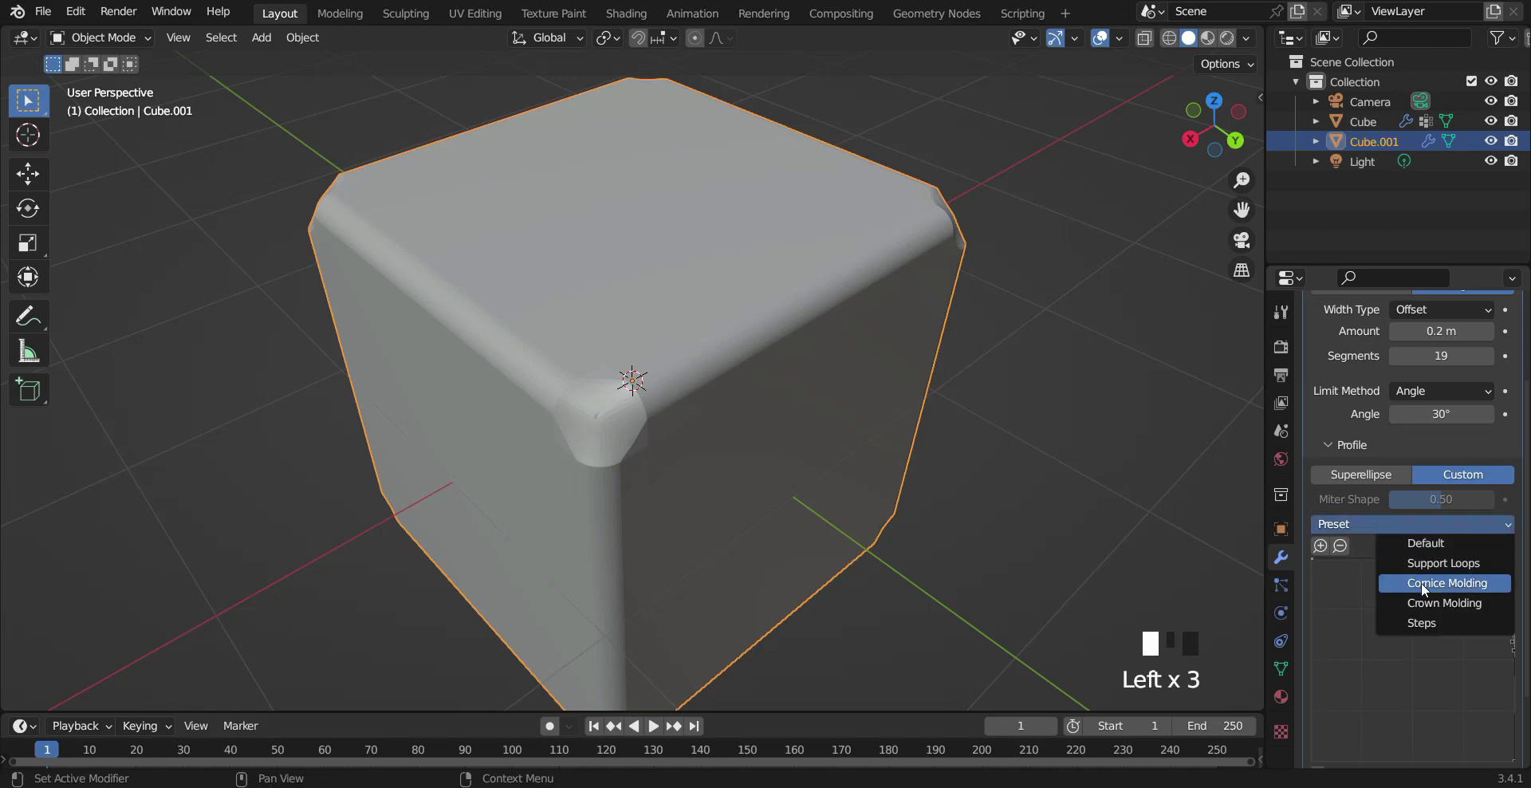
left_click(1456, 601)
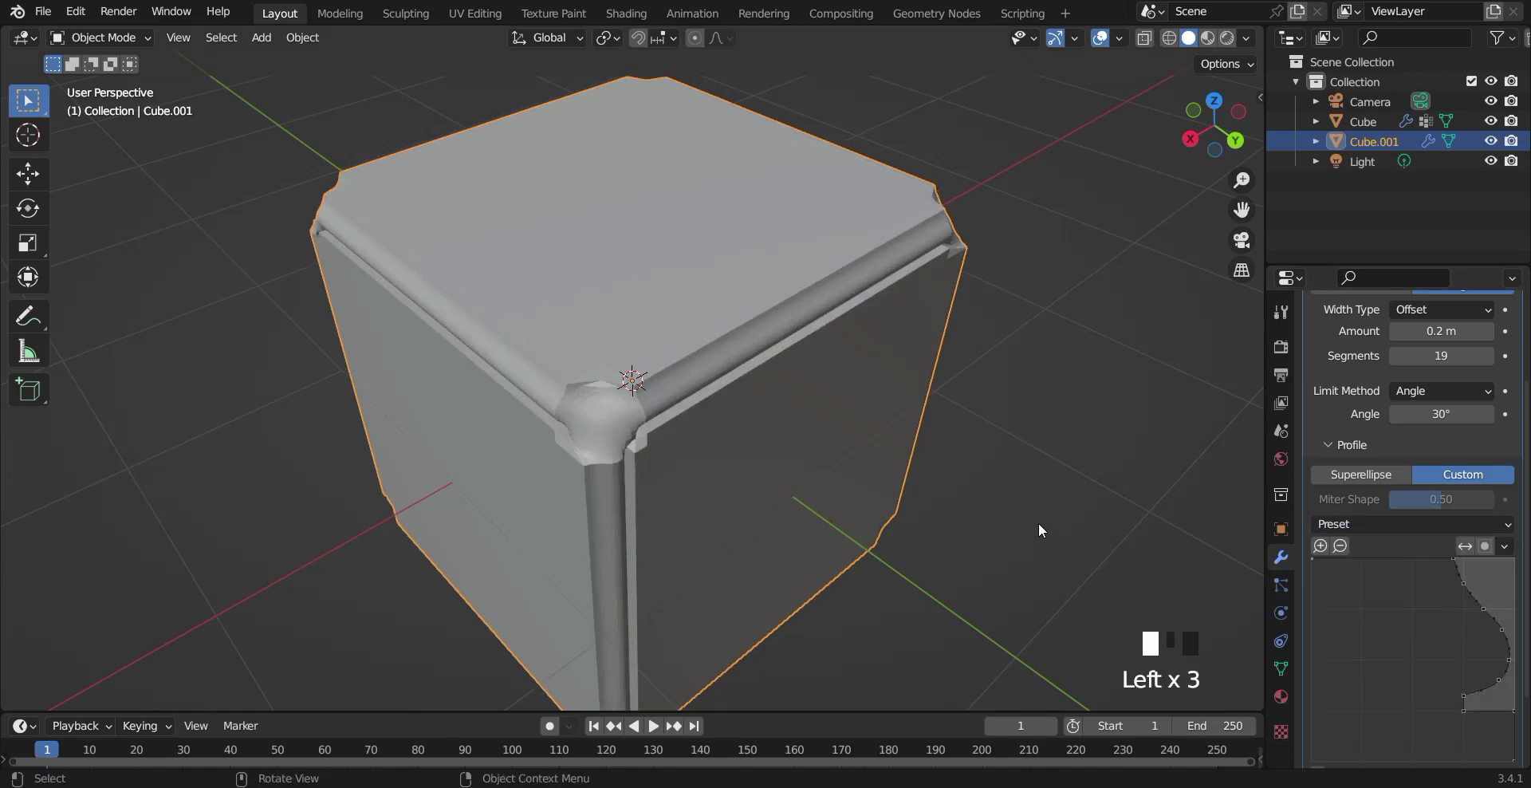
middle_click_drag(1039, 523, 997, 435)
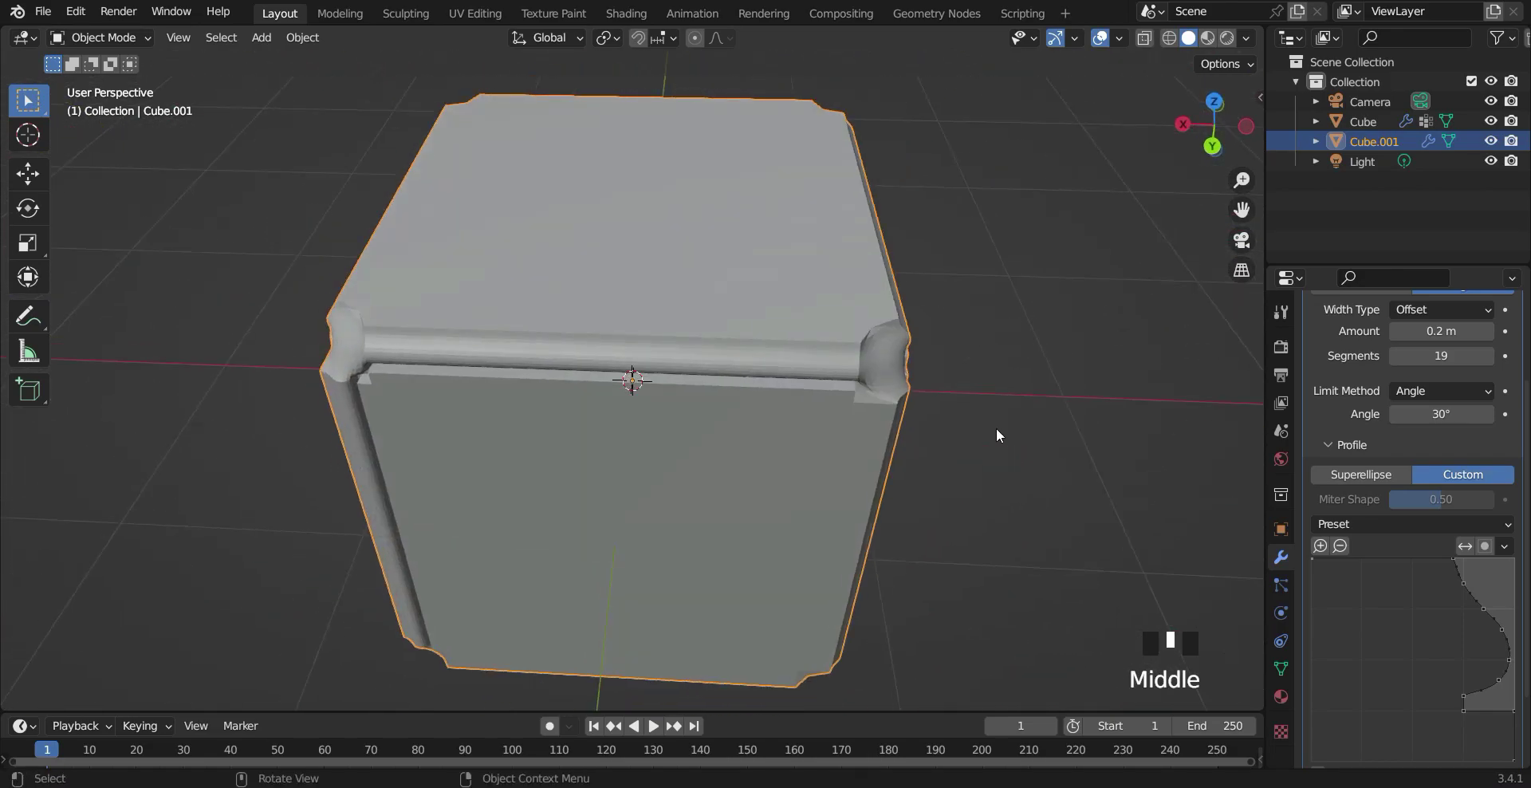
Set the bevel profile back to Superellipse and show the modifier's Geometry settings.
scroll(1362, 437, "down", 2)
left_click(1362, 437)
scroll(1424, 586, "down", 2)
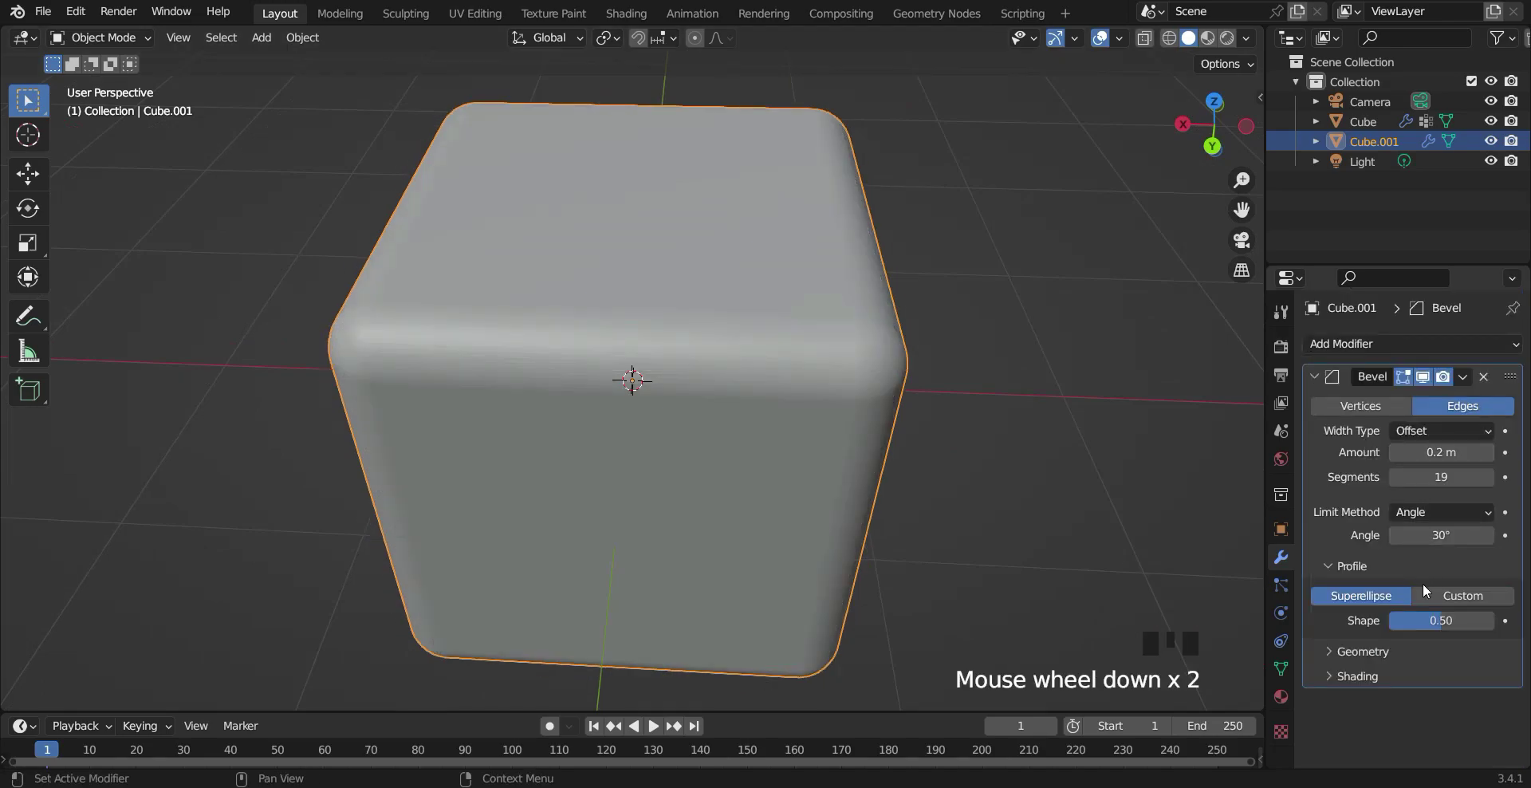
middle_click_drag(1025, 533, 961, 509)
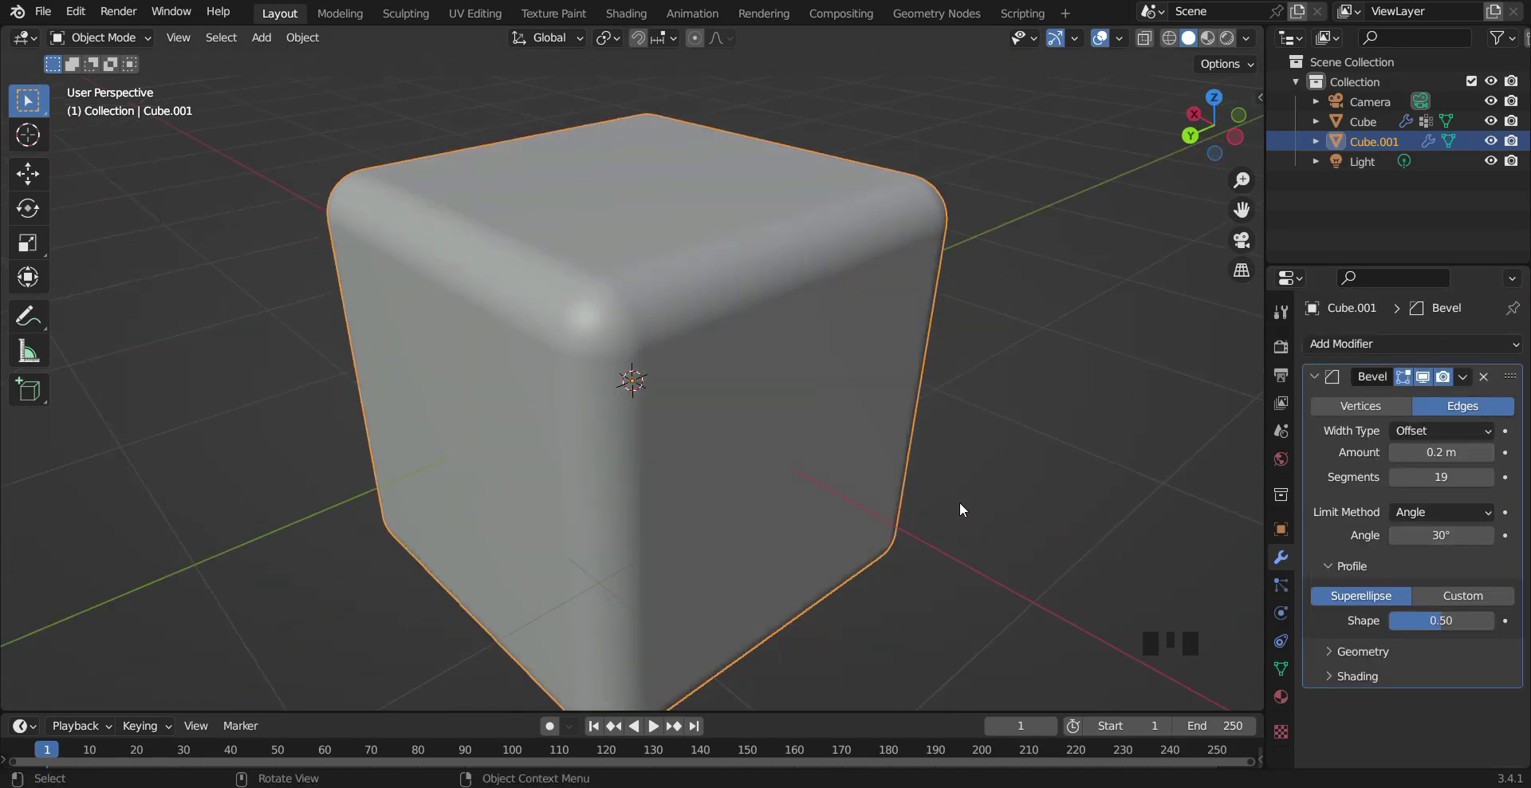
left_click(1337, 651)
scroll(1334, 643, "down", 9)
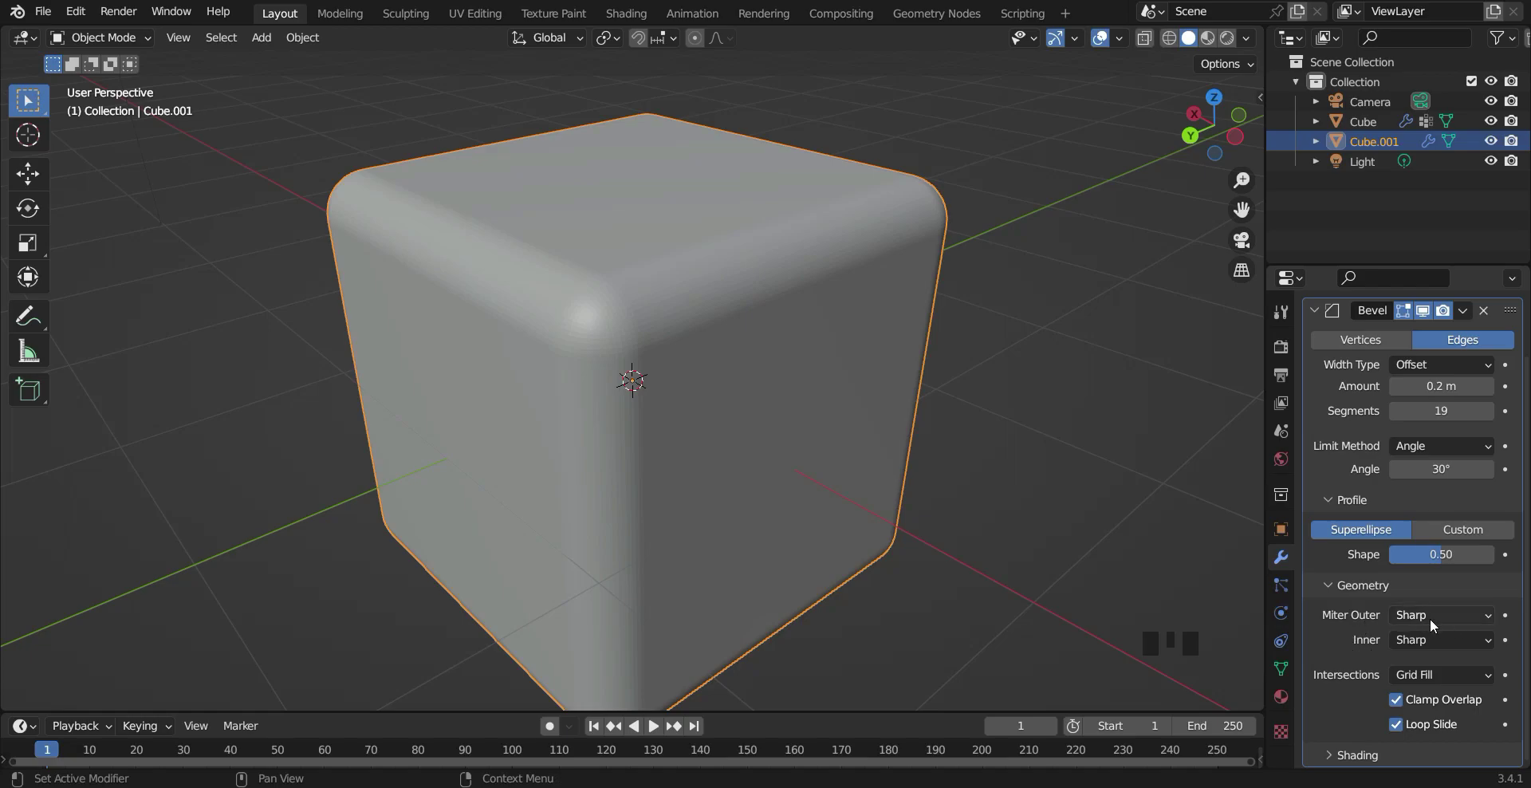
Hide the bevel in the viewport and turn off the edge angle display while editing the cube's mesh.
left_click(1450, 615)
left_click(1425, 313)
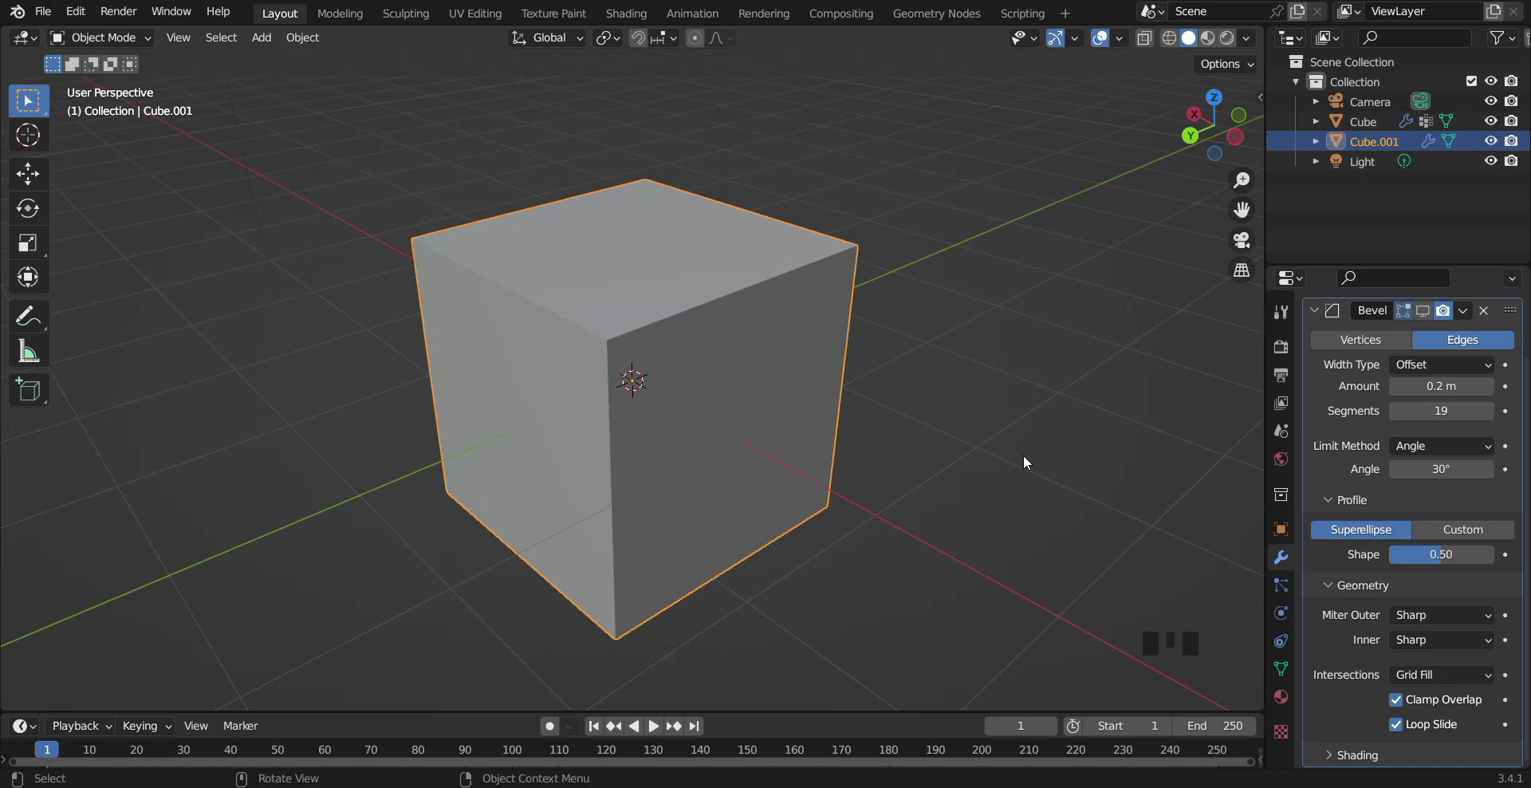
key("Tab")
scroll(1024, 455, "down", 1)
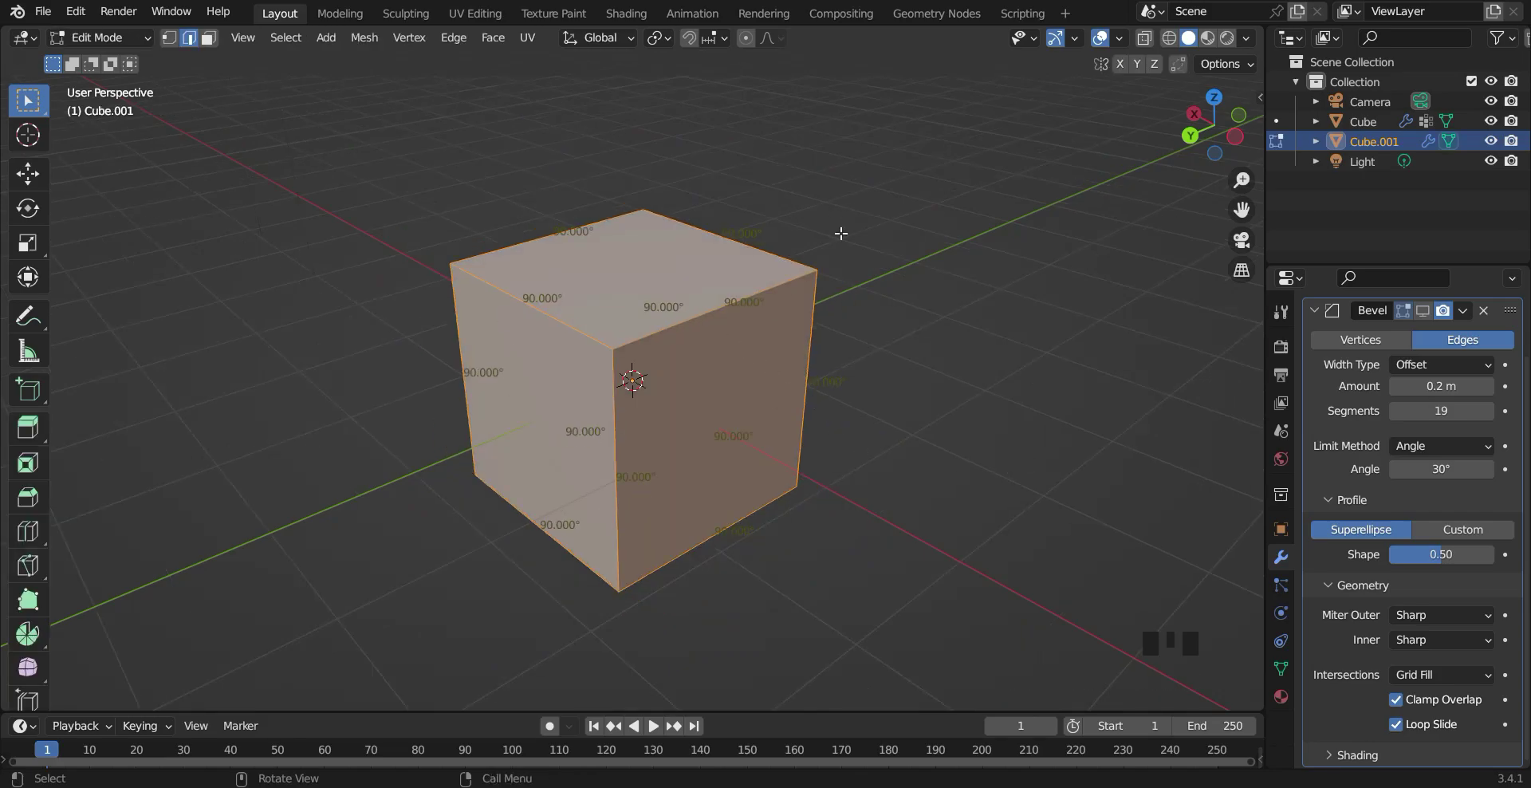
left_click(1120, 40)
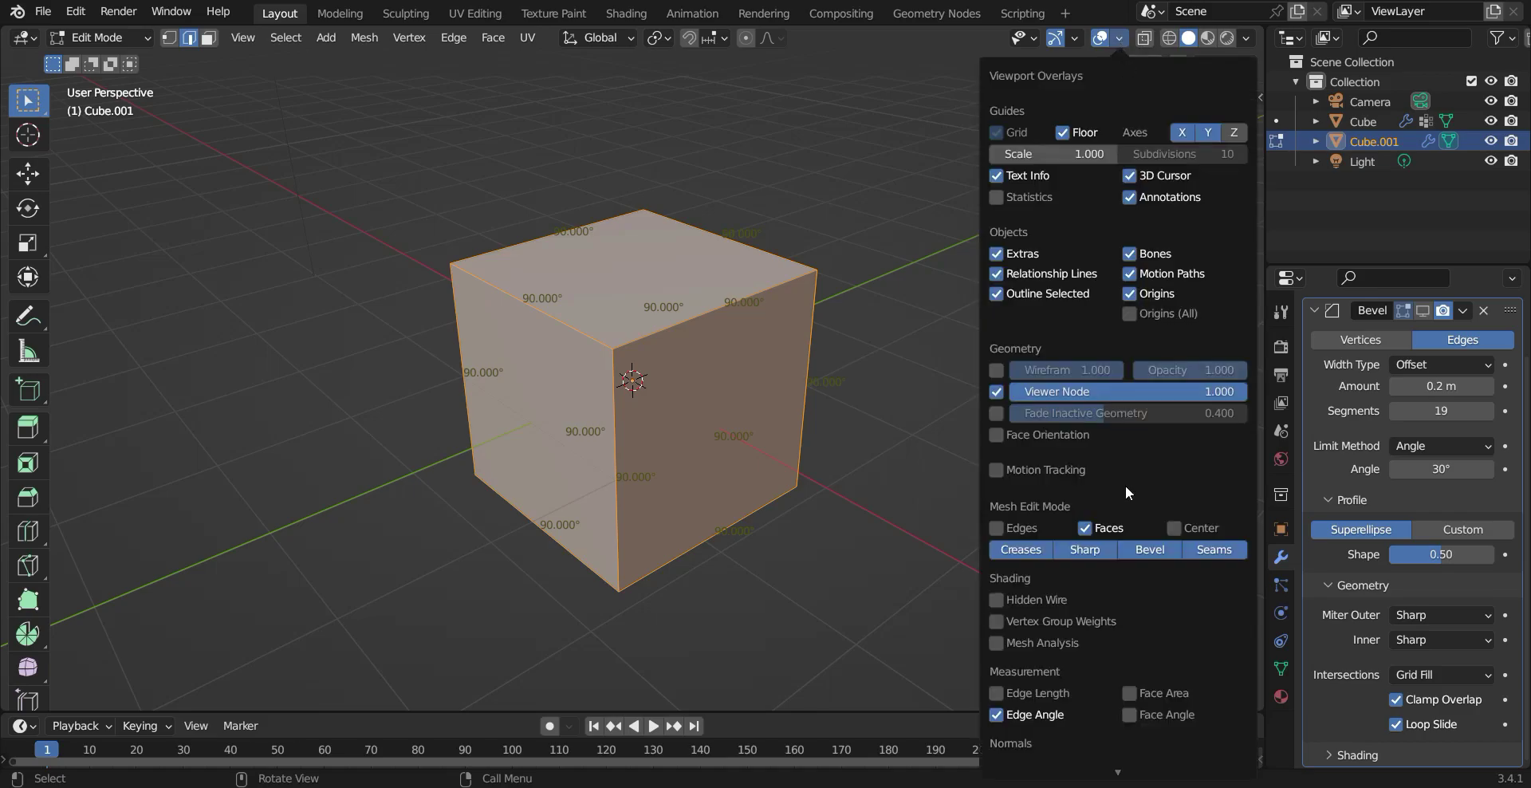
left_click(997, 714)
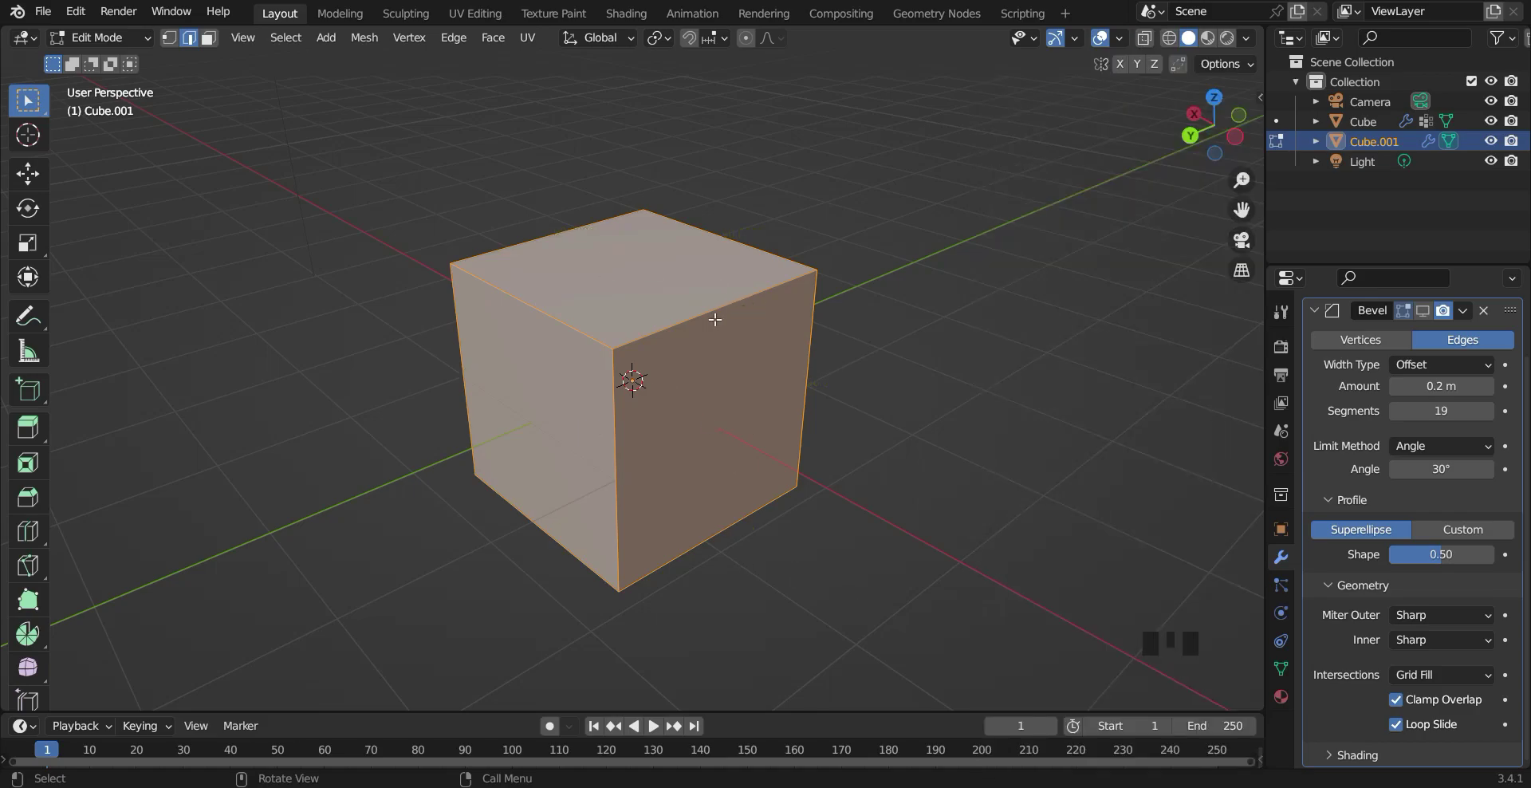
Inset the cube's top face by about 0.53 m and extrude the inner face upward into a block.
left_click(207, 38)
left_click(620, 276)
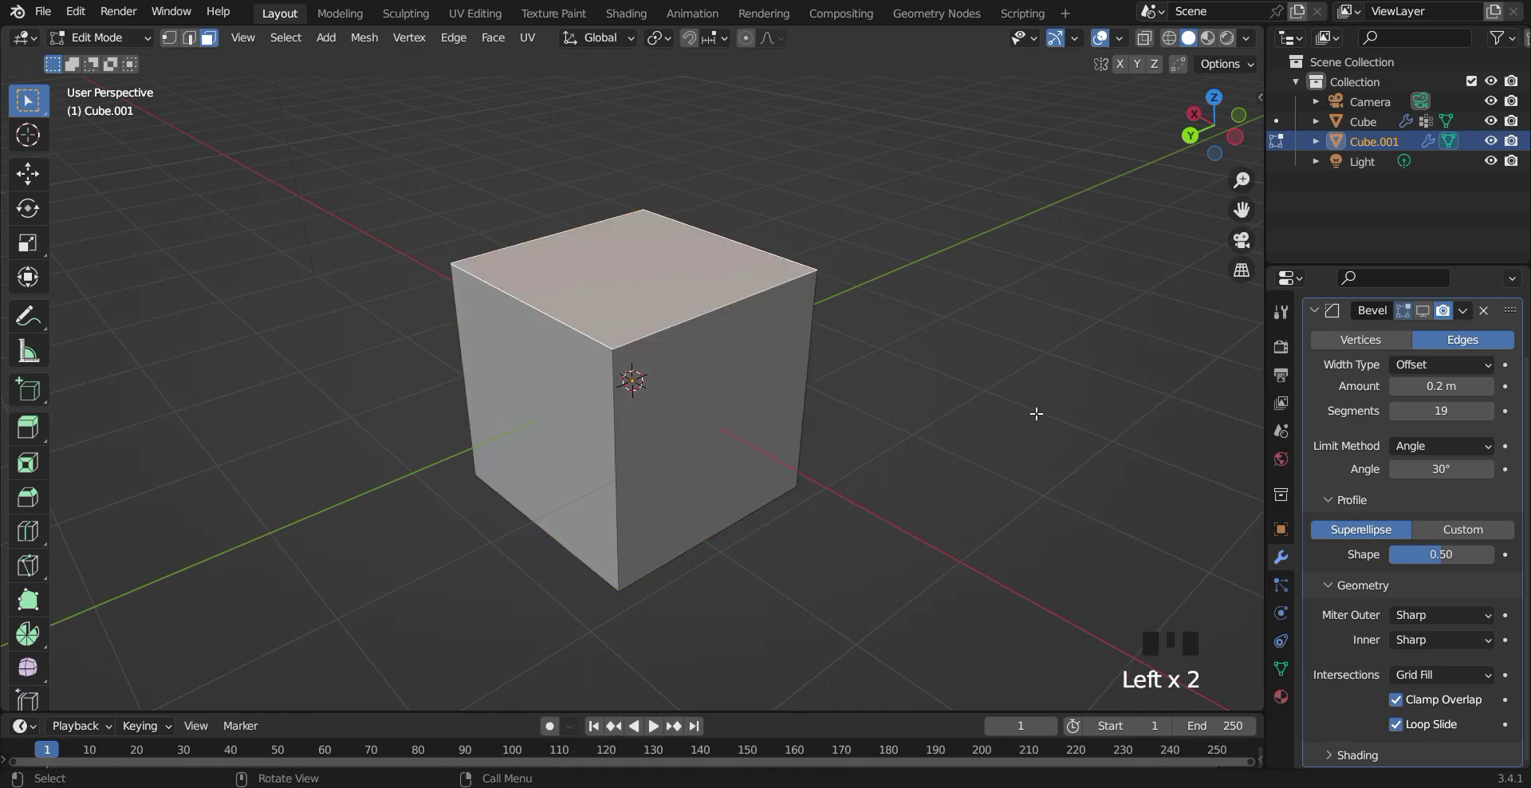
key("ctrl+z")
key("ctrl+z")
key("i")
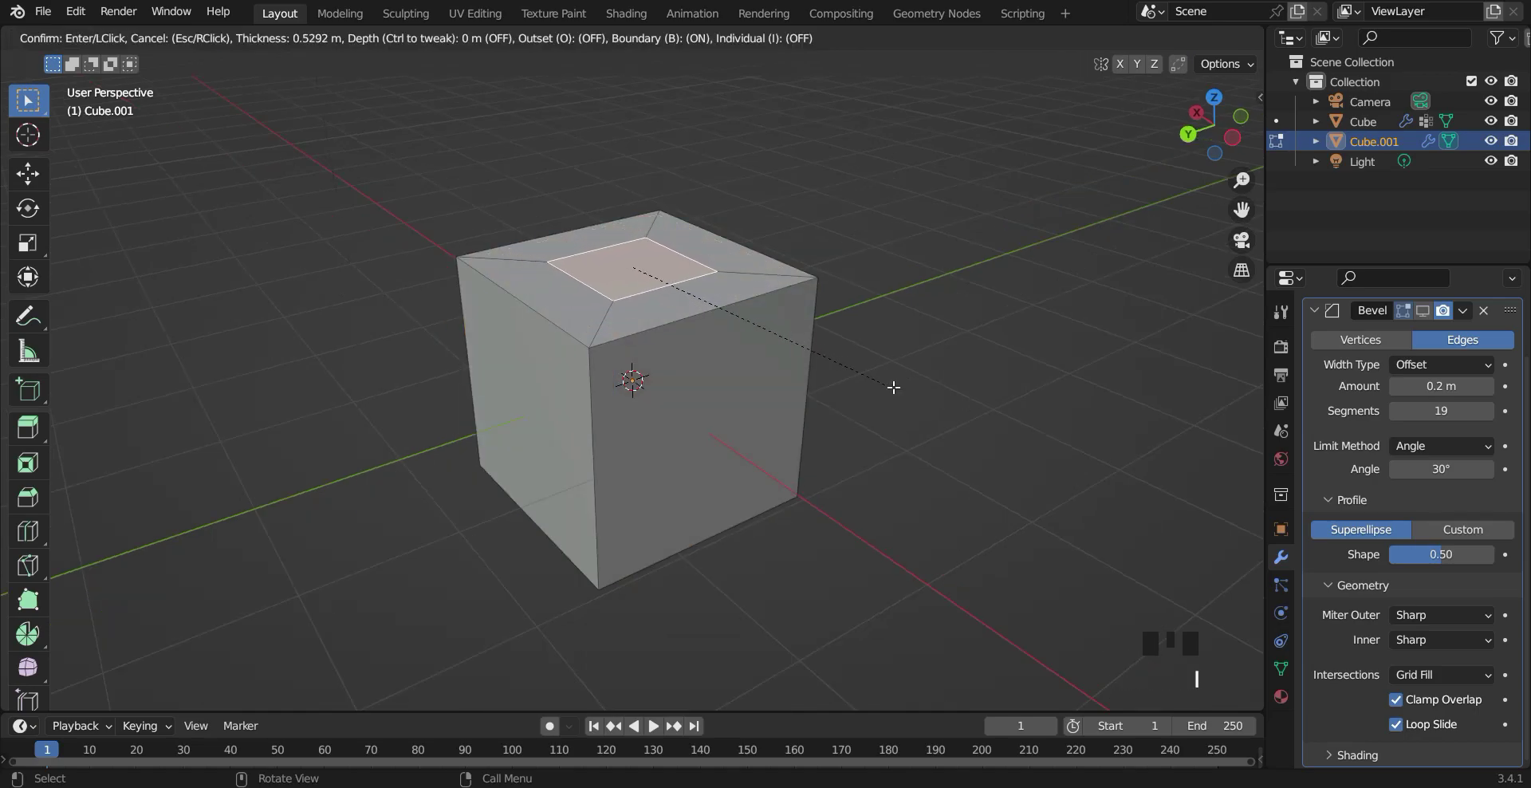
left_click(894, 387)
key("e")
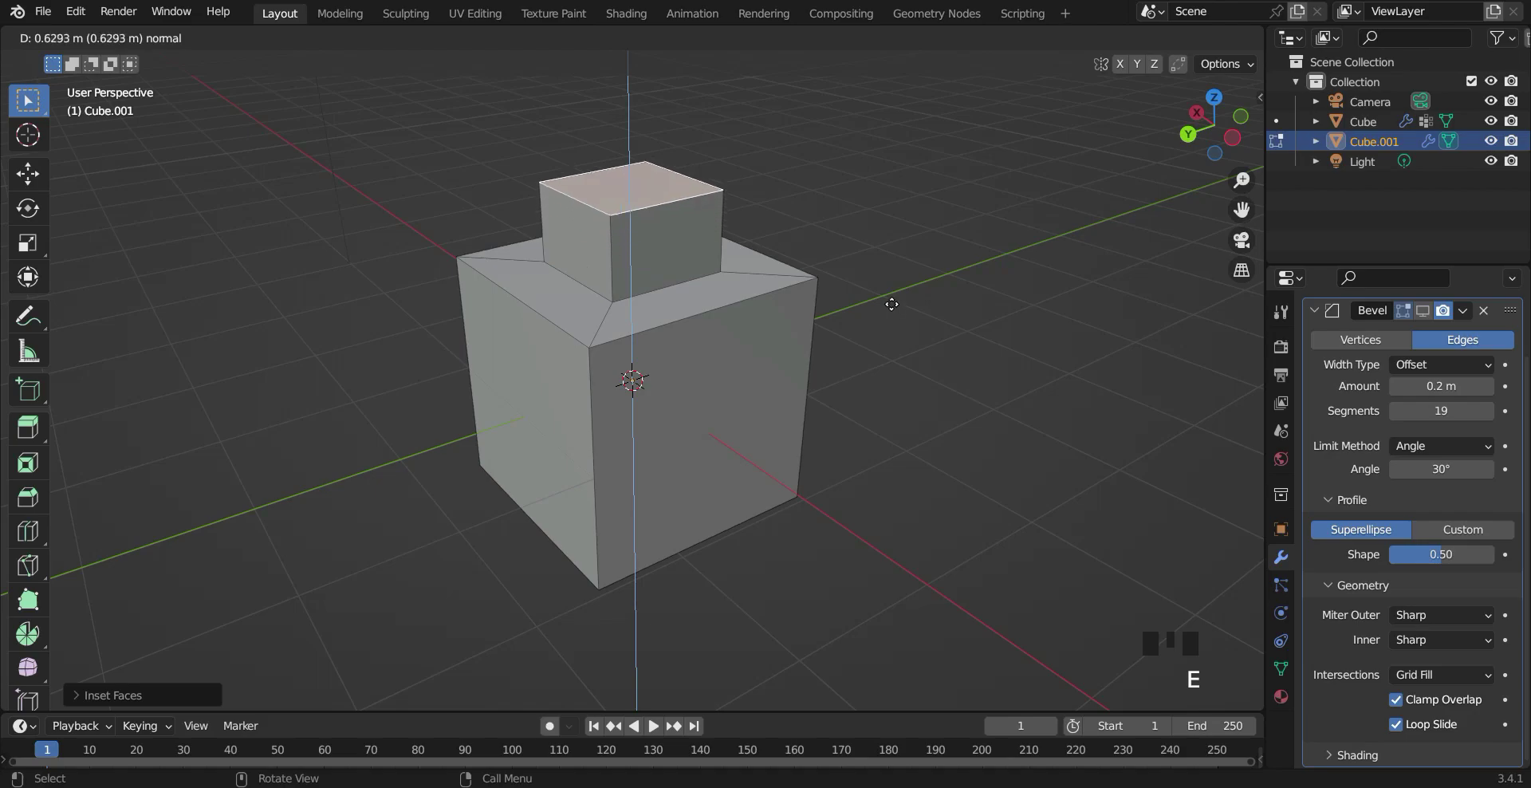
left_click(900, 272)
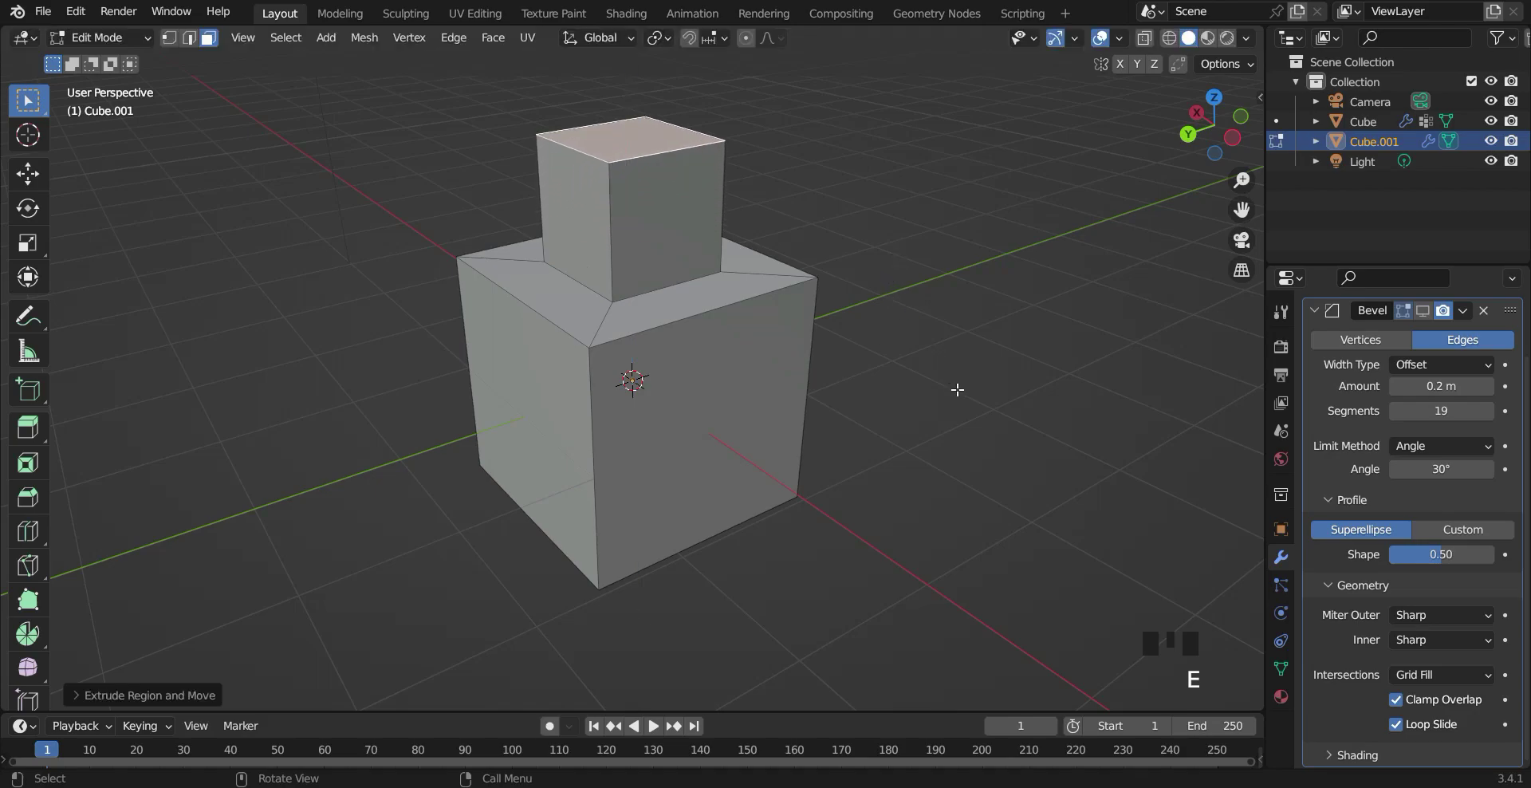
scroll(958, 389, "down", 1)
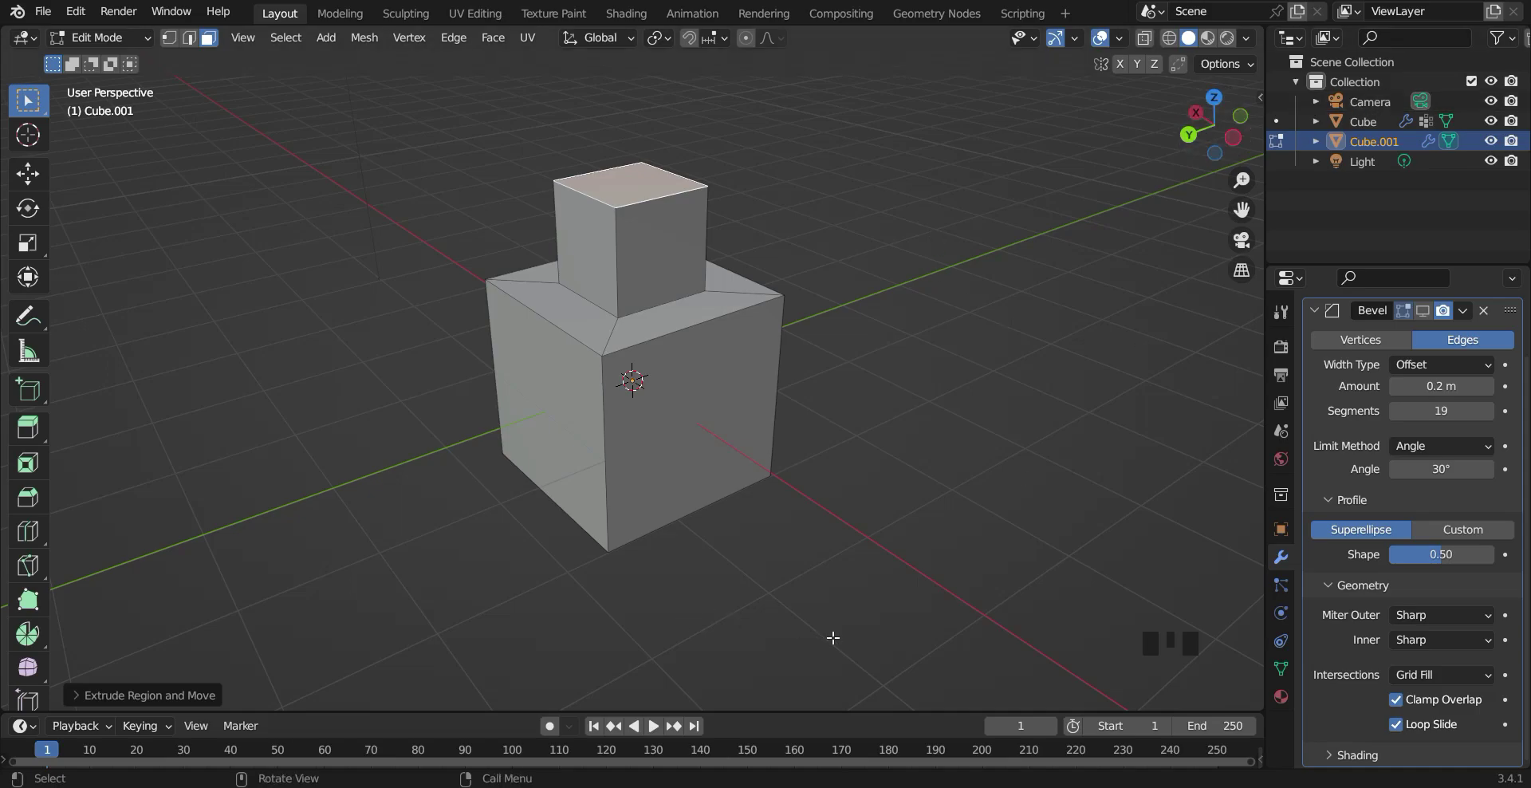
Return to Object Mode, show the bevel in the viewport again, and inspect the corners around the block's base.
key("Tab")
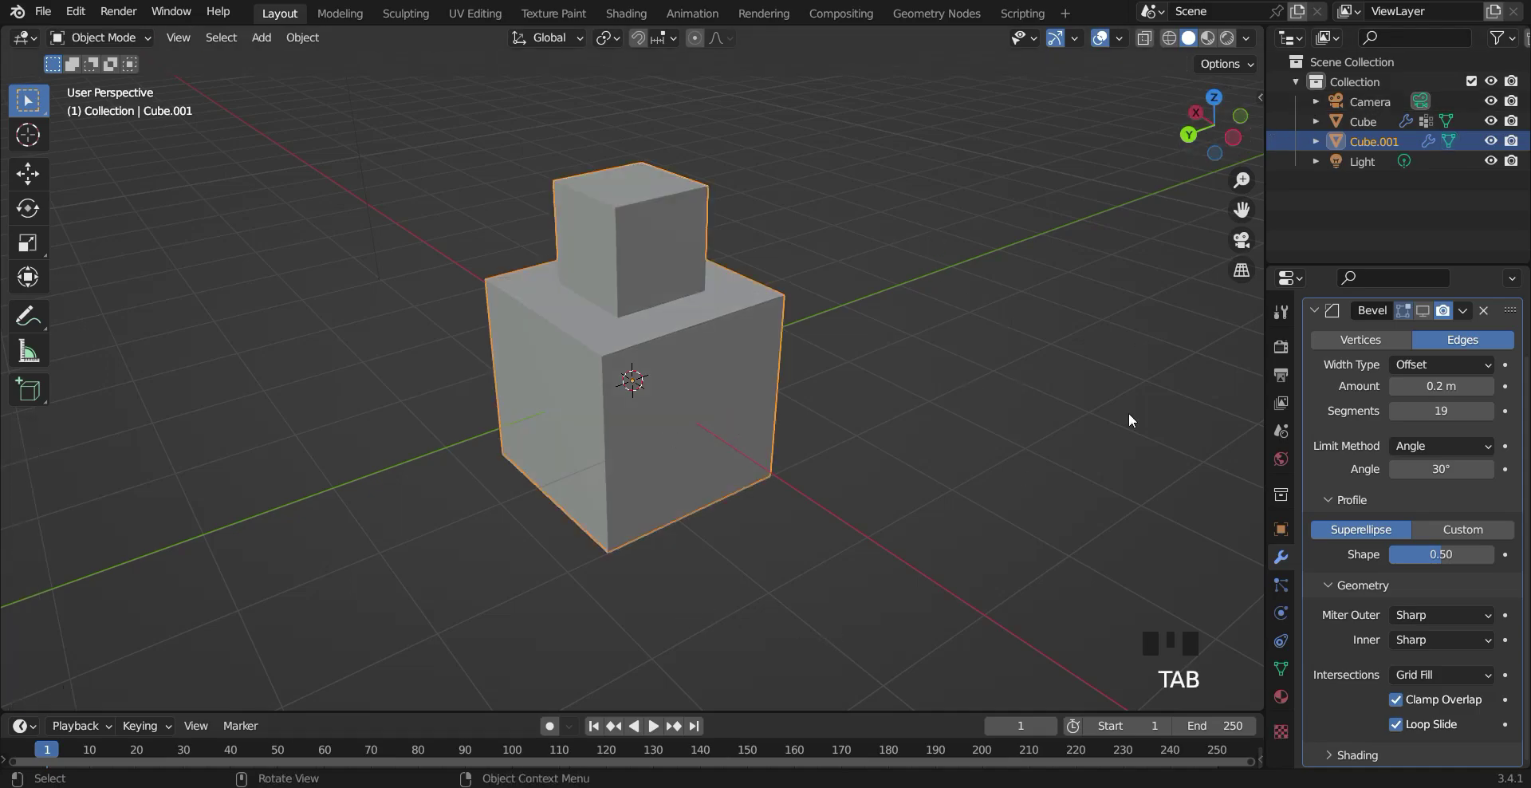
left_click(1423, 310)
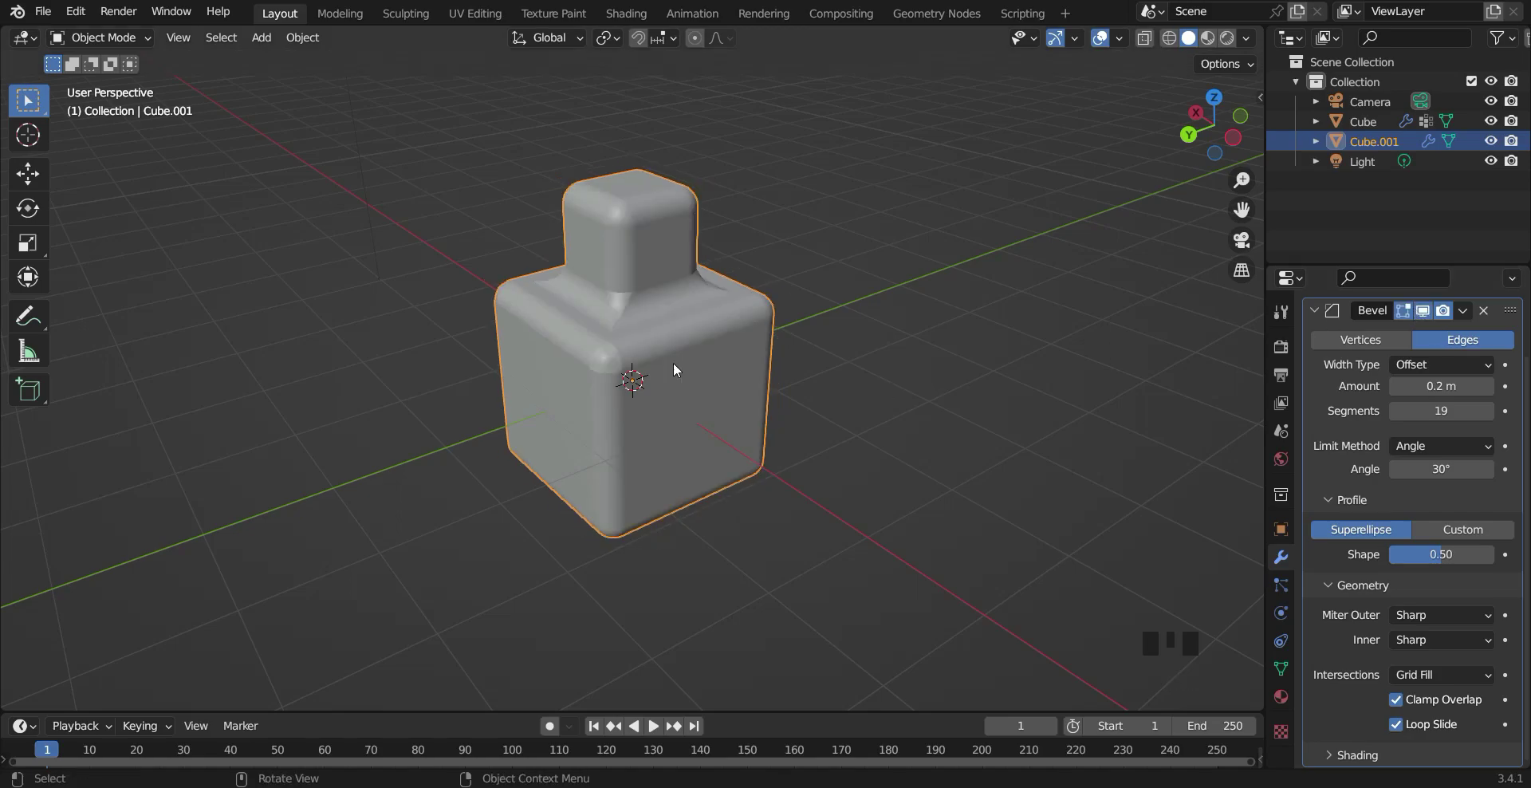
scroll(674, 362, "up", 3)
middle_click_drag(675, 361, 662, 229)
scroll(739, 394, "up", 3)
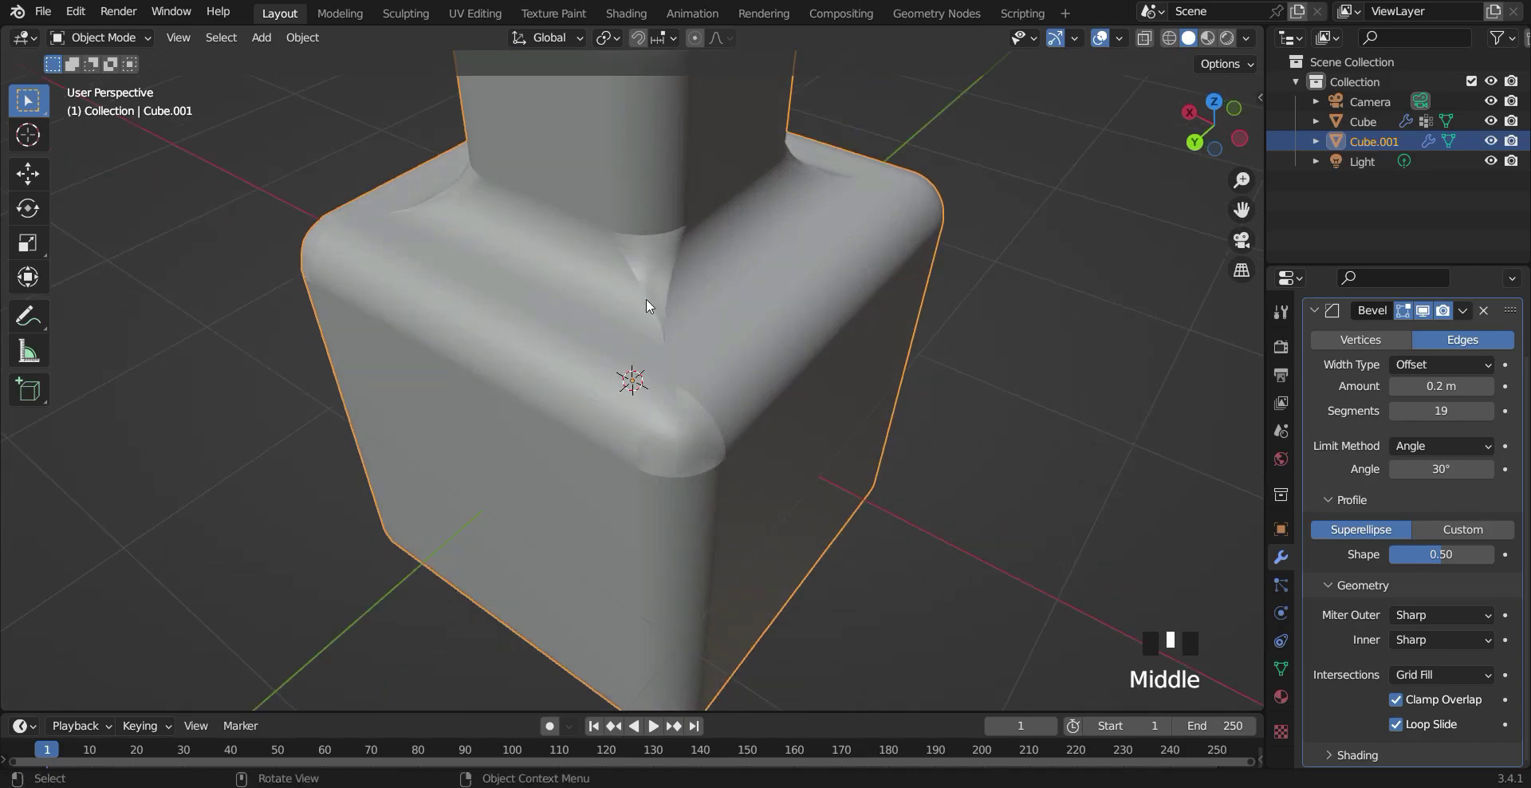
middle_click_drag(977, 196, 694, 328)
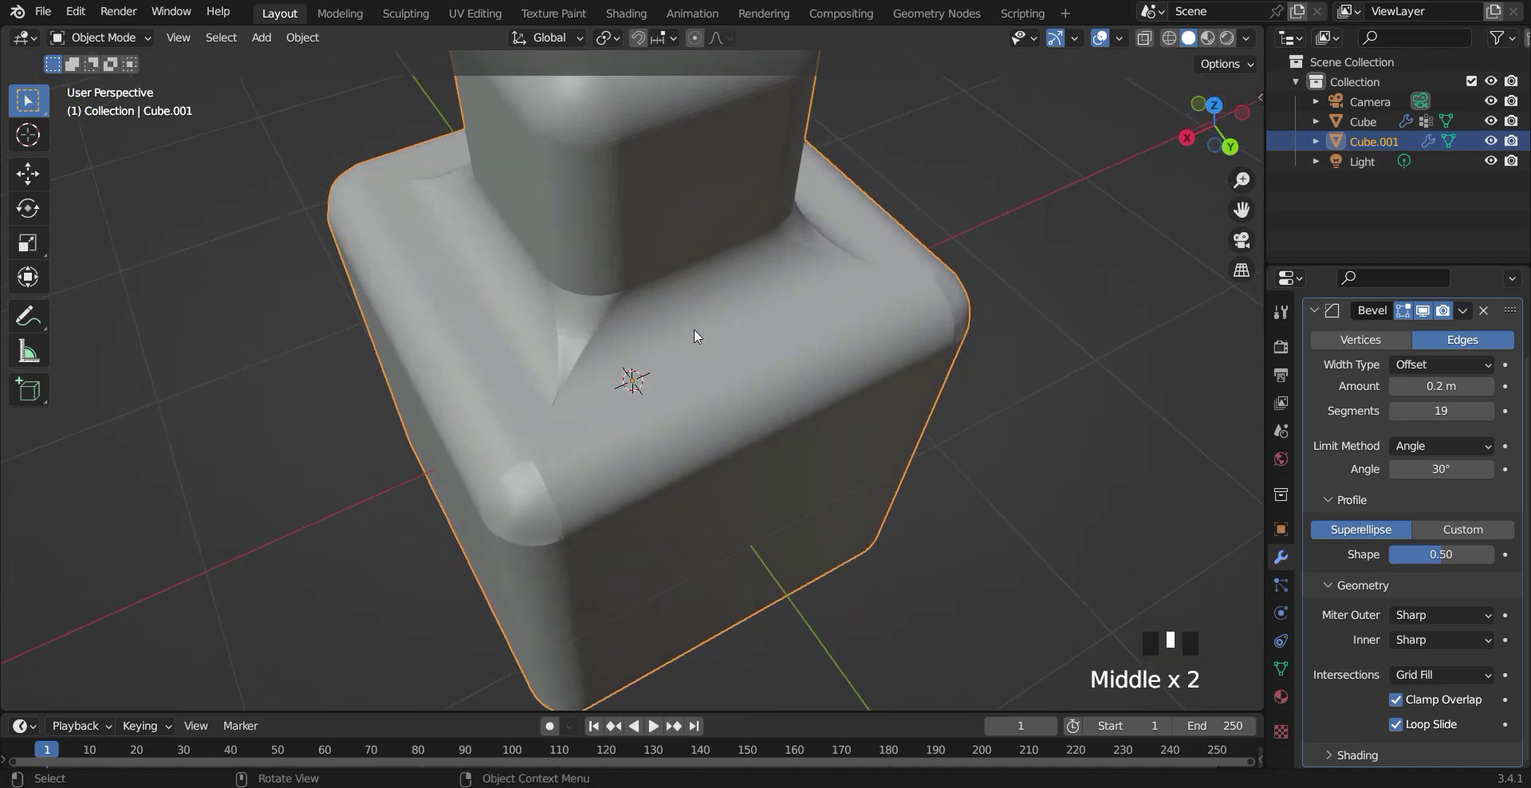
Set the bevel's outer miter to Patch and compare the block's base corners in wireframe and solid shading.
left_click(1169, 38)
middle_click_drag(636, 343, 735, 316)
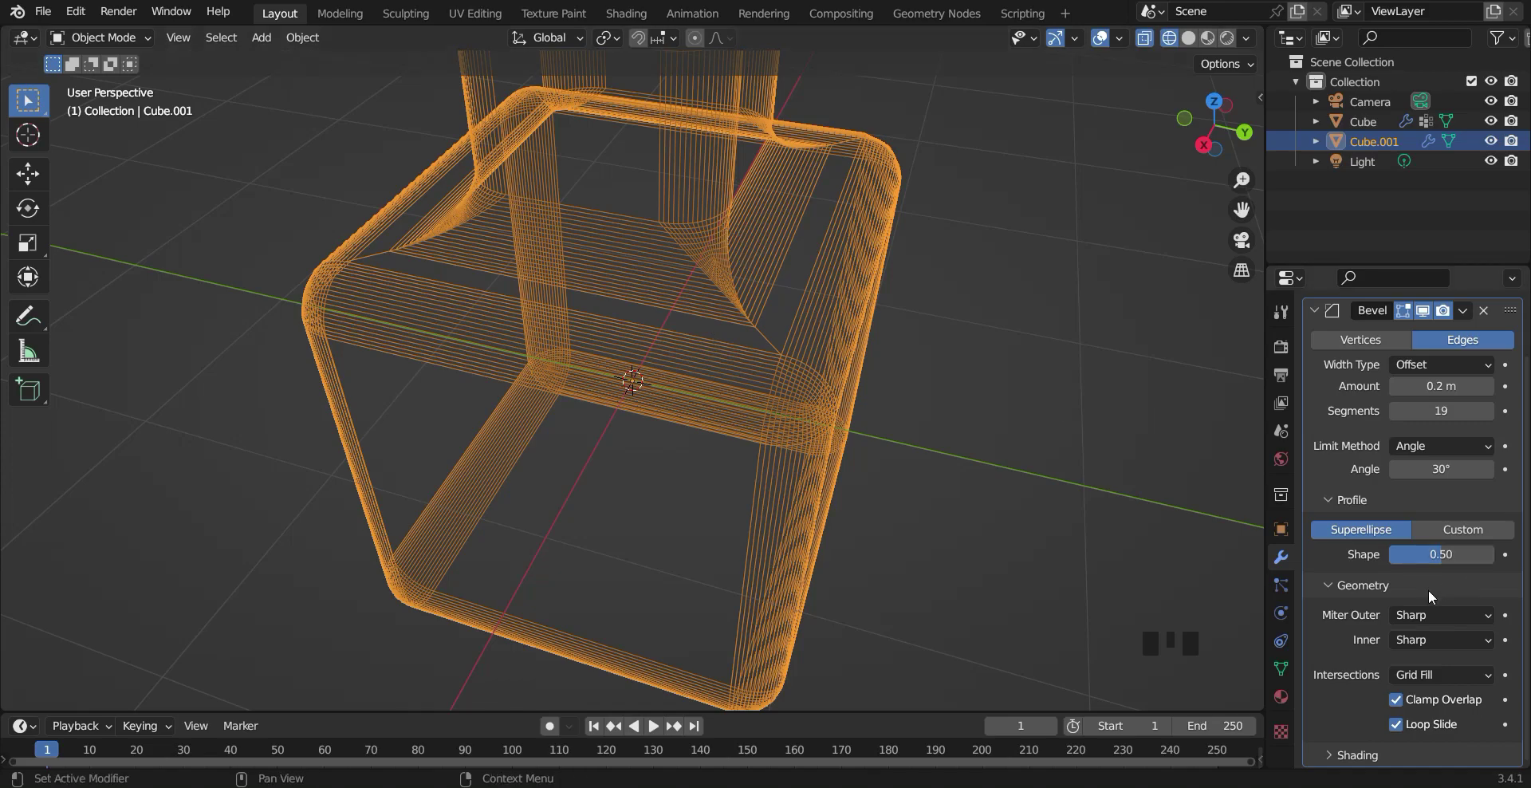
left_click(1429, 615)
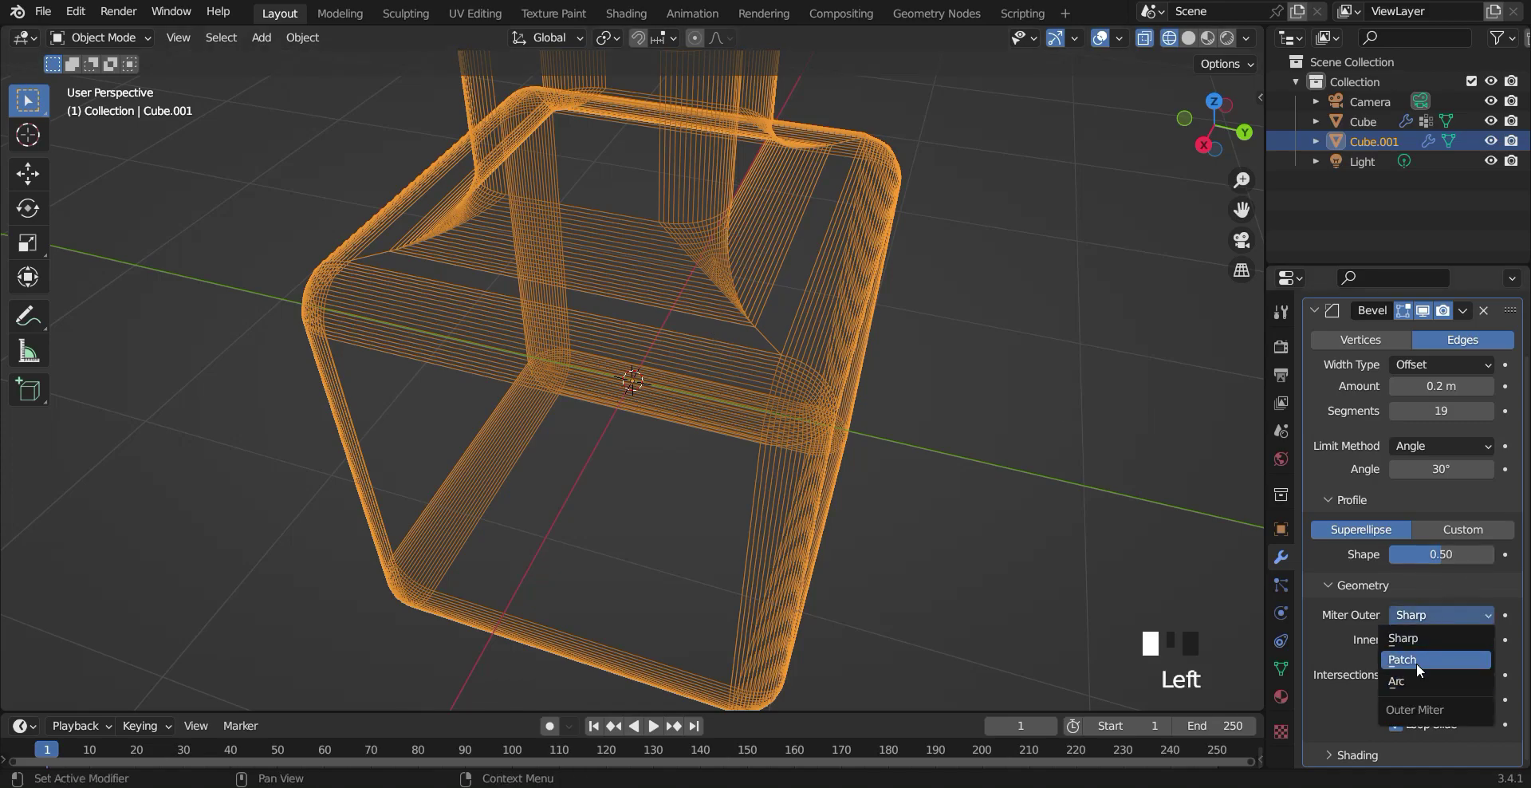
left_click(1416, 658)
middle_click_drag(789, 313, 848, 301)
middle_click_drag(670, 311, 656, 218)
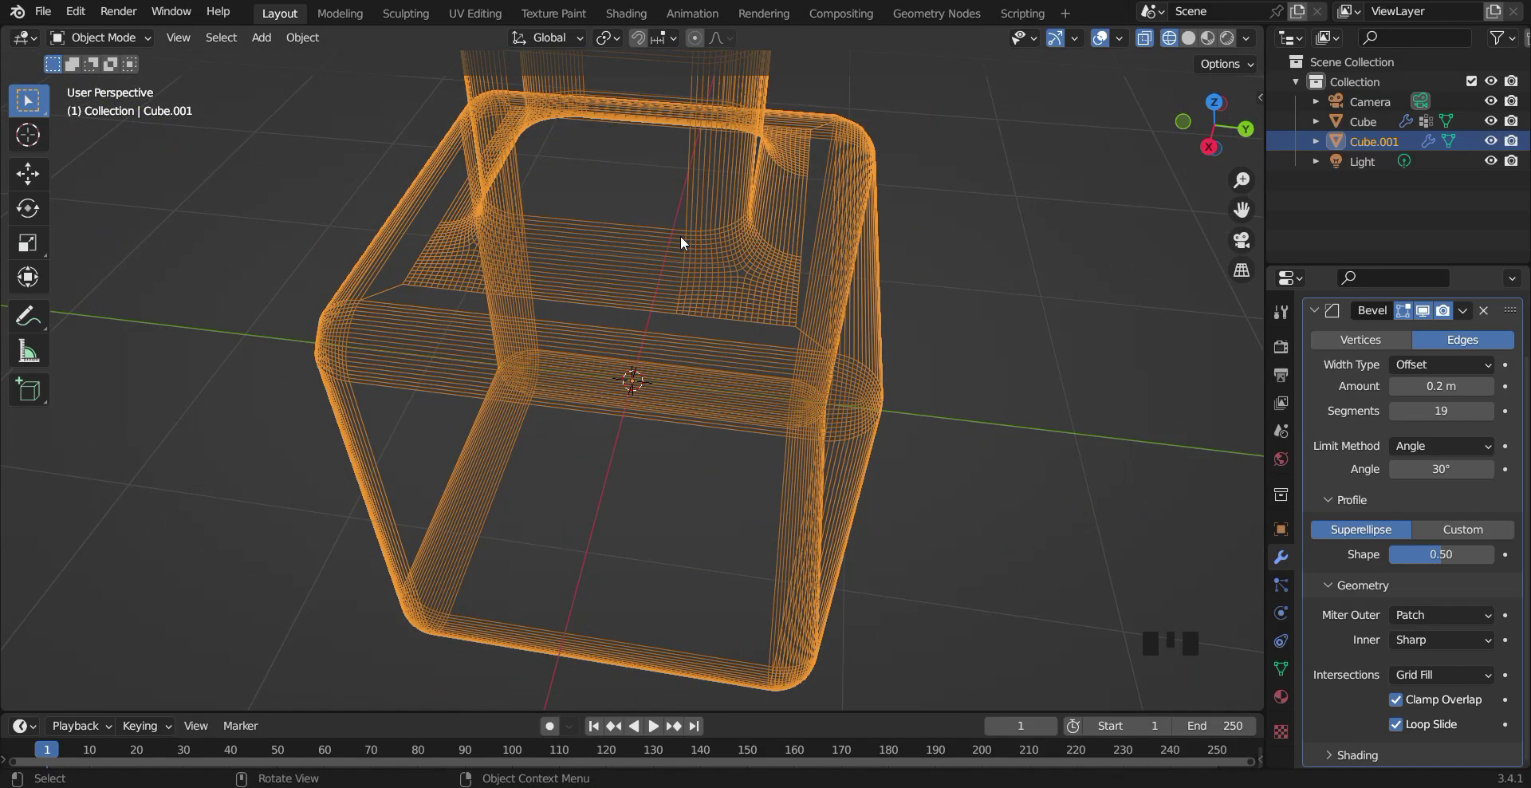
left_click(1189, 38)
left_click(1189, 39)
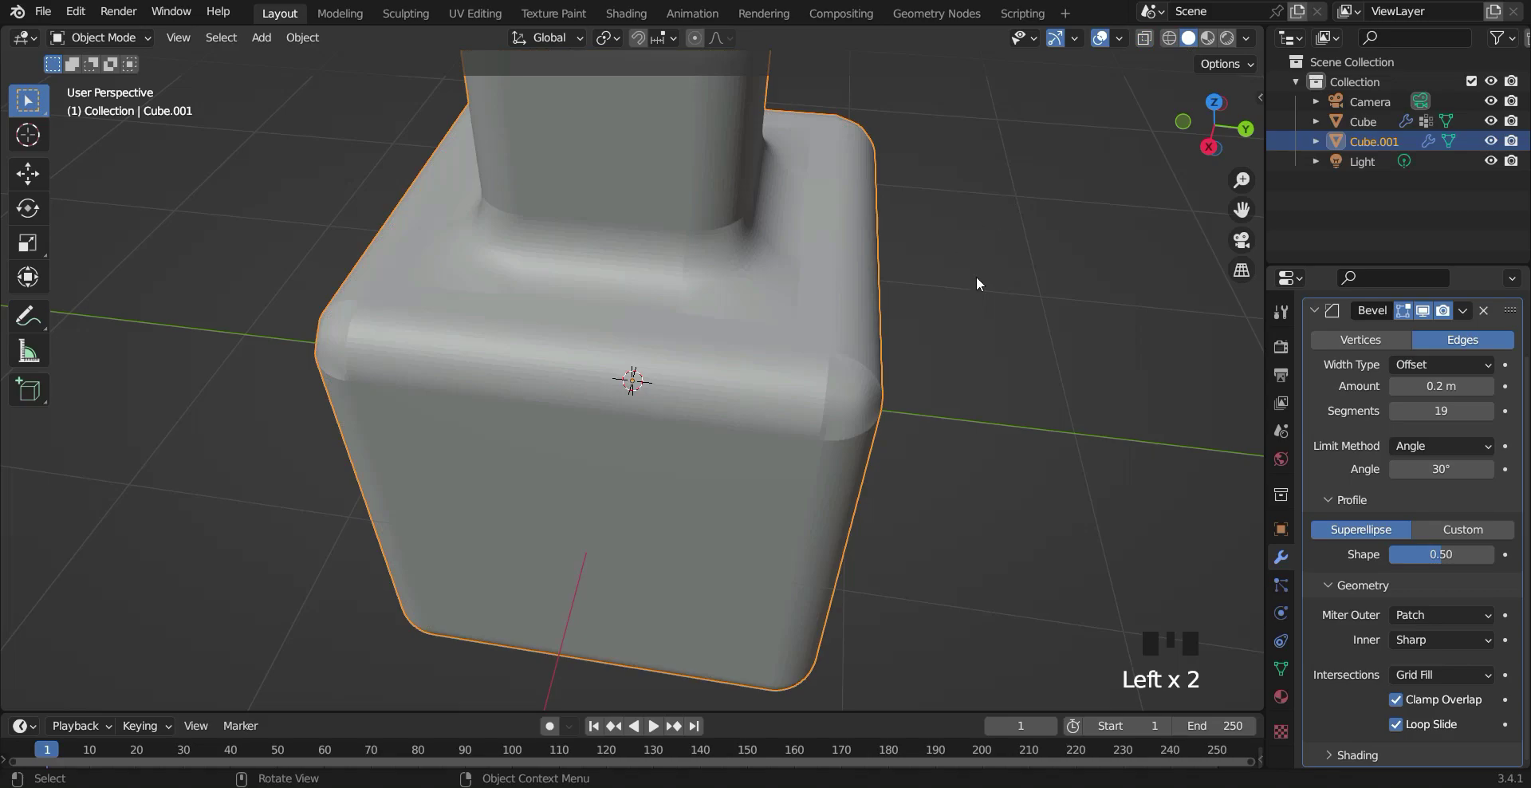
middle_click_drag(978, 284, 718, 279)
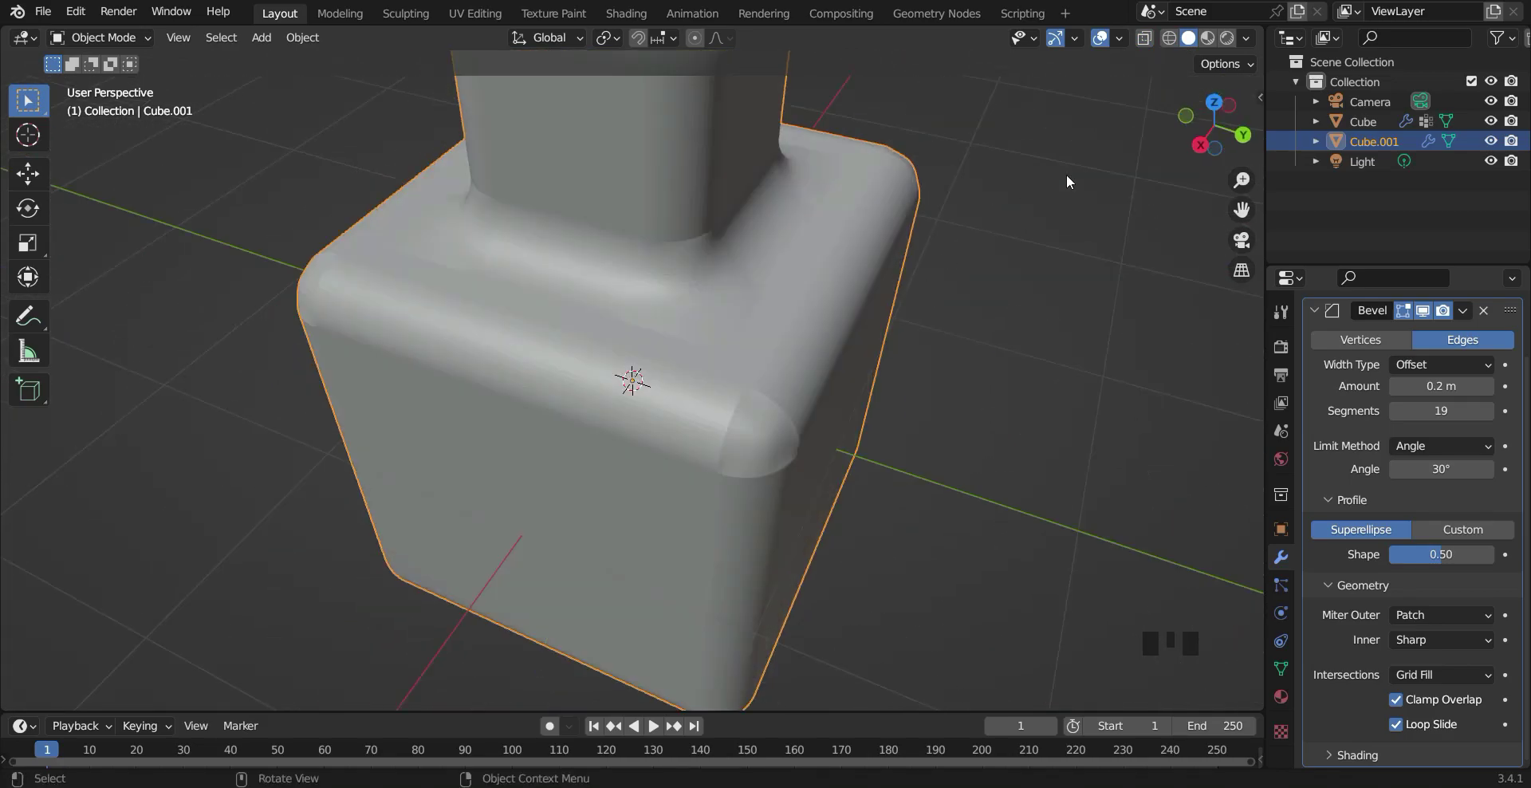
Set the bevel's outer miter to Arc, checking the block's base corners in wireframe and solid shading.
left_click(1171, 37)
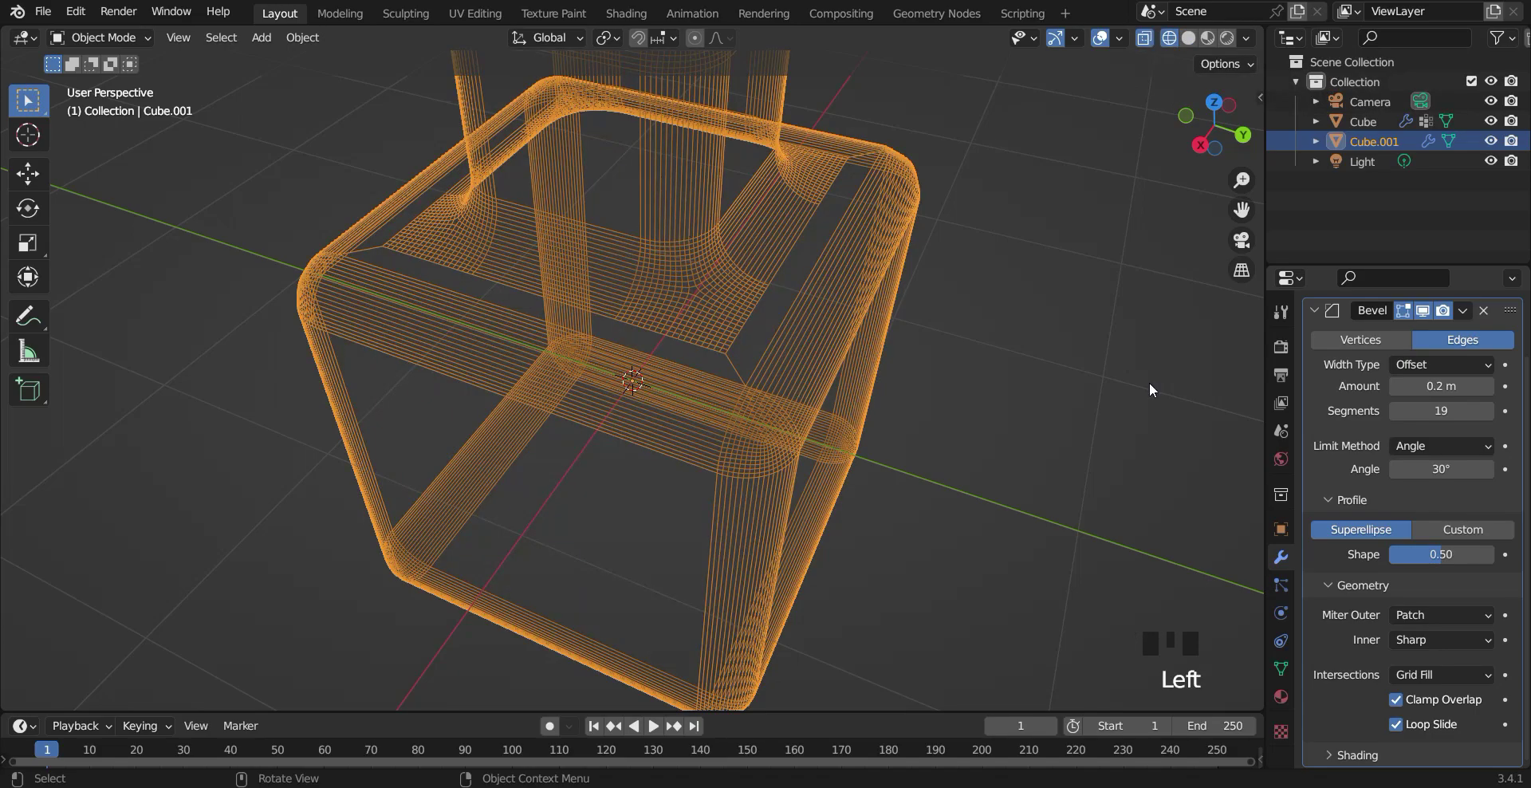
left_click(1458, 614)
left_click(1433, 613)
left_click(1434, 613)
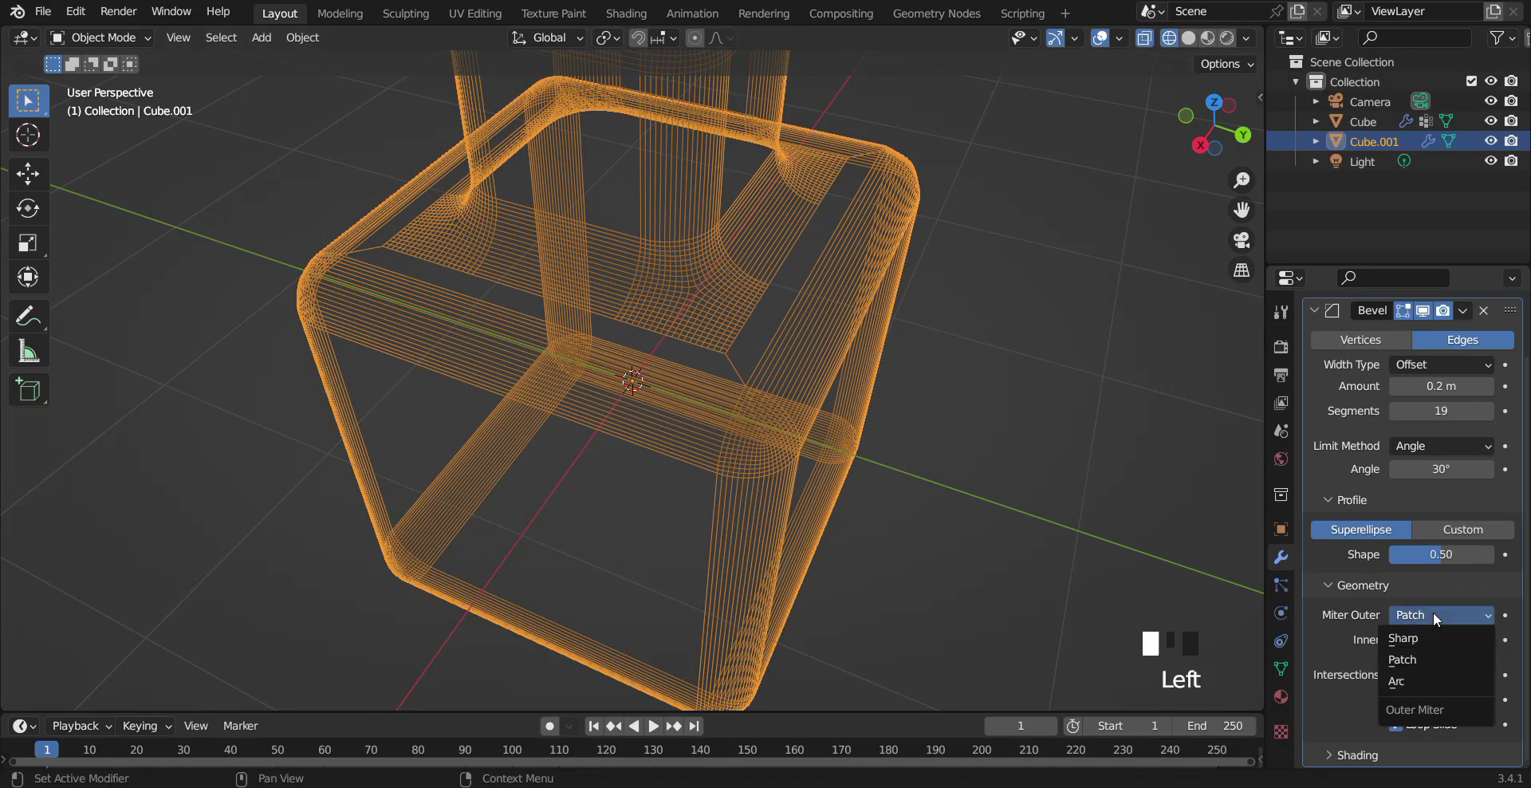
left_click(1396, 681)
middle_click_drag(834, 430, 1075, 129)
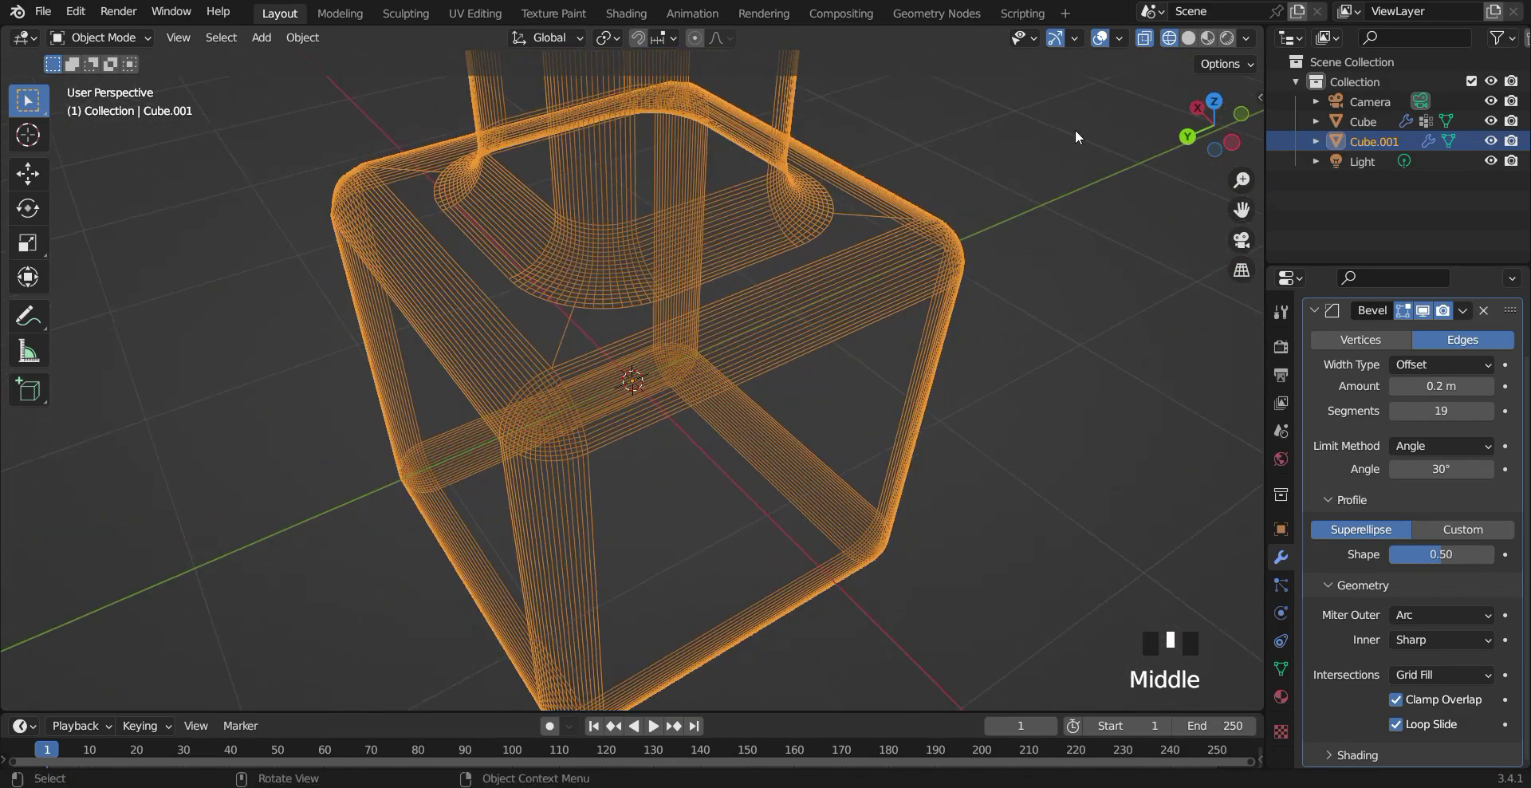
left_click(1188, 38)
scroll(845, 273, "down", 2)
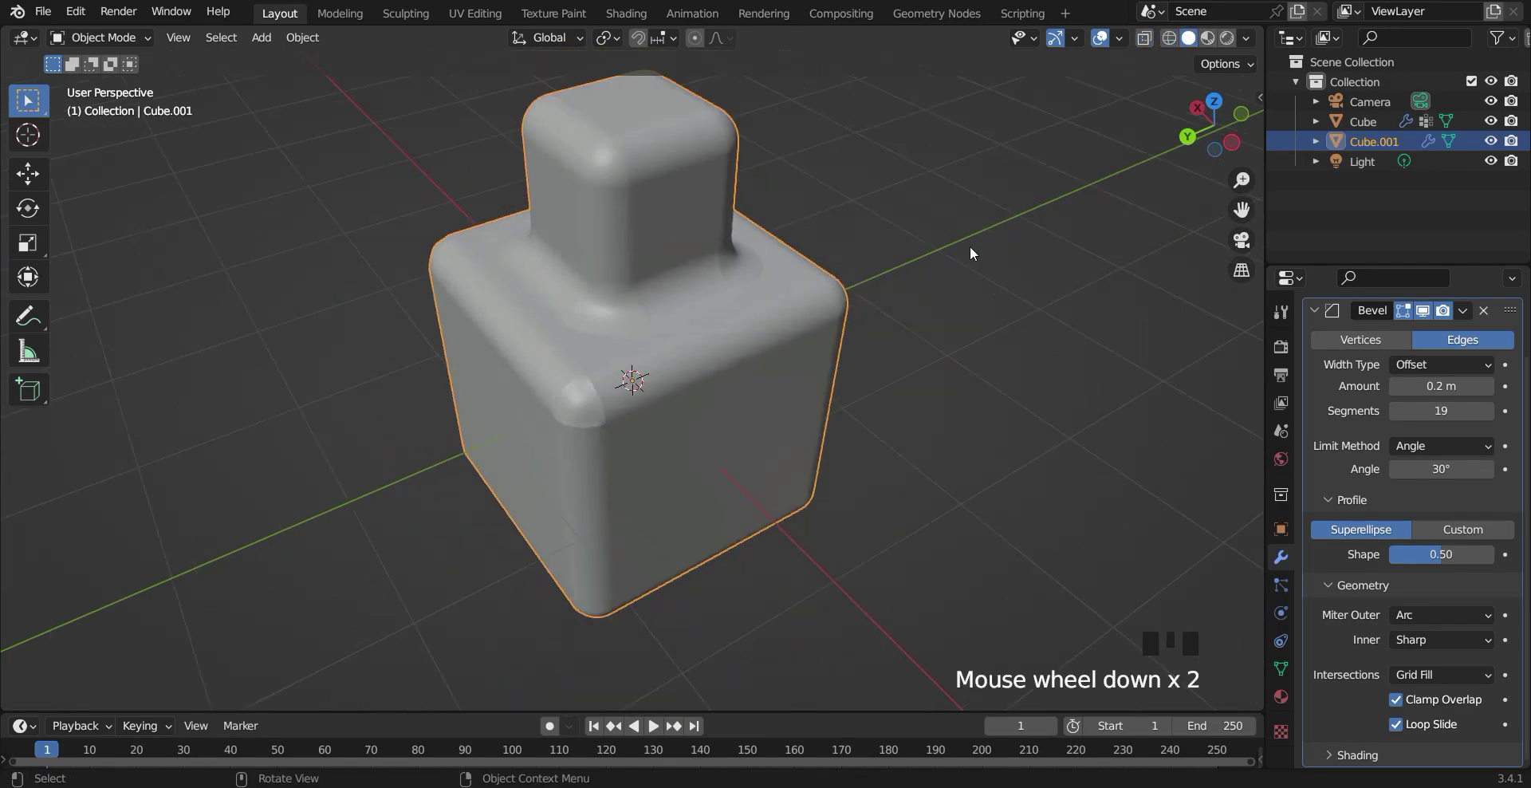
Show the block in wireframe and set the bevel's inner miter to Arc, inspecting the corners.
mouse_move(970, 245)
middle_mouse_down()
mouse_move(458, 270)
mouse_move(854, 230)
middle_mouse_up()
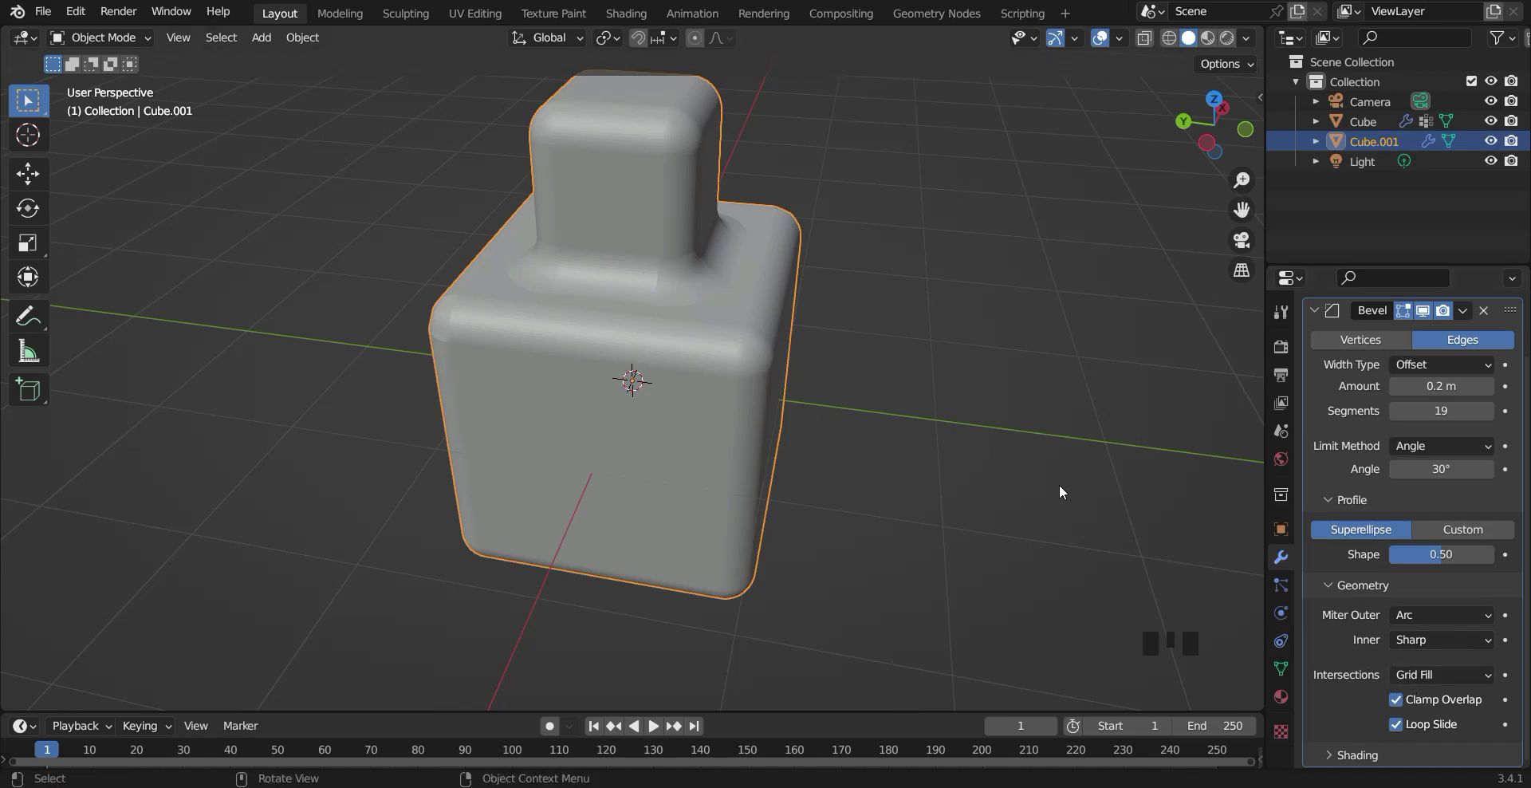
left_click(1169, 38)
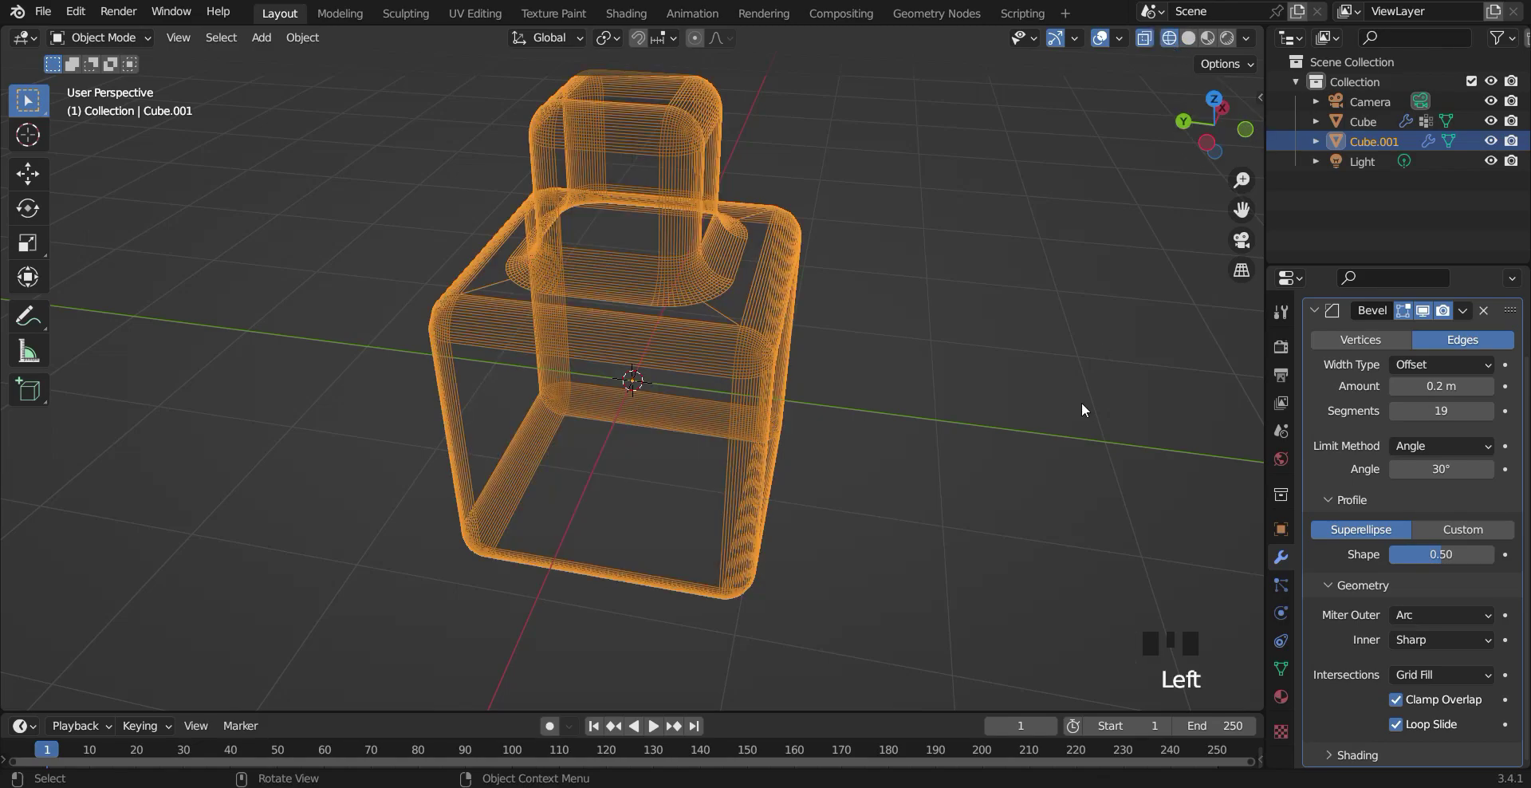
middle_click_drag(1081, 402, 948, 385)
scroll(949, 385, "up", 3)
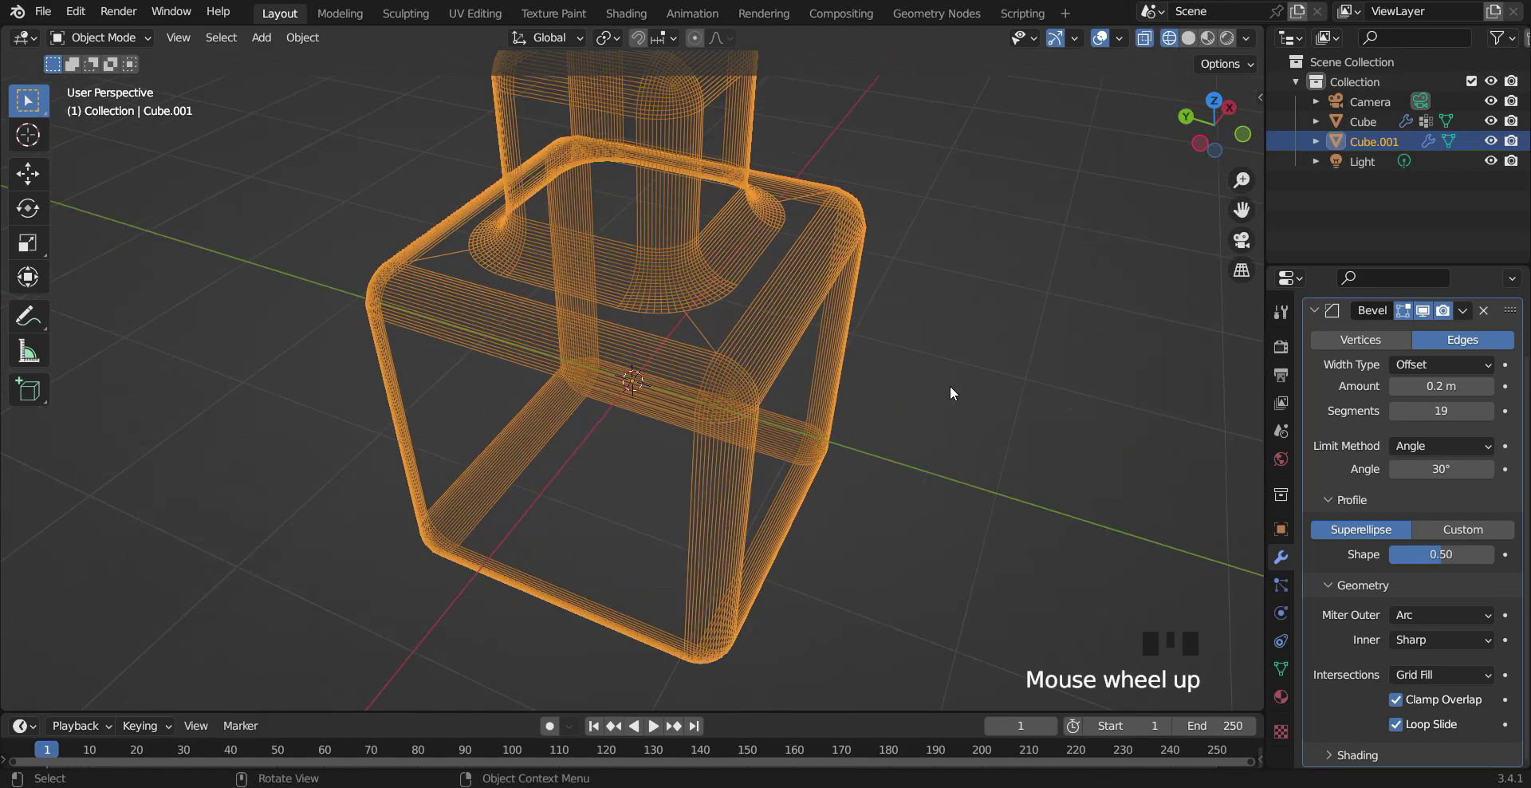
left_click(1427, 639)
left_click(1405, 684)
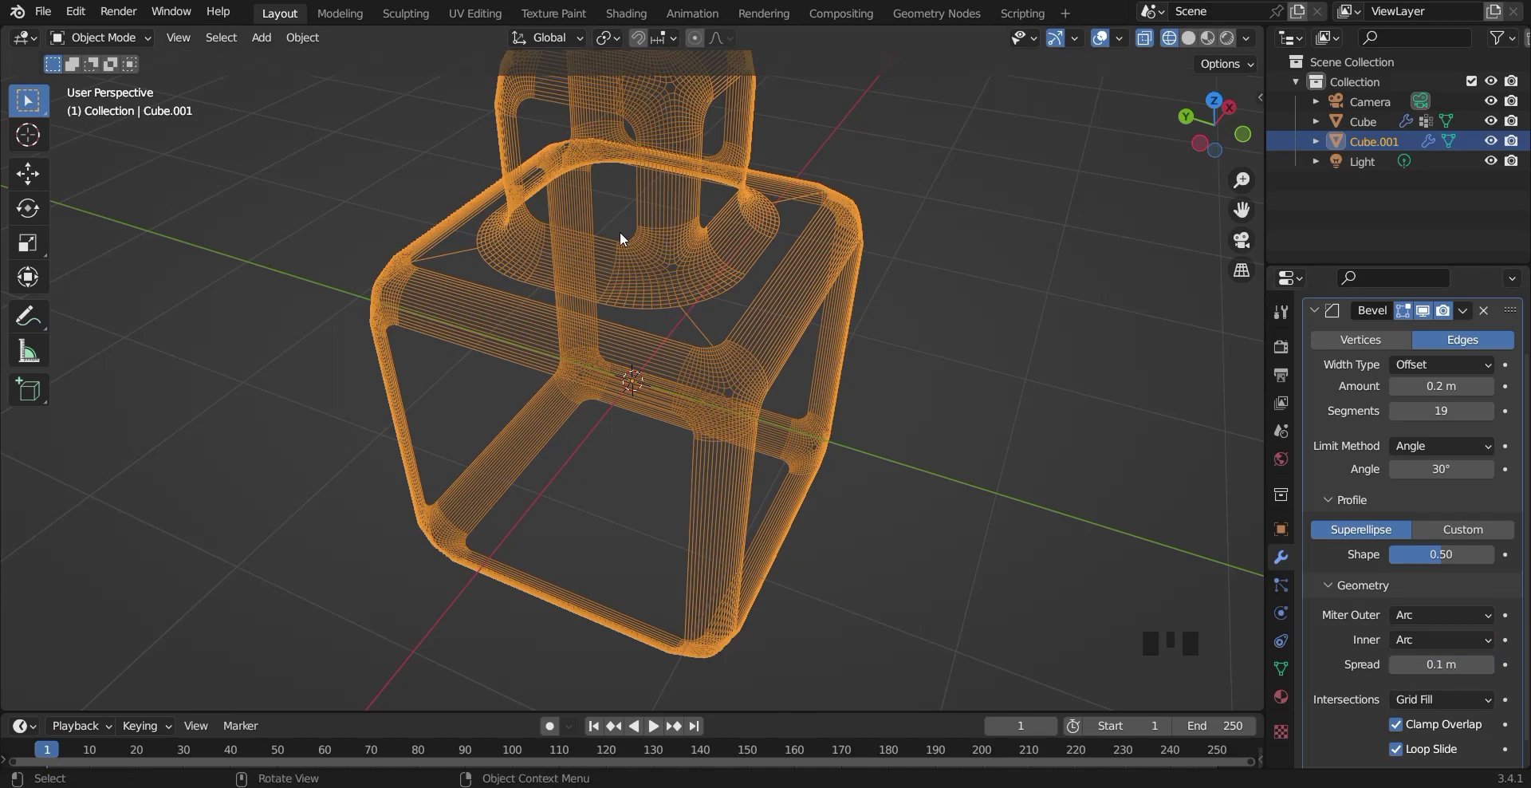
middle_click_drag(570, 219, 829, 276)
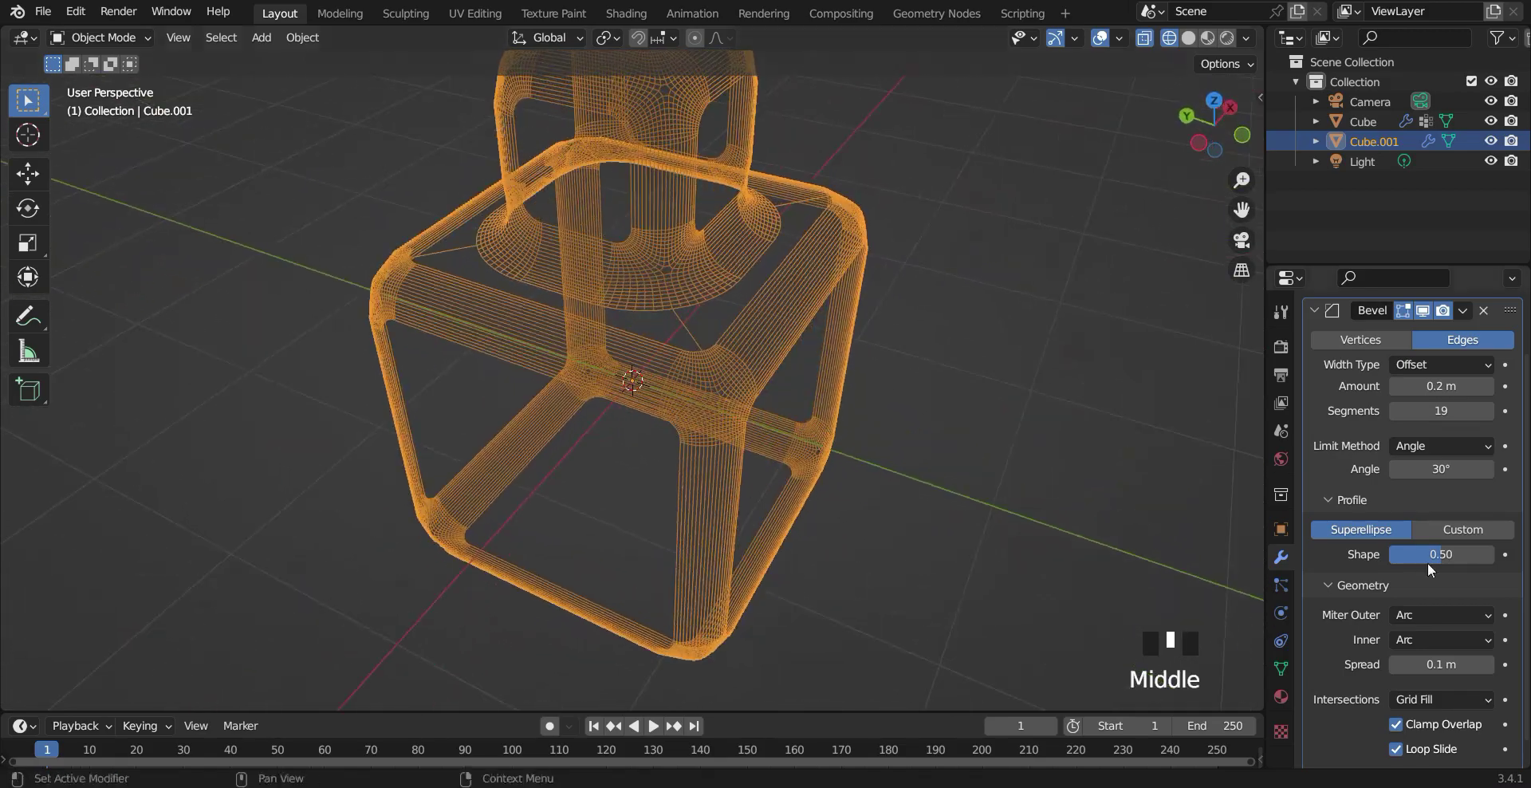
Increase the miter spread to 0.15 m and inspect the rounded corners in solid shading.
left_click(1489, 665)
left_click(1488, 665)
left_click(1489, 665)
left_click(1489, 665)
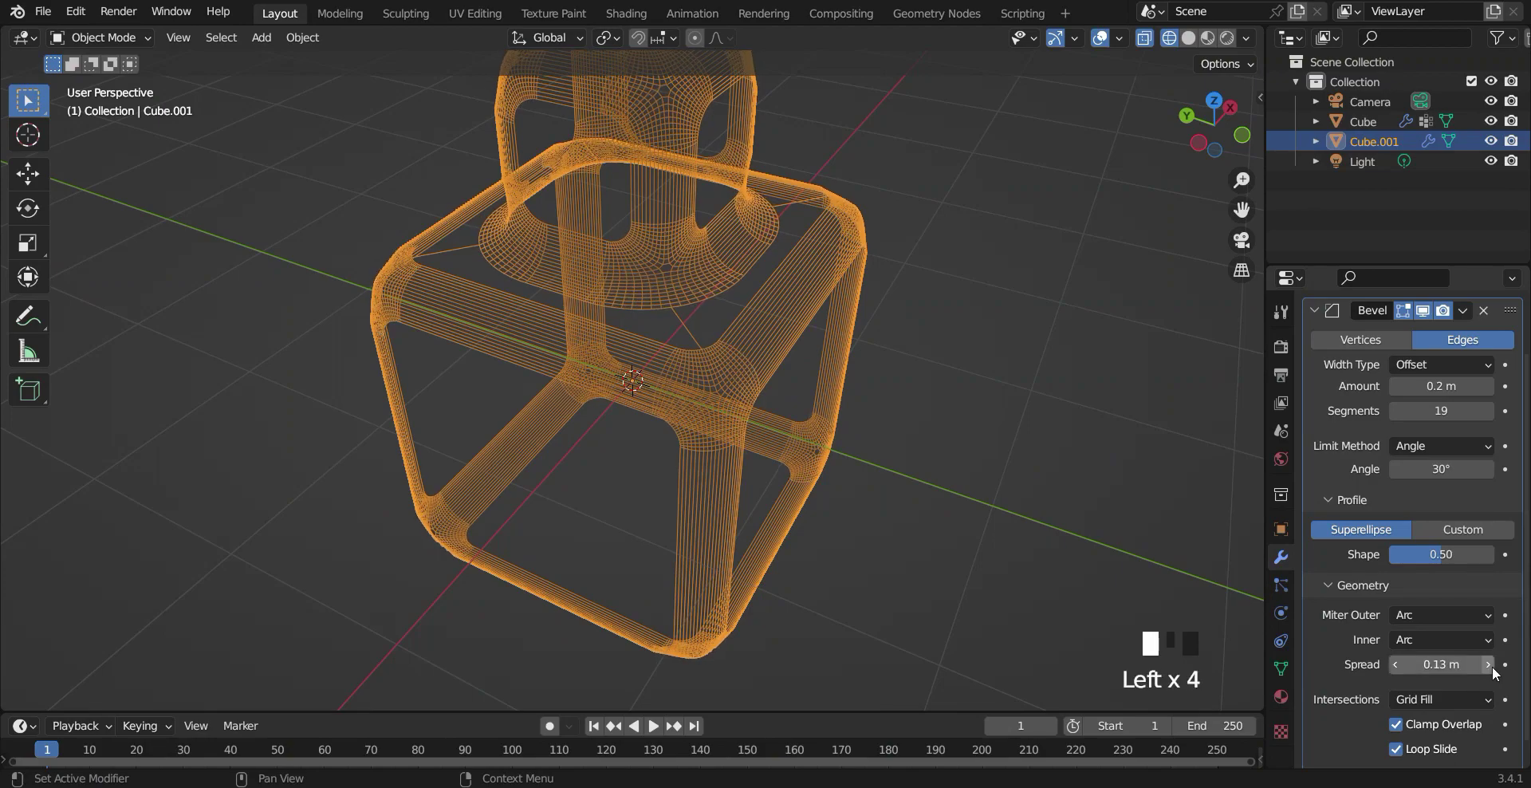
left_click(1488, 665)
left_click(1488, 665)
left_click(1489, 665)
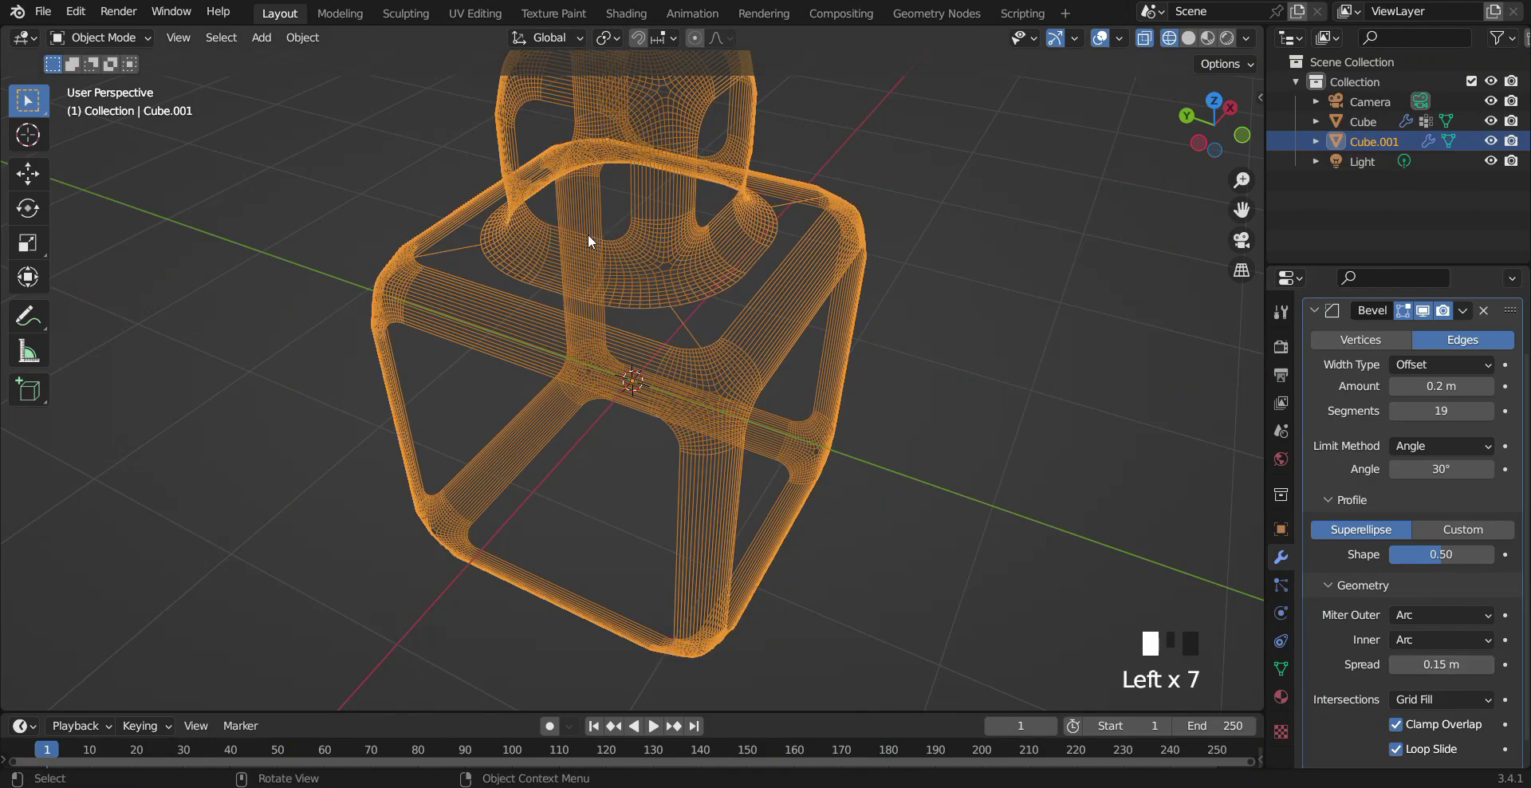
left_click(1189, 39)
mouse_move(1022, 325)
middle_mouse_down()
mouse_move(913, 342)
mouse_move(701, 287)
mouse_move(1088, 343)
mouse_move(1083, 359)
middle_mouse_up()
scroll(1083, 359, "down", 2)
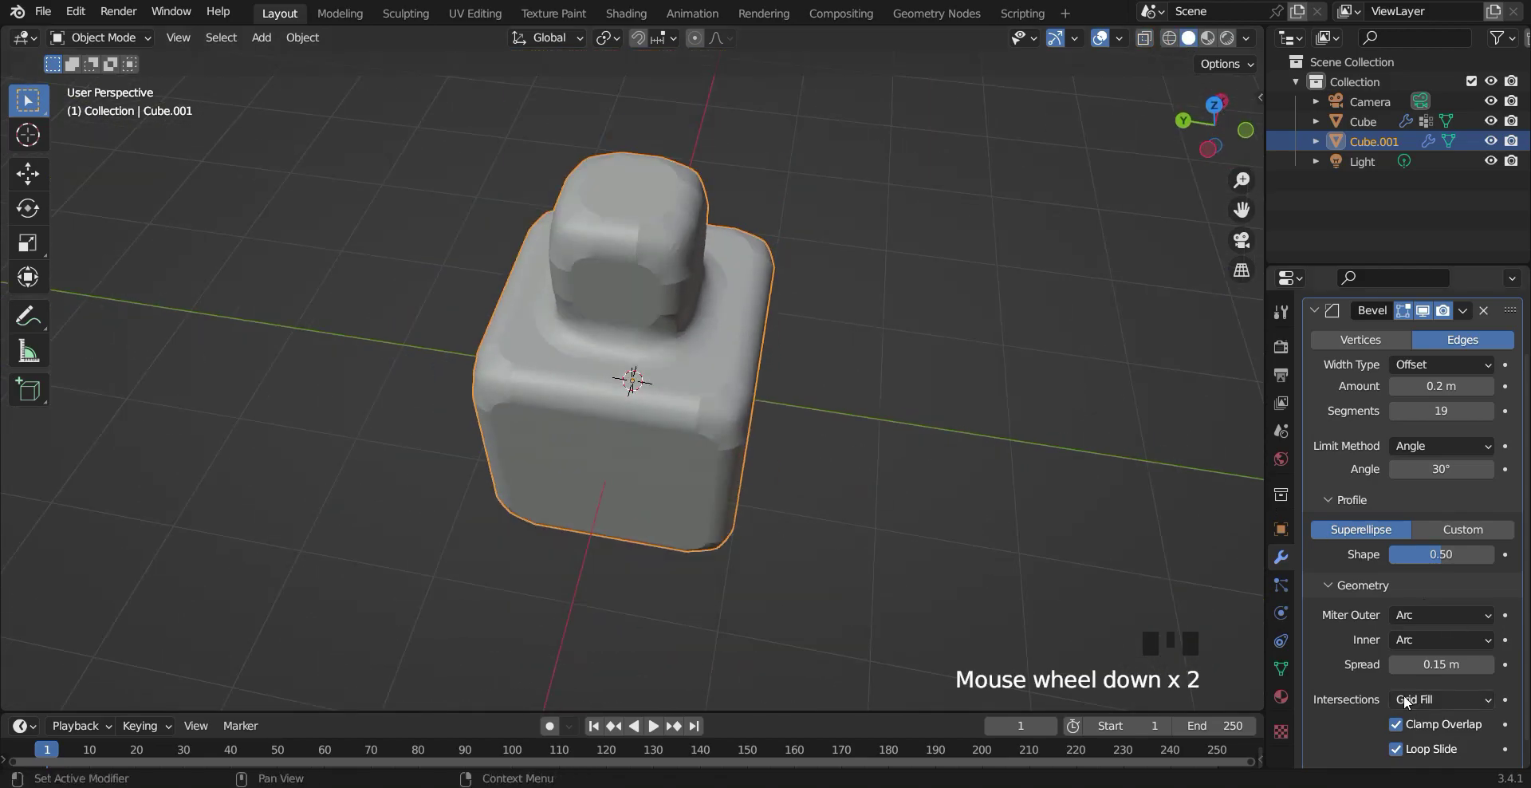
Reduce the bevel's miter spread to 0.09 m.
left_click(1396, 665)
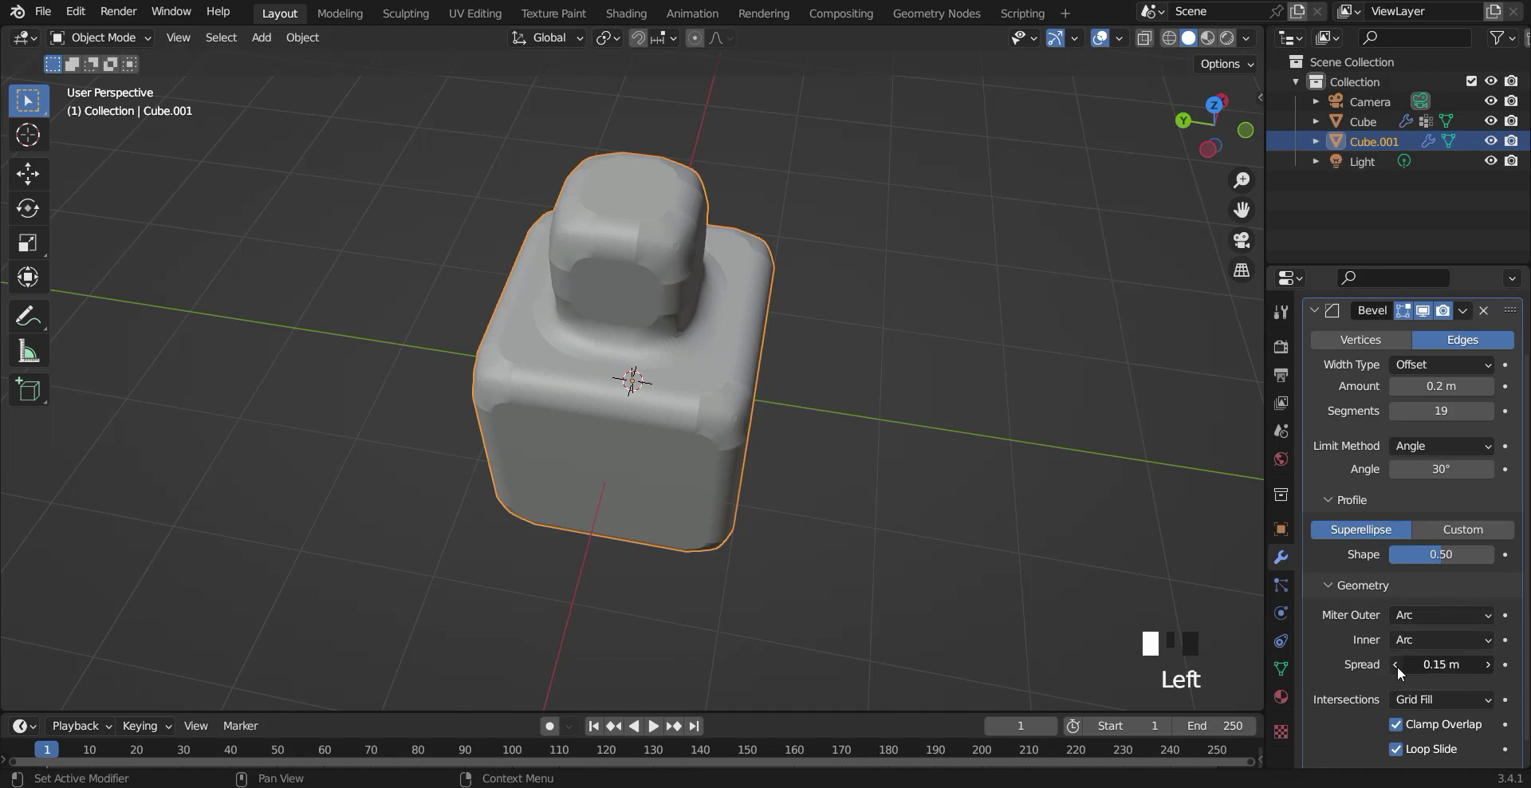
left_click(1396, 665)
left_click(1396, 665)
left_click(1396, 665)
left_click(1396, 665)
left_click(1396, 665)
left_click(1395, 665)
left_click(1396, 665)
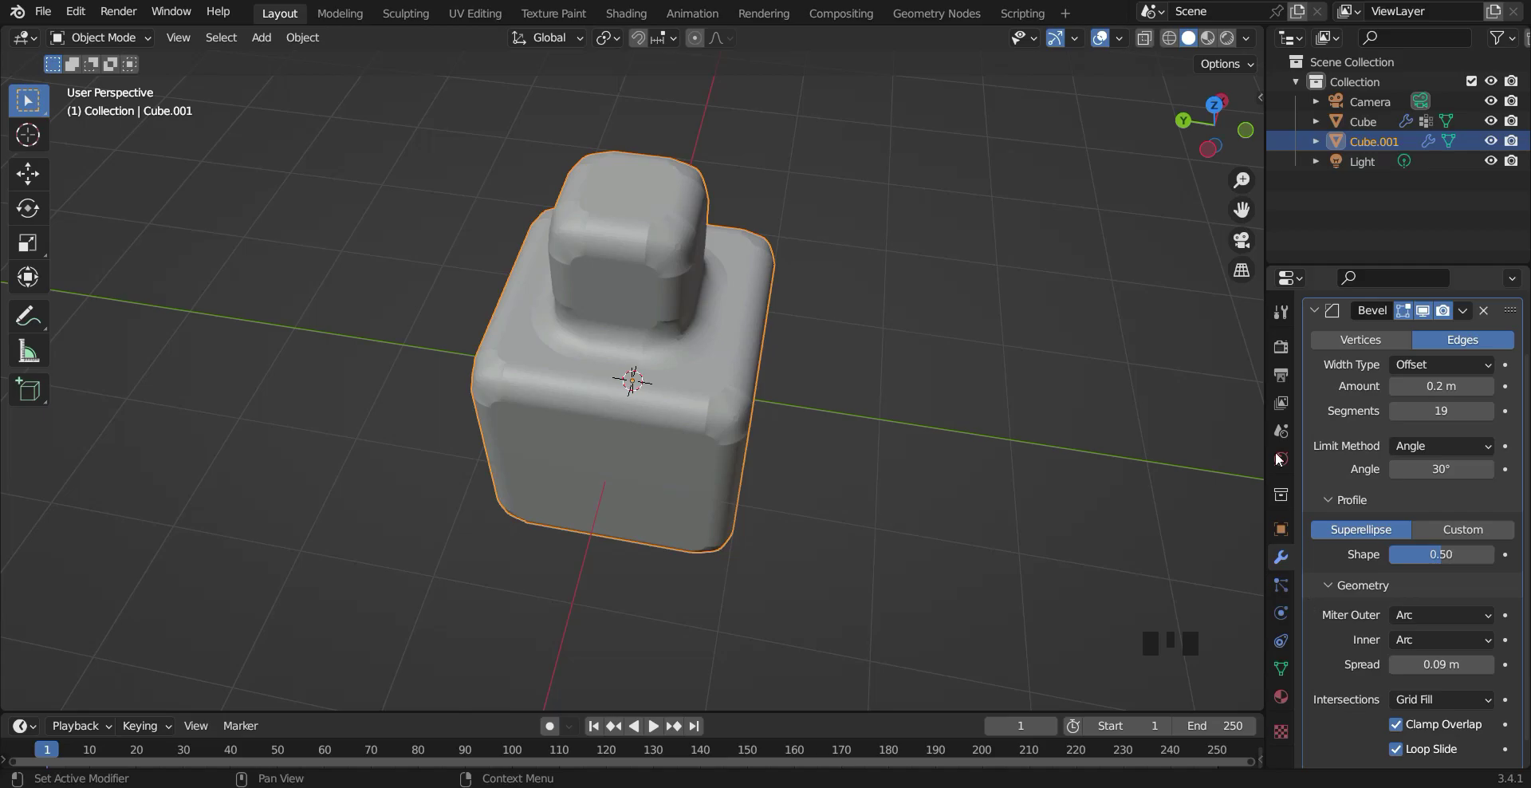
Set the bevel's intersections to Cutoff and examine the cube's corners in wireframe and solid shading.
left_click(1170, 40)
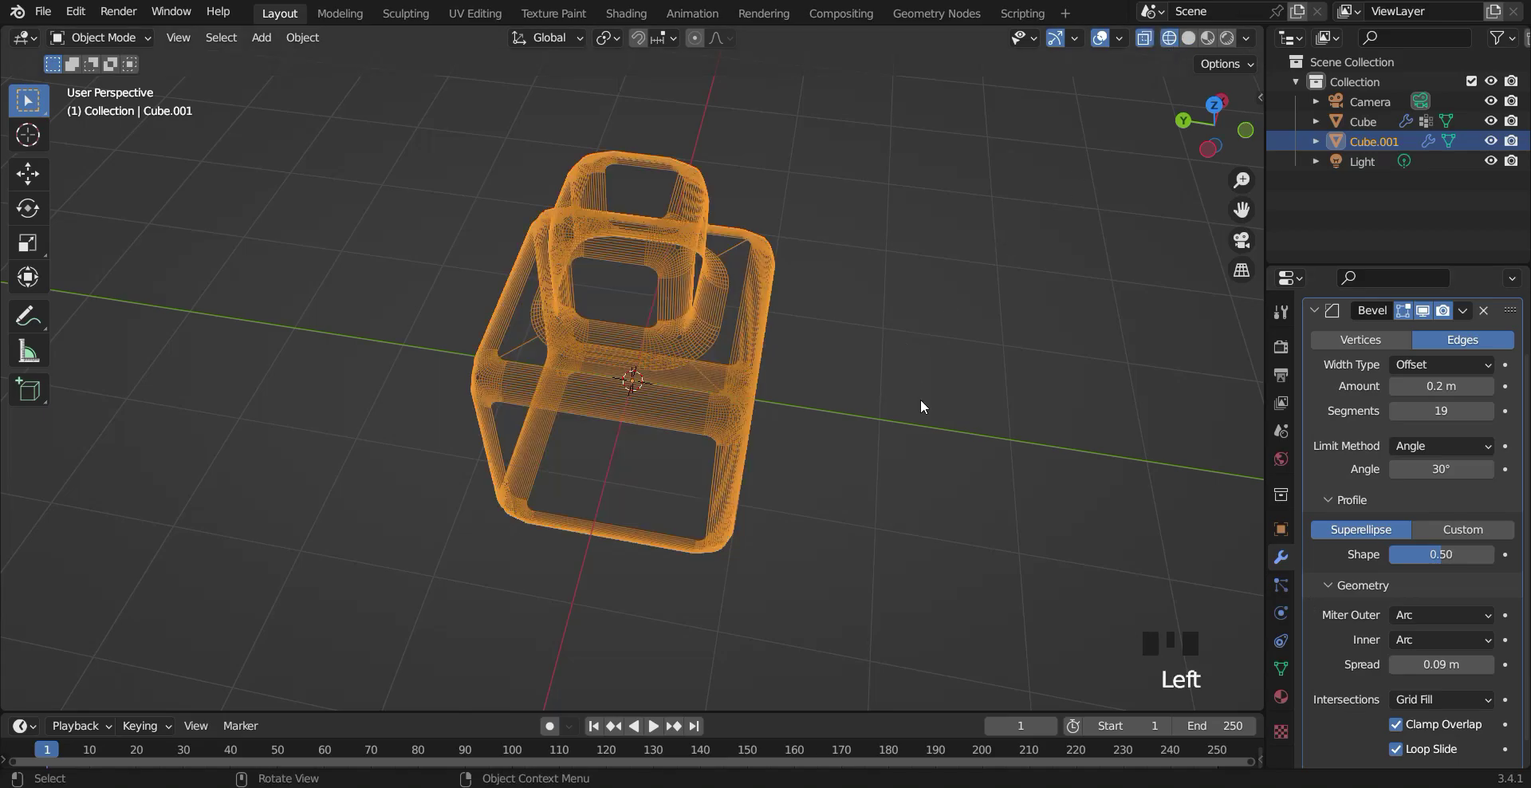
middle_click_drag(921, 399, 868, 431)
scroll(868, 431, "up", 4)
middle_click_drag(809, 468, 437, 345)
middle_click_drag(871, 307, 676, 367)
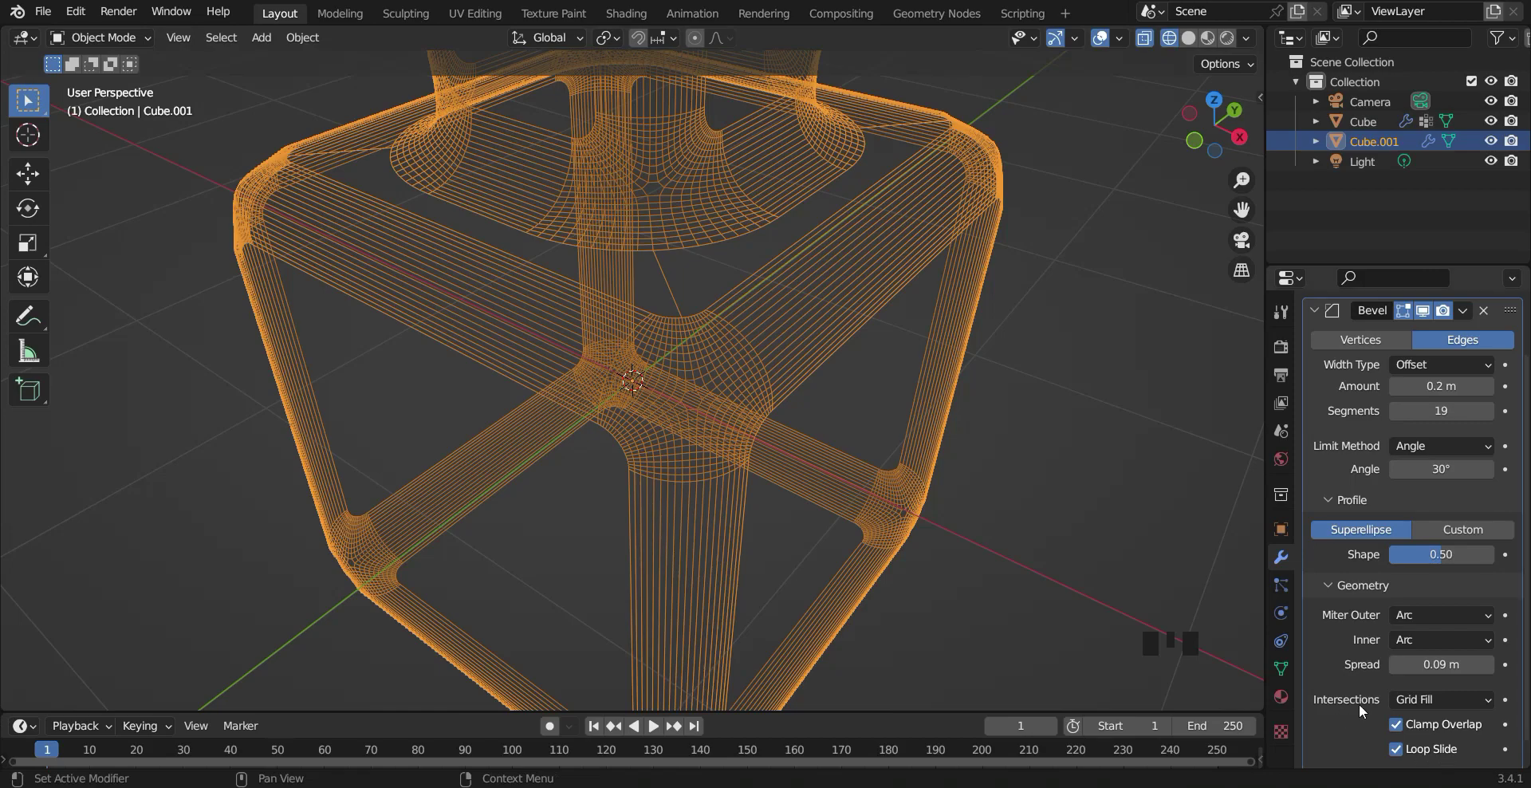
left_click_drag(1430, 699, 1373, 654)
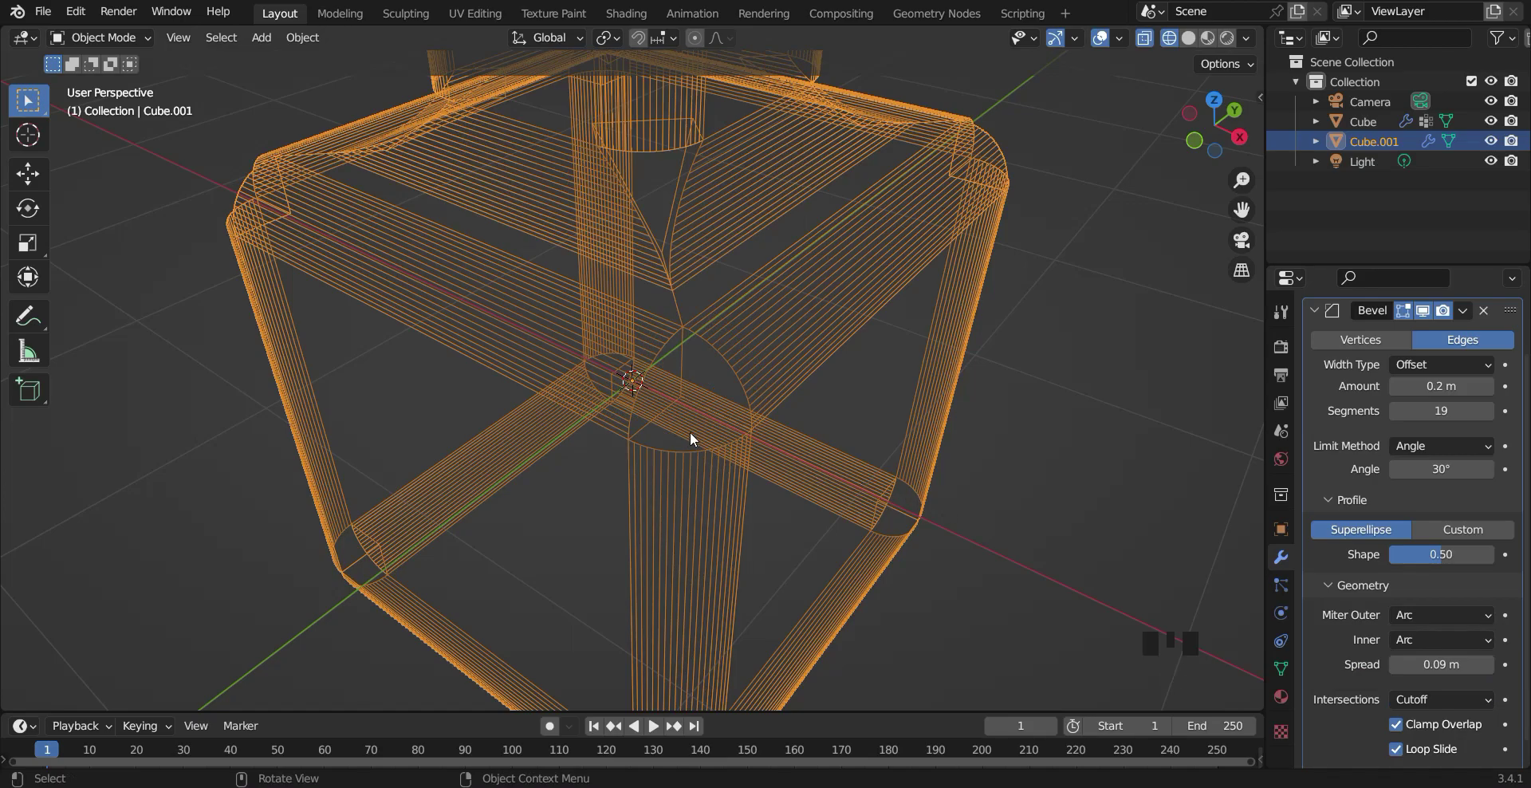
mouse_move(691, 433)
middle_mouse_down()
mouse_move(874, 424)
mouse_move(614, 434)
mouse_move(625, 405)
mouse_move(544, 372)
middle_mouse_up()
left_click(1188, 38)
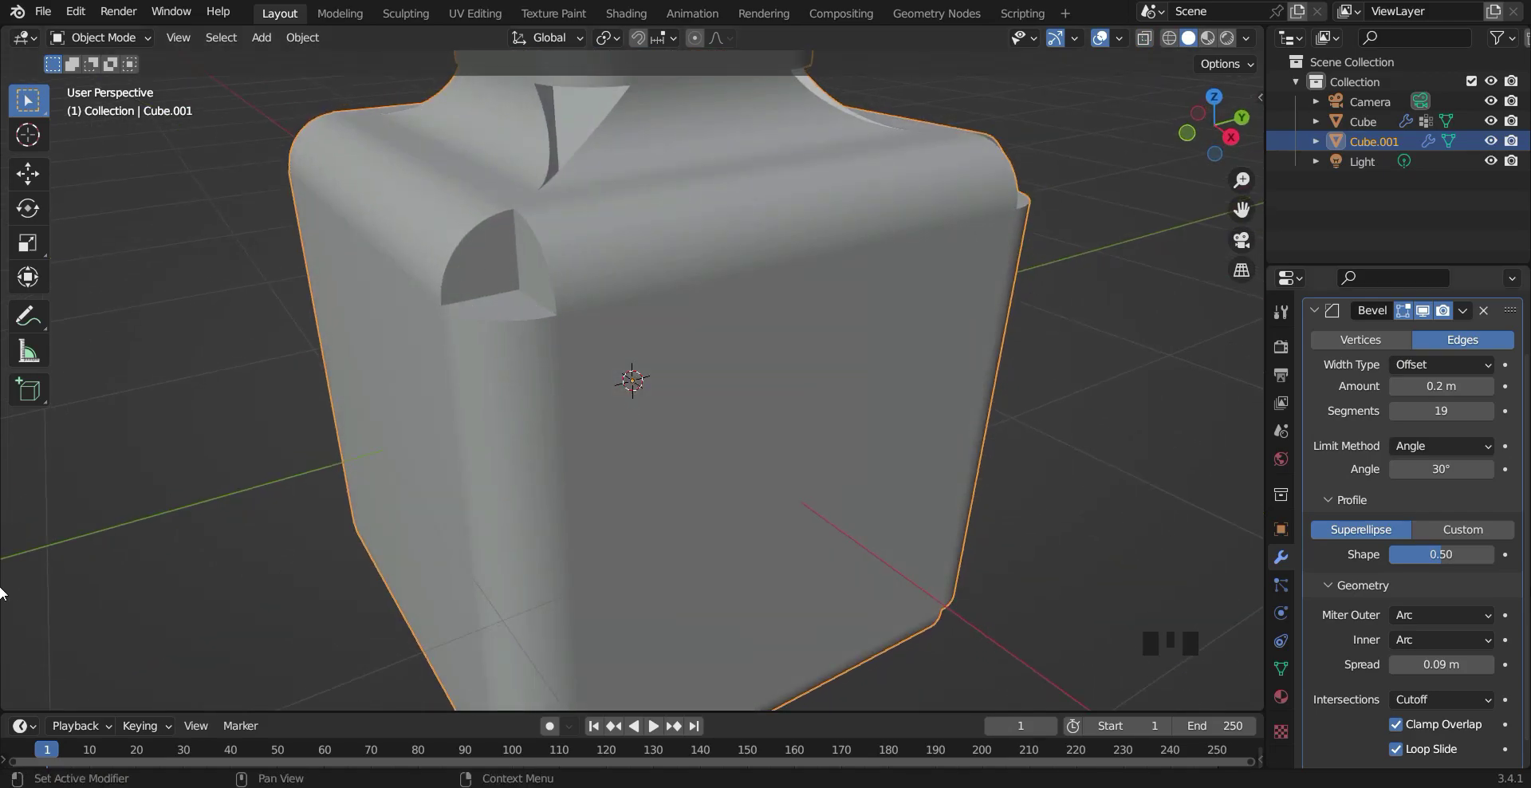
Return the bevel's intersections to Grid Fill and check the whole block from several sides.
left_click(1437, 700)
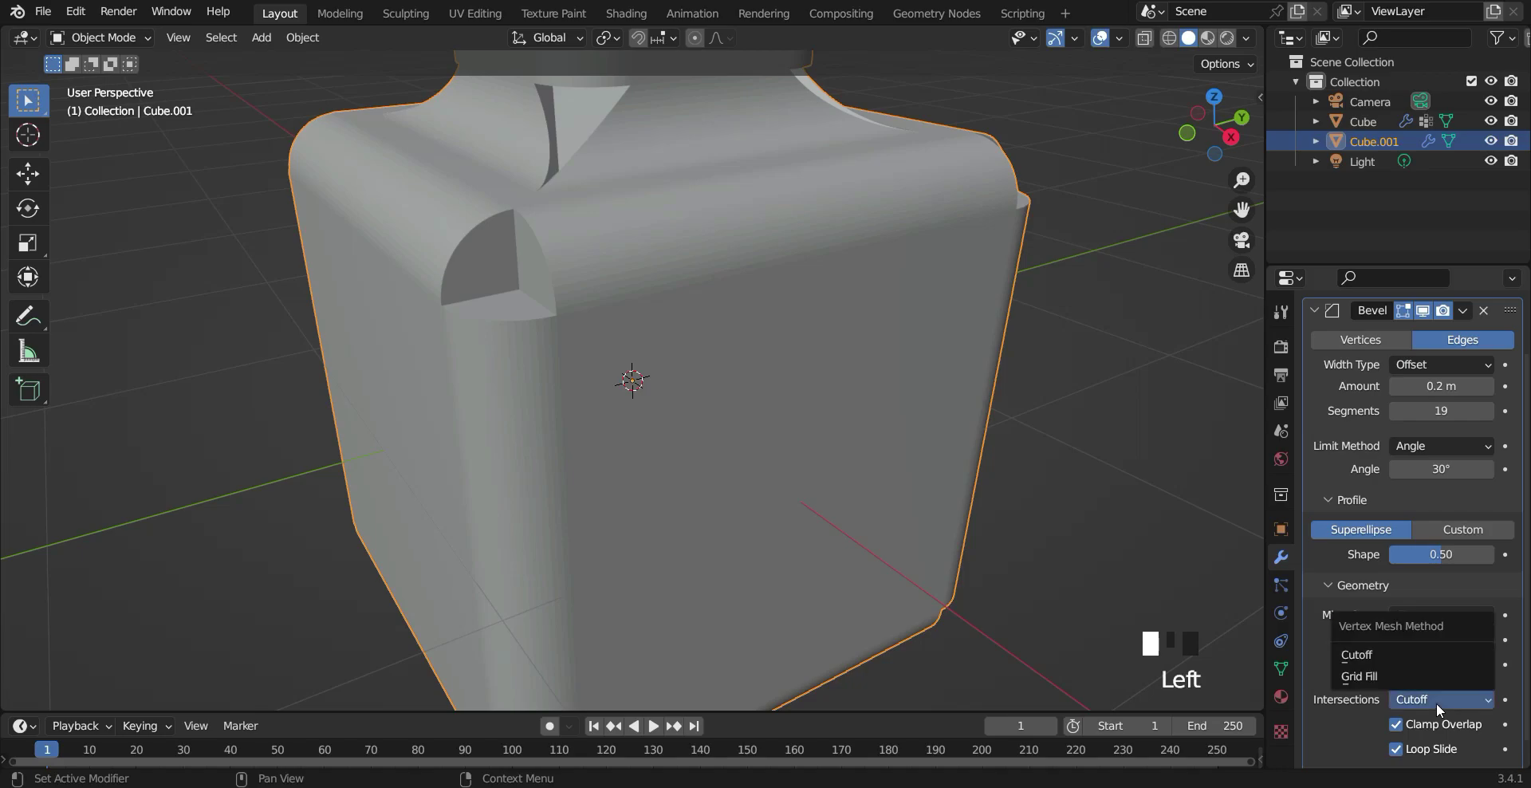
left_click(1364, 677)
middle_click_drag(717, 553, 1103, 558)
scroll(1103, 558, "down", 4)
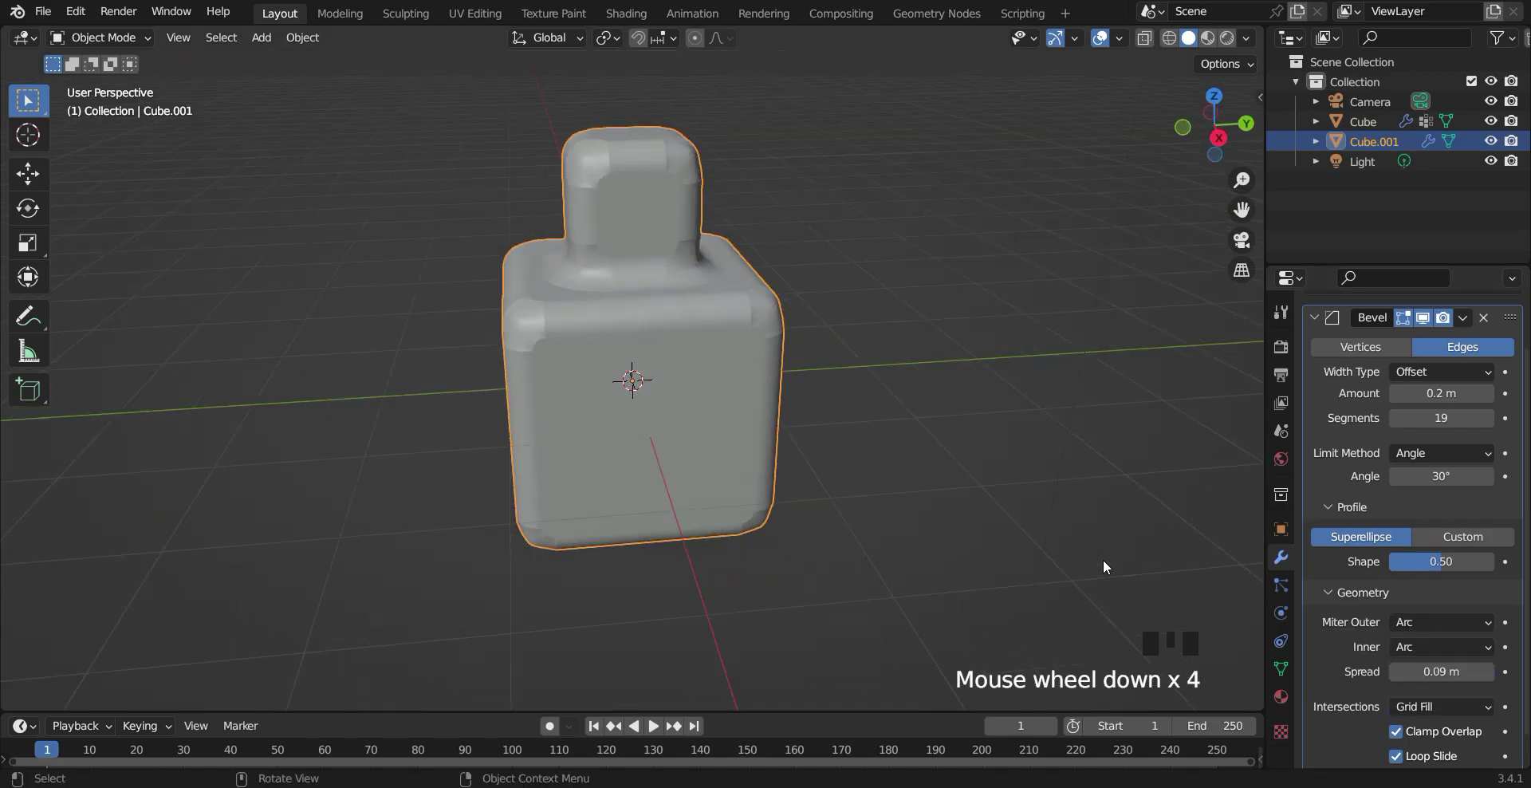
middle_click_drag(1006, 523, 923, 516)
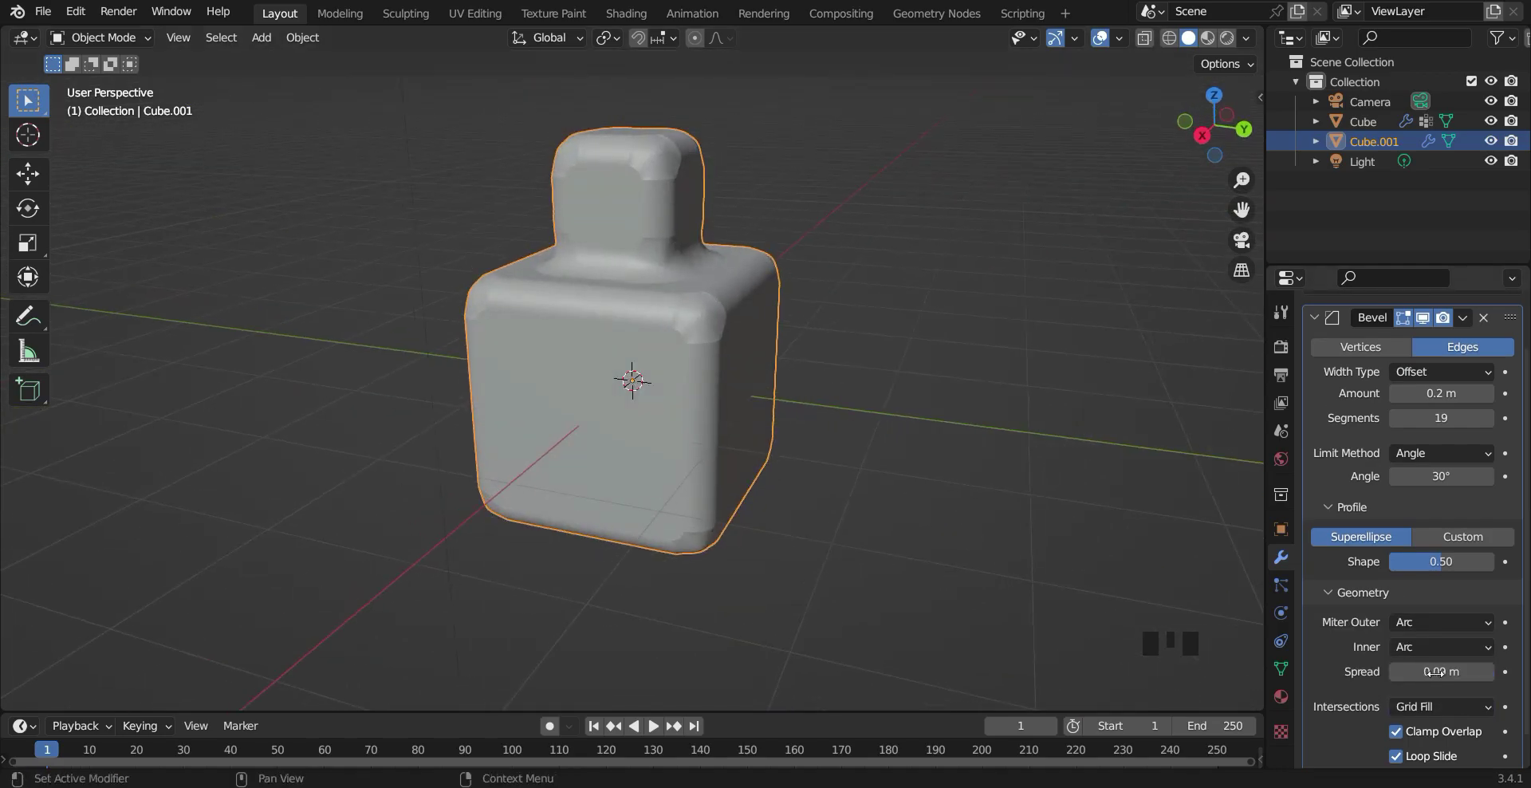
Expand the Bevel modifier's Shading settings and look through its options.
scroll(1432, 672, "down", 5)
left_click(1352, 756)
scroll(1359, 723, "down", 3)
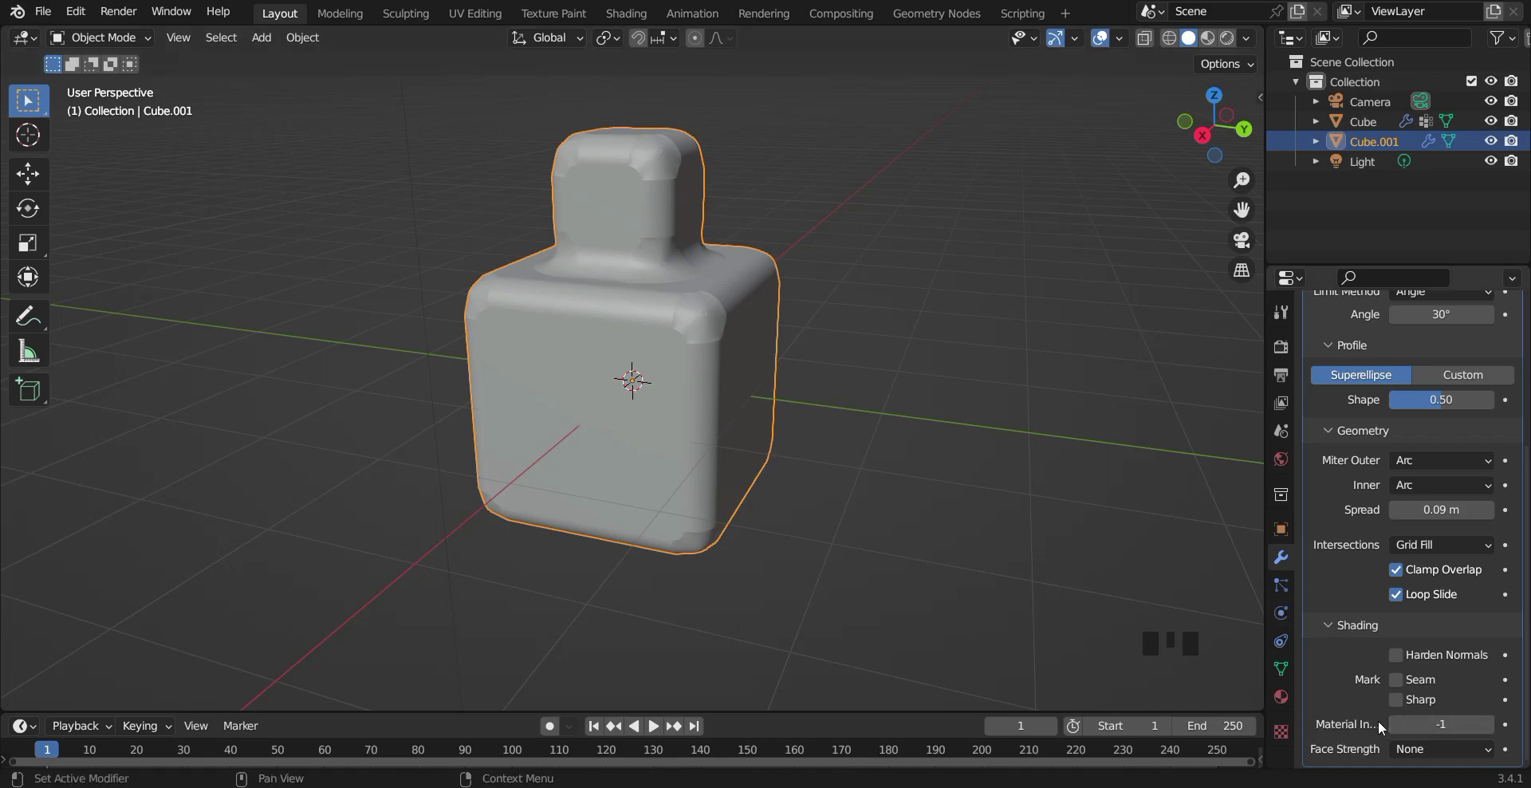
Delete the beveled block and add a new mesh cube.
key("x")
left_click(705, 442)
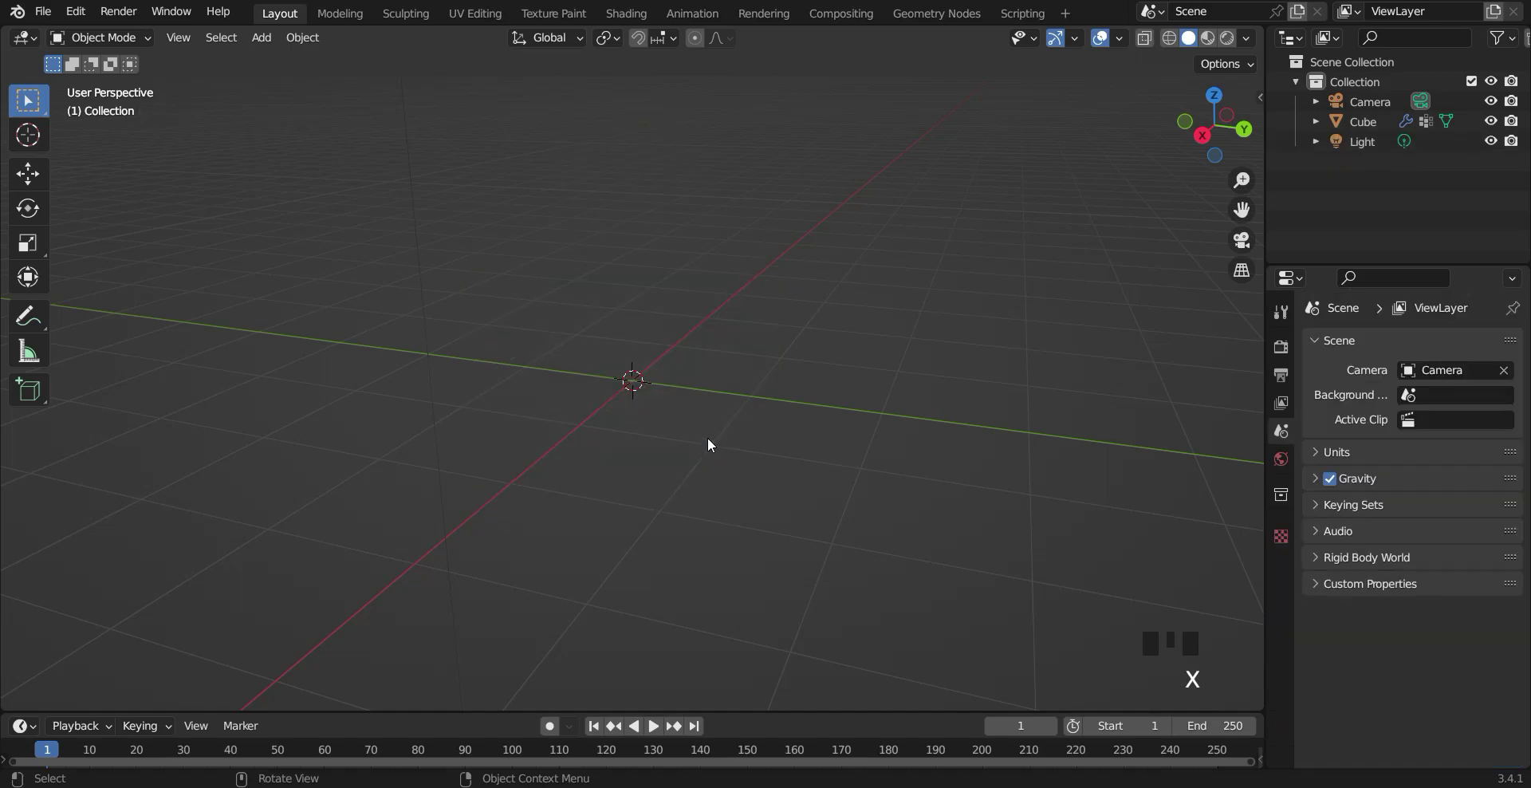
key("shift+a")
mouse_move(702, 383)
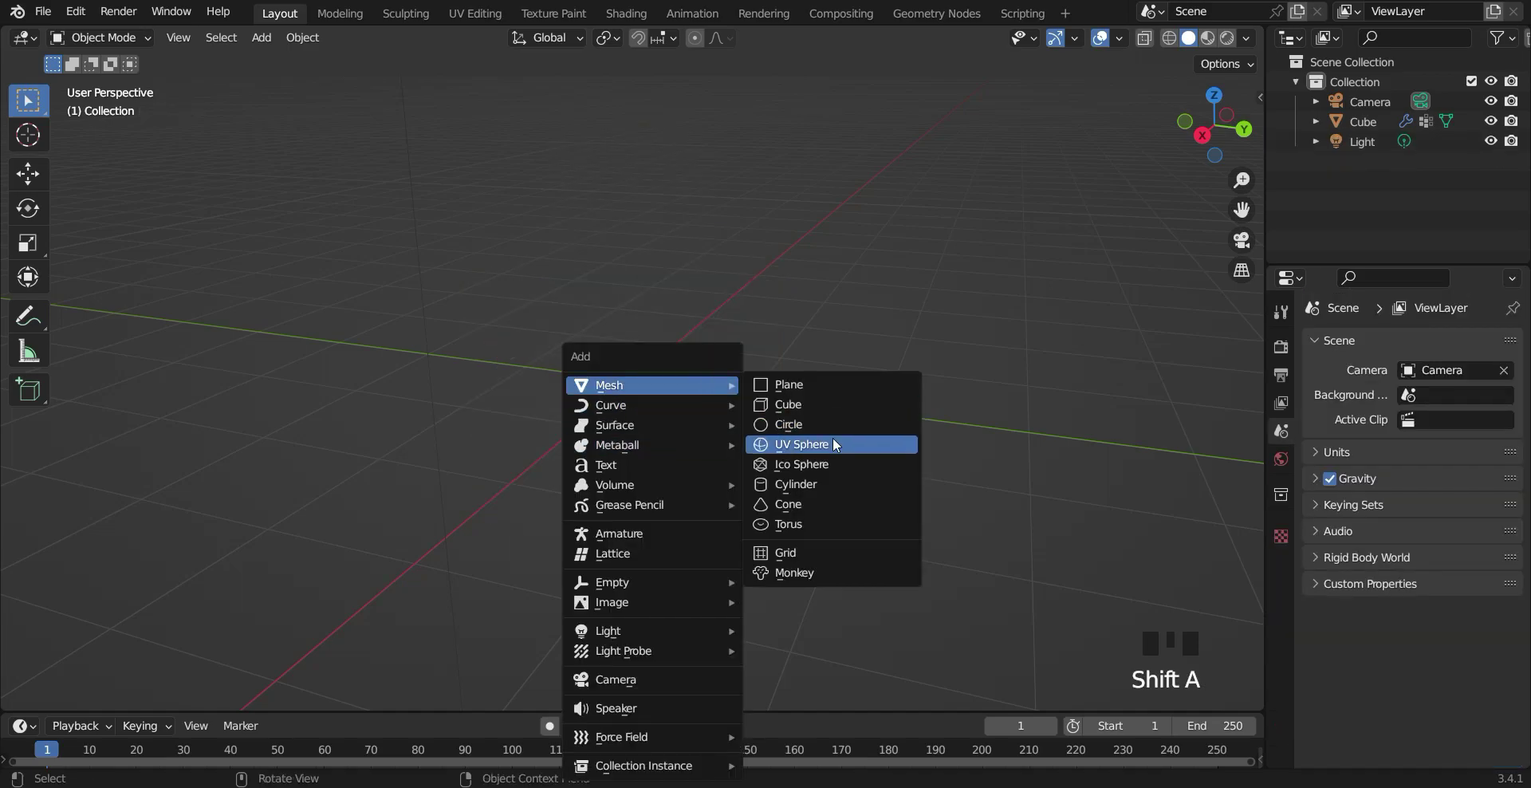
left_click(841, 404)
Add a Bevel modifier to the new cube with an amount of 0.14 m and 6 segments, and expand its Shading settings.
left_click(1346, 345)
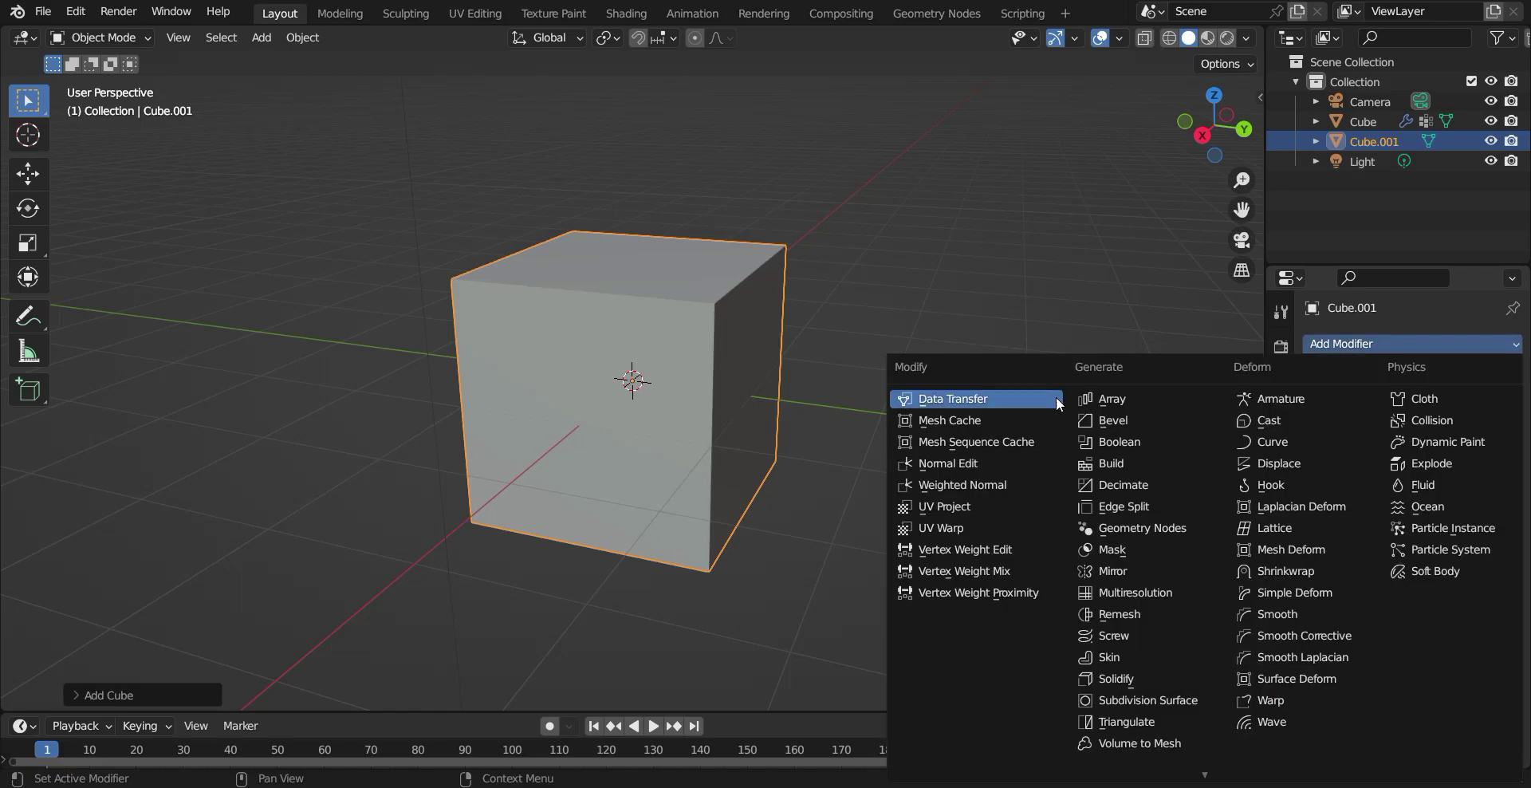
left_click(1156, 424)
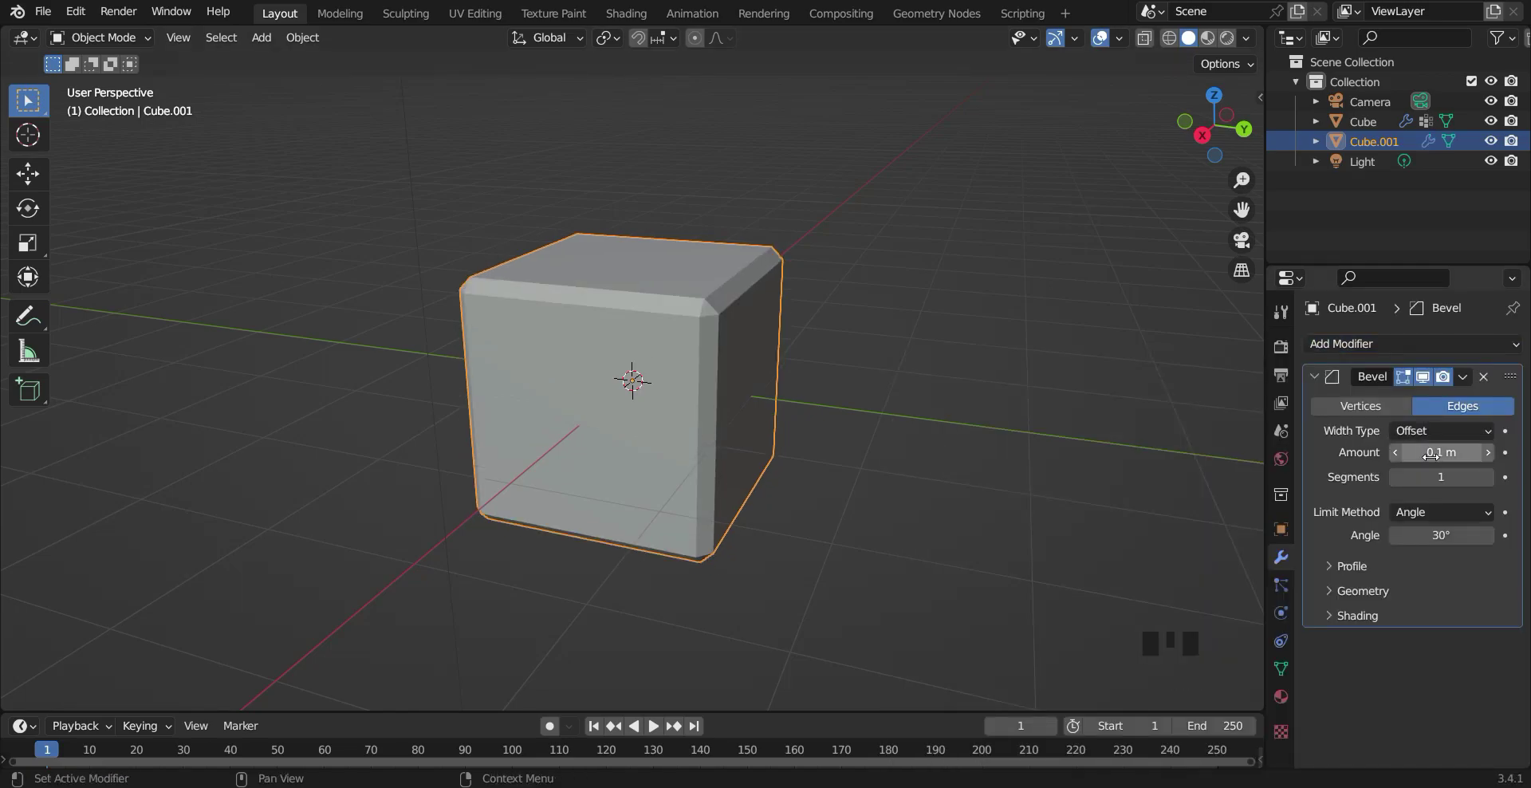
left_click_drag(1431, 454, 1459, 477)
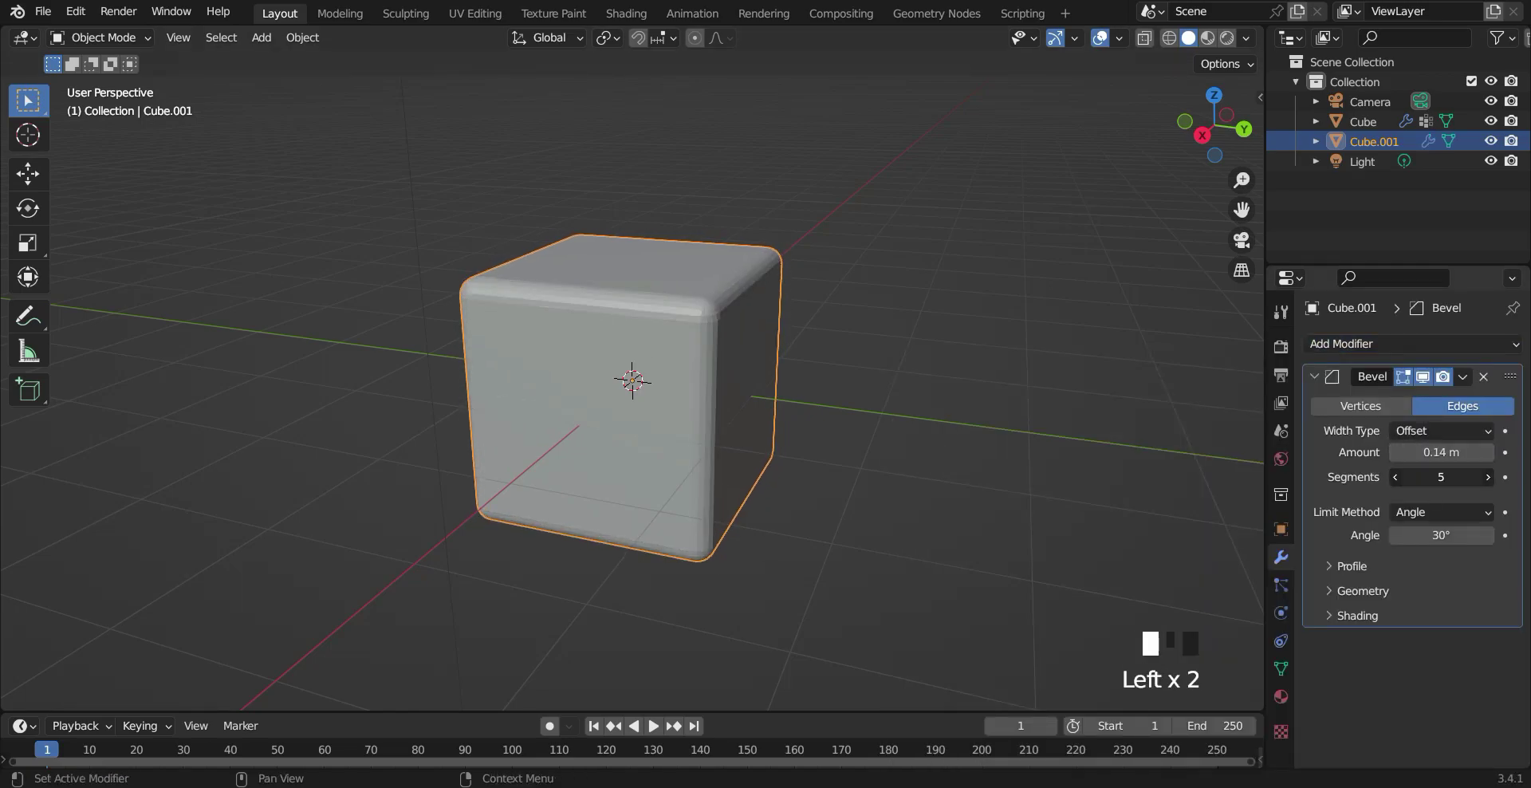
left_click(1323, 616)
scroll(1357, 711, "down", 4)
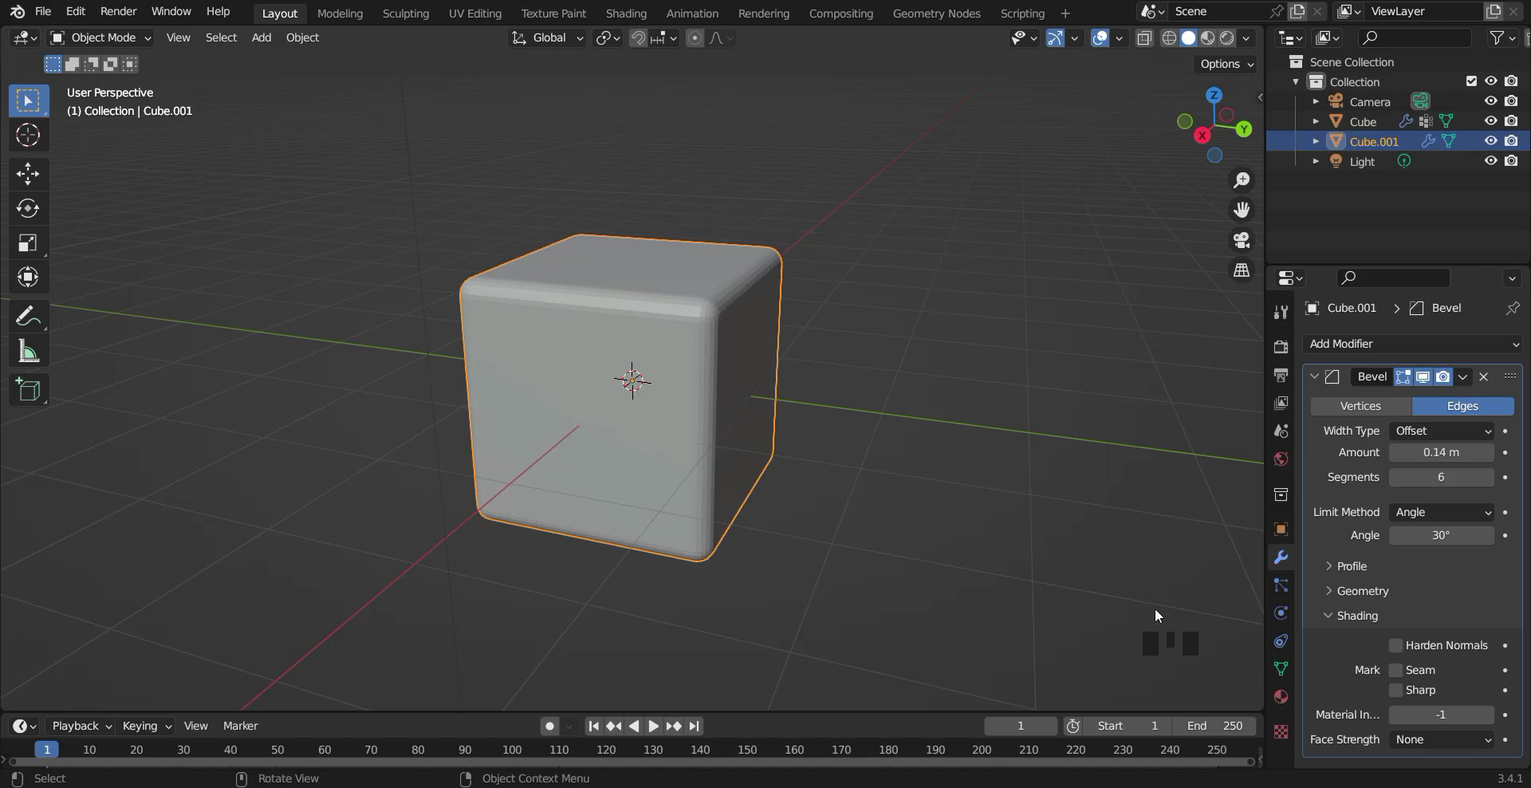
Give the cube a new material with a red base color and show it in Material Preview shading.
left_click(1281, 697)
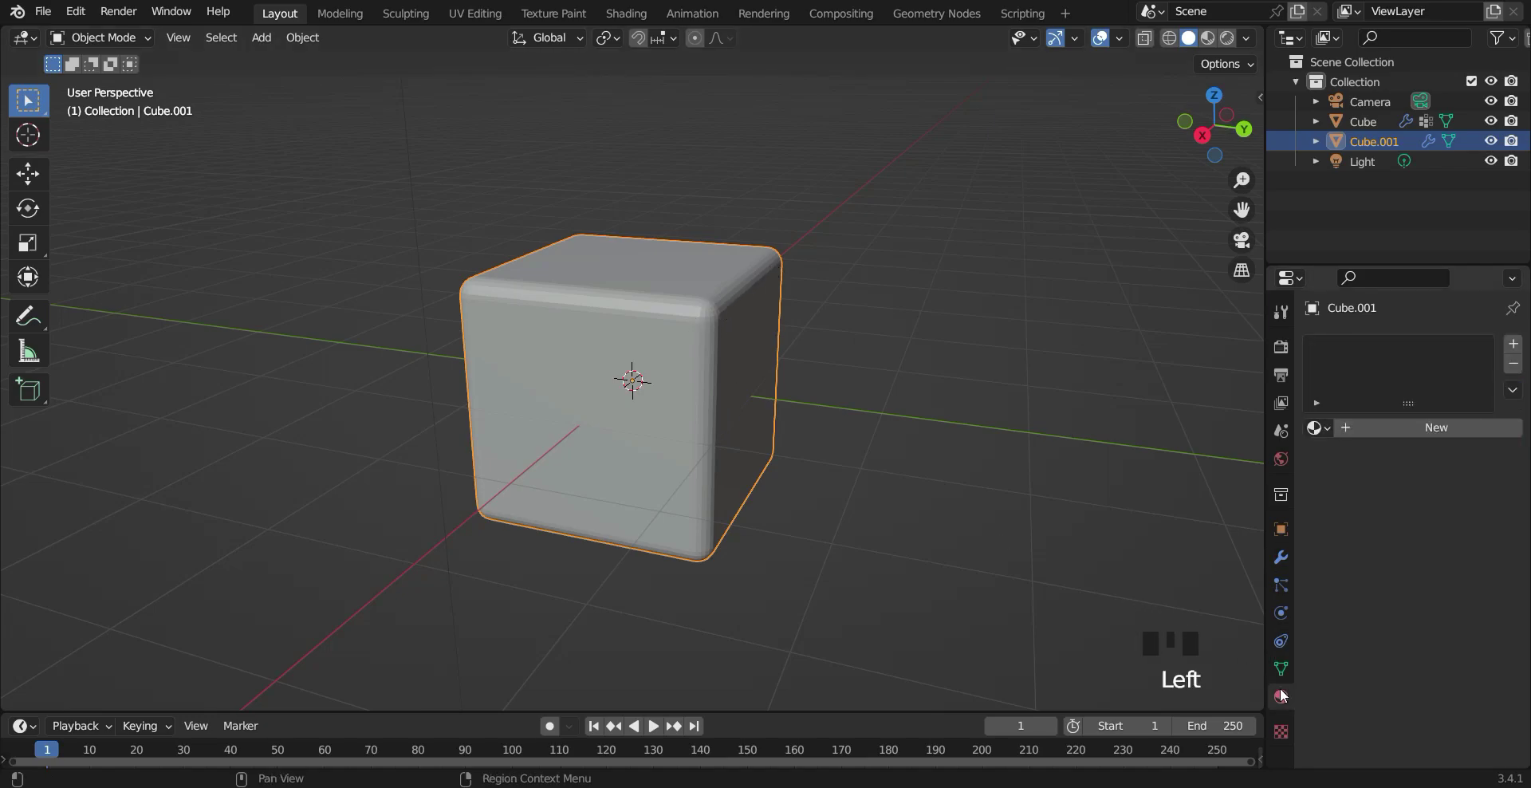
left_click(1432, 431)
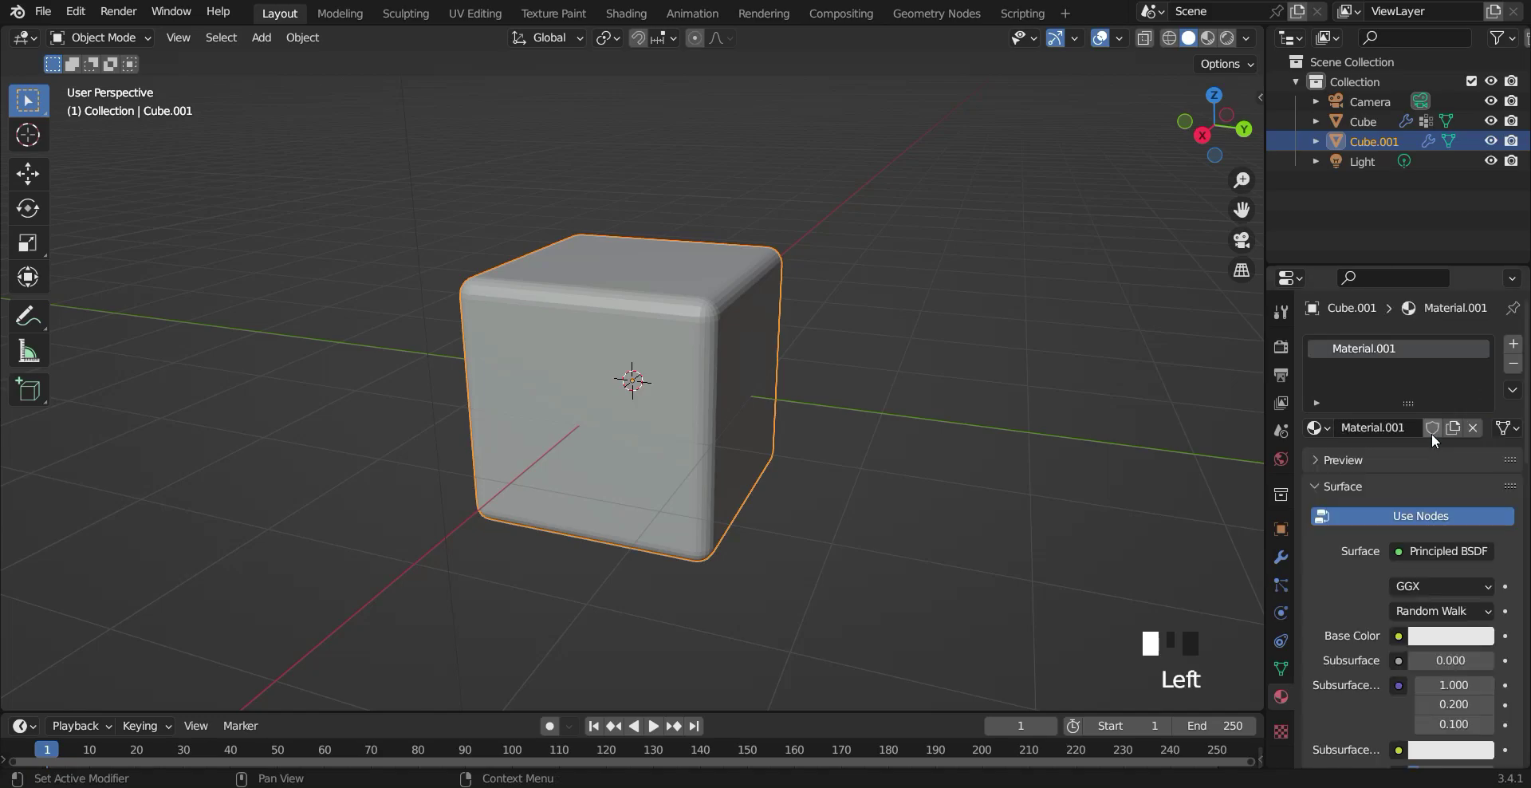
left_click(1429, 638)
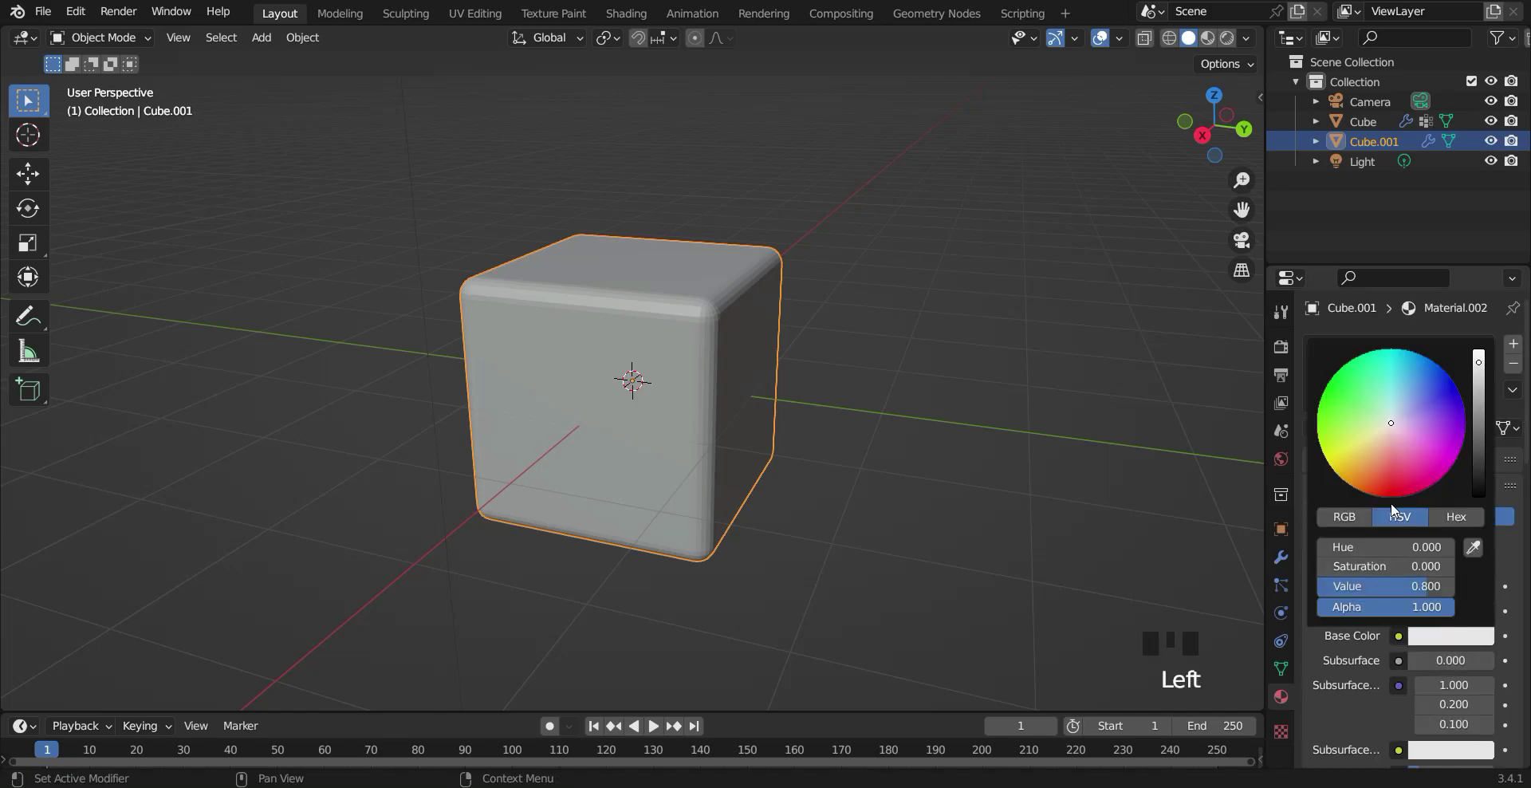
left_click(1397, 487)
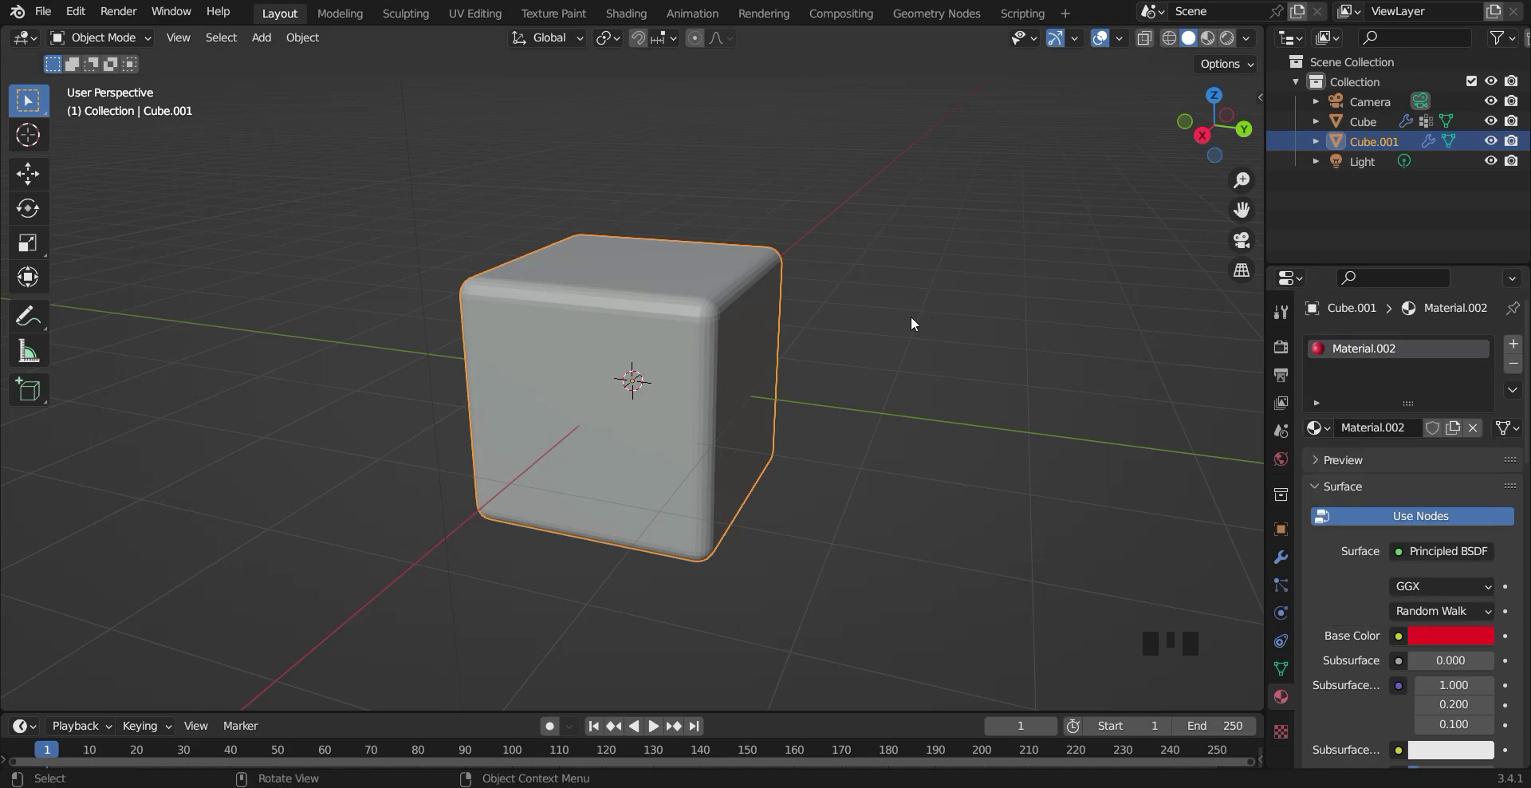
left_click(1209, 42)
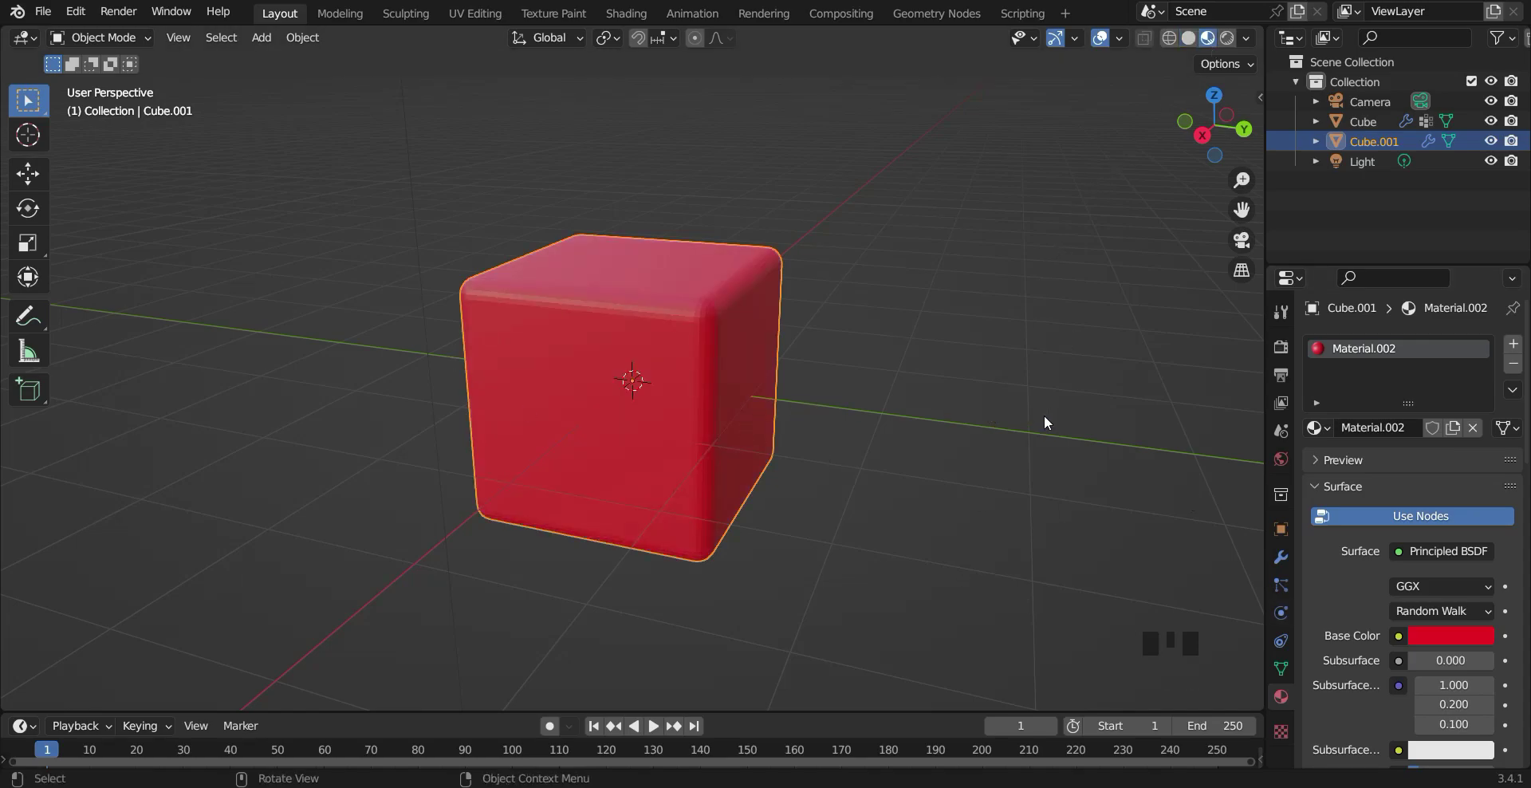
Add a second material slot with a new material and set its base color to bright green.
left_click(1513, 343)
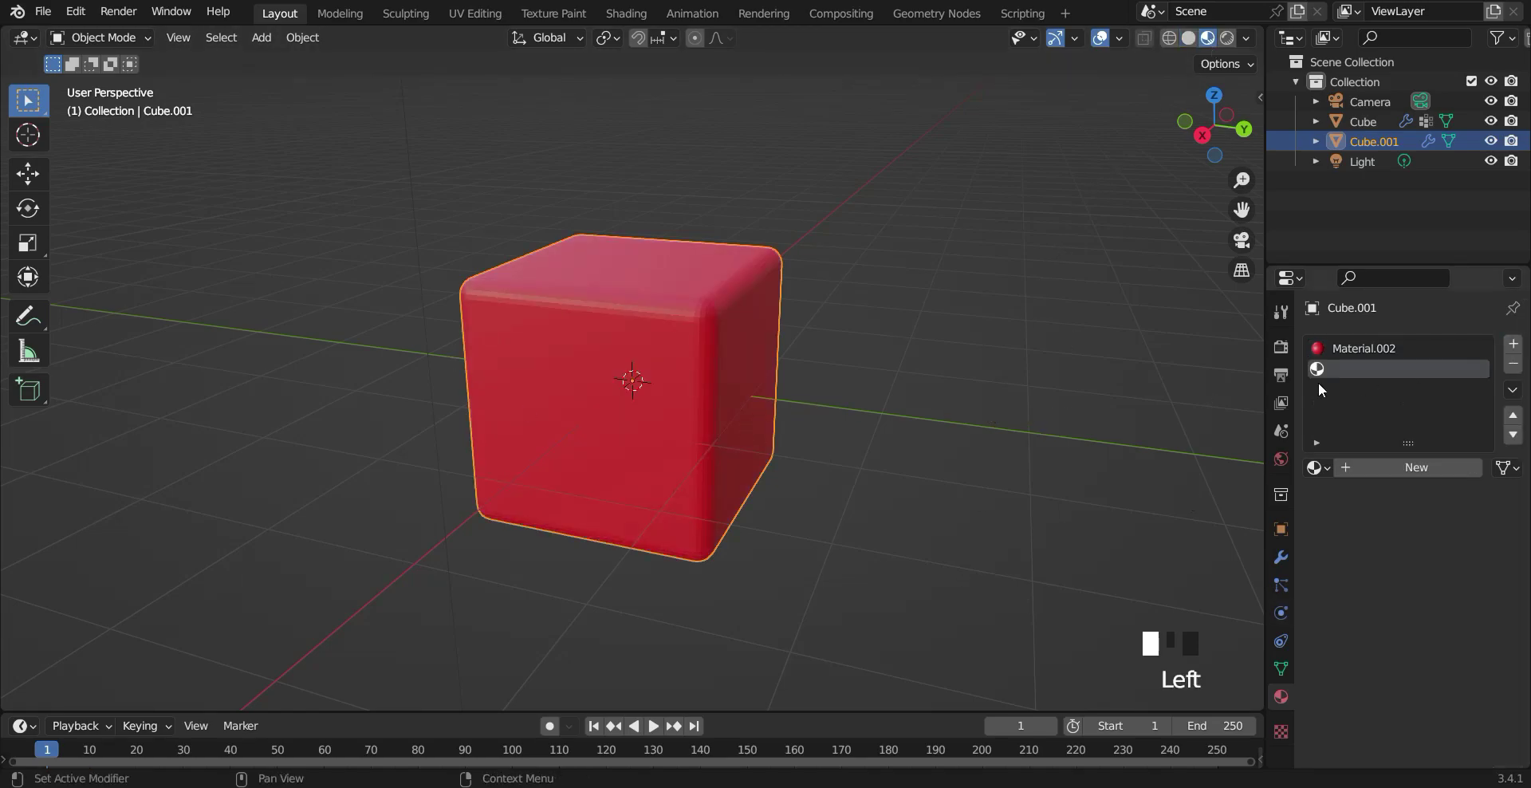
left_click(1410, 466)
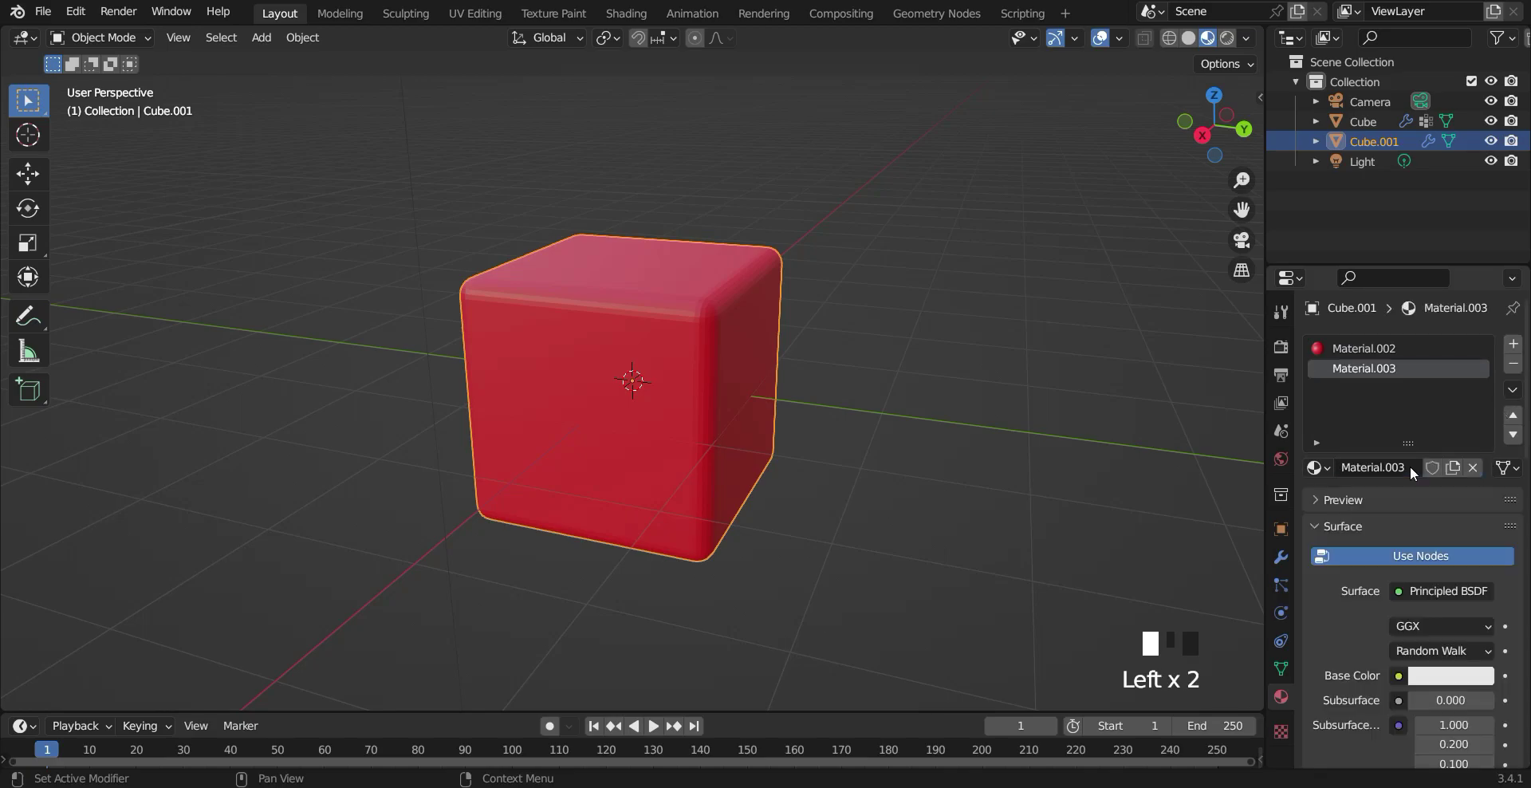
left_click(1451, 676)
left_click(1335, 431)
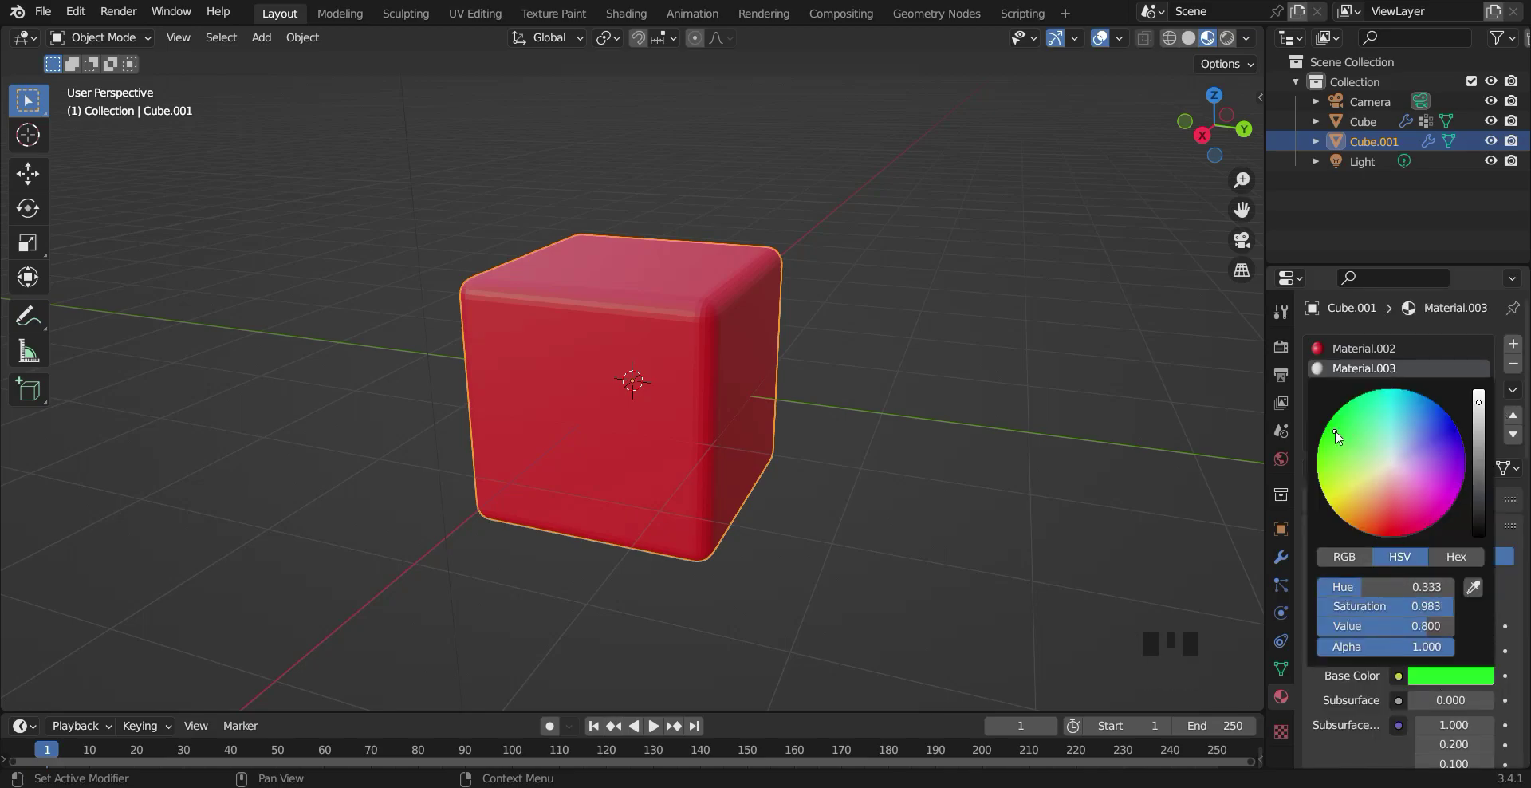
Set the Bevel modifier's material index to 1 so the beveled edges use the green material.
left_click(1281, 557)
scroll(1442, 700, "down", 3)
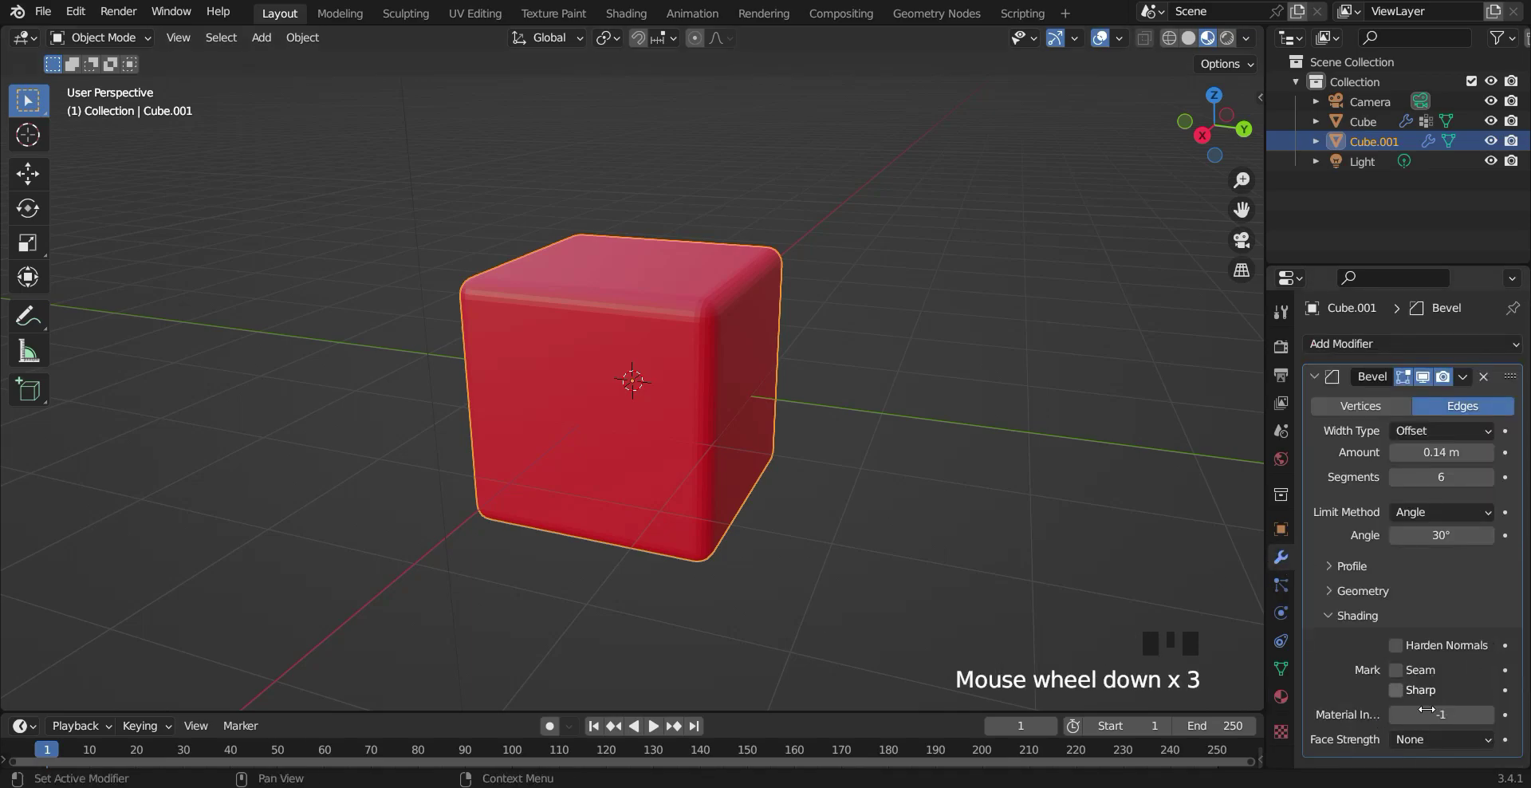
left_click(1489, 715)
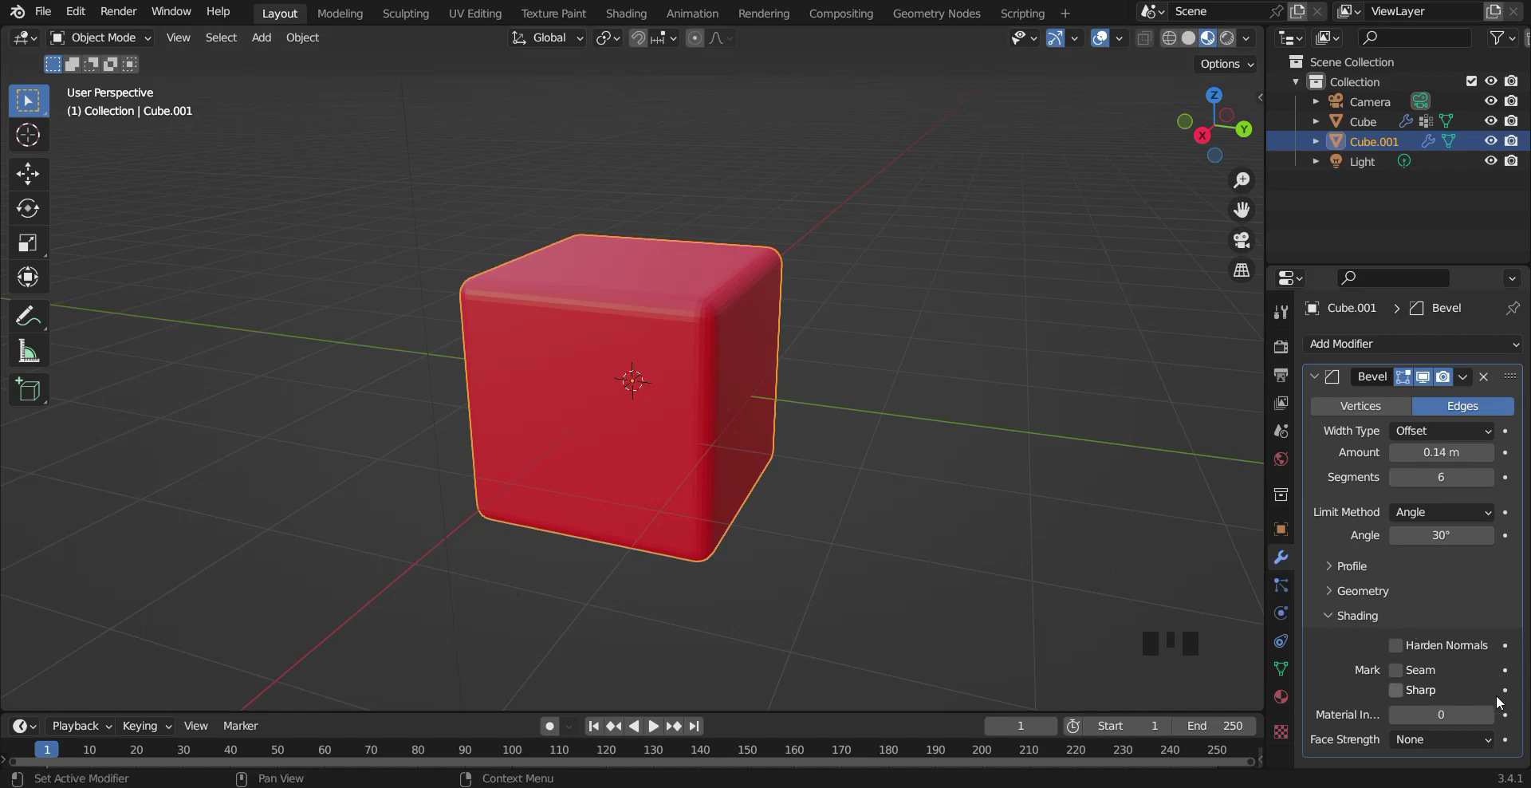
left_click(1488, 715)
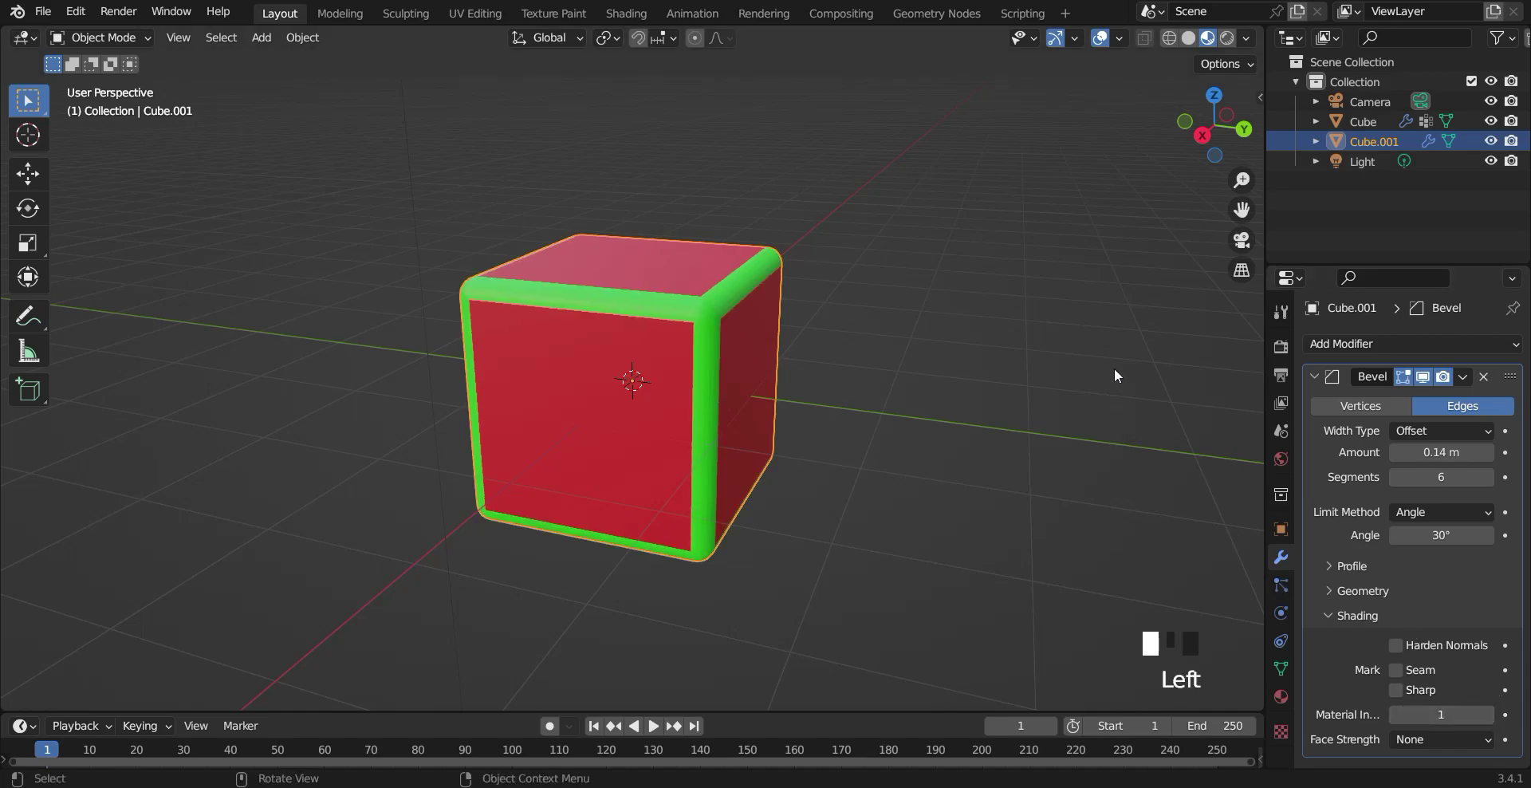
Reduce the bevel amount to 0.05 m and inspect the thinner green edges.
middle_click_drag(1115, 375, 1082, 410)
left_click_drag(1447, 453, 1416, 452)
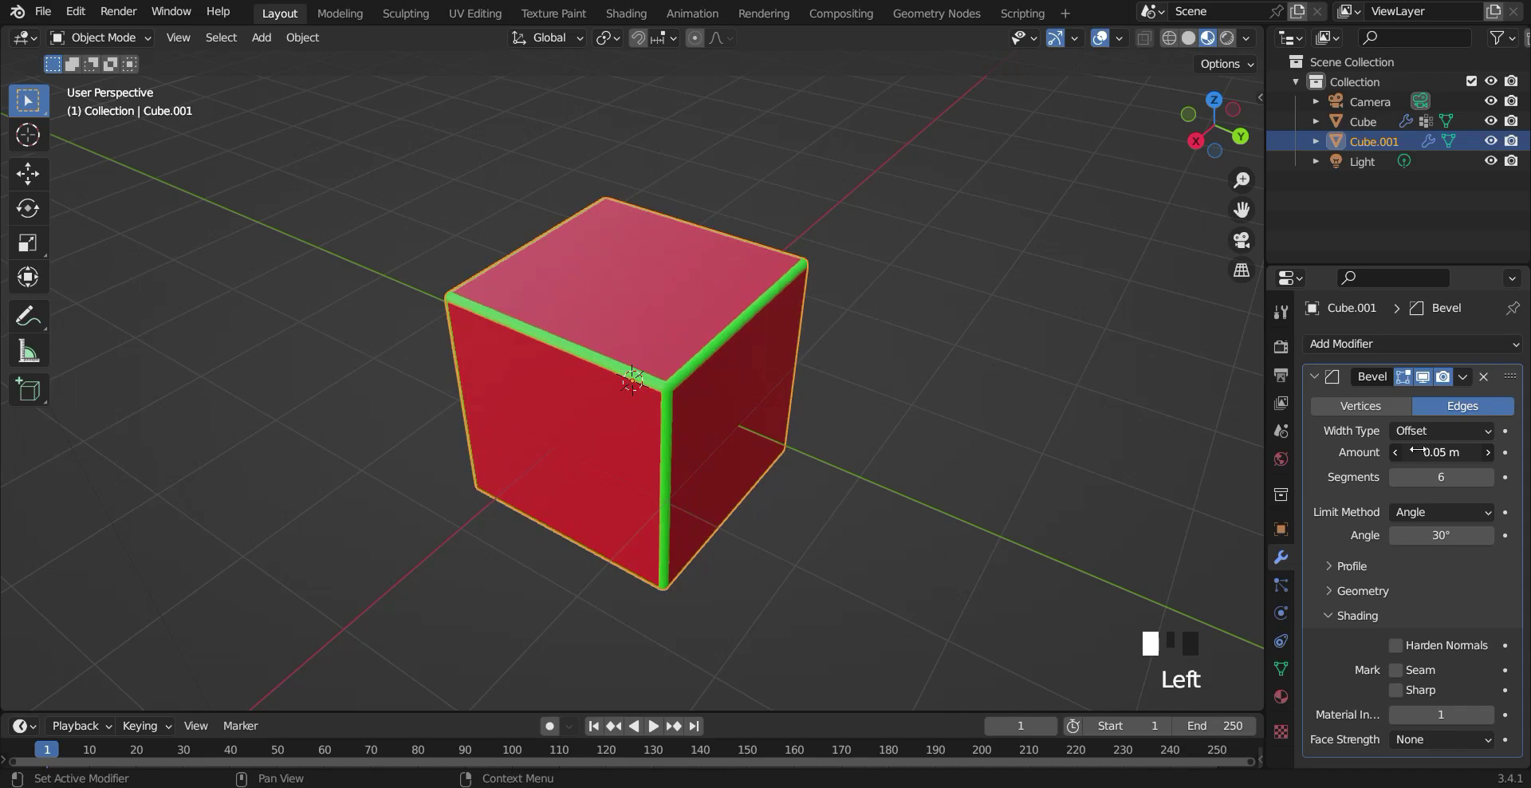
middle_click_drag(979, 446, 941, 395)
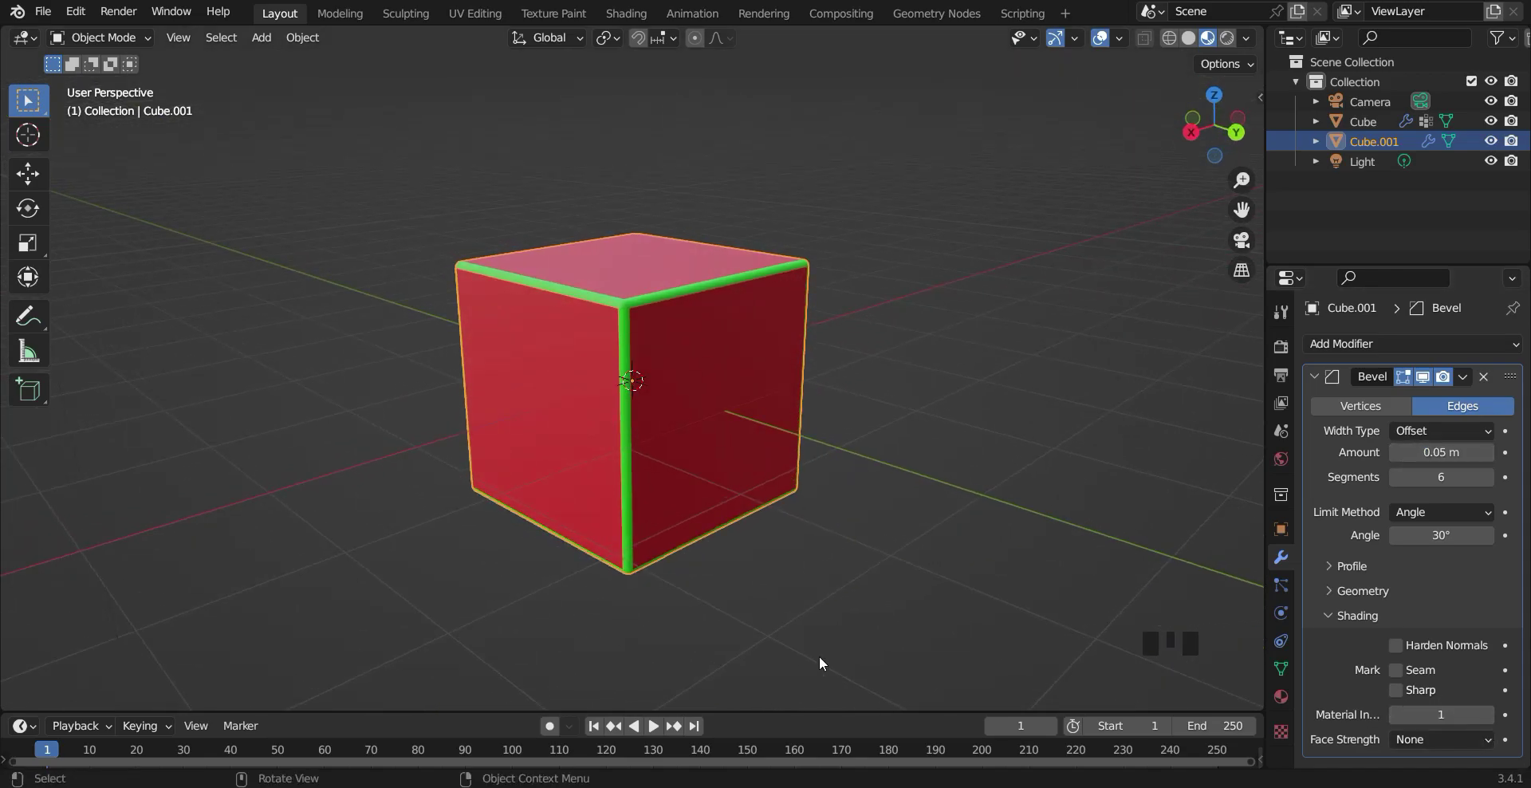
Review the cube's material slots against the bevel's material index, and return to the modifier settings.
left_click(1282, 696)
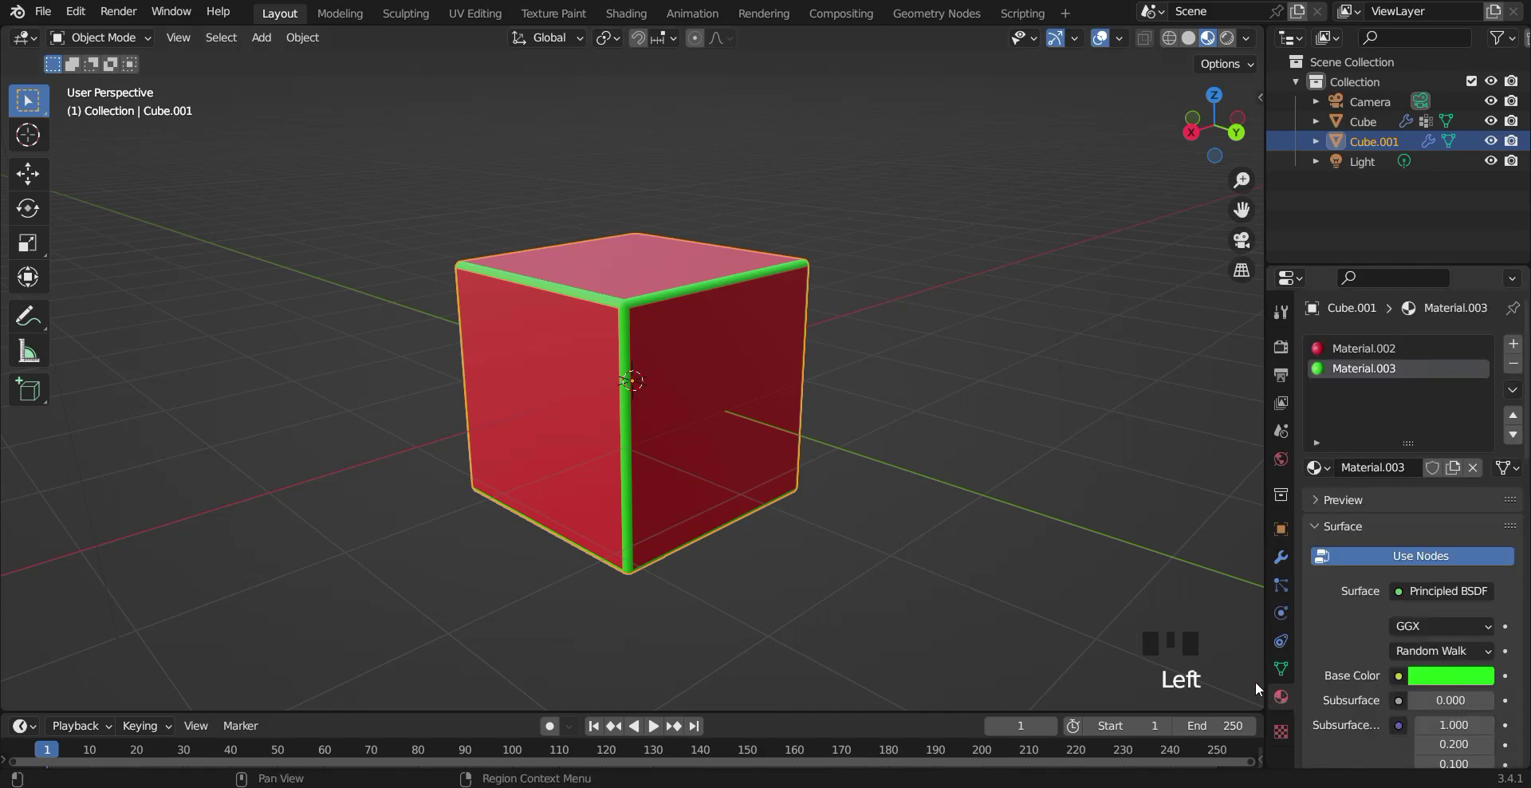
left_click(1282, 558)
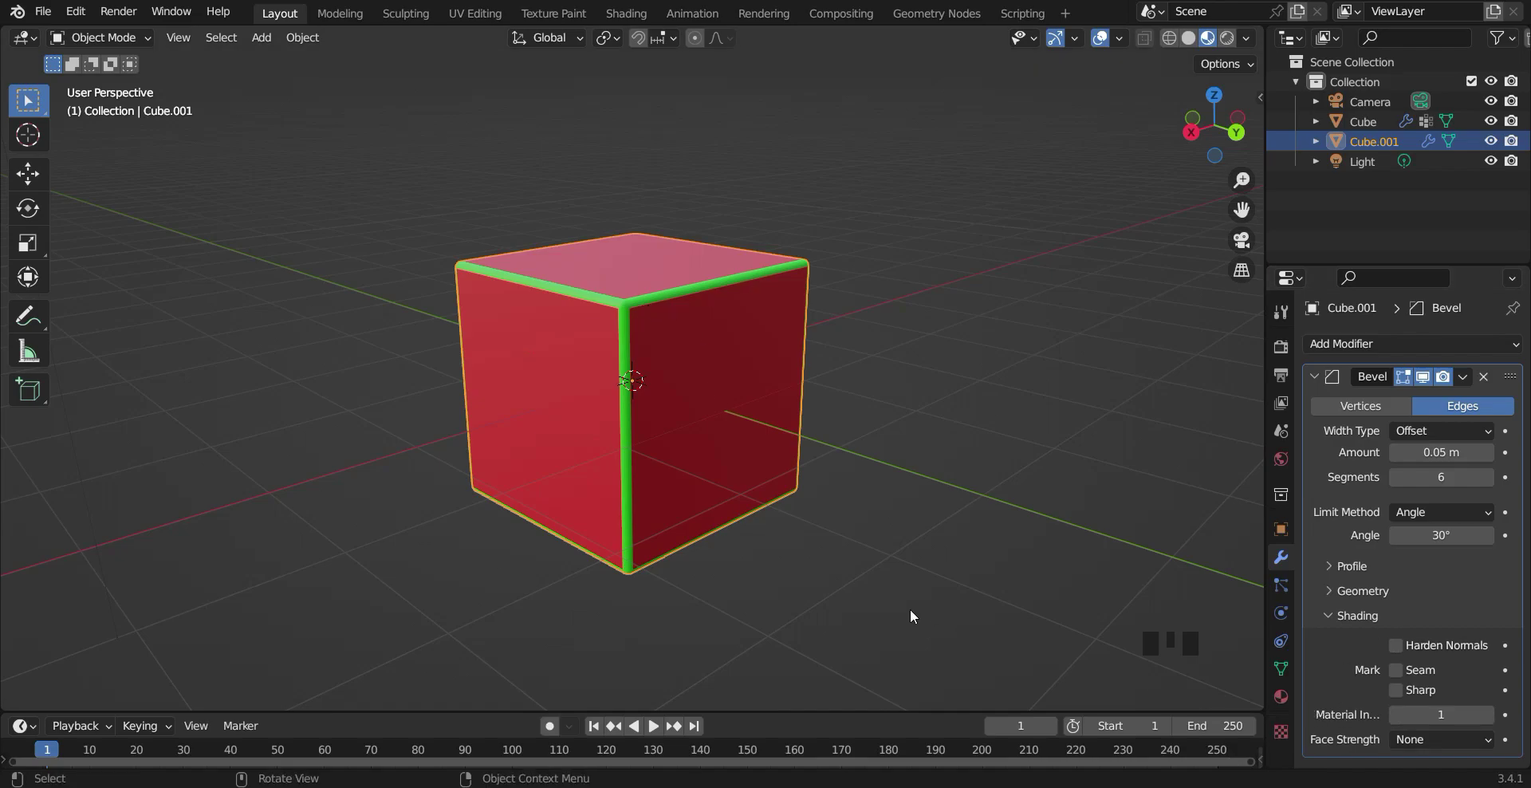
scroll(911, 609, "down", 2)
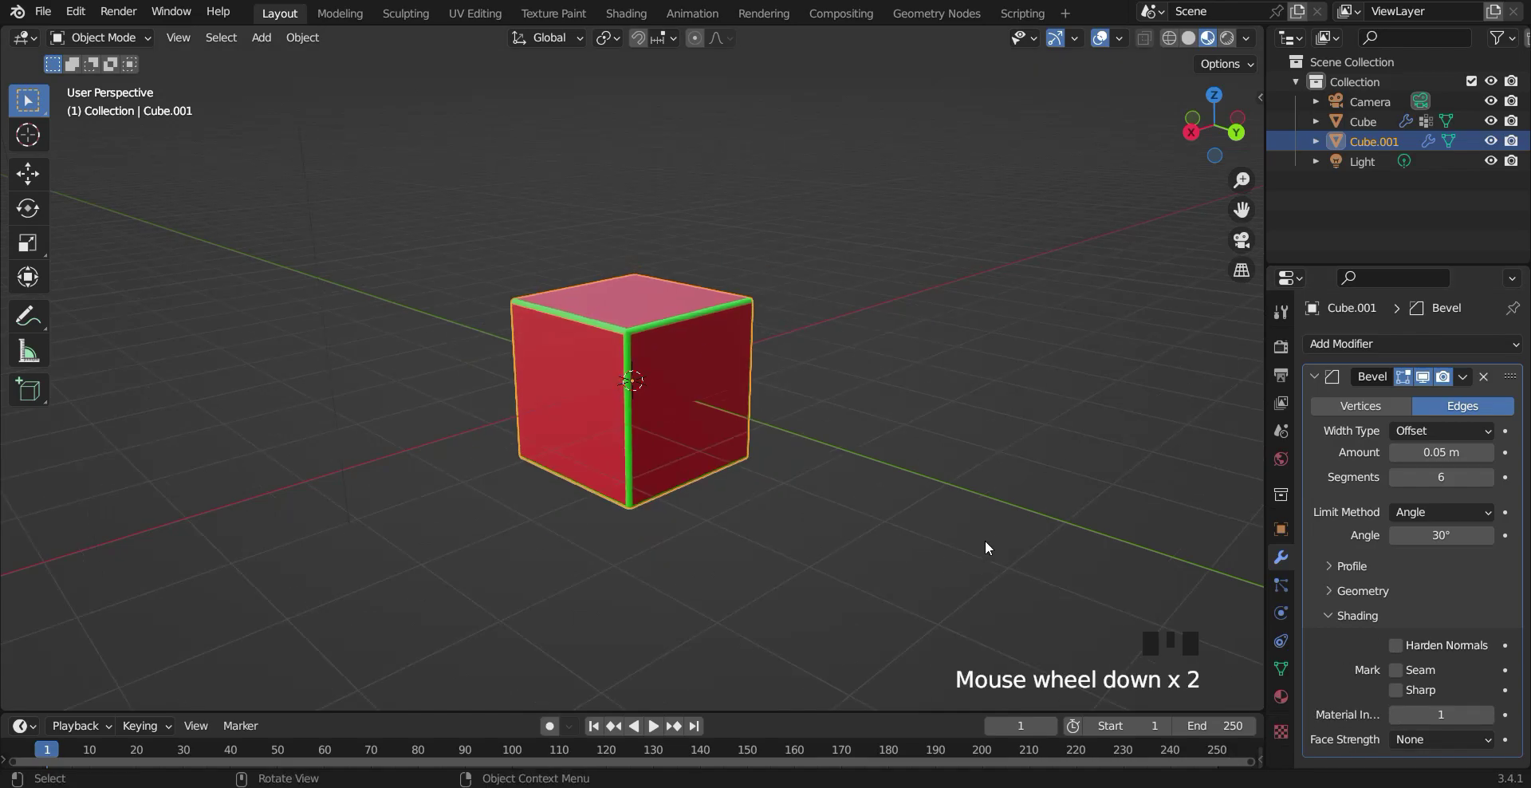